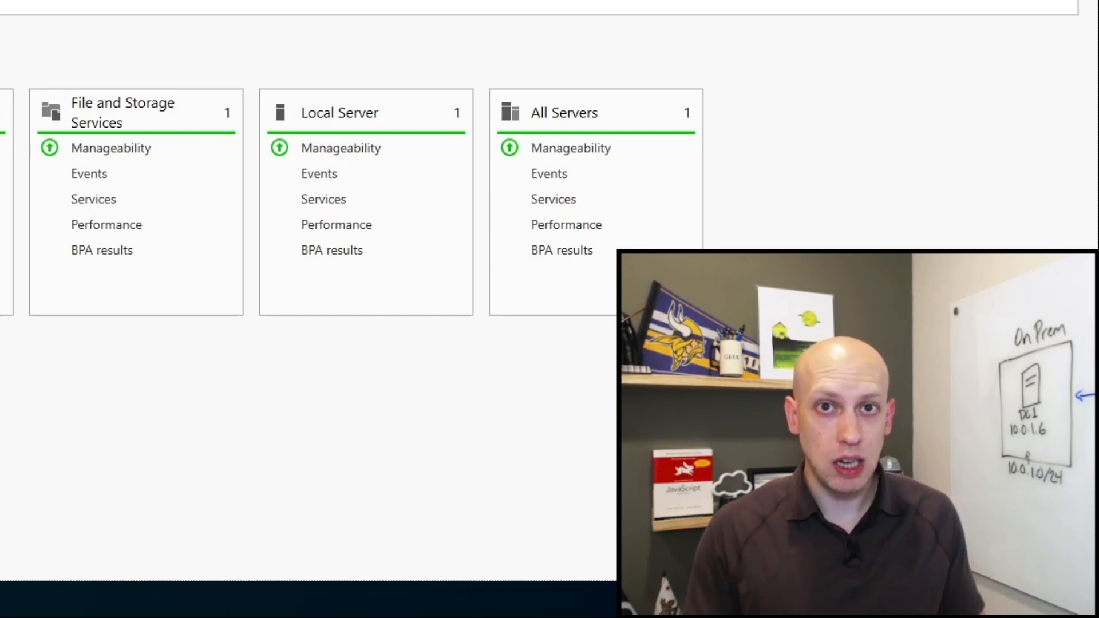
- Open Active Directory Sites and Services from the Windows administrative tools
{"action": "left_click", "coordinate": [14, 606]}
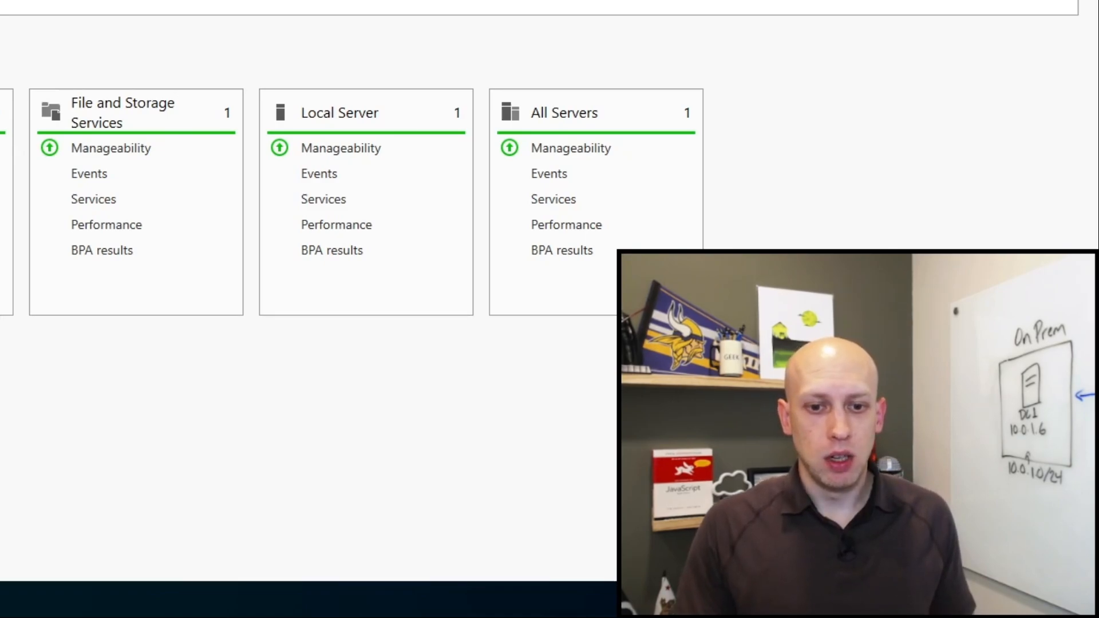
{"action": "left_click", "coordinate": [105, 430]}
{"action": "scroll", "coordinate": [130, 489], "scroll_direction": "down", "scroll_amount": 1}
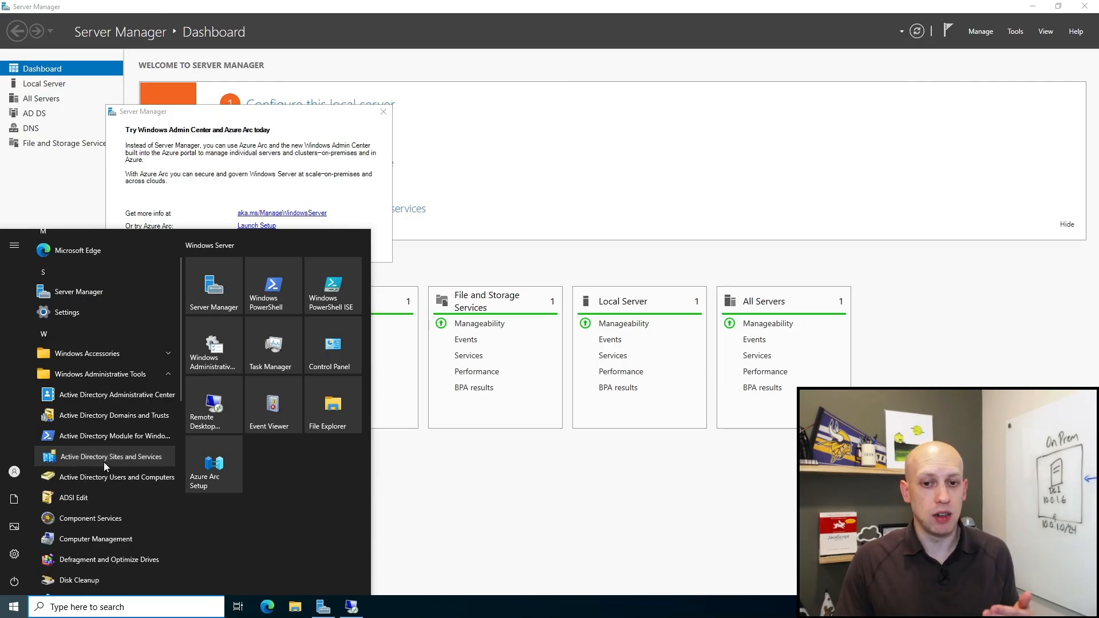
{"action": "left_click", "coordinate": [150, 386]}
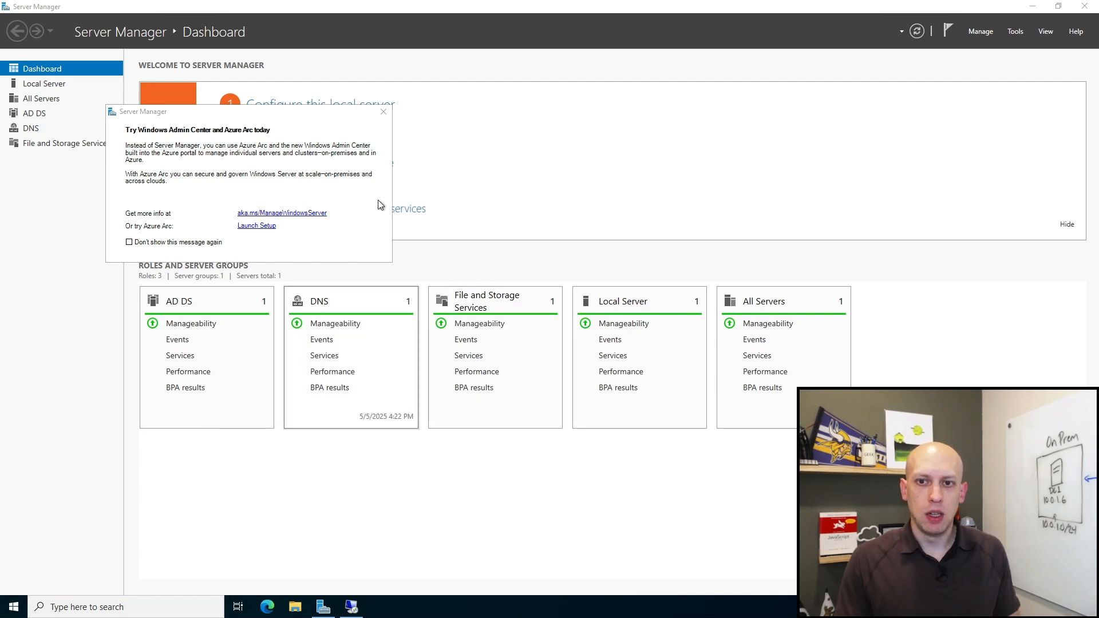
- Expand the Sites container and Default-First-Site-Name, and show the default site's contents
{"action": "left_click", "coordinate": [87, 140]}
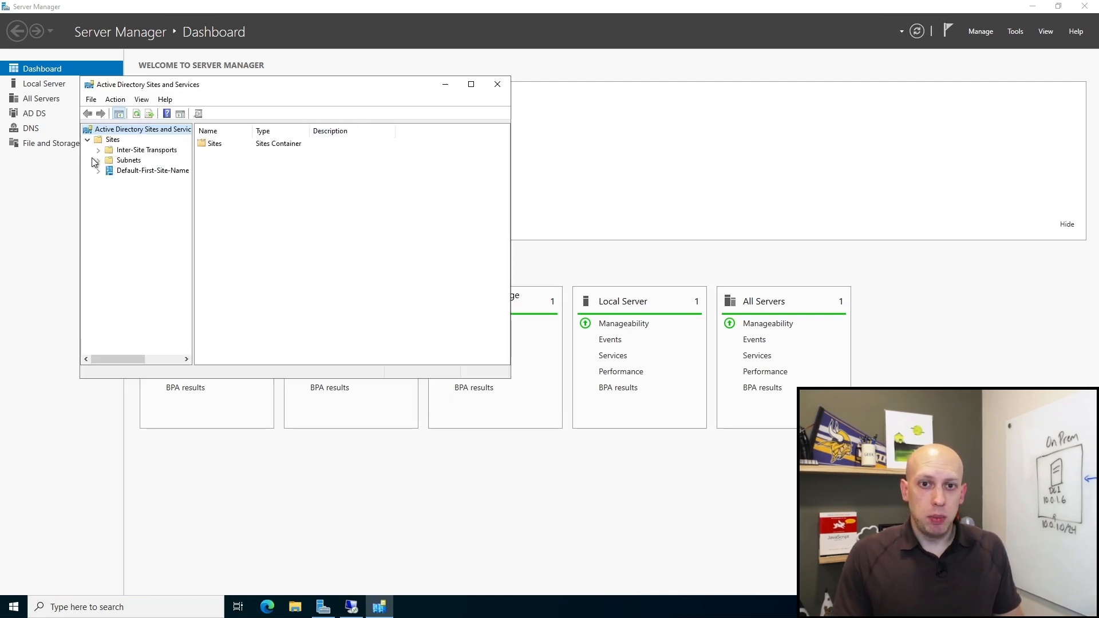
{"action": "left_click", "coordinate": [99, 171]}
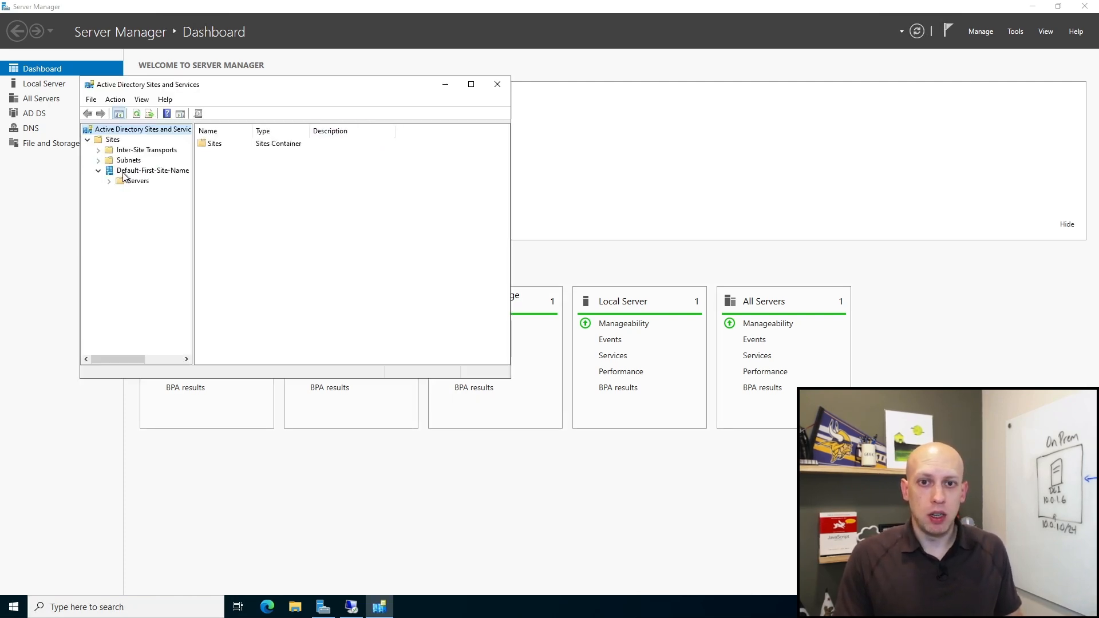
{"action": "left_click", "coordinate": [114, 172]}
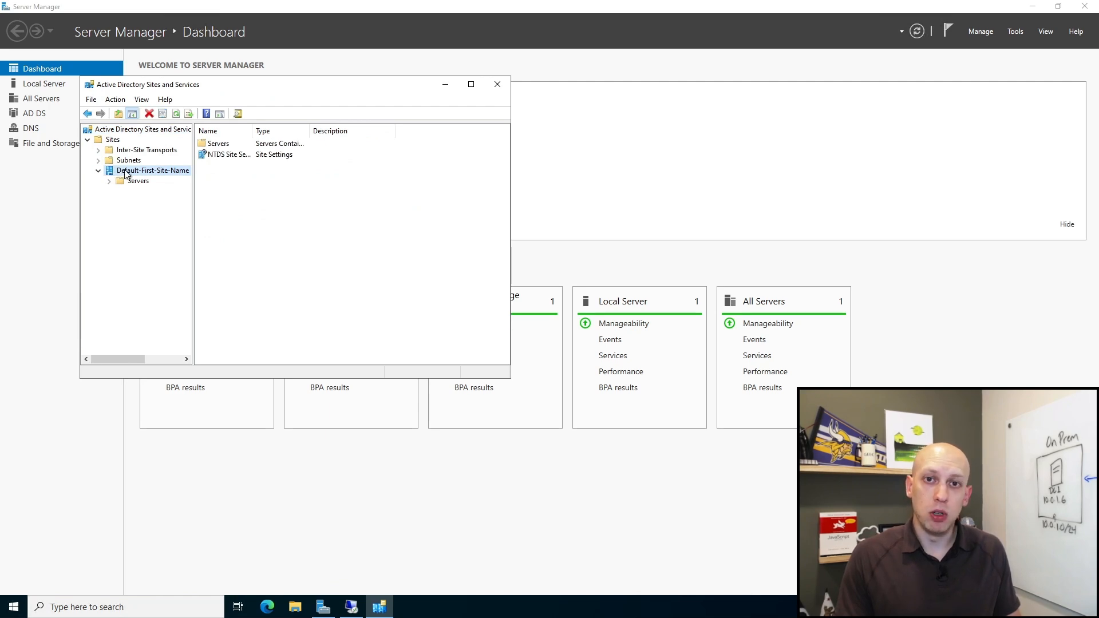
- Widen the console tree of Active Directory Sites and Services, enlarge its window and reposition it
{"action": "left_click_drag", "start_coordinate": [193, 213], "coordinate": [251, 211]}
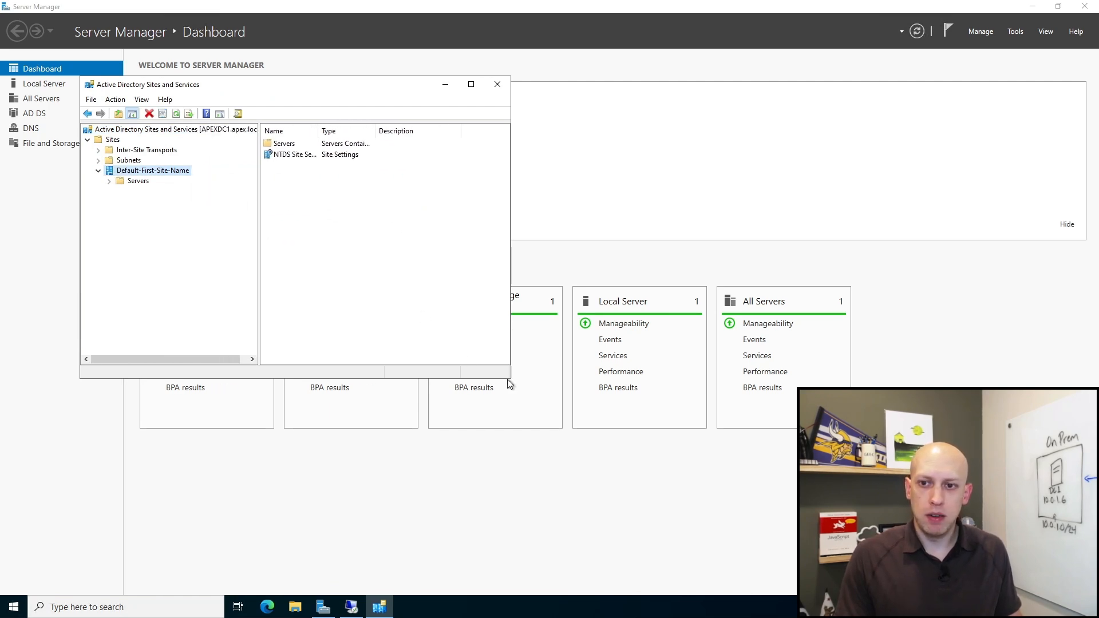
{"action": "left_click_drag", "start_coordinate": [510, 378], "coordinate": [716, 527]}
{"action": "left_click_drag", "start_coordinate": [437, 85], "coordinate": [422, 79]}
{"action": "left_click_drag", "start_coordinate": [713, 134], "coordinate": [673, 104]}
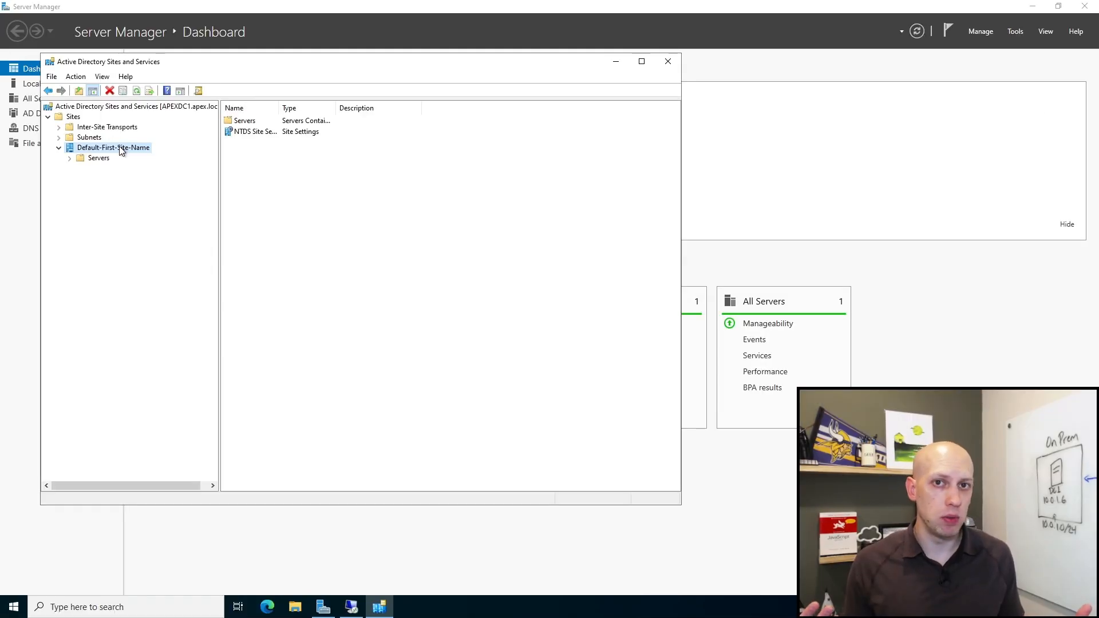
- Rename the site Default-First-Site-Name as OnPrem
{"action": "right_click", "coordinate": [83, 147]}
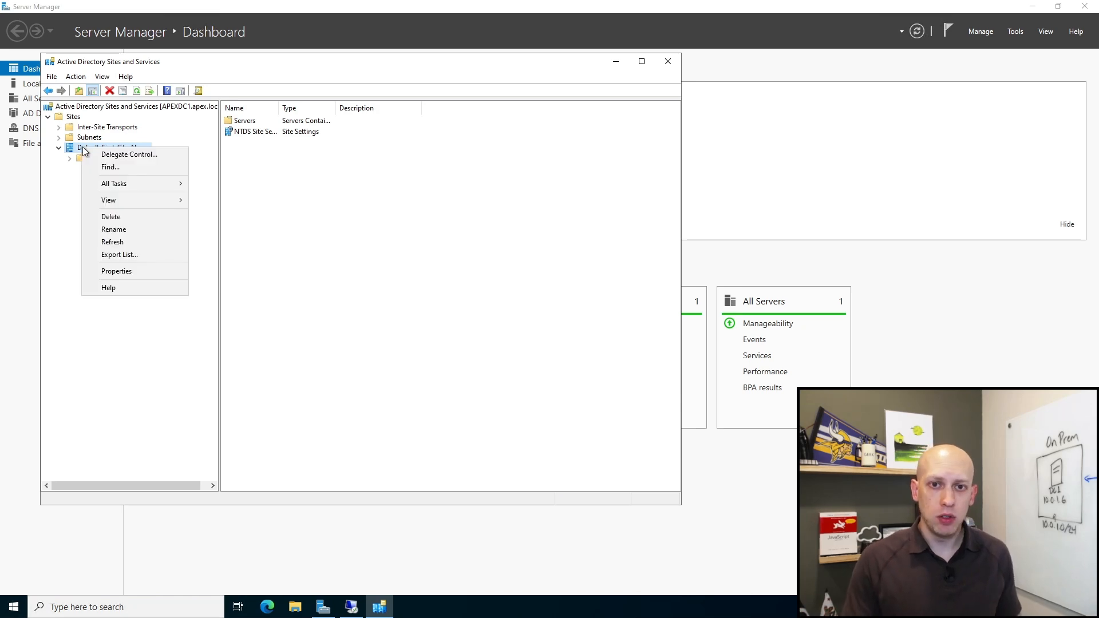
{"action": "left_click", "coordinate": [132, 230]}
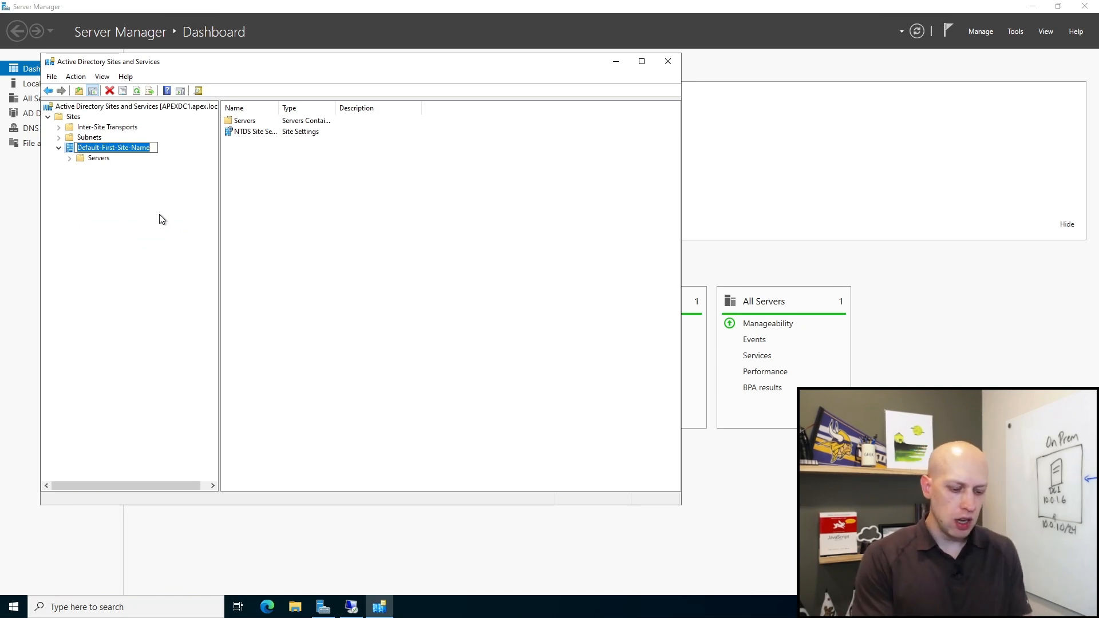
{"action": "type", "text": "On"}
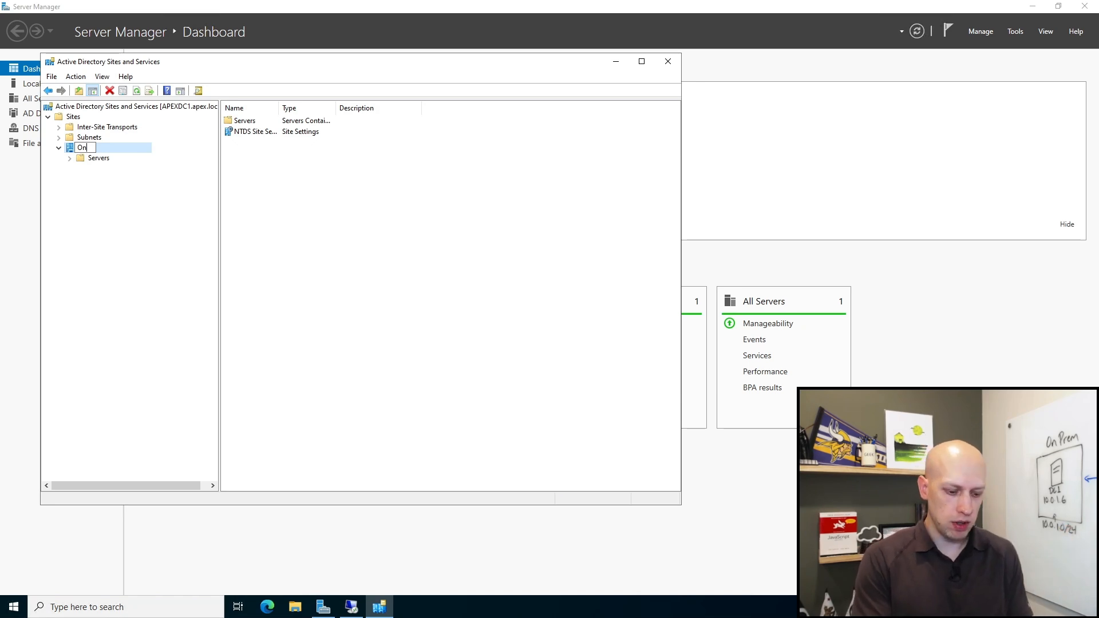
{"action": "type", "text": " Prem"}
{"action": "key", "text": "Return"}
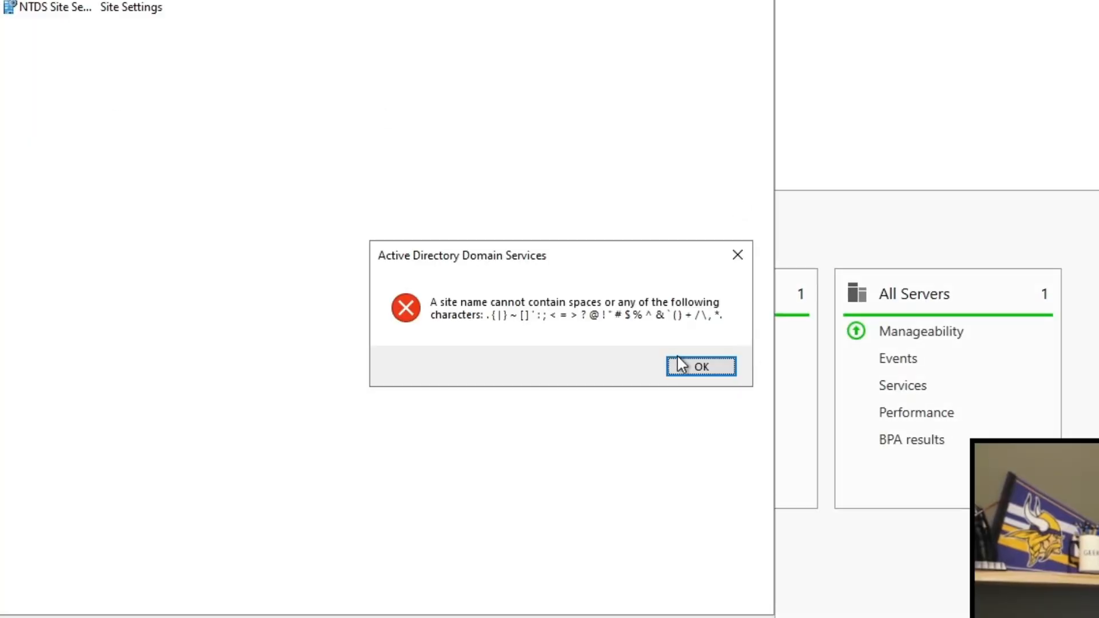
{"action": "left_click", "coordinate": [629, 344]}
{"action": "type", "text": "OnPrem"}
{"action": "key", "text": "Return"}
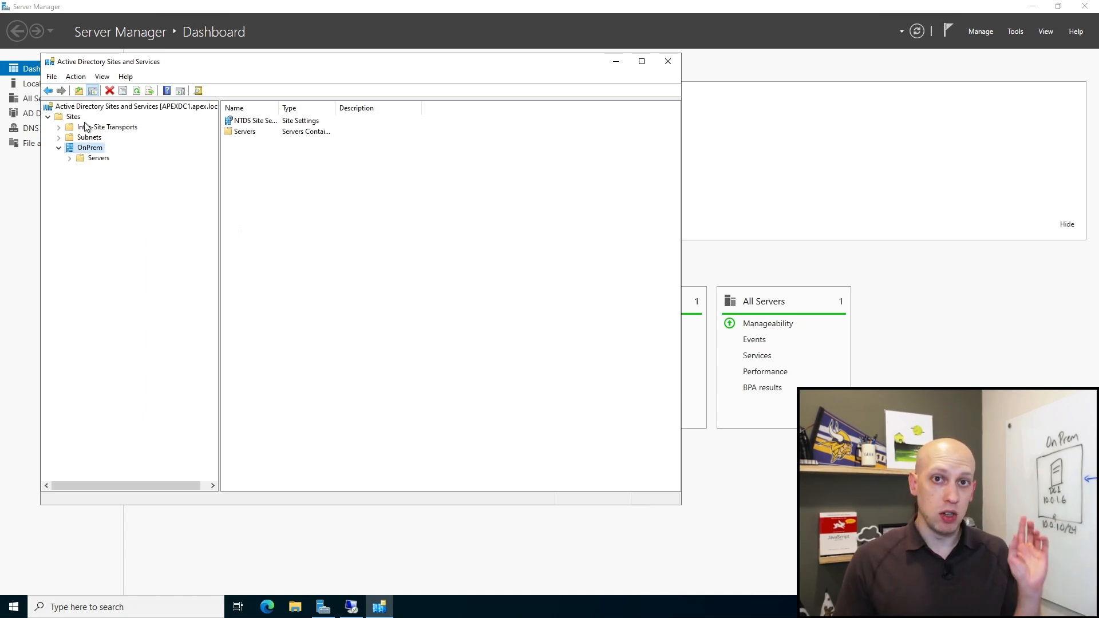
- Create a new site named Azure that uses the DEFAULTIPSITELINK site link
{"action": "right_click", "coordinate": [65, 121]}
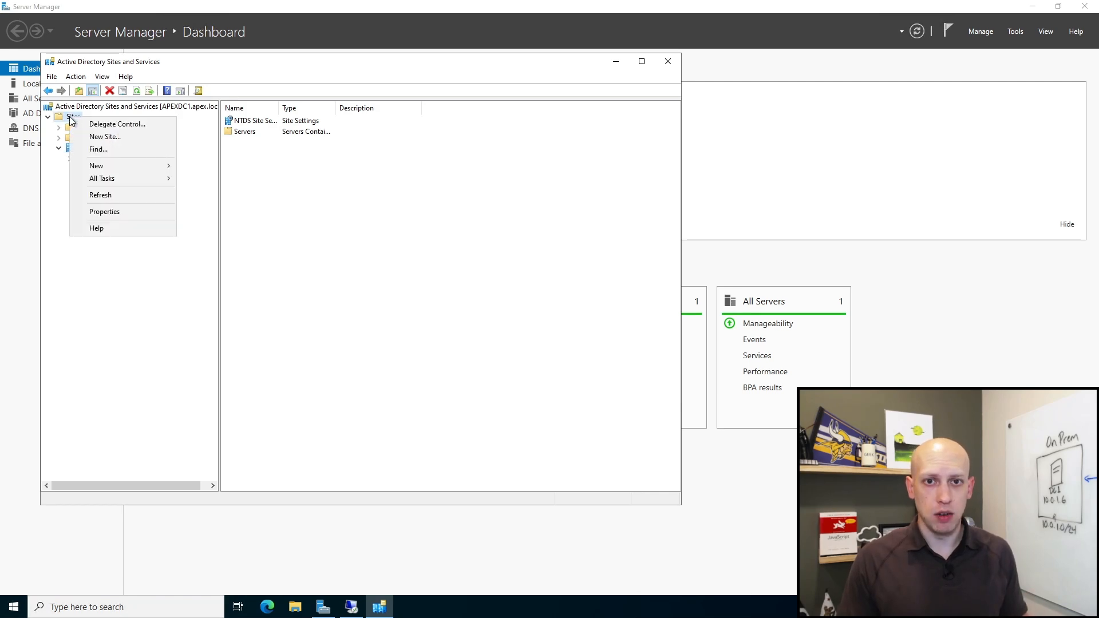
{"action": "left_click", "coordinate": [97, 138]}
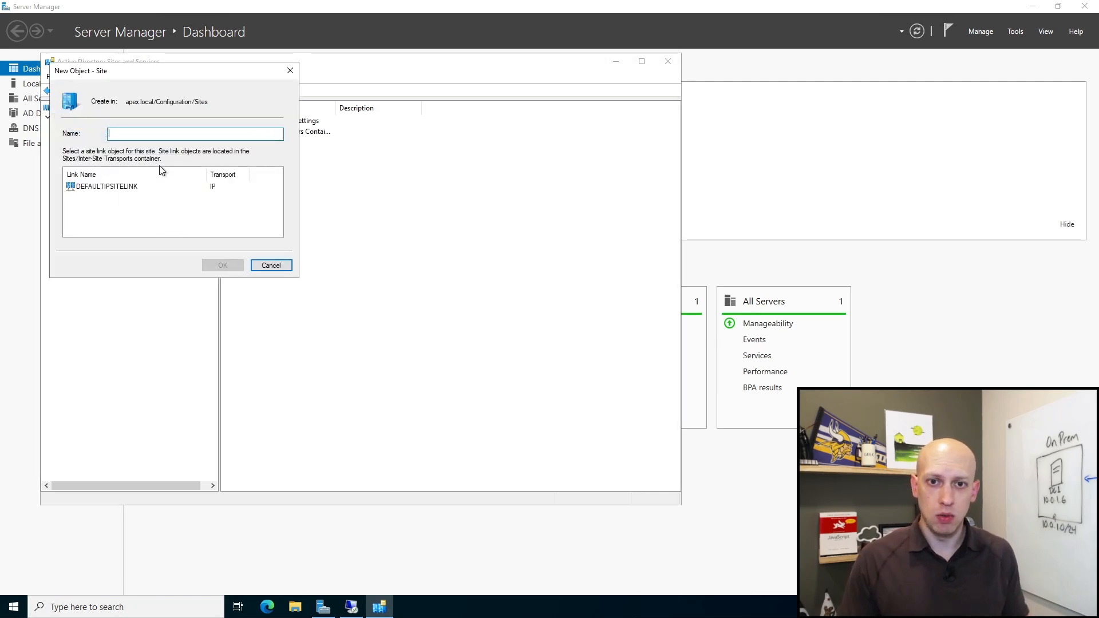
{"action": "type", "text": "Azure"}
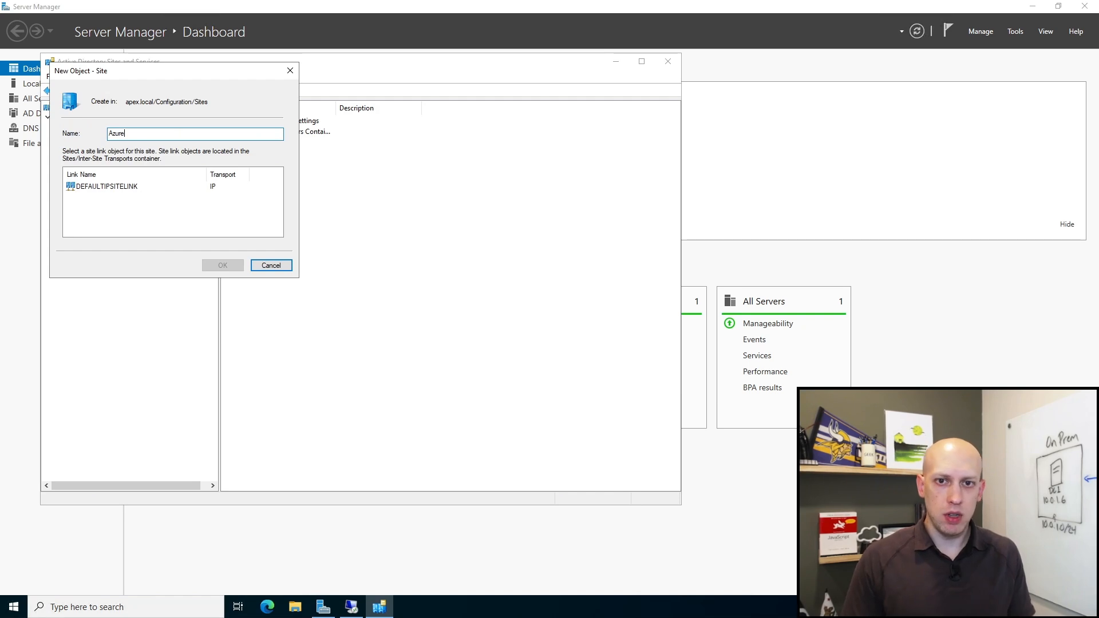
{"action": "left_click", "coordinate": [131, 189]}
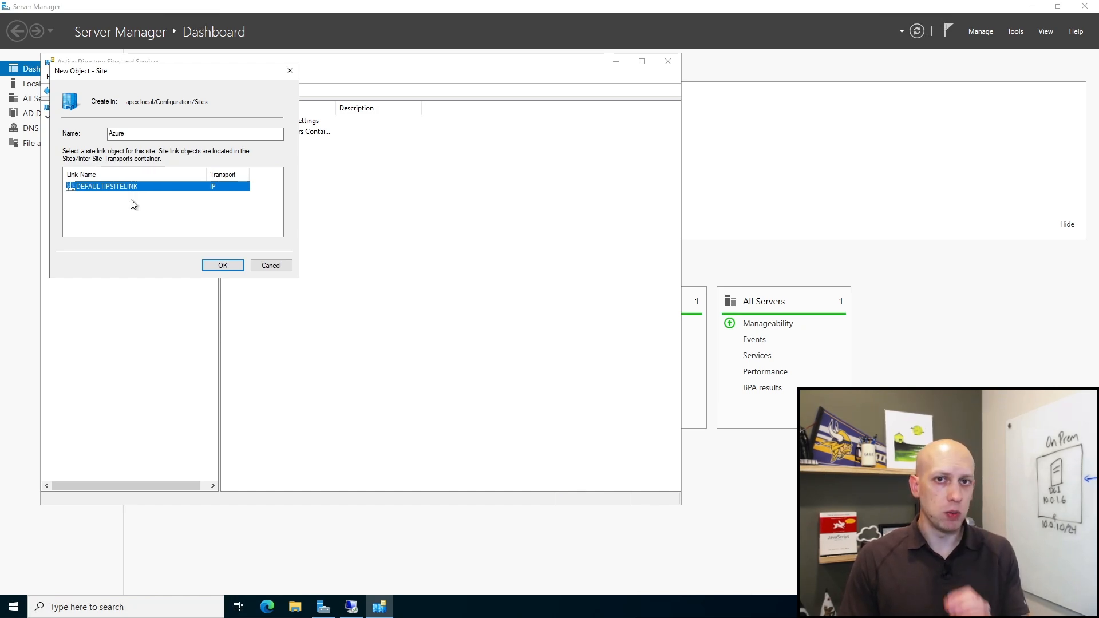
{"action": "left_click", "coordinate": [218, 269]}
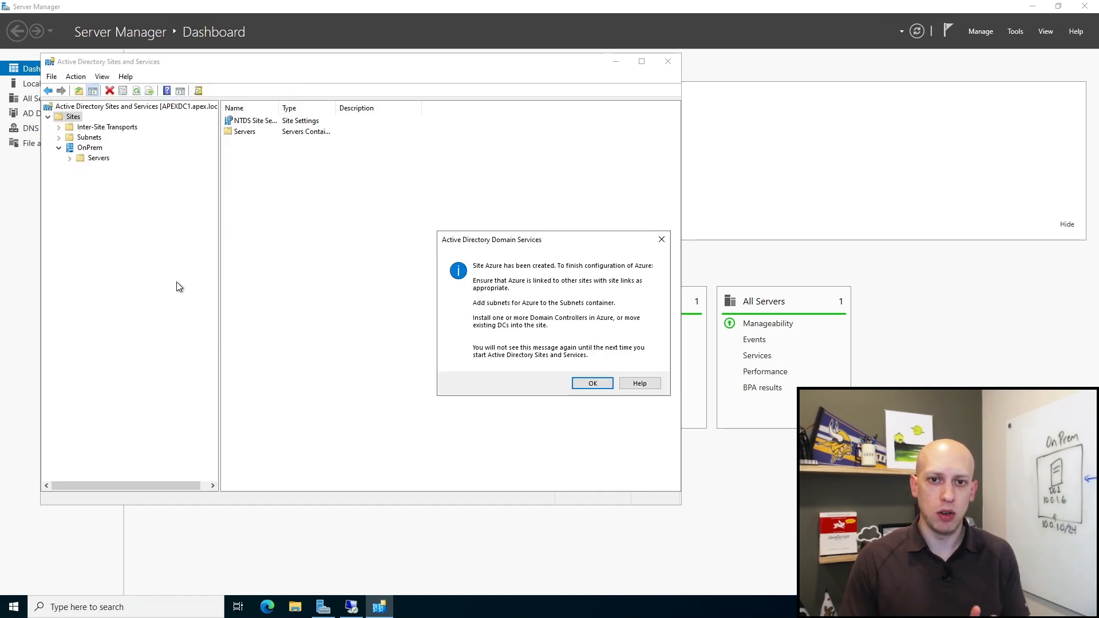
{"action": "left_click", "coordinate": [591, 382]}
- Move the domain controller APEXDC2 from the OnPrem site's servers to the Azure site's Servers container
{"action": "left_click", "coordinate": [70, 158]}
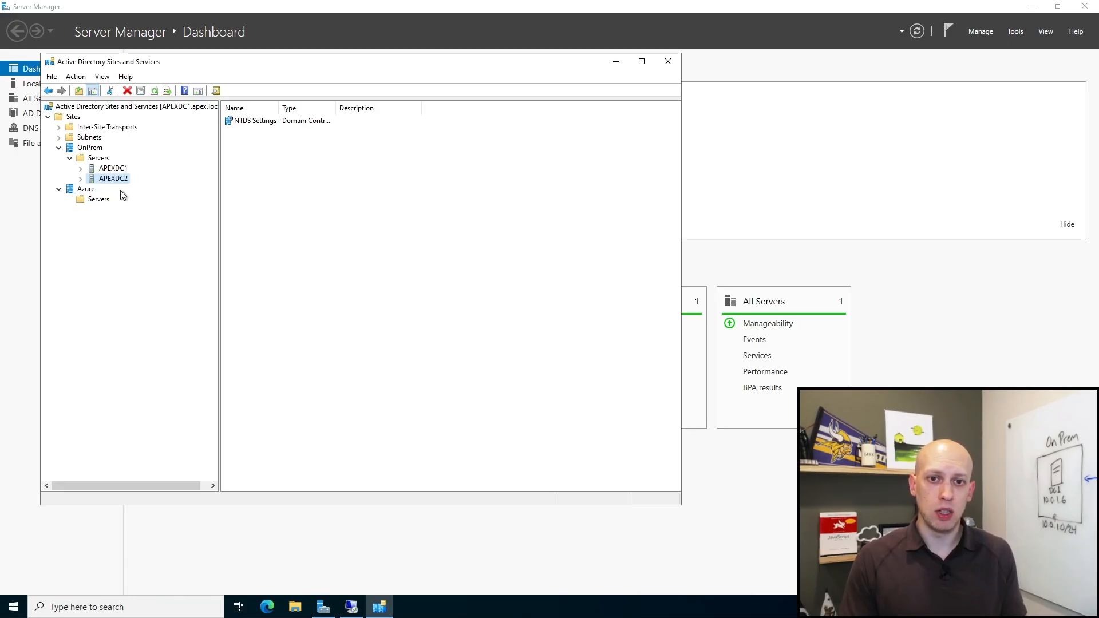
{"action": "right_click", "coordinate": [107, 179]}
{"action": "left_click", "coordinate": [103, 179]}
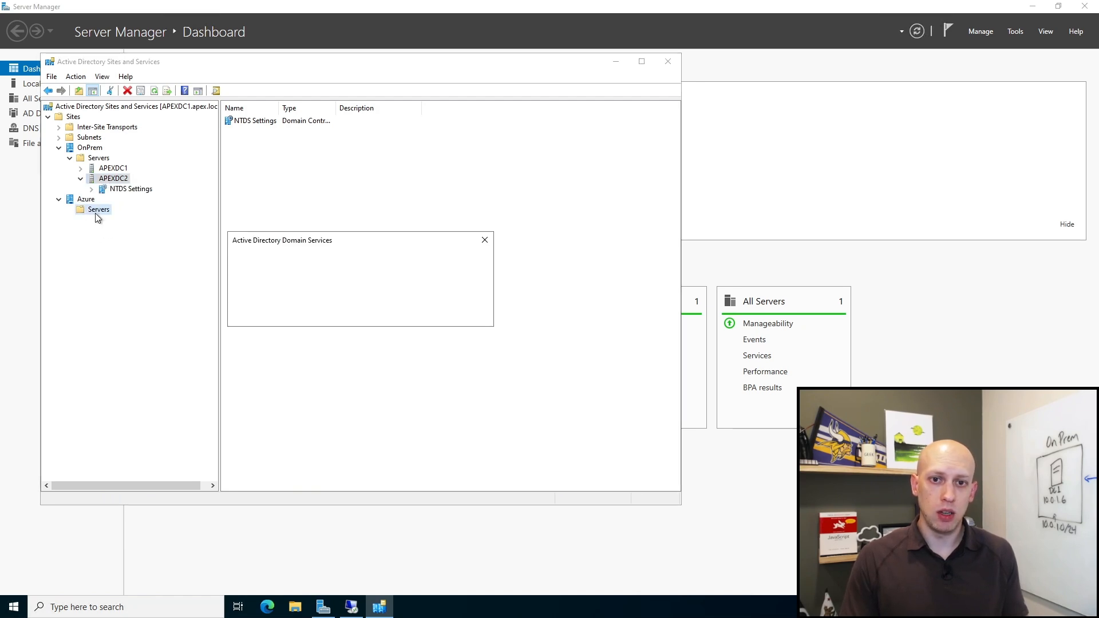
{"action": "left_click", "coordinate": [324, 320]}
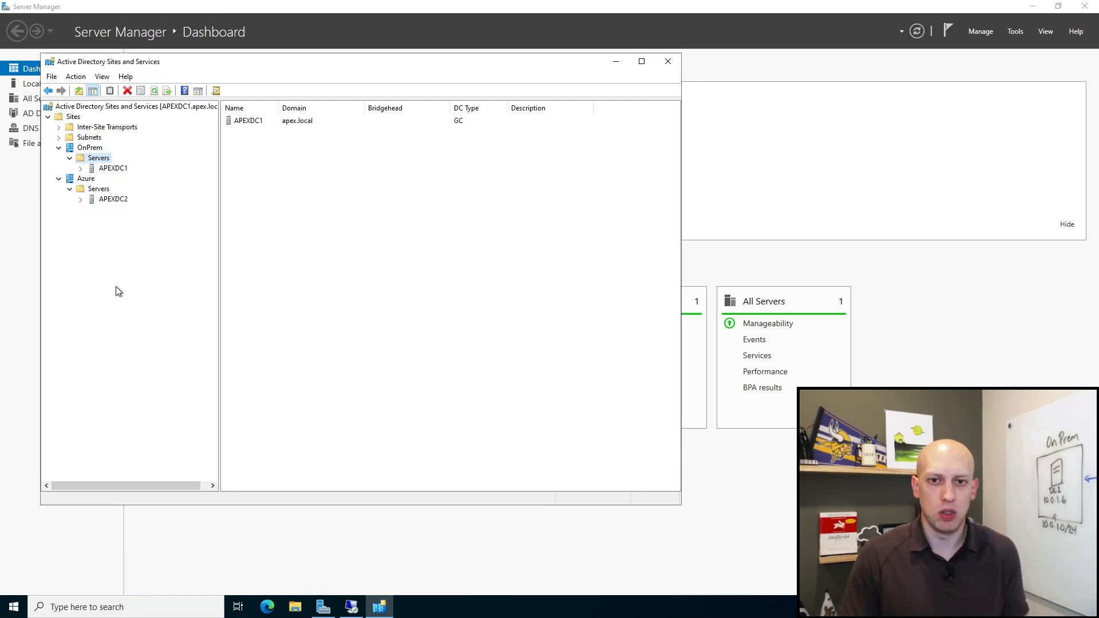
{"action": "left_click", "coordinate": [106, 200]}
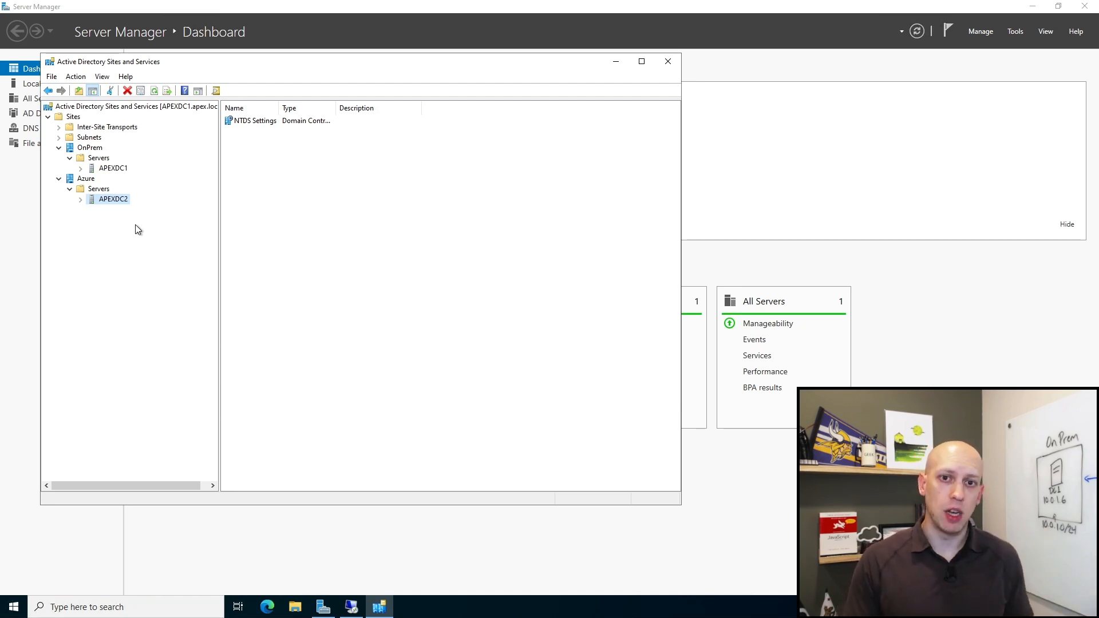
- Create a subnet with the prefix 10.0.1.0/24 and assign it to the OnPrem site
{"action": "left_click", "coordinate": [86, 138]}
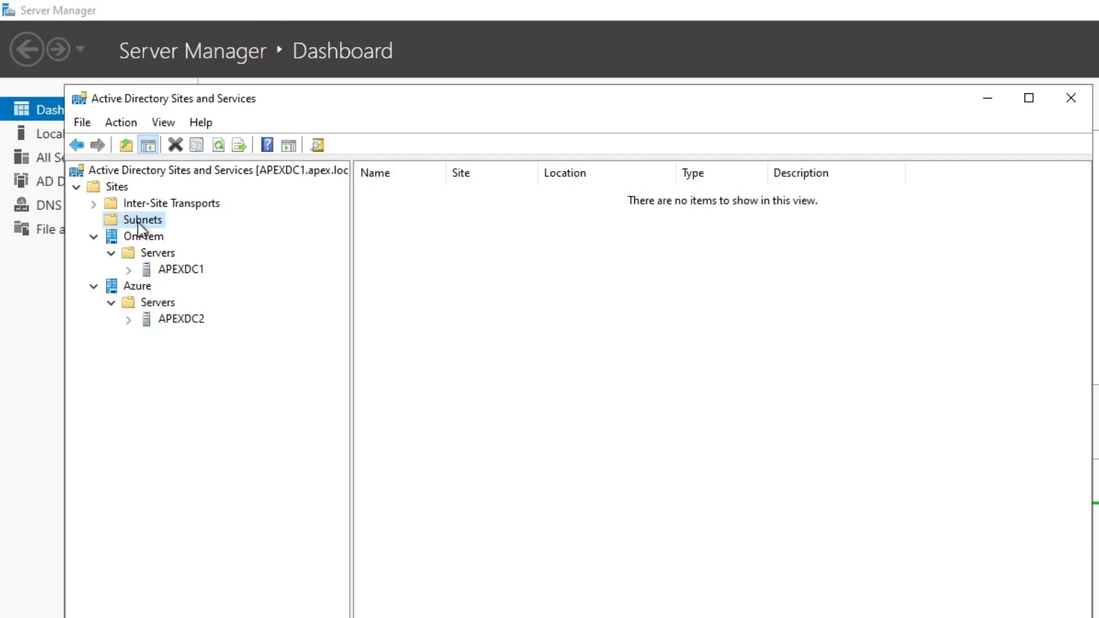
{"action": "left_click", "coordinate": [469, 246]}
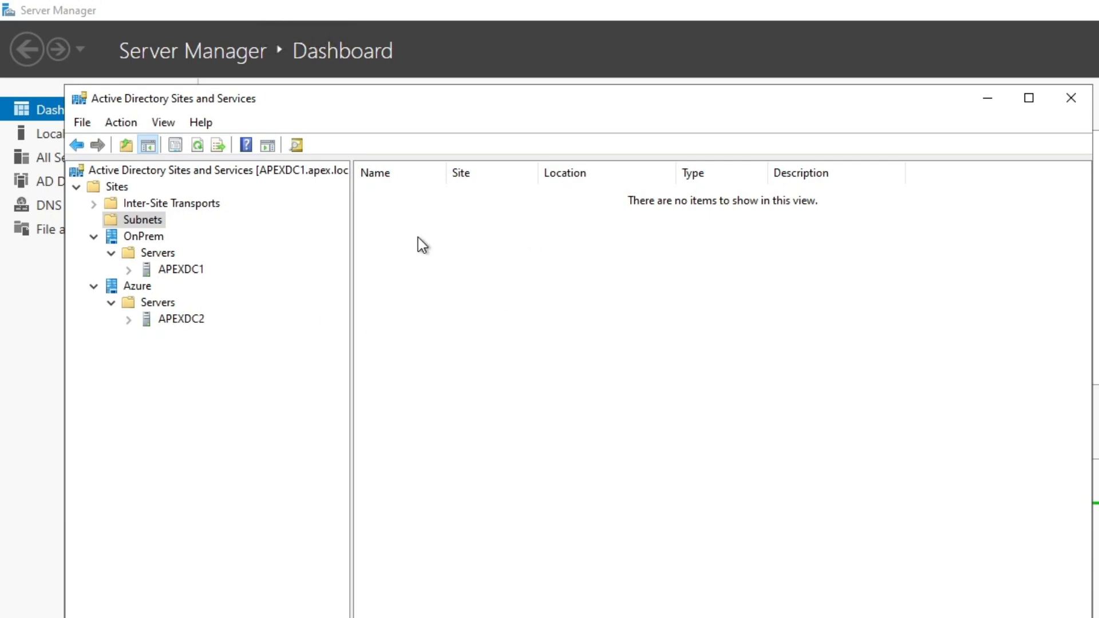
{"action": "right_click", "coordinate": [448, 232]}
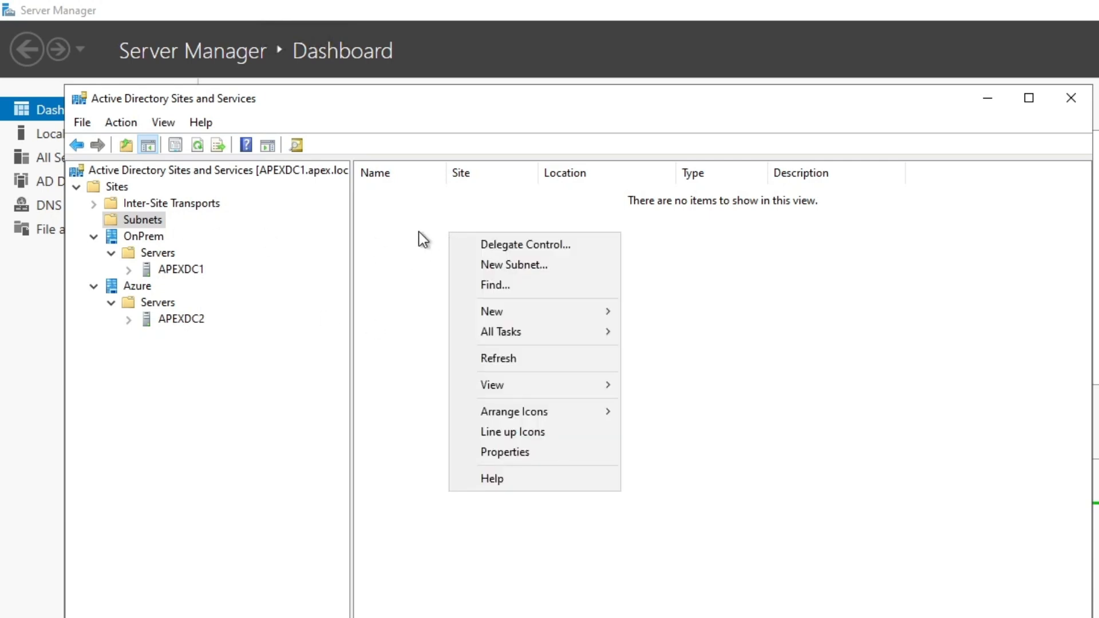
{"action": "left_click", "coordinate": [490, 269]}
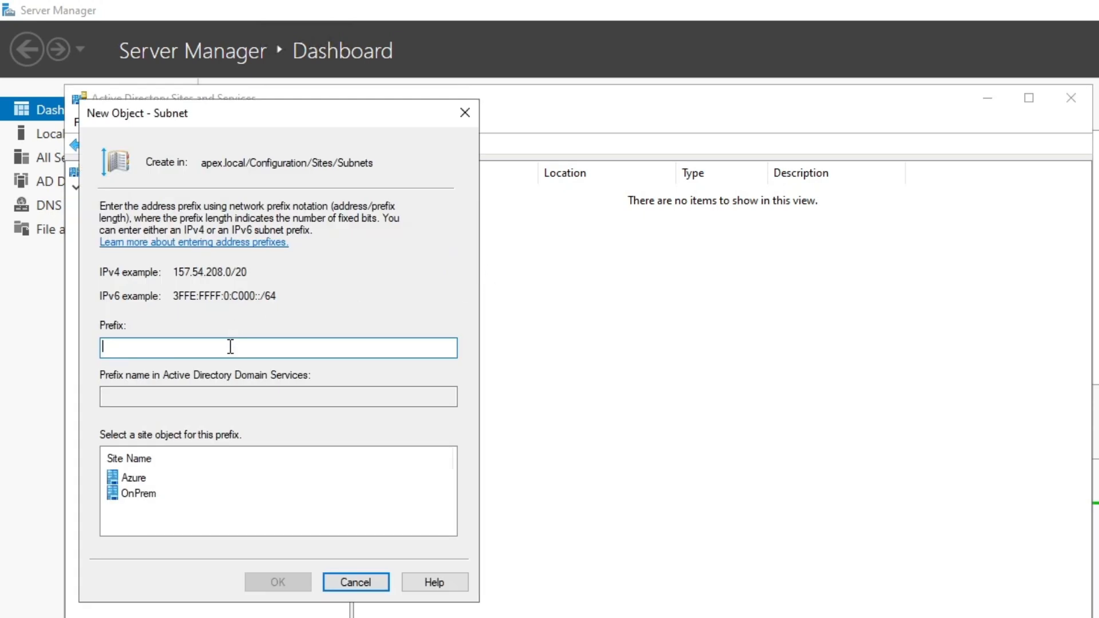
{"action": "left_click_drag", "start_coordinate": [345, 127], "coordinate": [635, 135]}
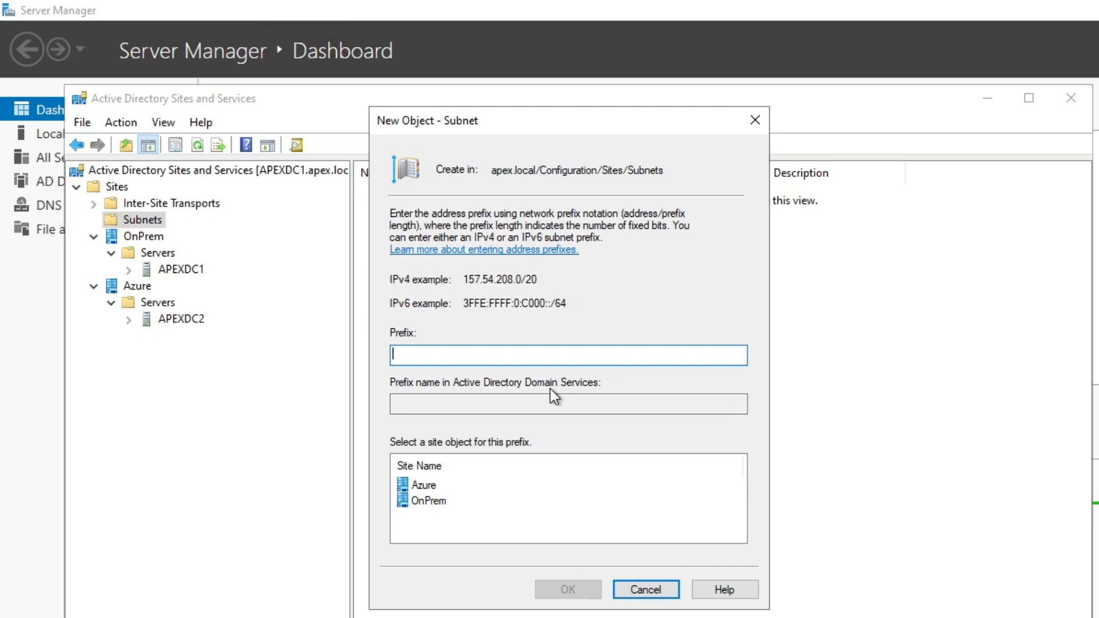
{"action": "type", "text": "10.0.1.0/24"}
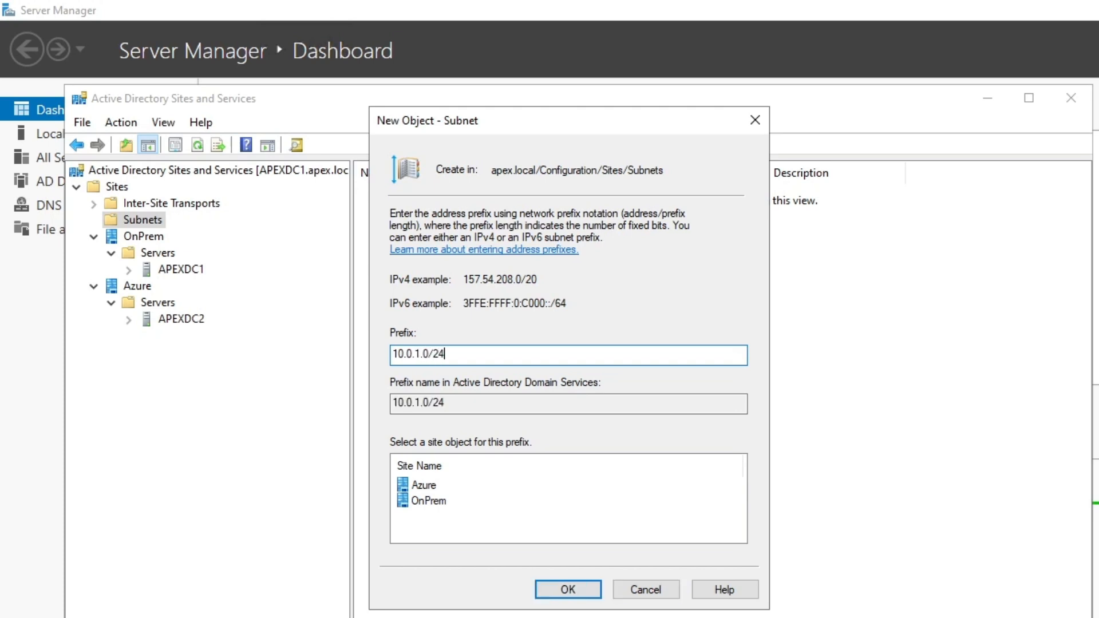
{"action": "left_click", "coordinate": [430, 502]}
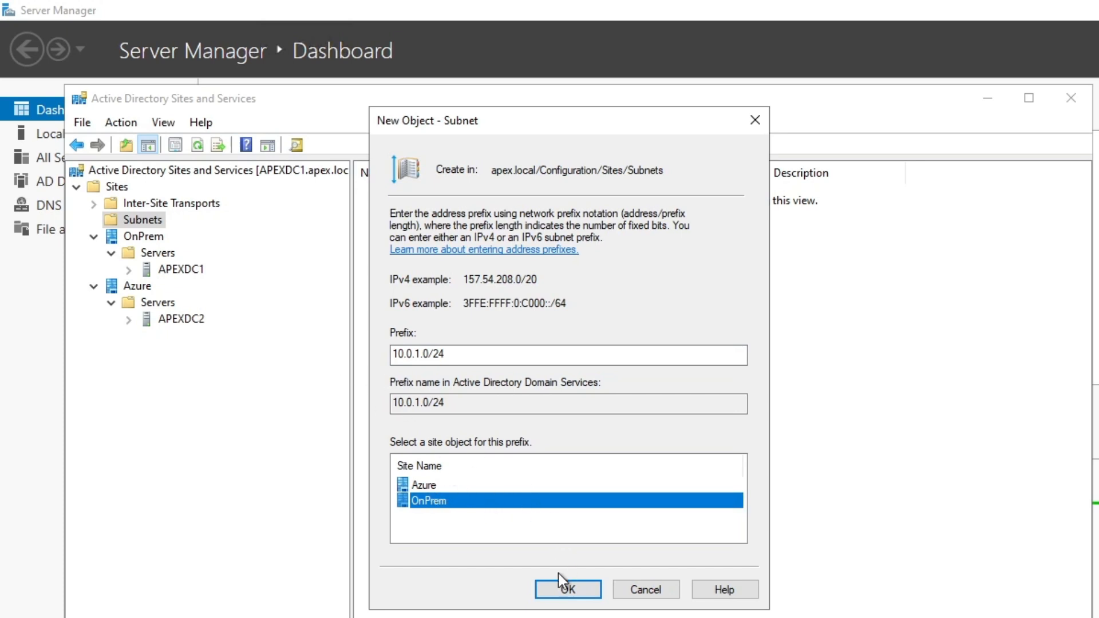
{"action": "left_click", "coordinate": [564, 589]}
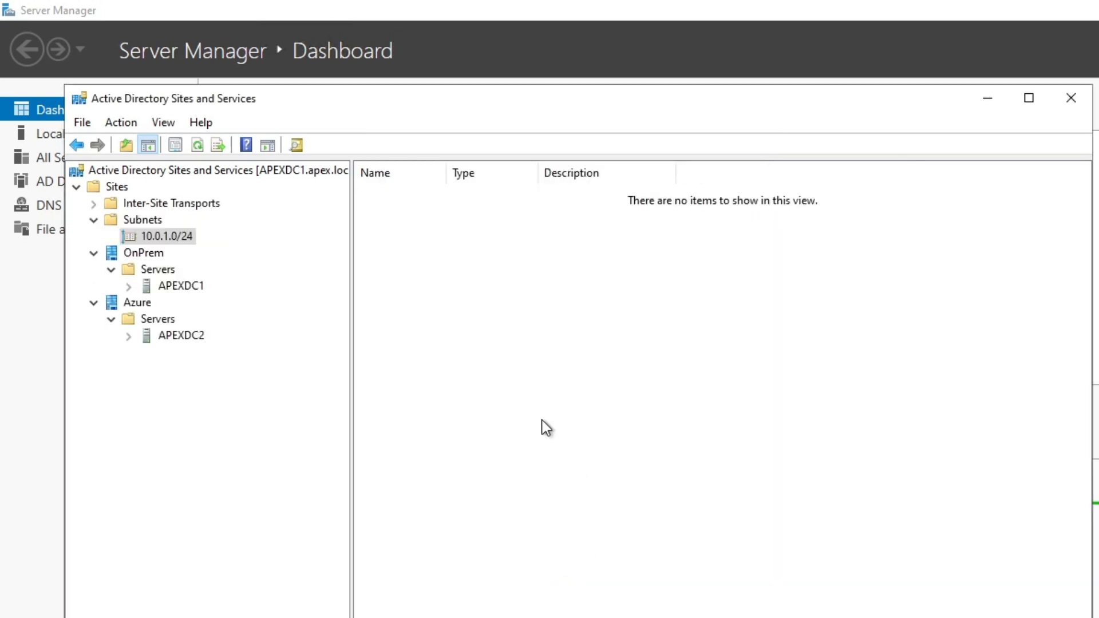
- Create a subnet with the prefix 10.0.2.0/24 and assign it to the Azure site
{"action": "left_click", "coordinate": [144, 220]}
{"action": "right_click", "coordinate": [445, 238]}
{"action": "left_click", "coordinate": [517, 275]}
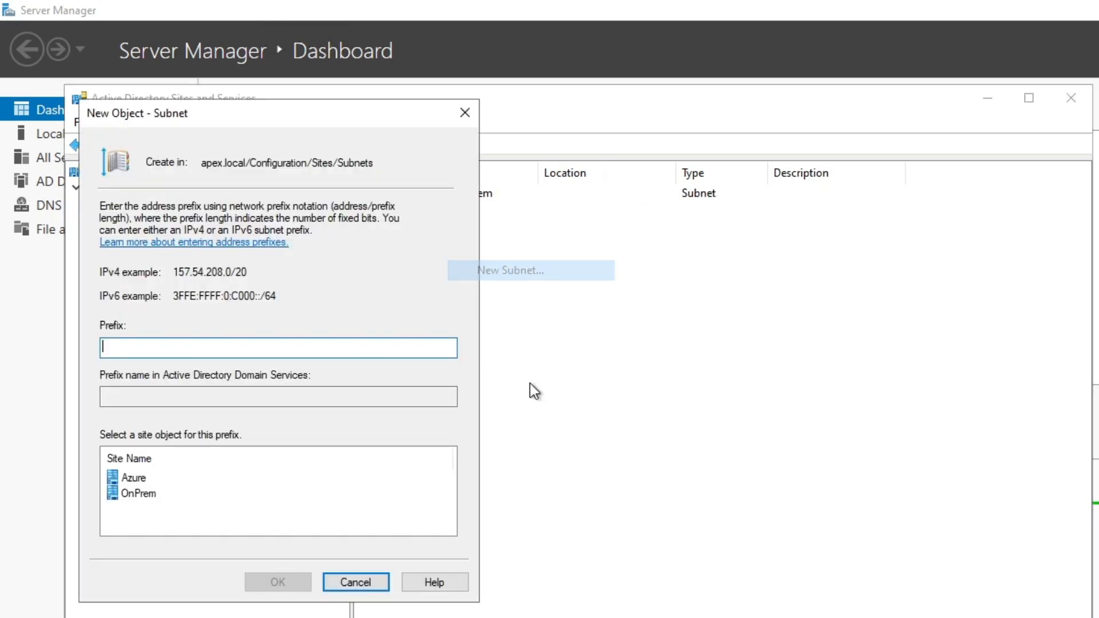
{"action": "type", "text": "10.0."}
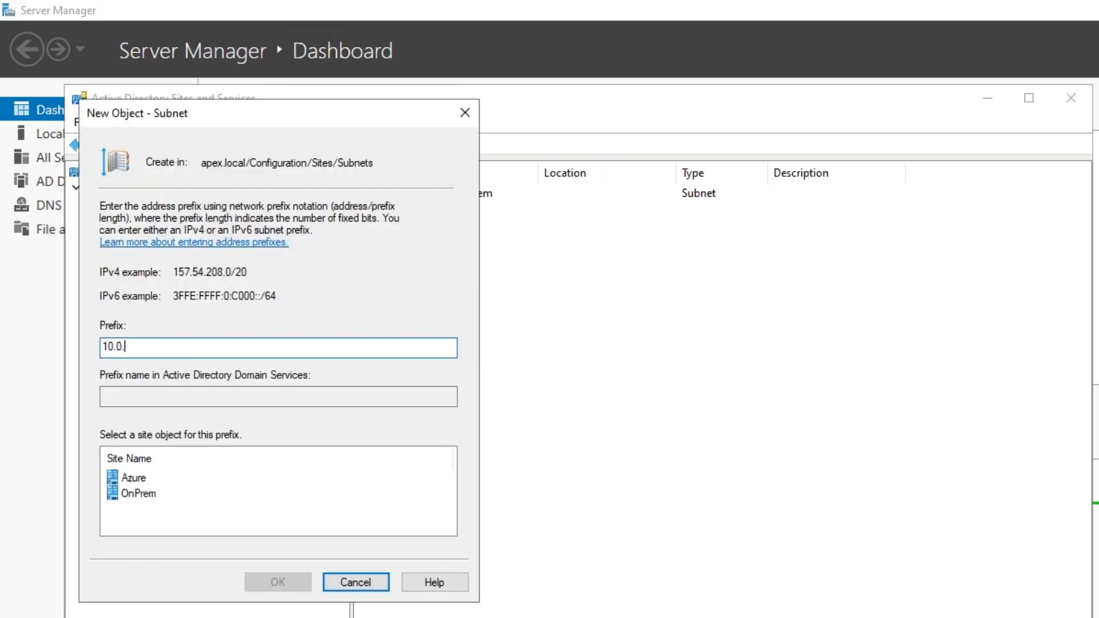
{"action": "type", "text": ".2.0/24"}
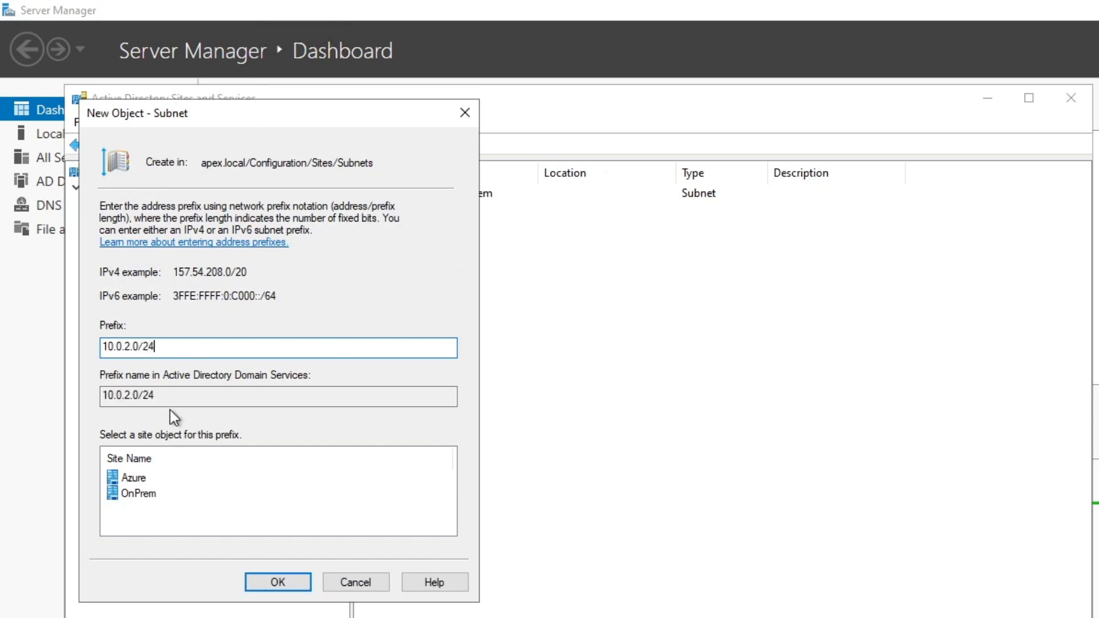
{"action": "left_click", "coordinate": [136, 478]}
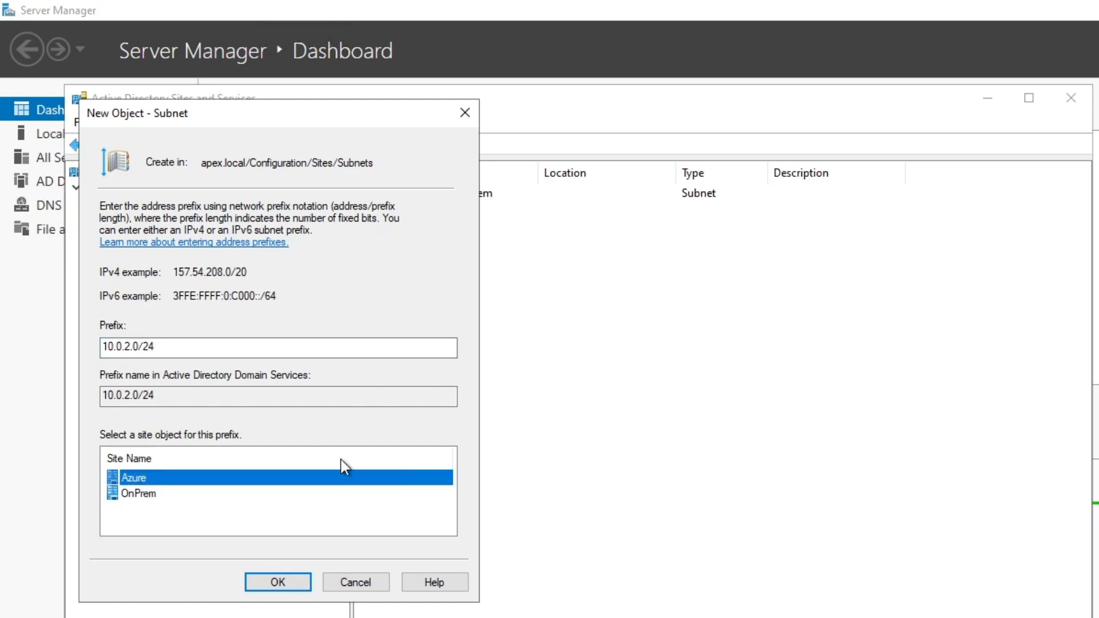
{"action": "left_click", "coordinate": [275, 582]}
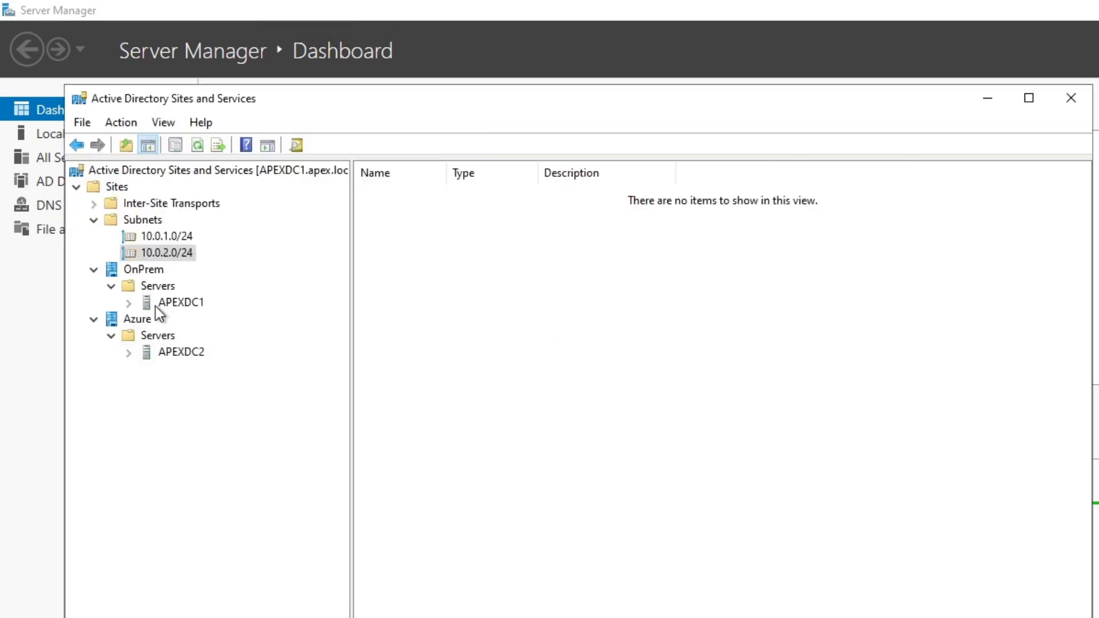
- Review the site assigned to each subnet in the Subnets container
{"action": "left_click", "coordinate": [150, 222]}
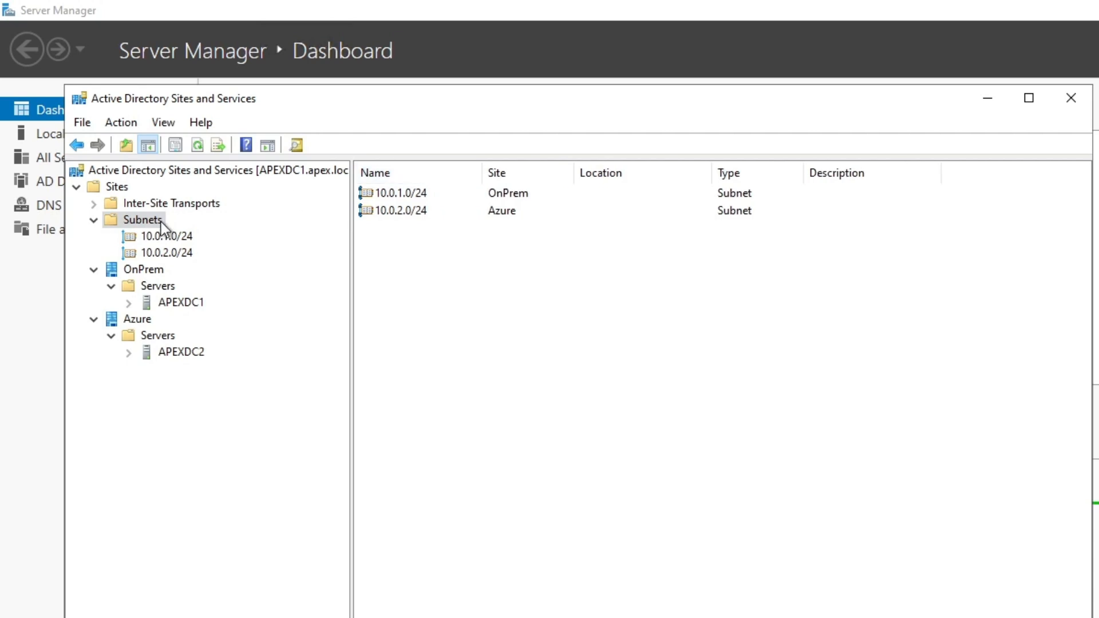
{"action": "left_click_drag", "start_coordinate": [640, 166], "coordinate": [638, 166]}
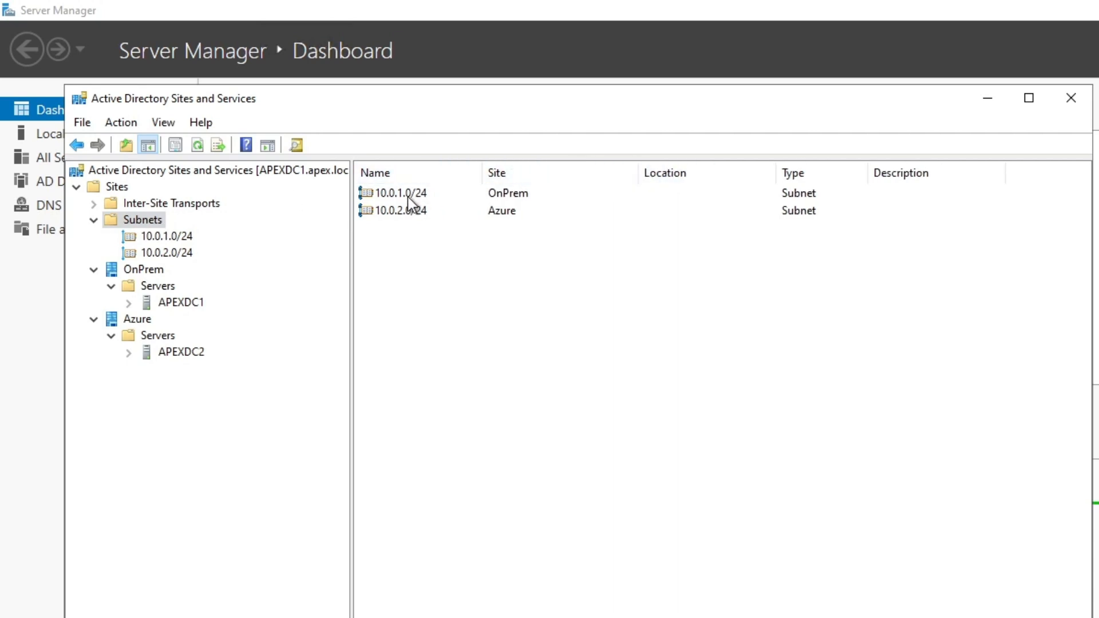
{"action": "left_click", "coordinate": [410, 214]}
{"action": "left_click", "coordinate": [406, 190]}
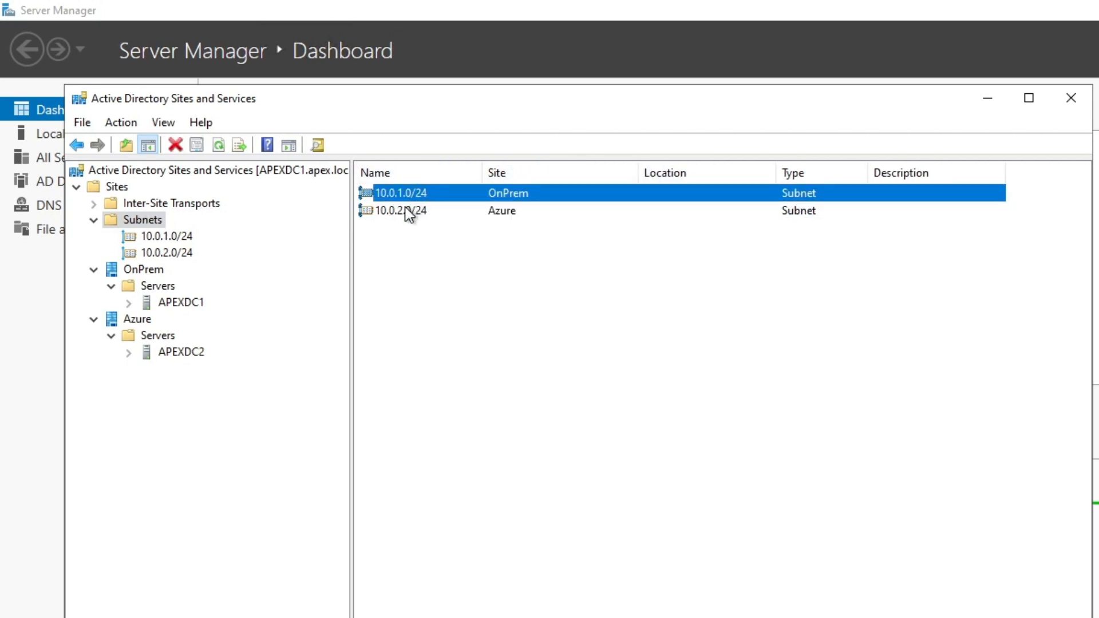
{"action": "left_click", "coordinate": [404, 211]}
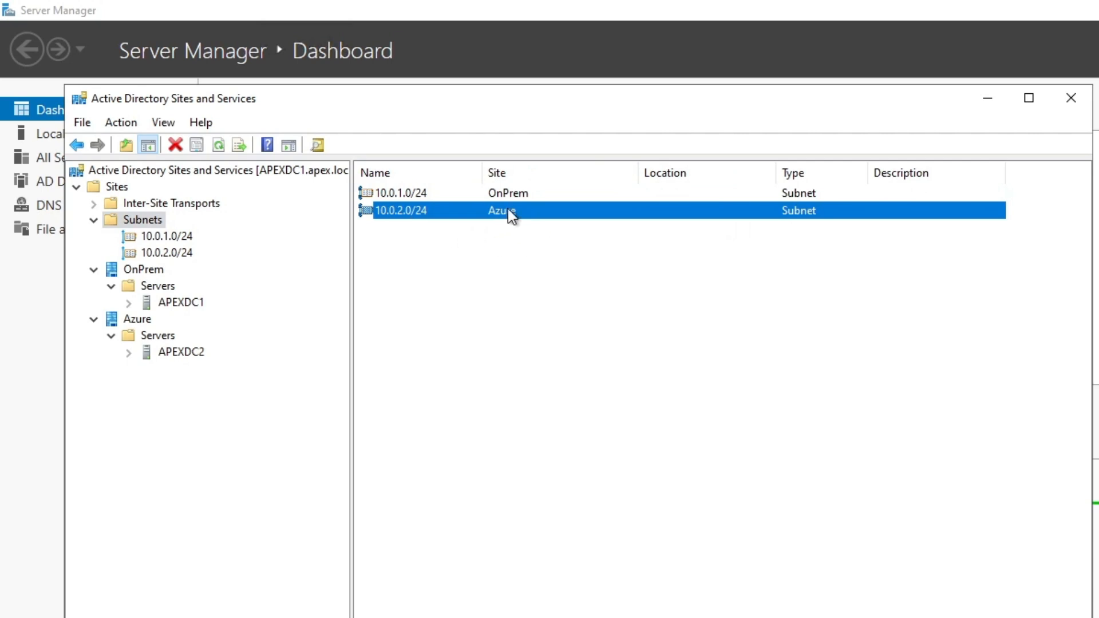
{"action": "left_click", "coordinate": [510, 193]}
{"action": "left_click", "coordinate": [523, 212]}
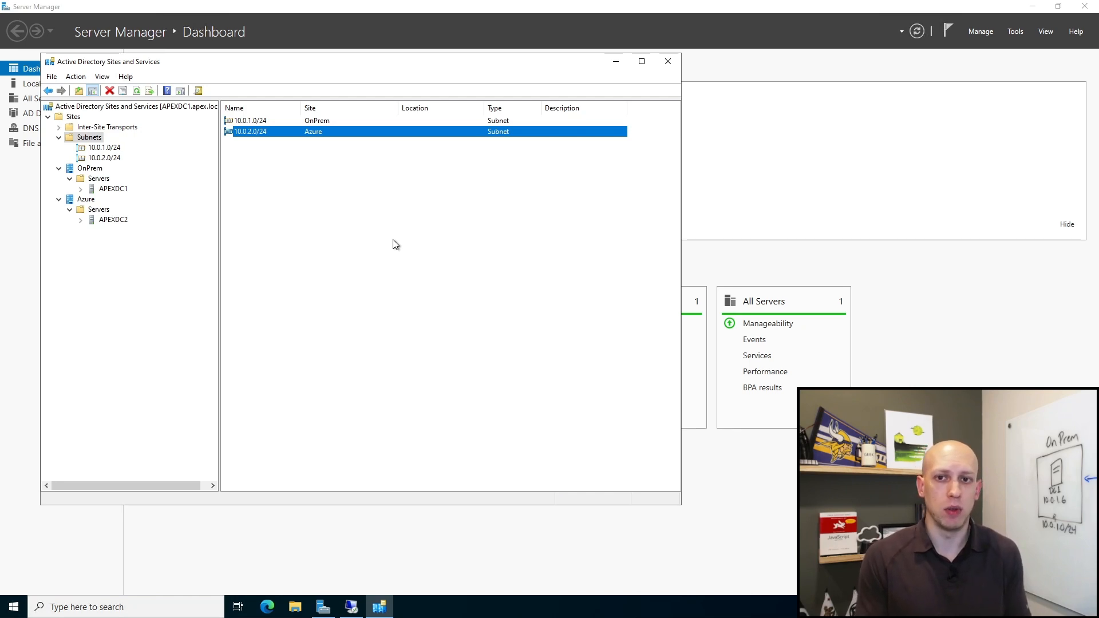
{"action": "left_click", "coordinate": [258, 174]}
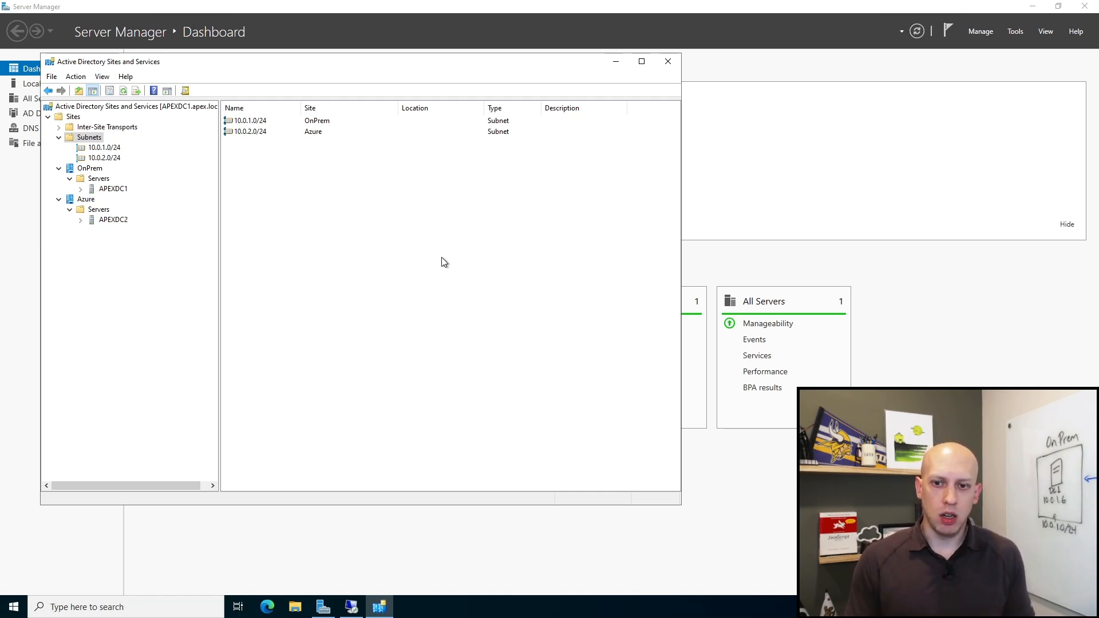
- Switch to File Explorer and view the netlogon log stored in C:\Windows\debug
{"action": "left_click", "coordinate": [528, 522]}
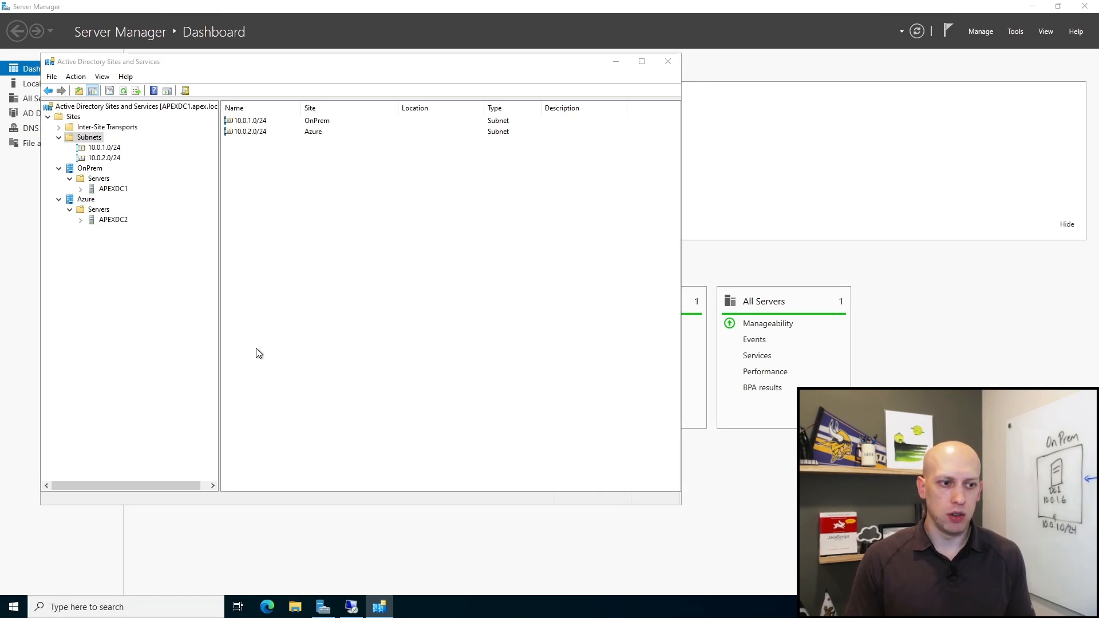
{"action": "key", "text": "super+e"}
{"action": "left_click", "coordinate": [120, 226]}
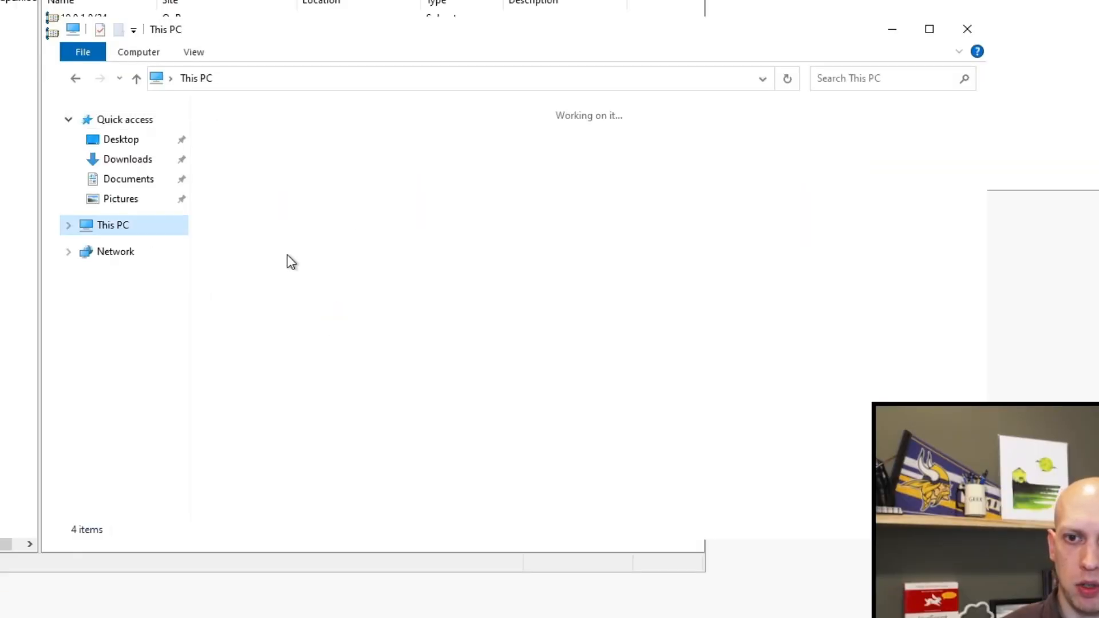
{"action": "double_click", "coordinate": [312, 309]}
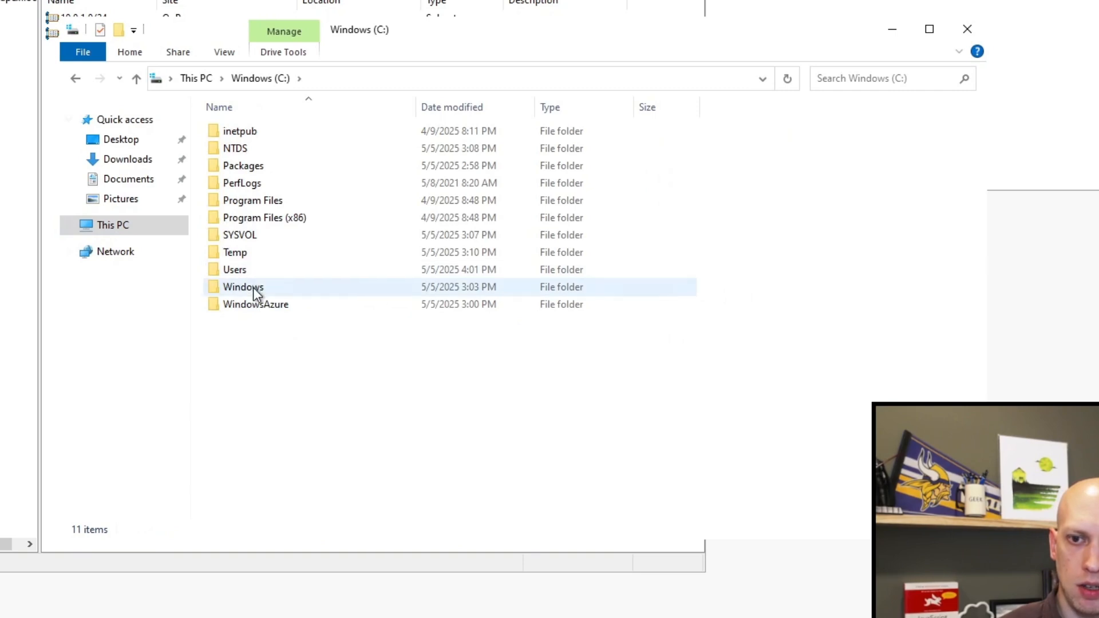
{"action": "double_click", "coordinate": [255, 289]}
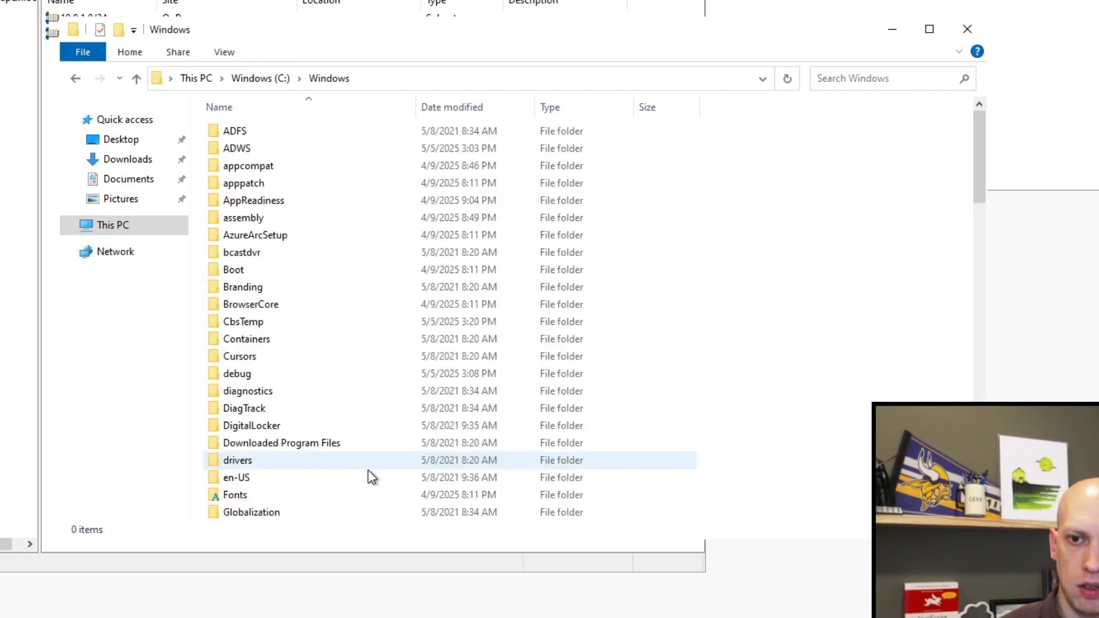
{"action": "double_click", "coordinate": [247, 373]}
{"action": "left_click", "coordinate": [236, 238]}
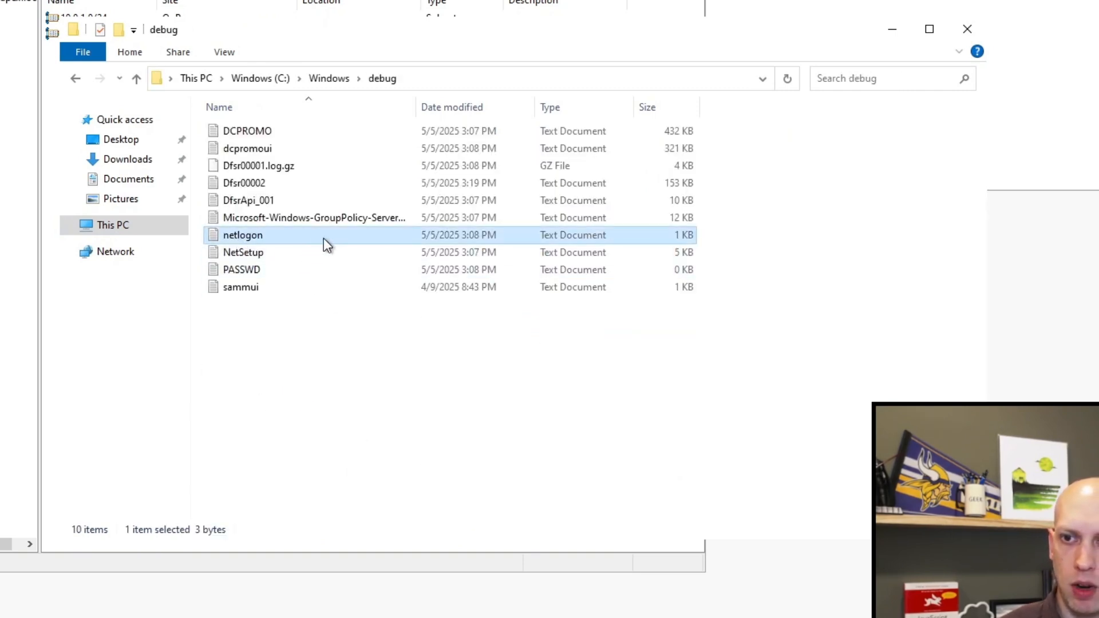
{"action": "double_click", "coordinate": [238, 237]}
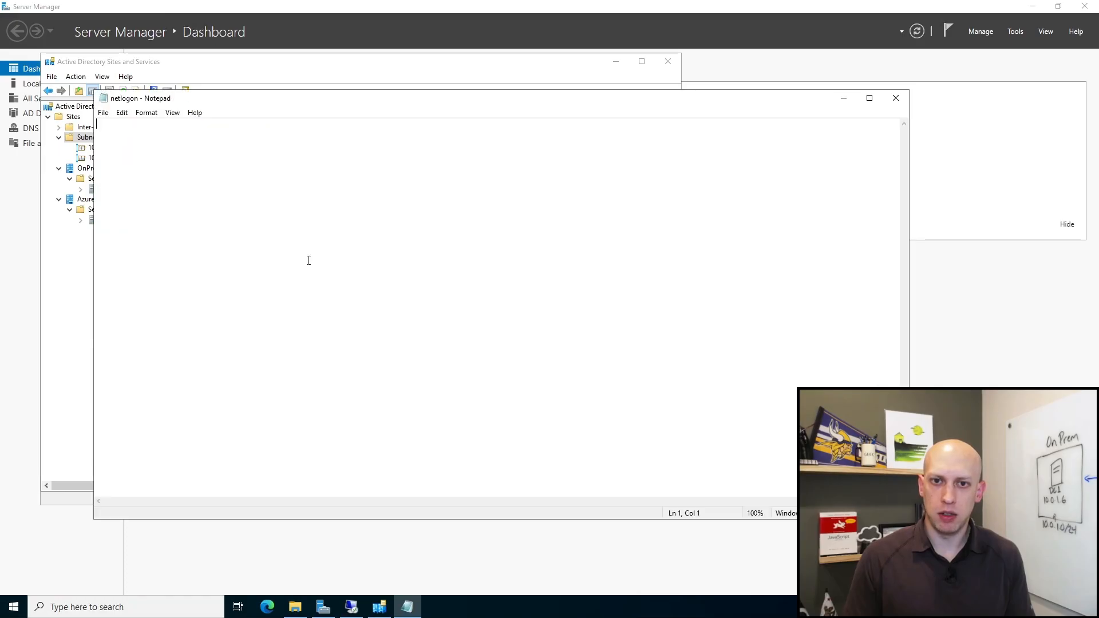
{"action": "left_click", "coordinate": [844, 99]}
{"action": "left_click", "coordinate": [407, 606]}
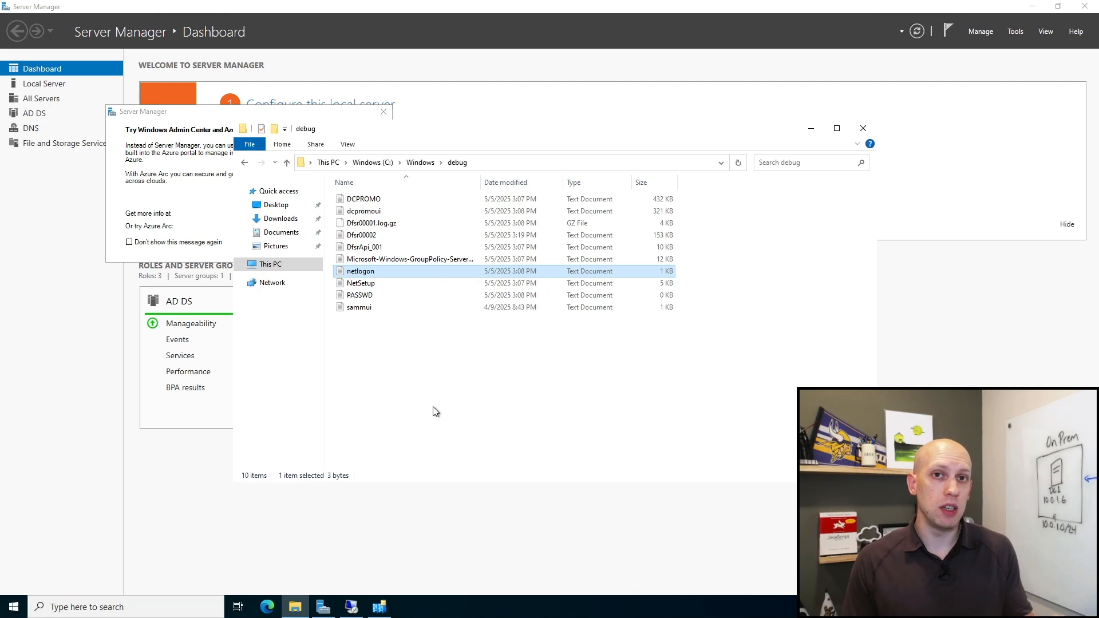
- Leave the apexdc3 remote session and reopen the netlogon log from the debug folder
{"action": "left_click", "coordinate": [379, 607]}
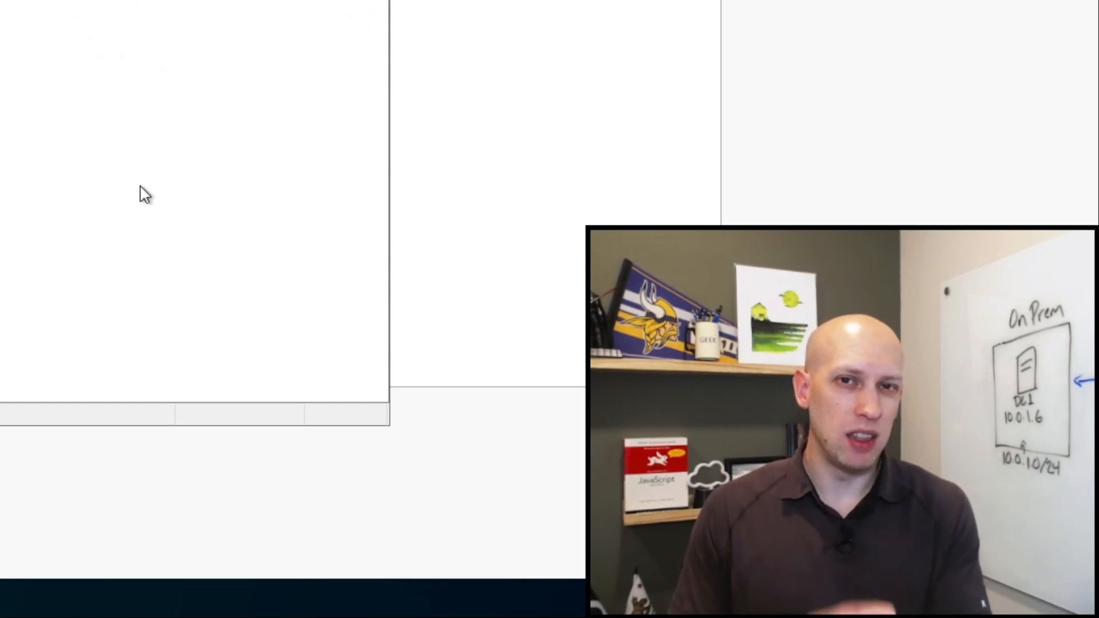
{"action": "left_click", "coordinate": [622, 126]}
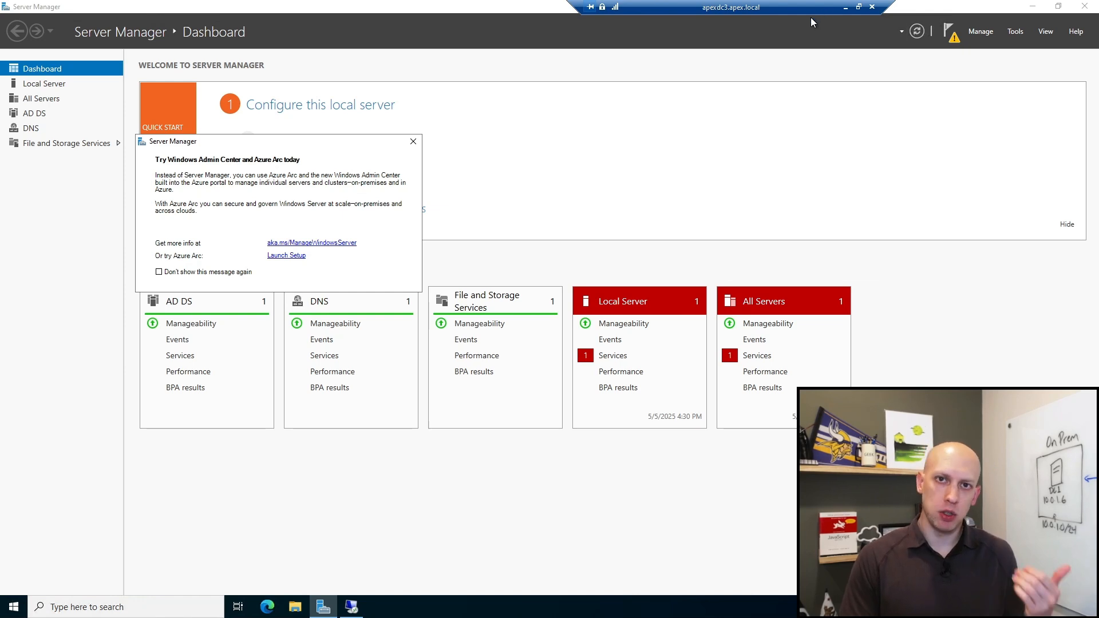
{"action": "left_click", "coordinate": [846, 9]}
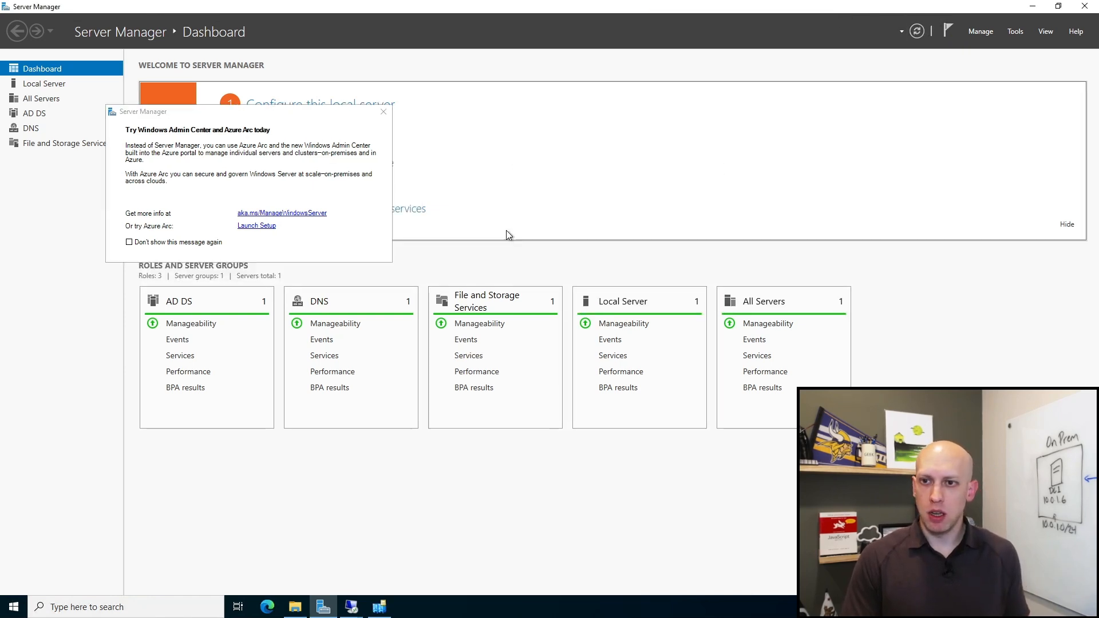
{"action": "left_click", "coordinate": [295, 607]}
{"action": "double_click", "coordinate": [369, 277]}
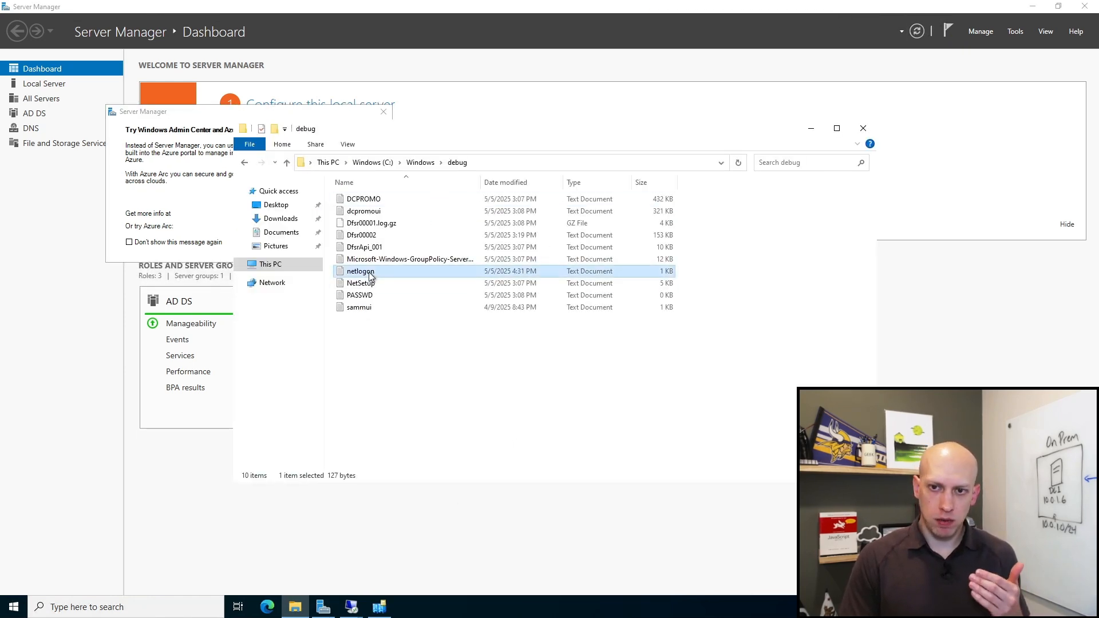
{"action": "scroll", "coordinate": [355, 258], "scroll_direction": "up", "scroll_amount": 4, "text": "ctrl"}
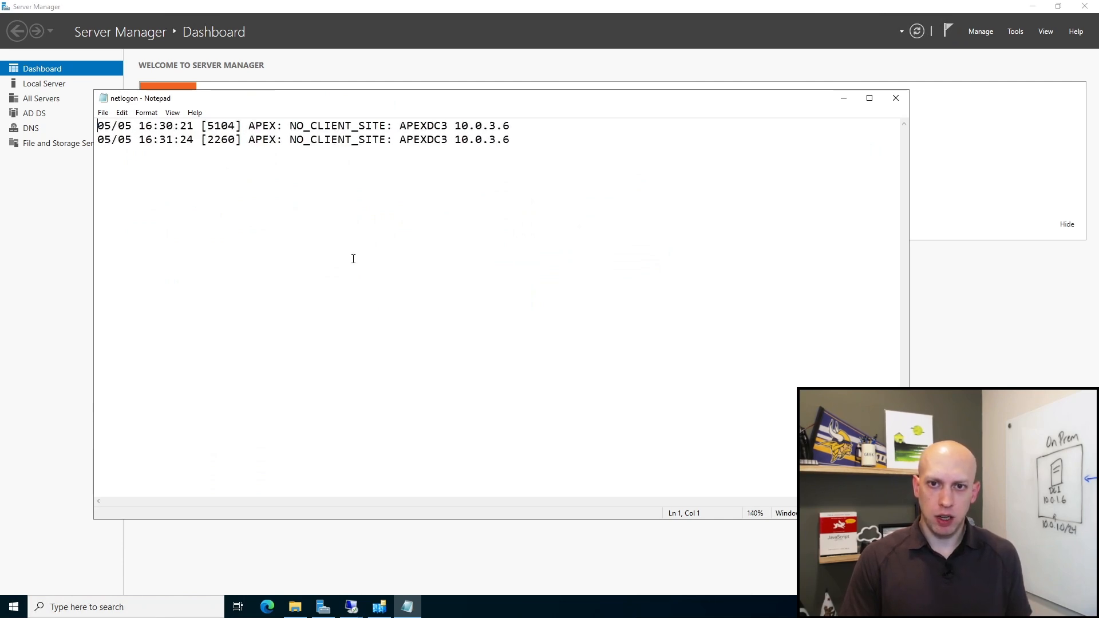
- Examine the client names and IP addresses in the netlogon log's entries
{"action": "left_click", "coordinate": [517, 128]}
{"action": "left_click", "coordinate": [514, 141]}
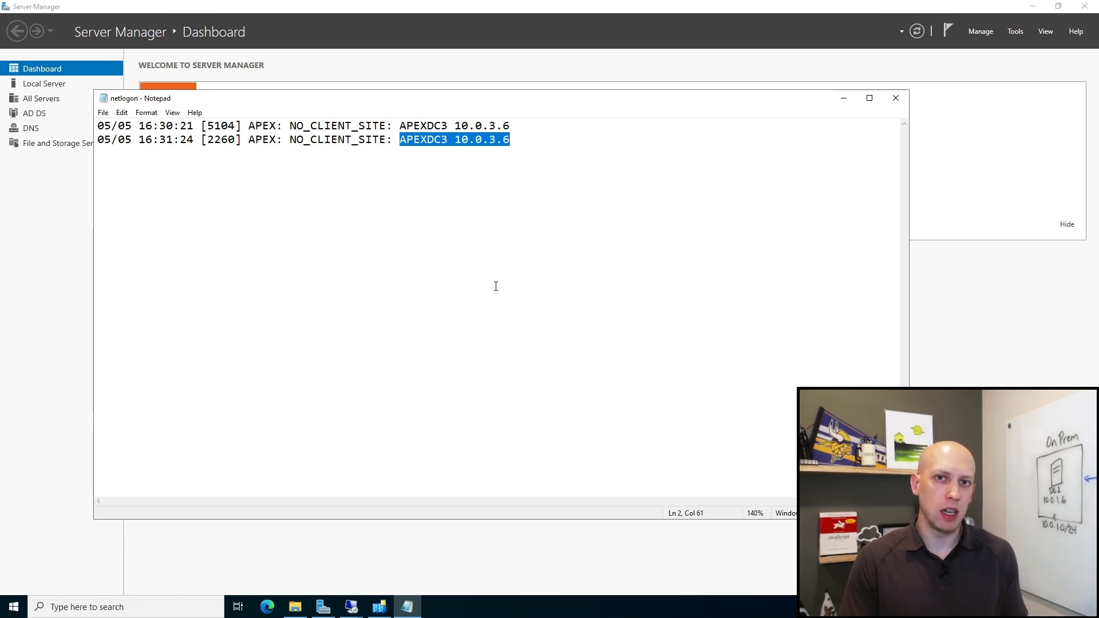
{"action": "left_click", "coordinate": [523, 146]}
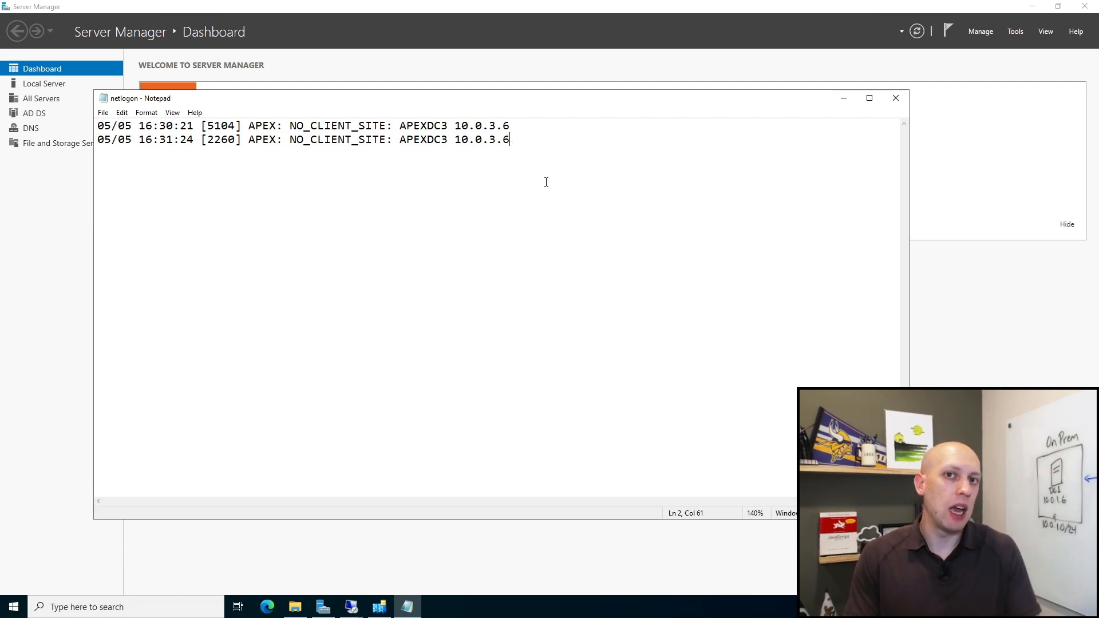
{"action": "left_click_drag", "start_coordinate": [513, 142], "coordinate": [100, 136]}
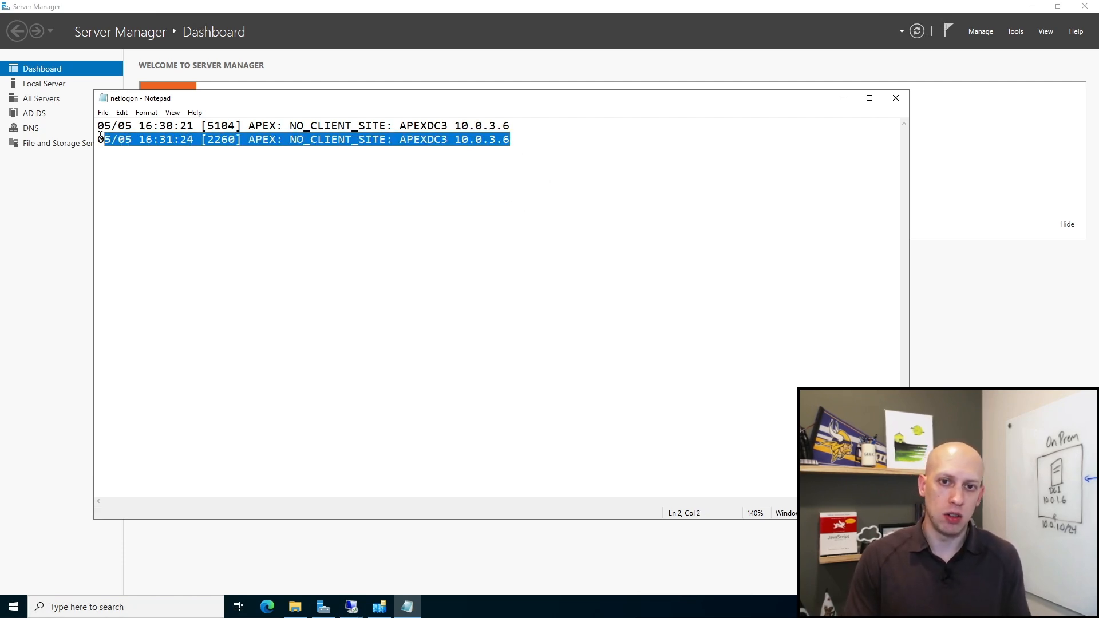
{"action": "left_click", "coordinate": [510, 127]}
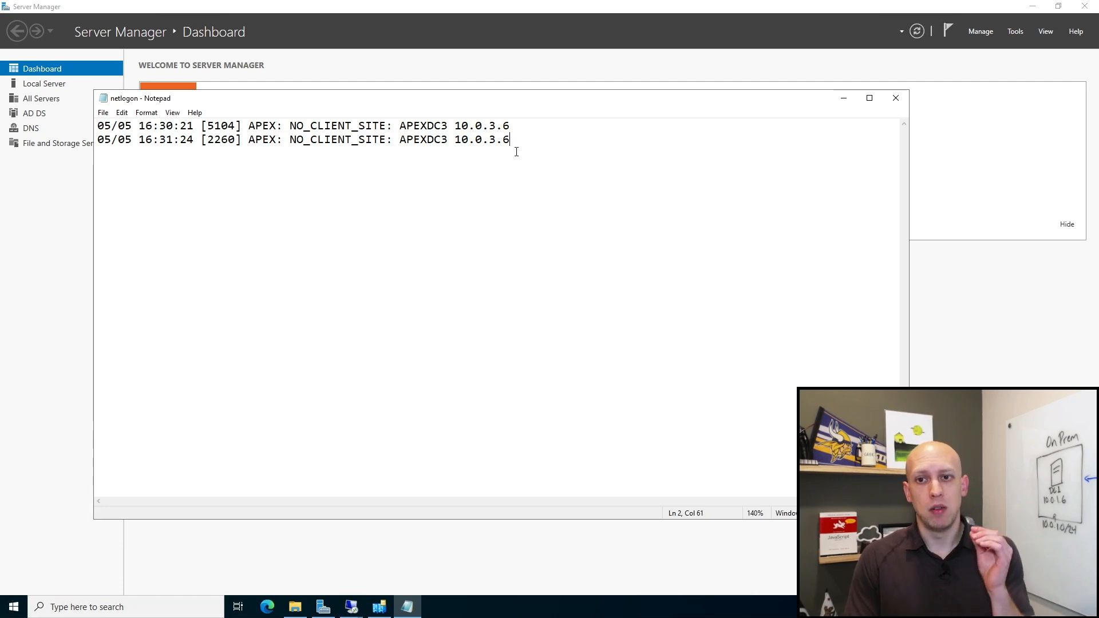
{"action": "left_click_drag", "start_coordinate": [511, 143], "coordinate": [460, 139]}
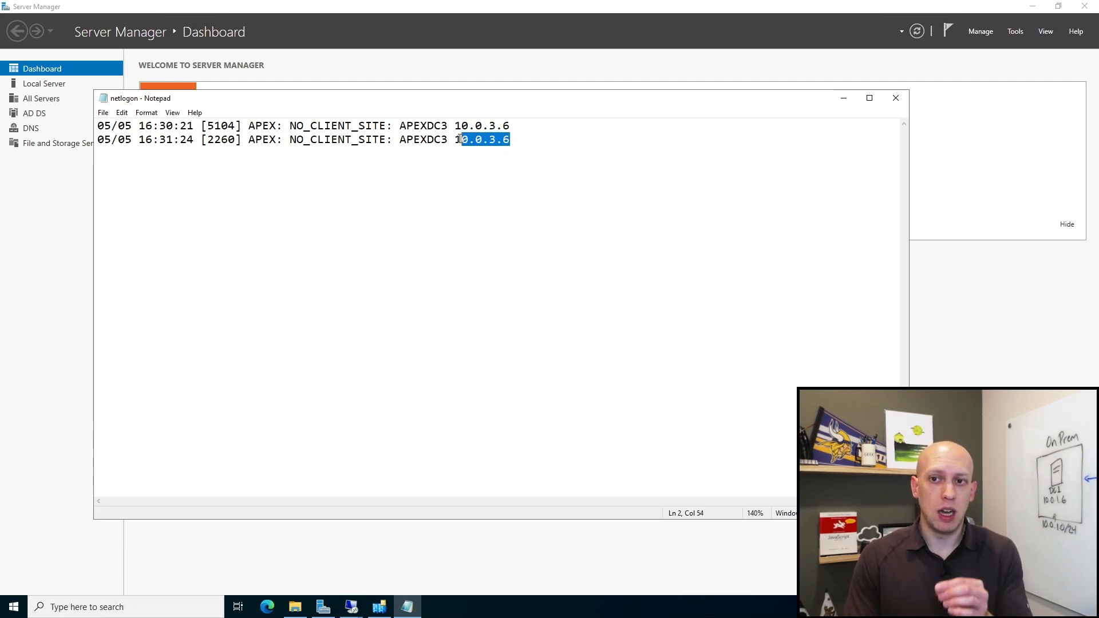
- In Active Directory Sites and Services, start a new subnet with the prefix 10.0.3.0/24 and select the OnPrem site
{"action": "left_click", "coordinate": [379, 606]}
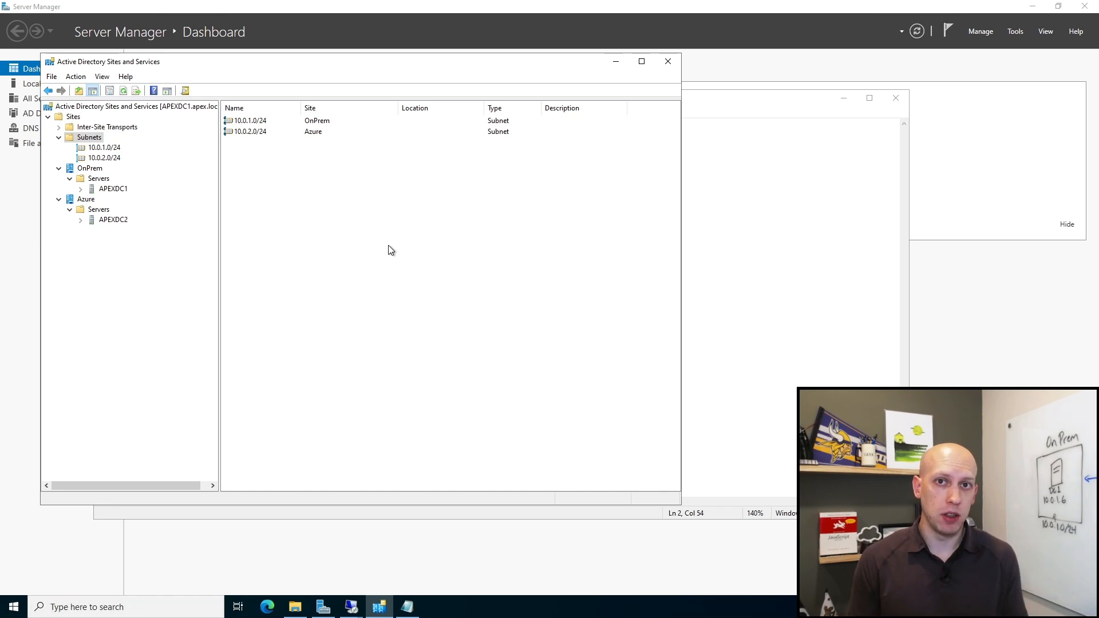
{"action": "right_click", "coordinate": [274, 194]}
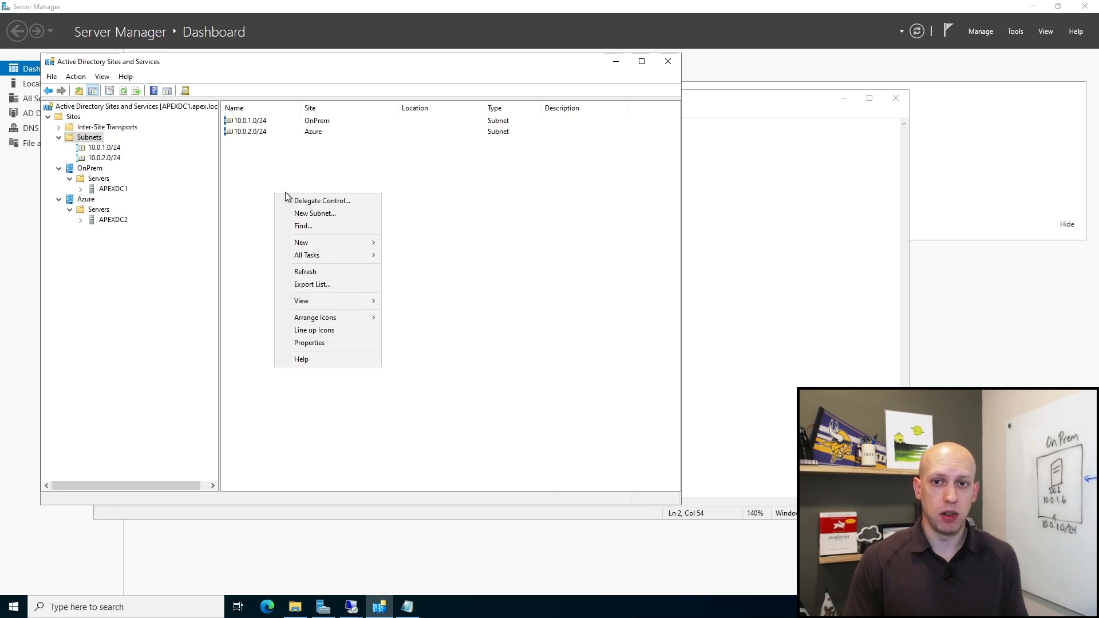
{"action": "left_click", "coordinate": [333, 215]}
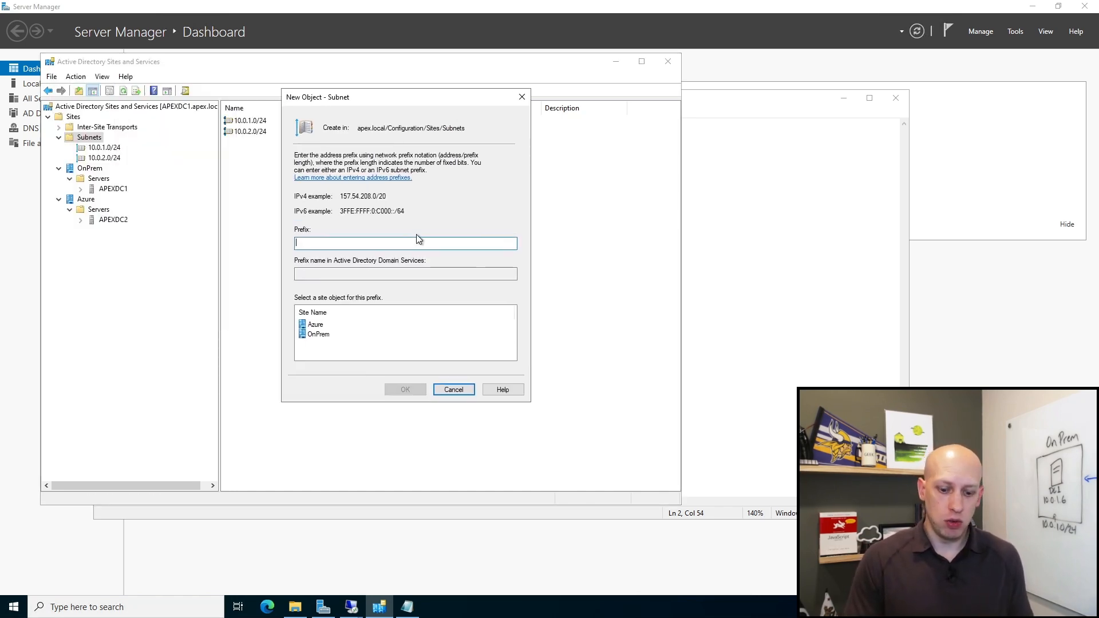
{"action": "type", "text": "10.0.3.0"}
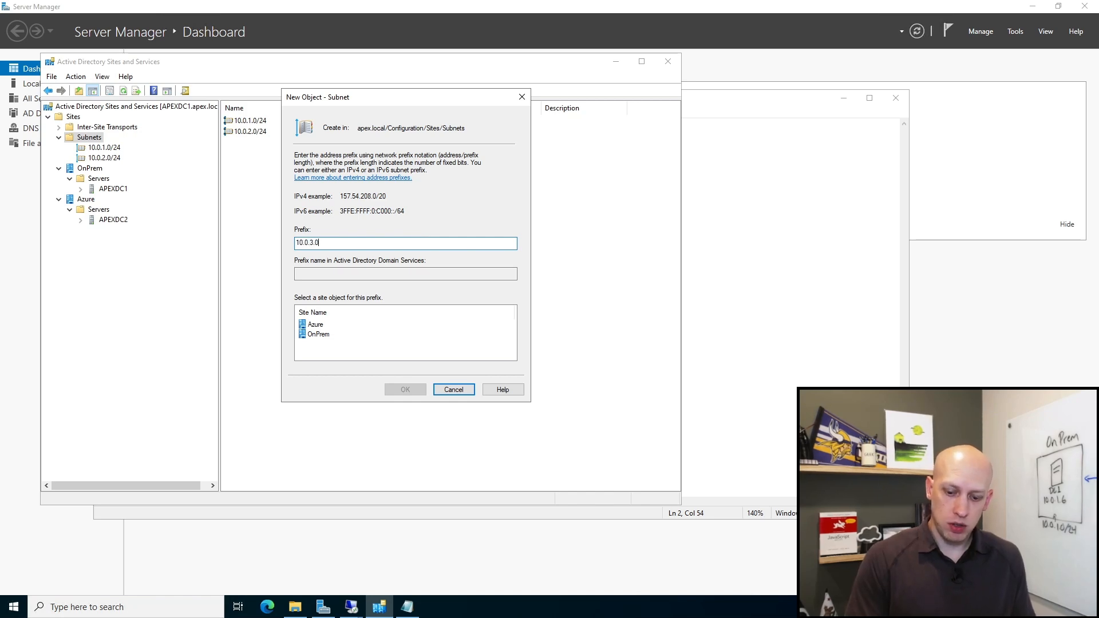
{"action": "type", "text": "/24"}
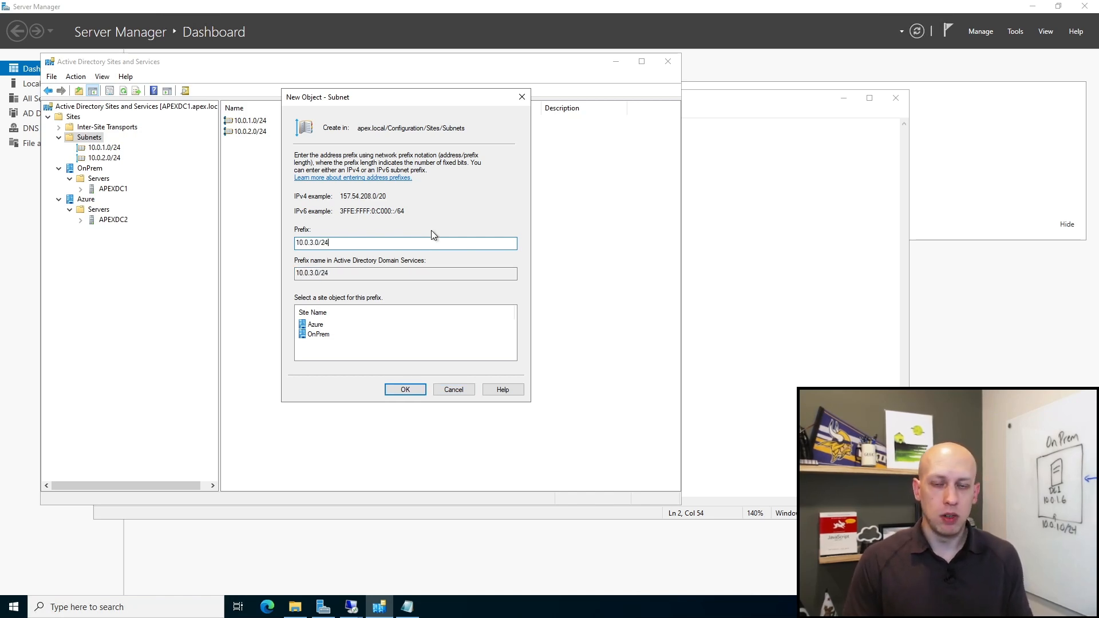
{"action": "left_click", "coordinate": [318, 334]}
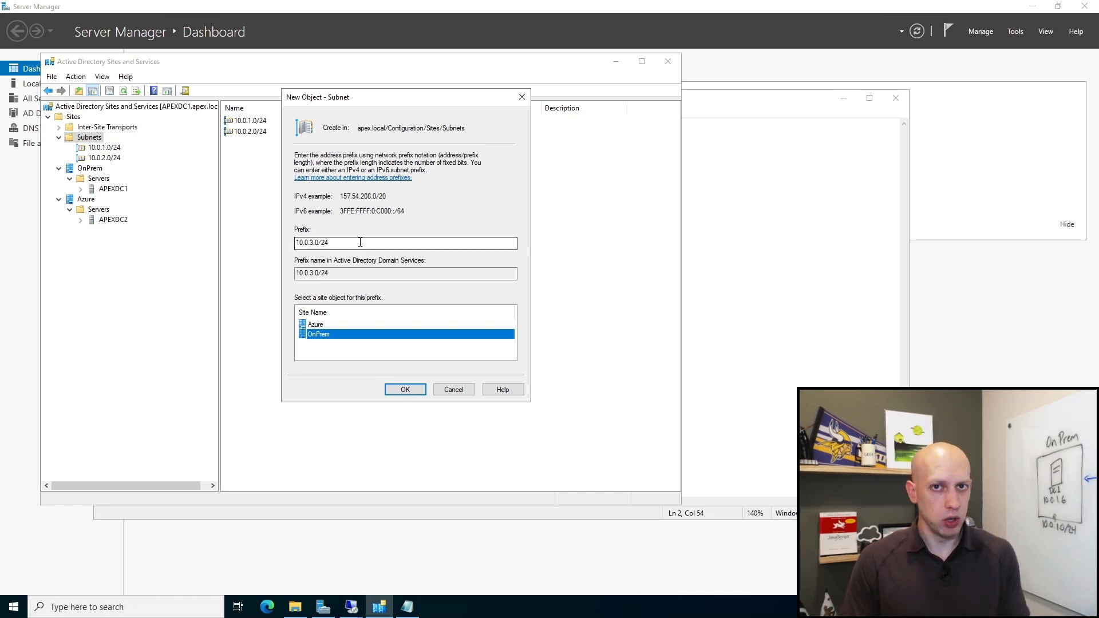
- Change the new subnet's prefix to 10.0.0.0/22, create it in the OnPrem site, and select it in the Subnets list
{"action": "left_click", "coordinate": [354, 242]}
{"action": "left_click_drag", "start_coordinate": [349, 245], "coordinate": [274, 247]}
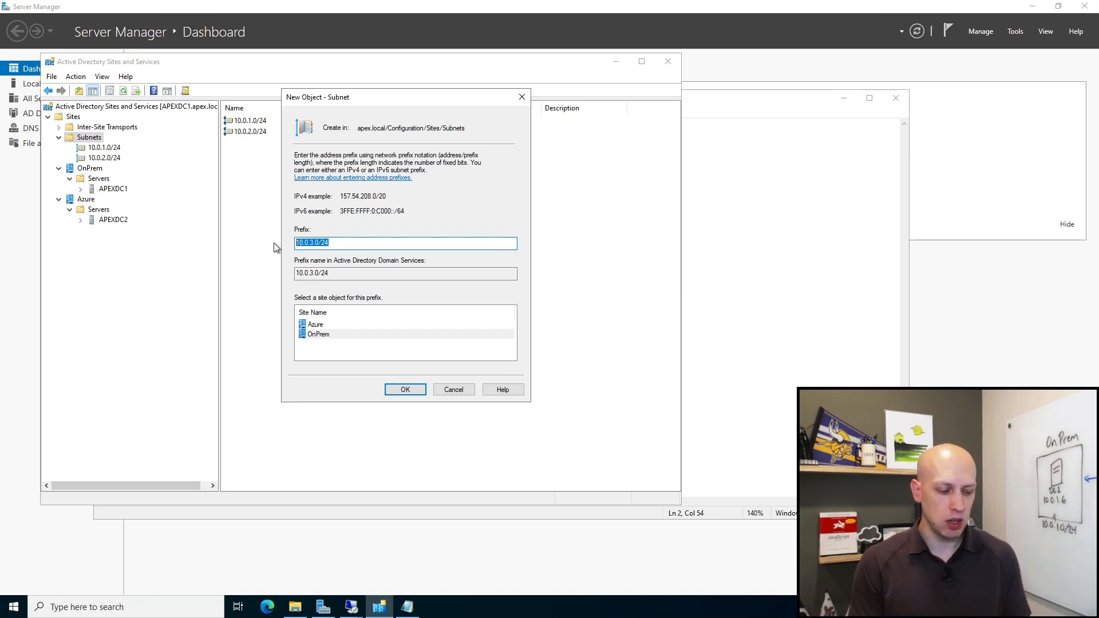
{"action": "type", "text": "10"}
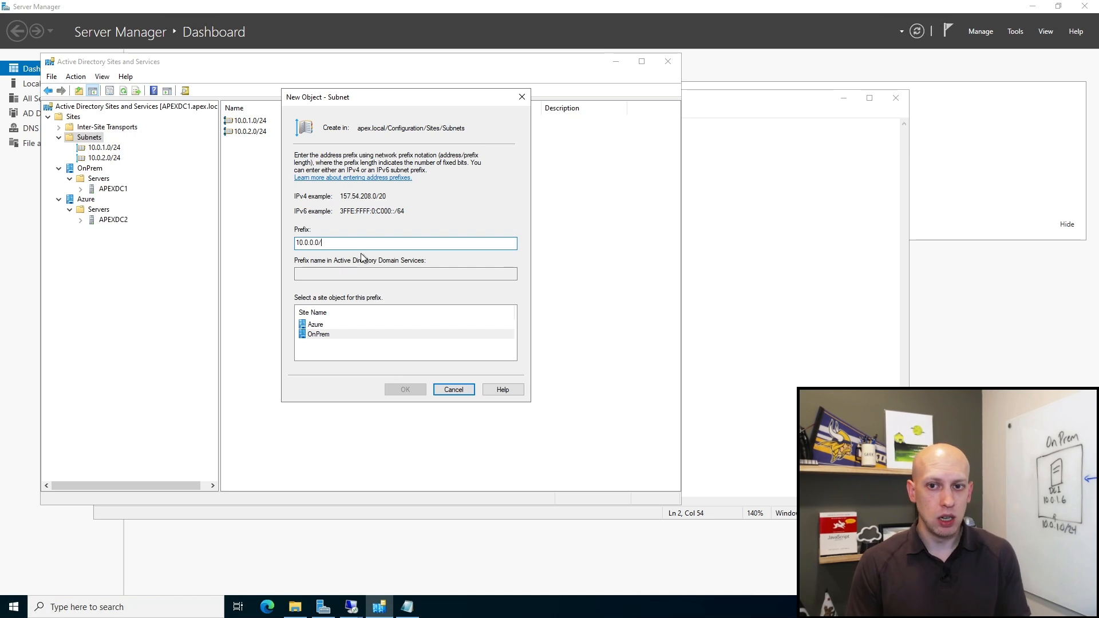
{"action": "type", "text": ".0.0.0/22"}
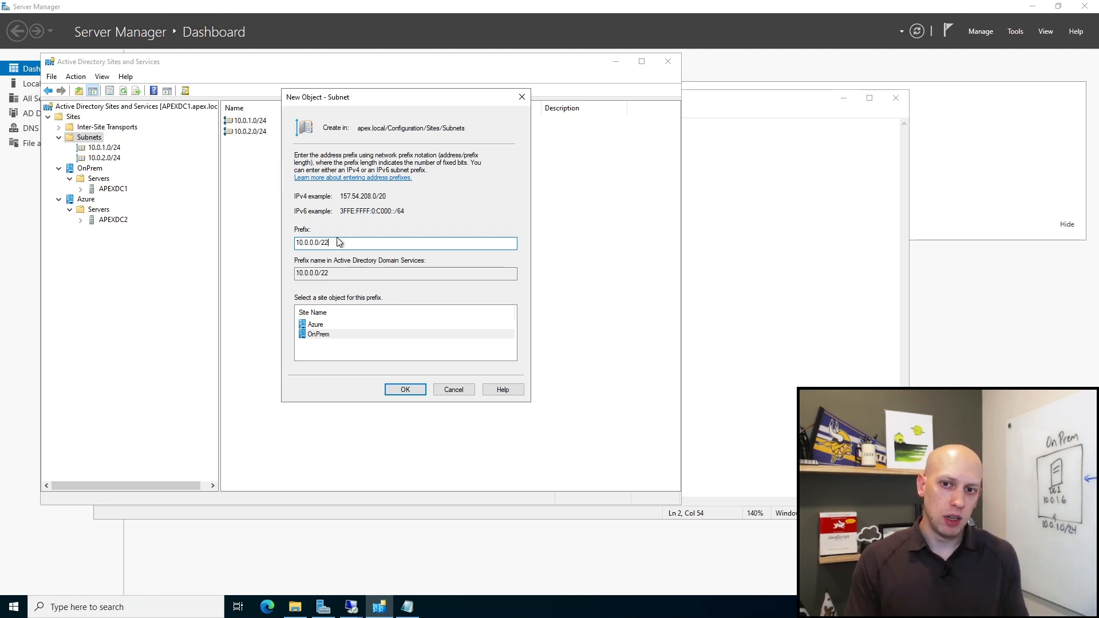
{"action": "left_click", "coordinate": [314, 336]}
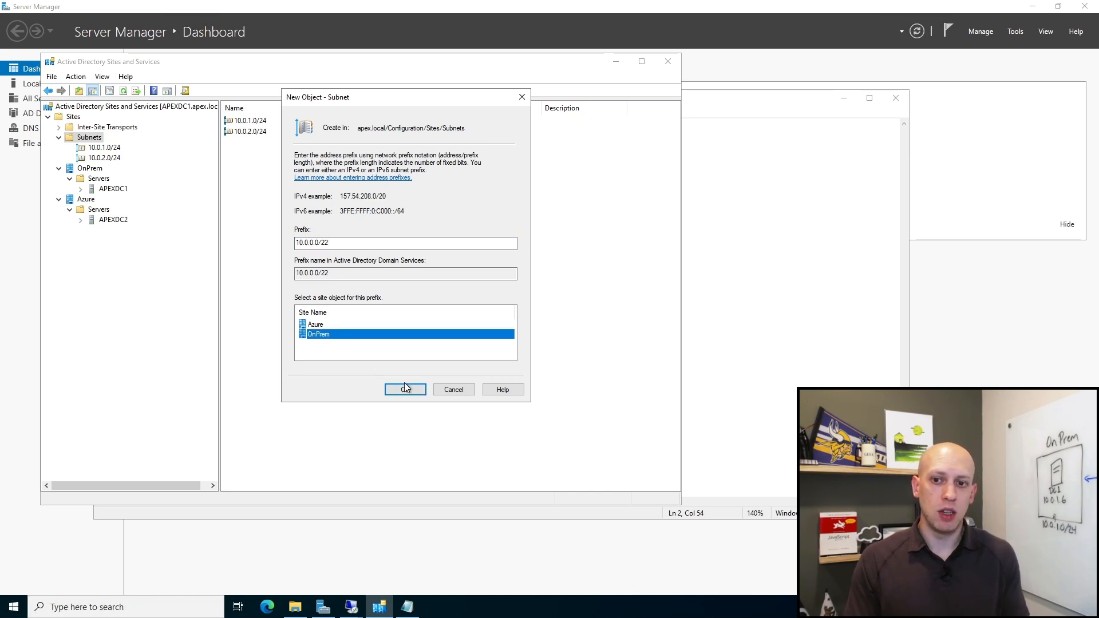
{"action": "left_click", "coordinate": [405, 389]}
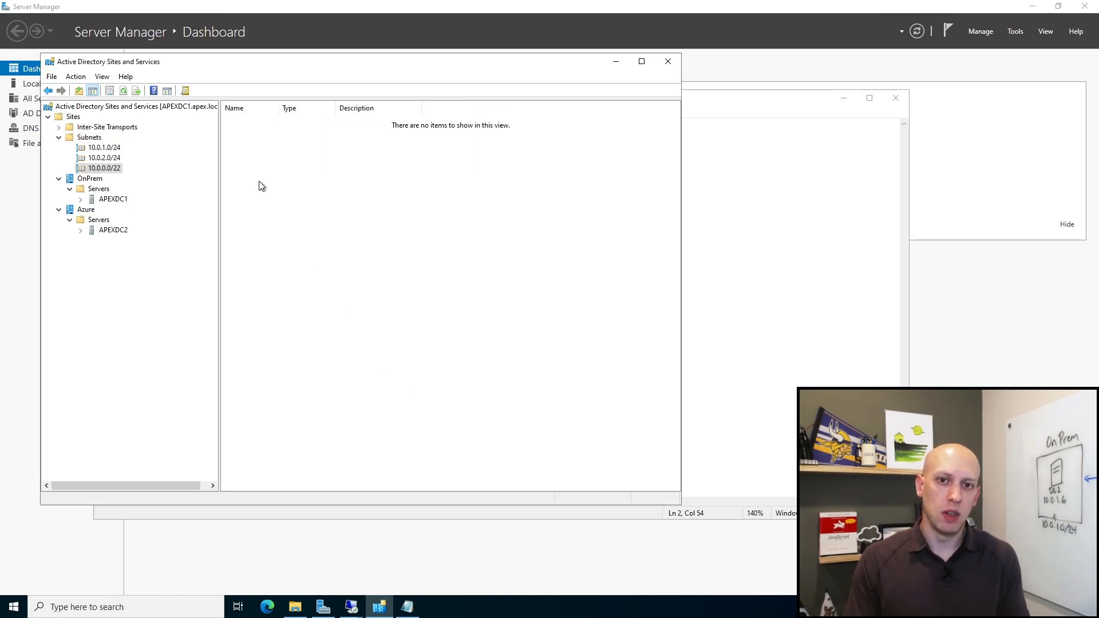
{"action": "left_click", "coordinate": [89, 137]}
{"action": "left_click", "coordinate": [253, 143]}
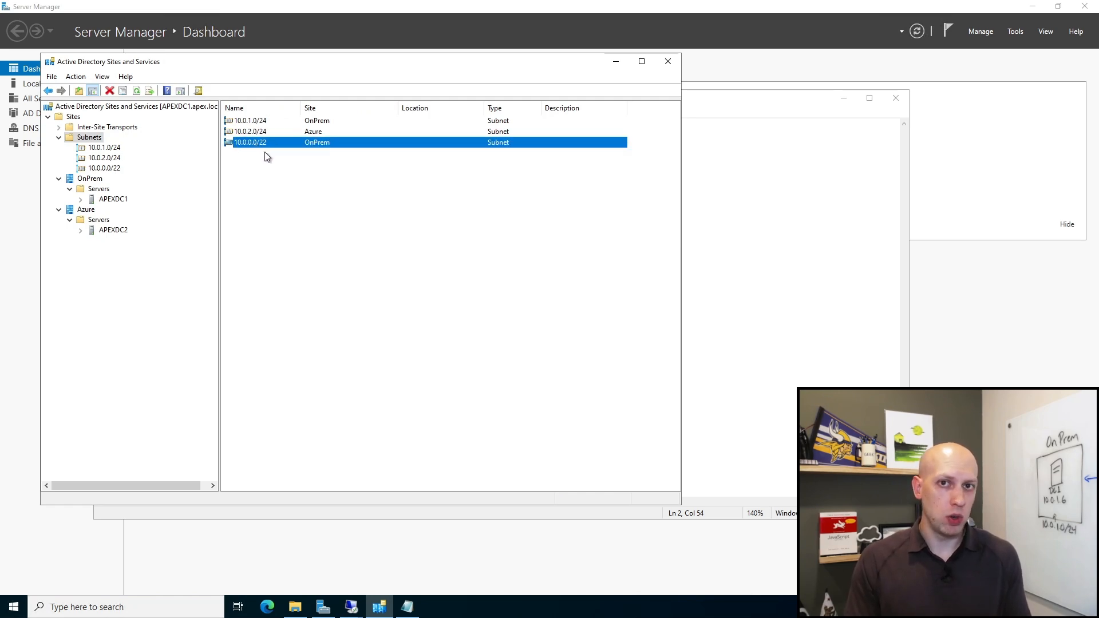
- Examine the servers in the OnPrem and Azure sites and the site assignment of each subnet
{"action": "left_click", "coordinate": [112, 200]}
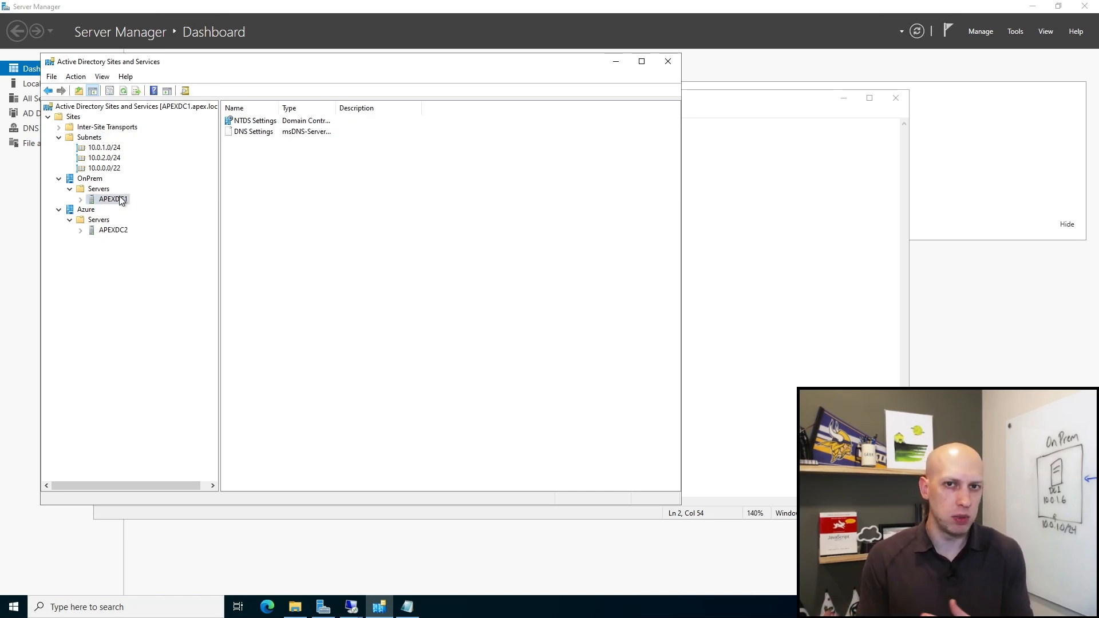
{"action": "left_click", "coordinate": [89, 178]}
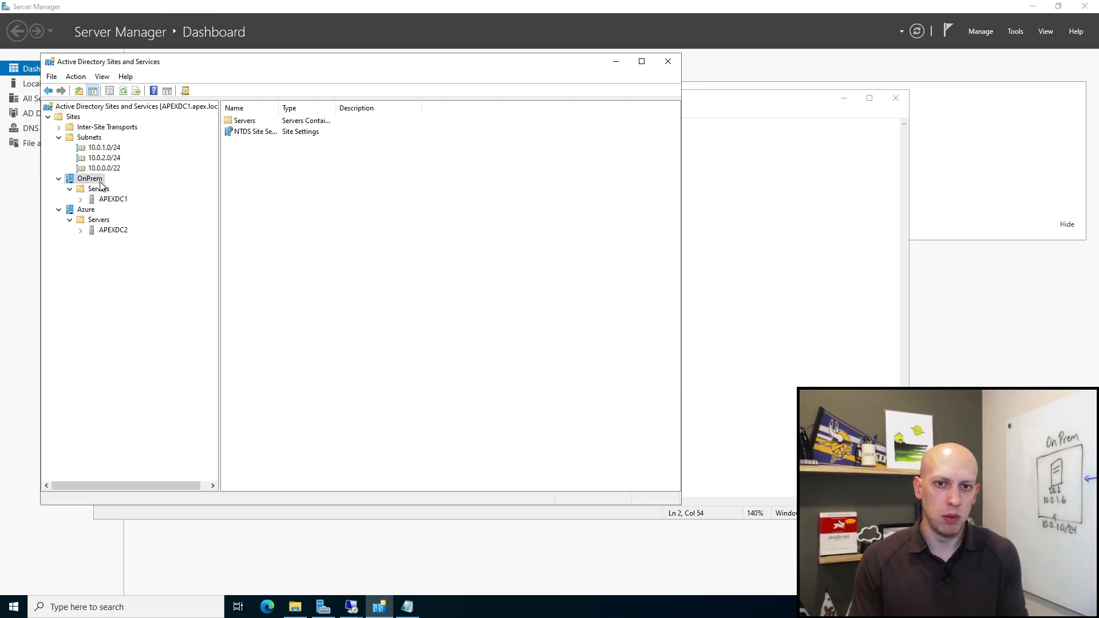
{"action": "left_click", "coordinate": [90, 138]}
{"action": "left_click", "coordinate": [258, 130]}
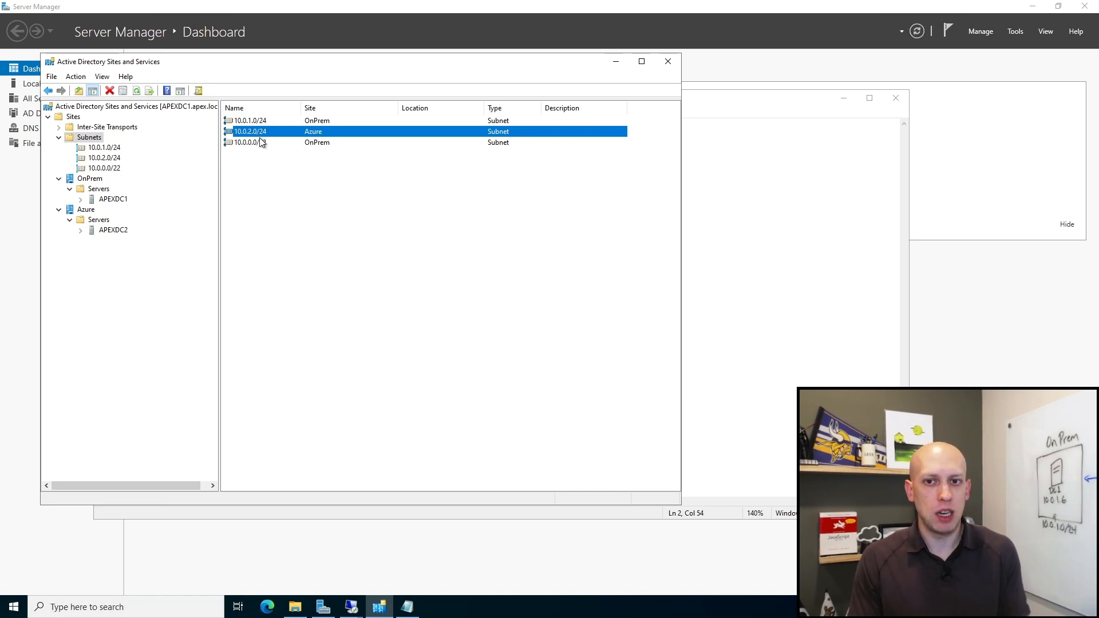
{"action": "left_click", "coordinate": [261, 144]}
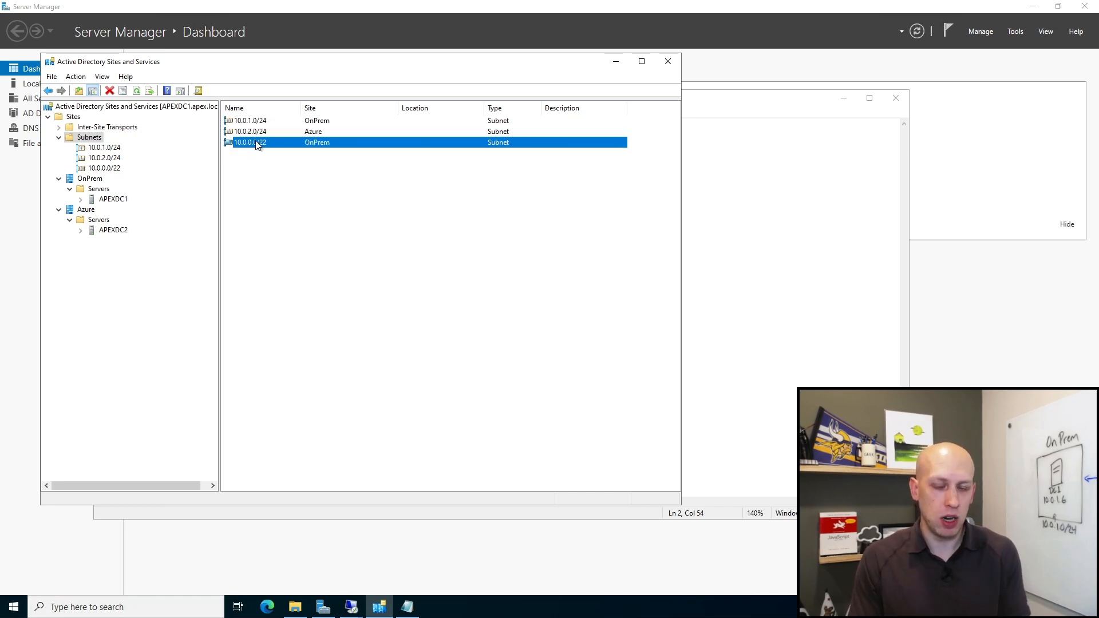
{"action": "left_click", "coordinate": [253, 134]}
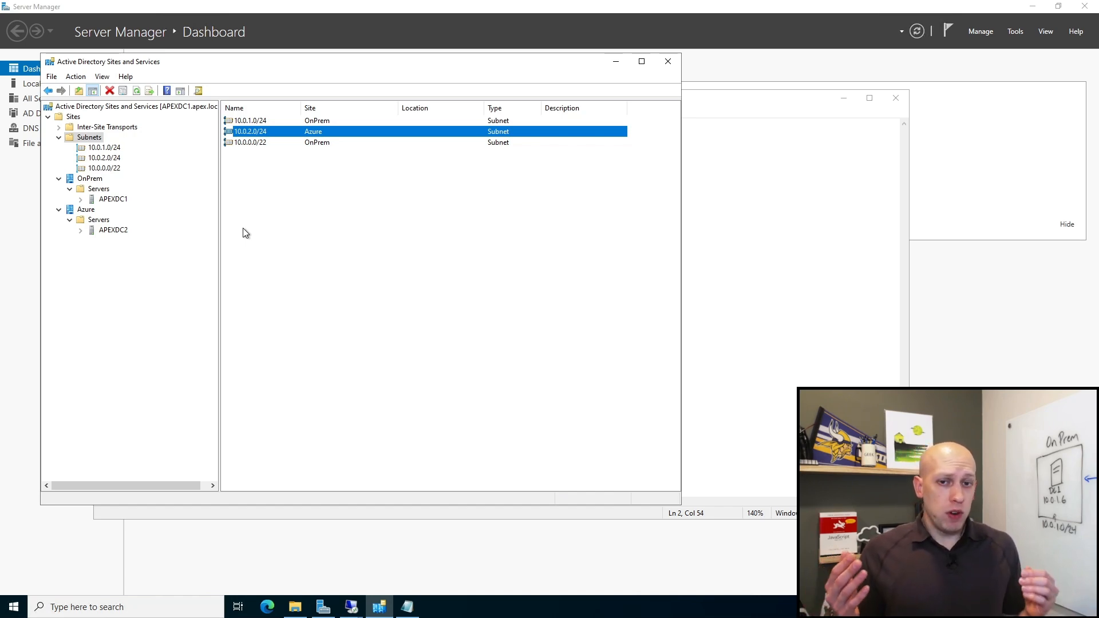
{"action": "left_click", "coordinate": [117, 230]}
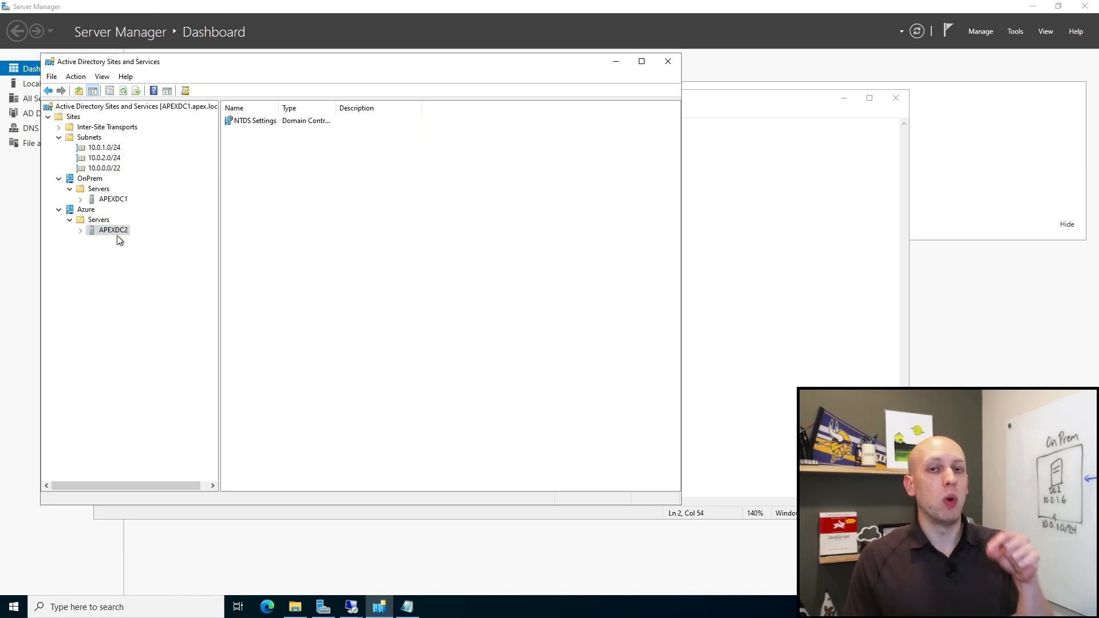
{"action": "left_click", "coordinate": [92, 139]}
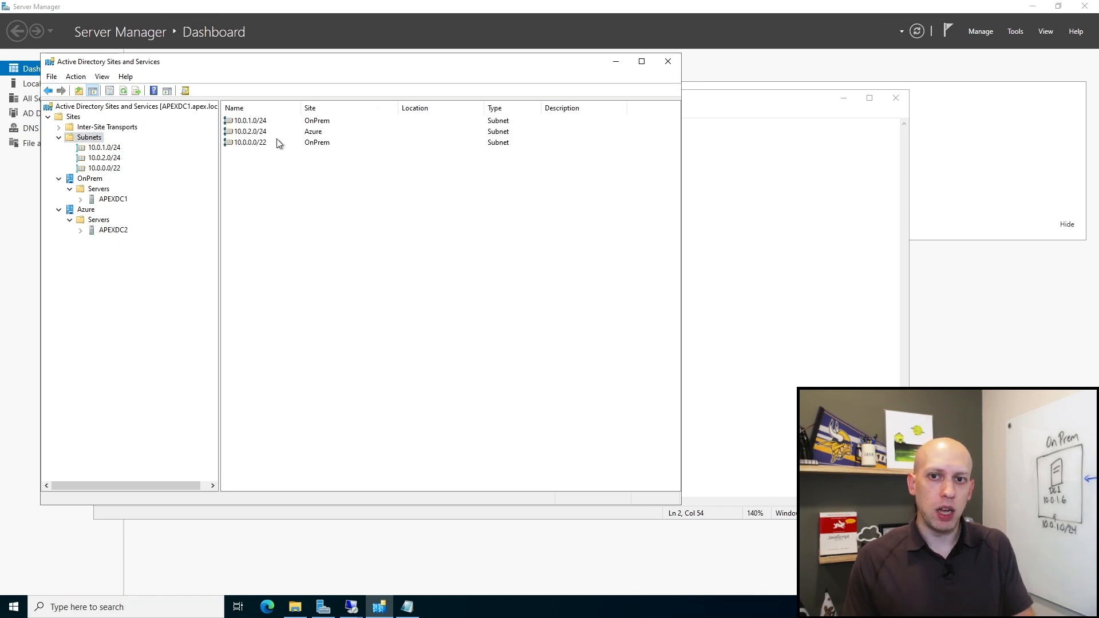
{"action": "left_click", "coordinate": [260, 132]}
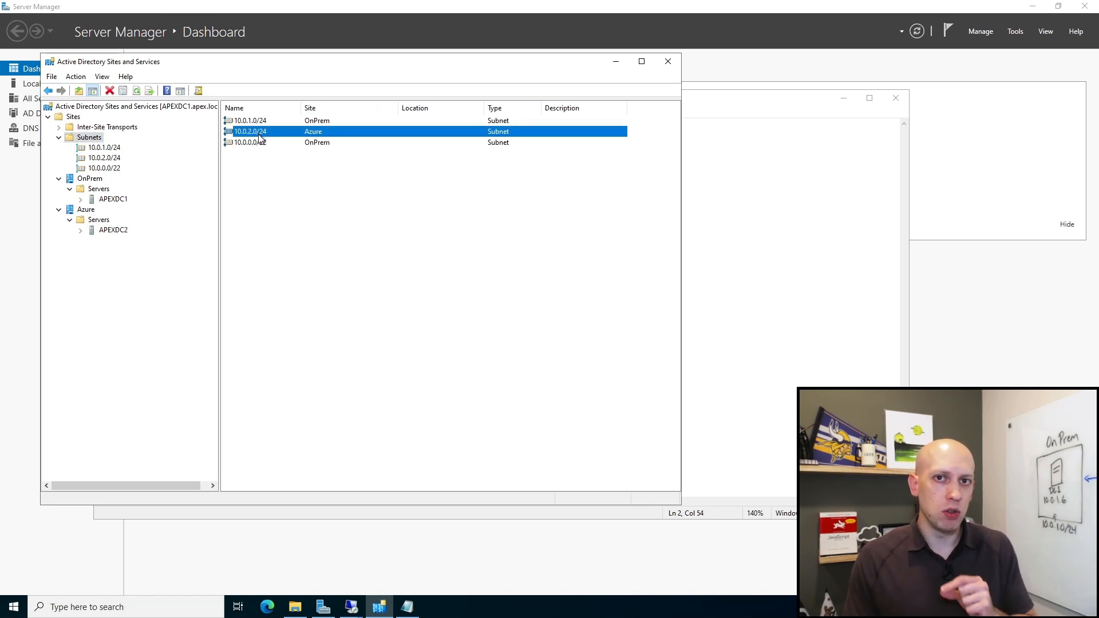
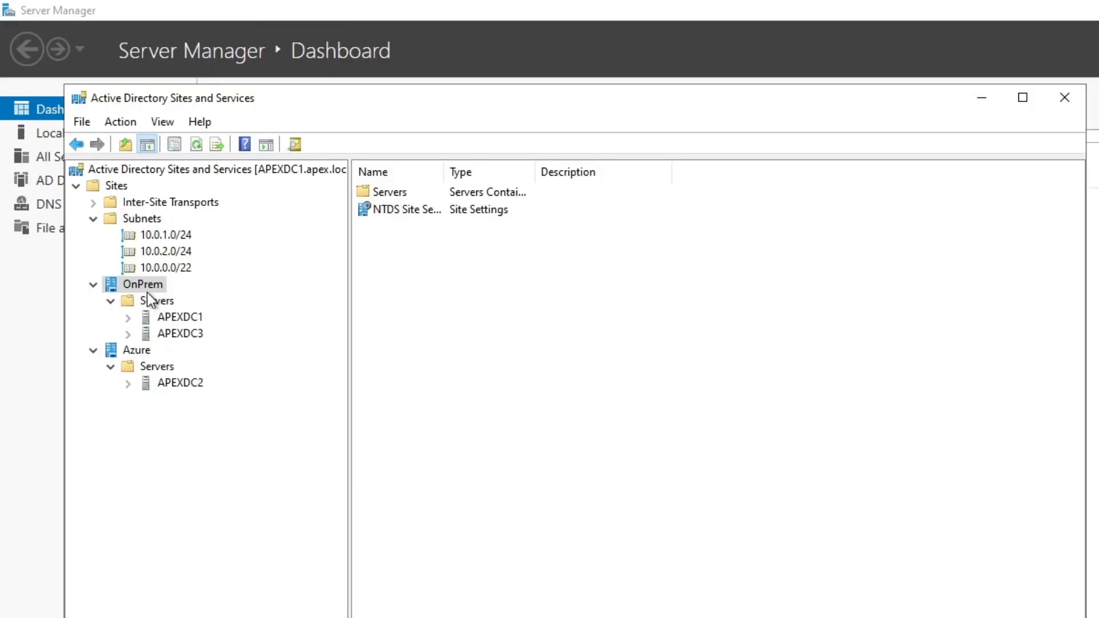
- Create a new site named EU that uses the DEFAULTIPSITELINK site link
{"action": "right_click", "coordinate": [75, 117]}
{"action": "left_click", "coordinate": [184, 221]}
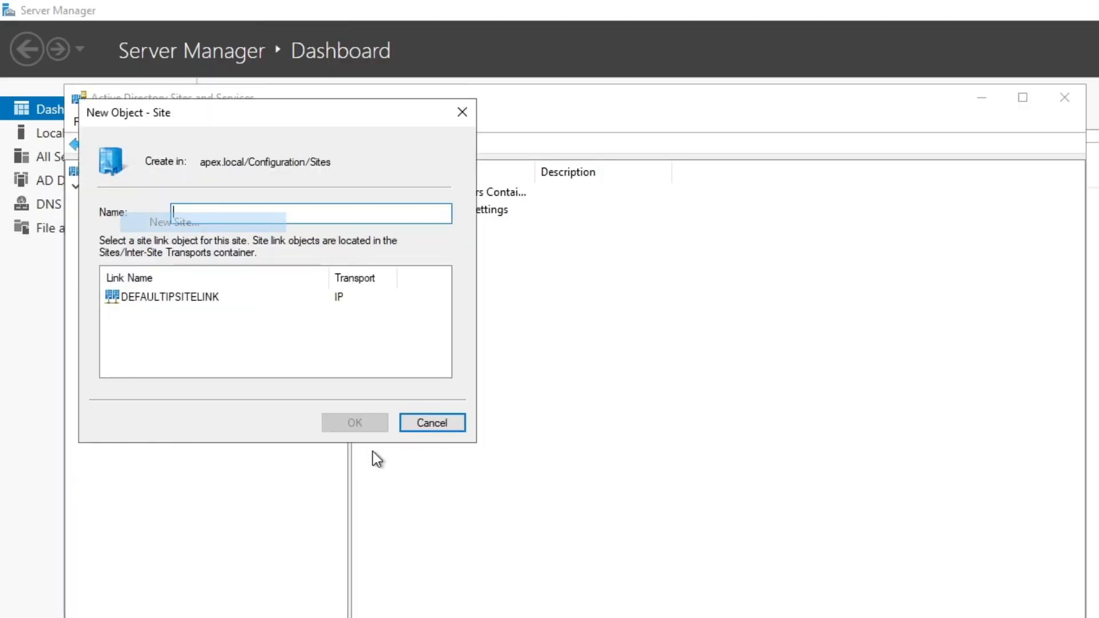
{"action": "type", "text": "EUY"}
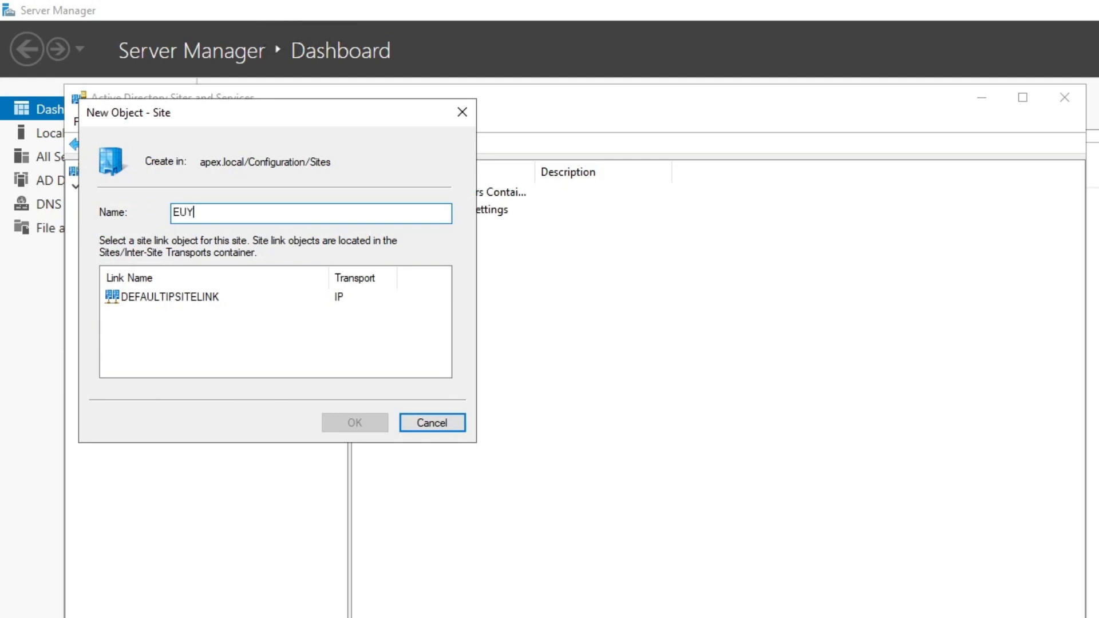
{"action": "left_click", "coordinate": [216, 298]}
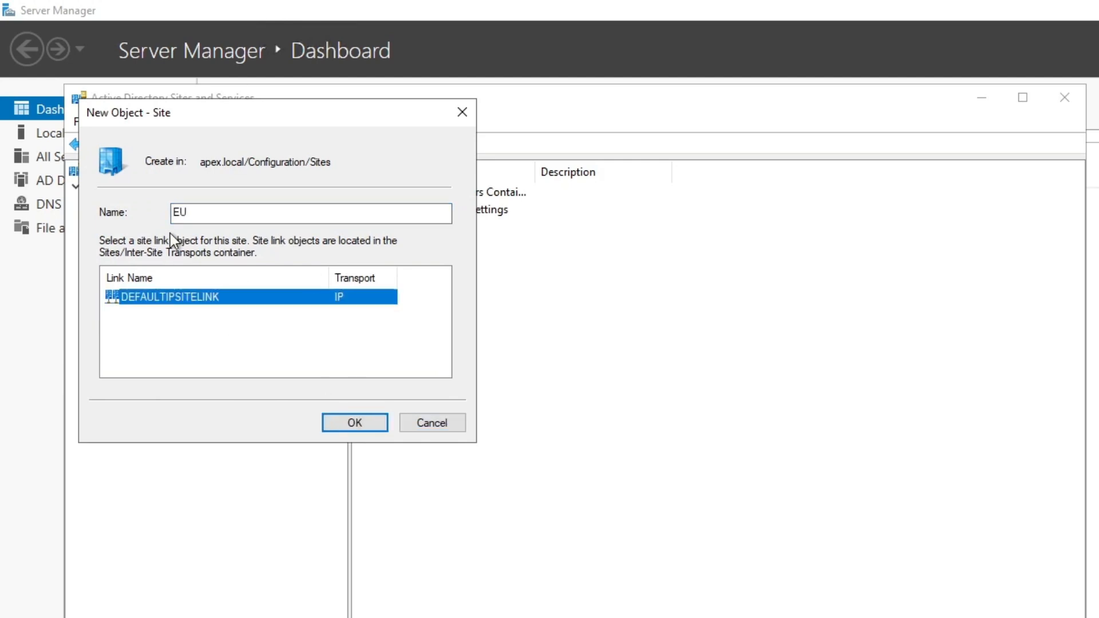
{"action": "left_click", "coordinate": [359, 424]}
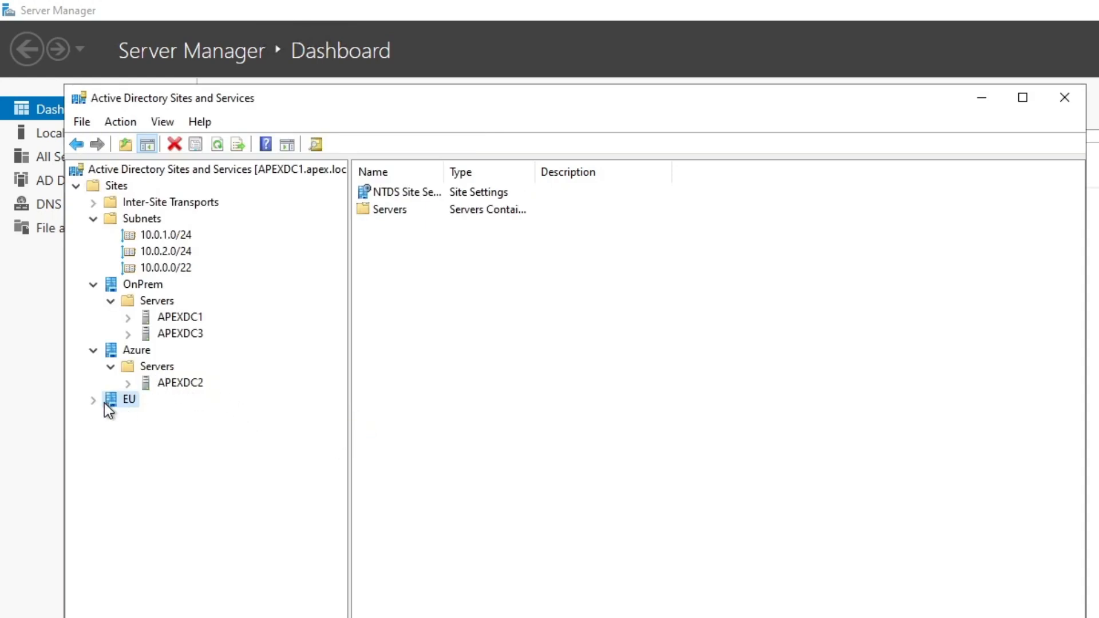
- Move the APEXDC3 server from the OnPrem site into the EU site's Servers container and select the EU site
{"action": "double_click", "coordinate": [105, 399]}
{"action": "left_click_drag", "start_coordinate": [175, 336], "coordinate": [159, 417]}
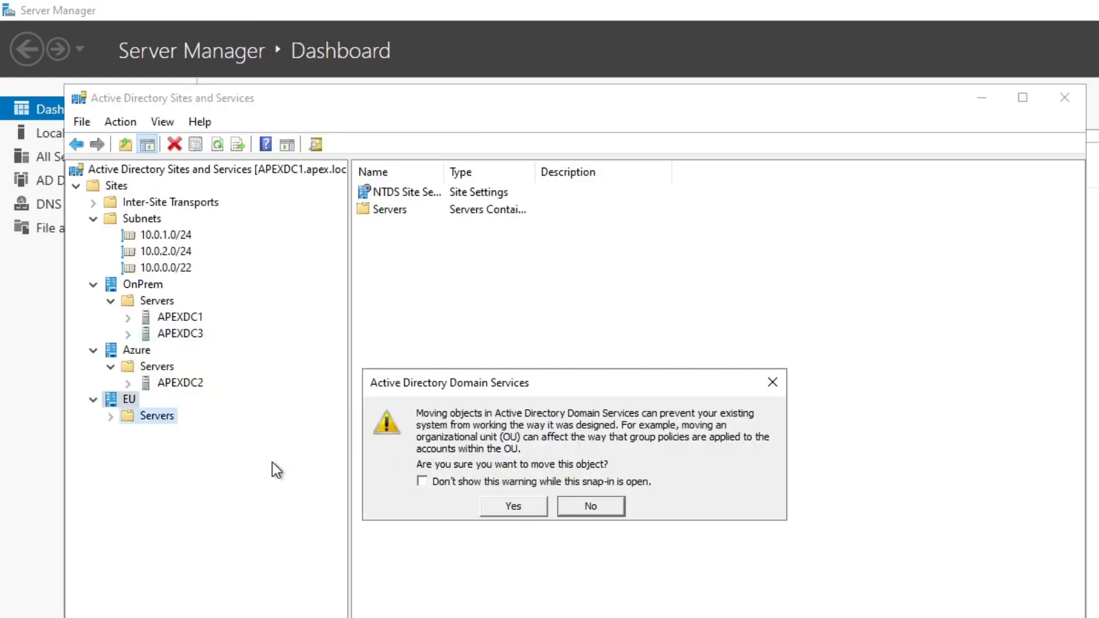
{"action": "left_click", "coordinate": [513, 509]}
{"action": "left_click", "coordinate": [110, 400]}
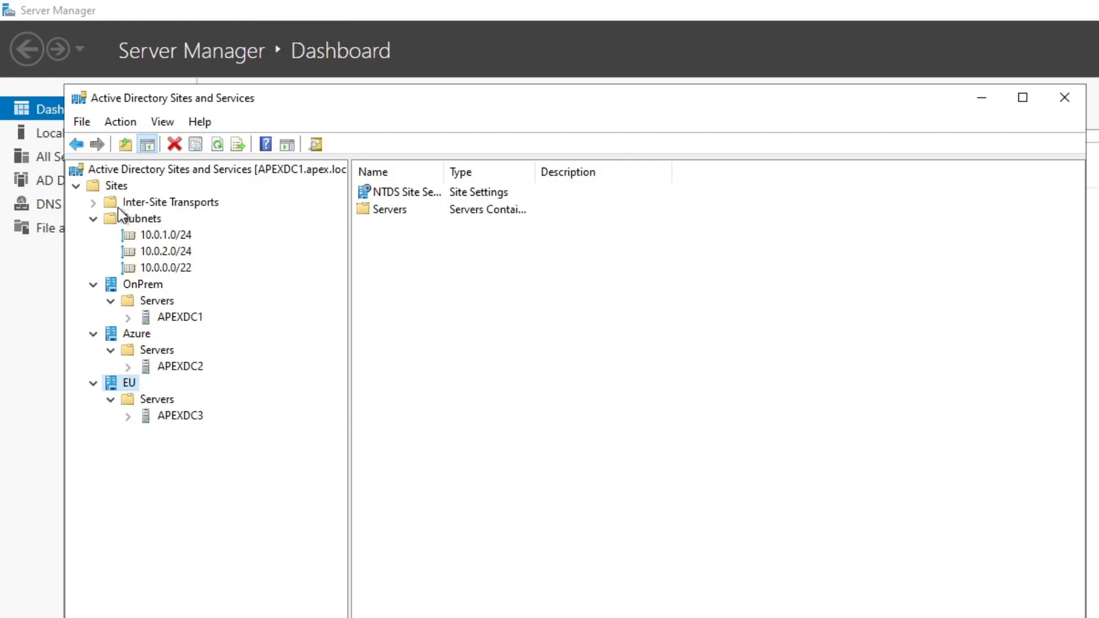
- Show the site links of the IP inter-site transport and widen the Name column to read the full link name
{"action": "left_click", "coordinate": [93, 202]}
{"action": "left_click", "coordinate": [142, 218]}
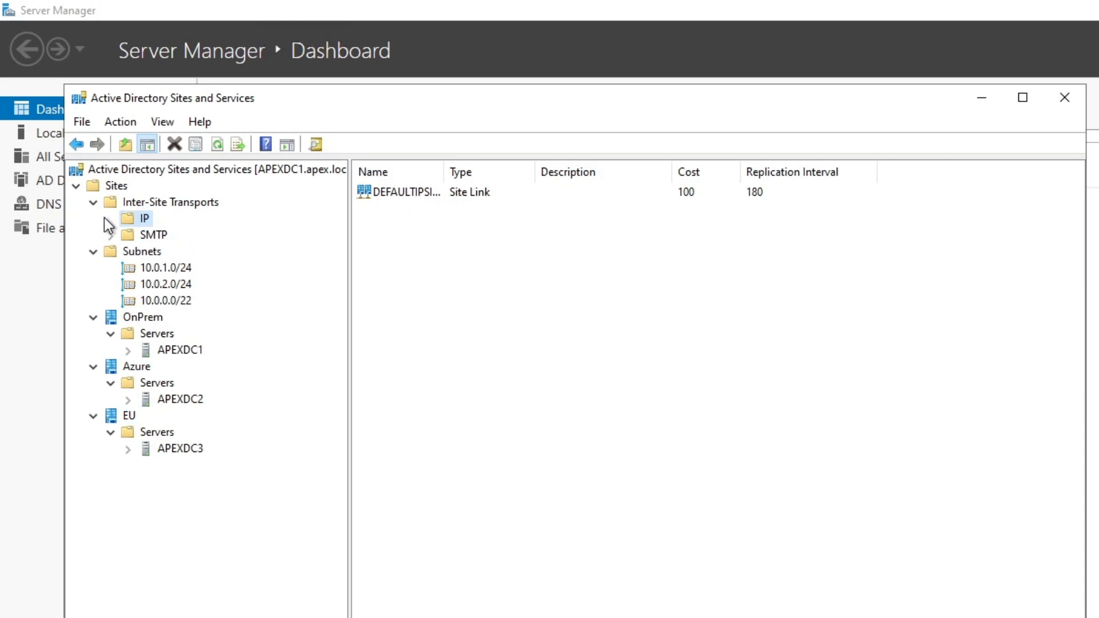
{"action": "left_click_drag", "start_coordinate": [443, 171], "coordinate": [521, 172]}
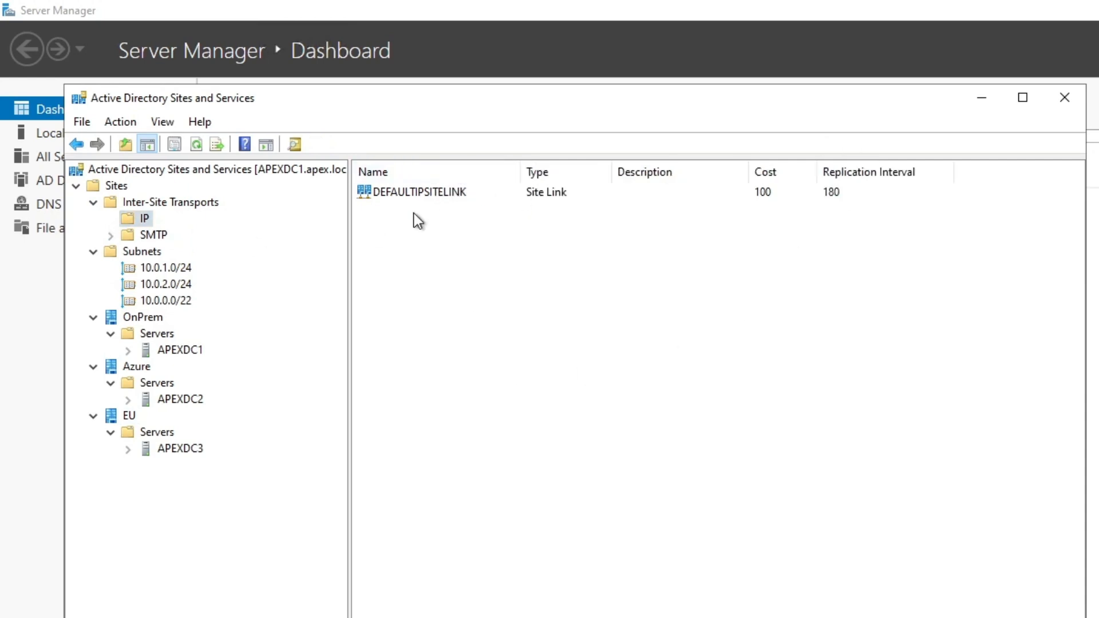
{"action": "left_click", "coordinate": [426, 187]}
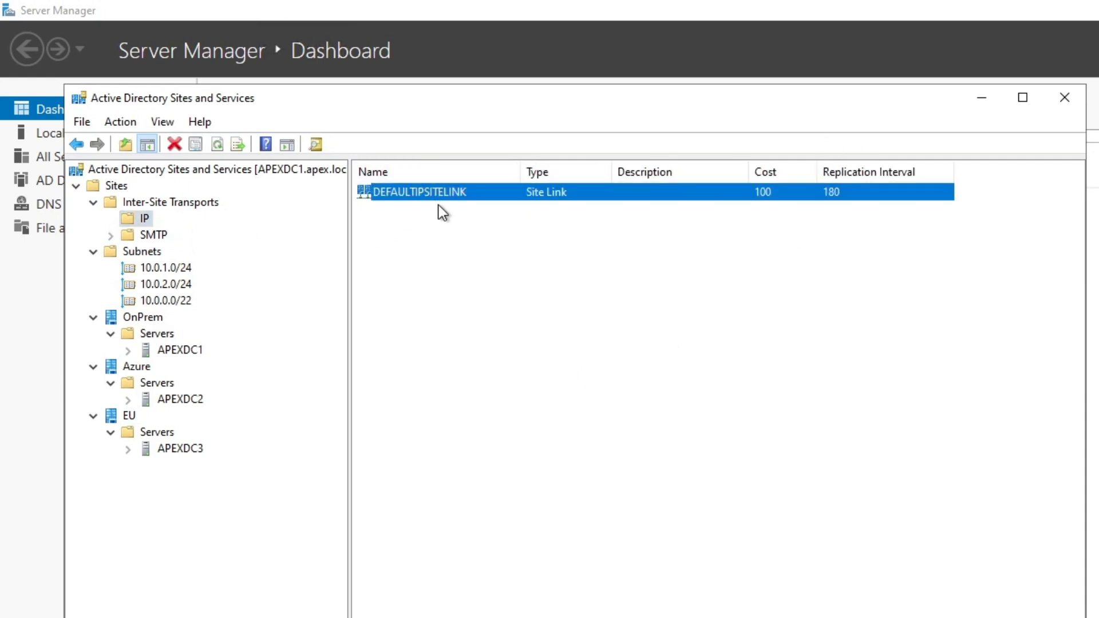
{"action": "left_click", "coordinate": [458, 191]}
{"action": "left_click", "coordinate": [781, 192]}
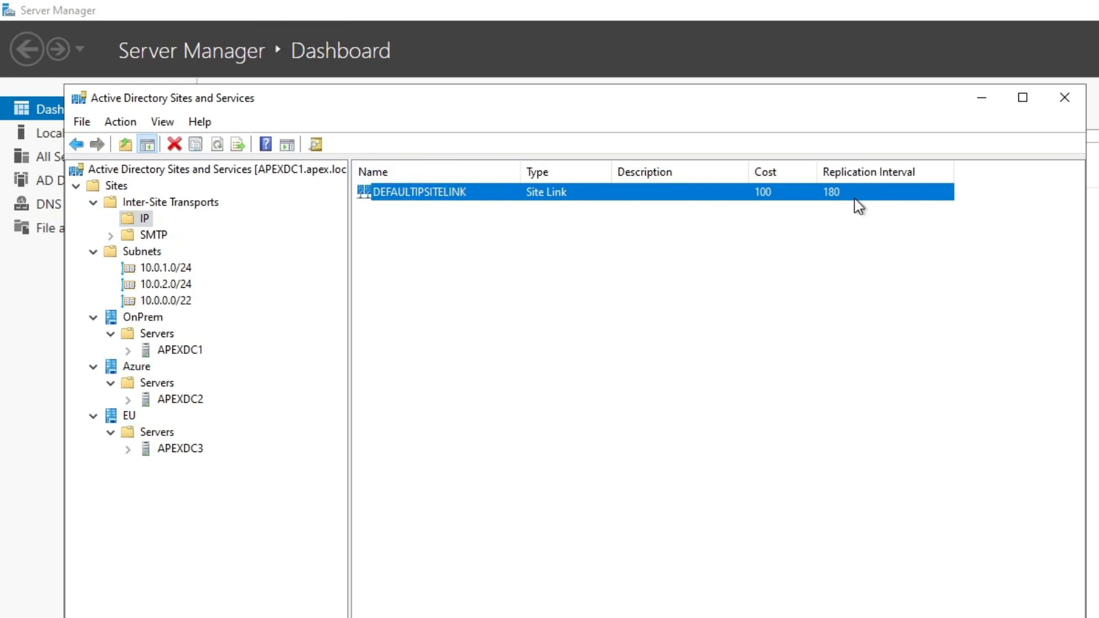
- Inspect the member sites, cost and replication interval in the DEFAULTIPSITELINK properties, and close them without changes
{"action": "double_click", "coordinate": [429, 191]}
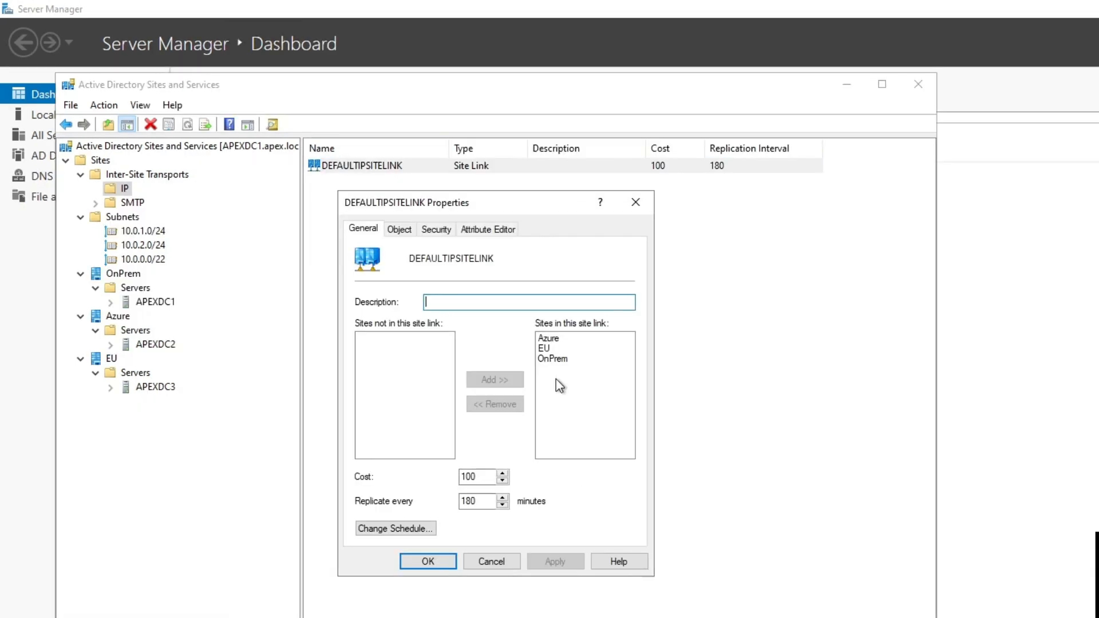
{"action": "left_click", "coordinate": [471, 477]}
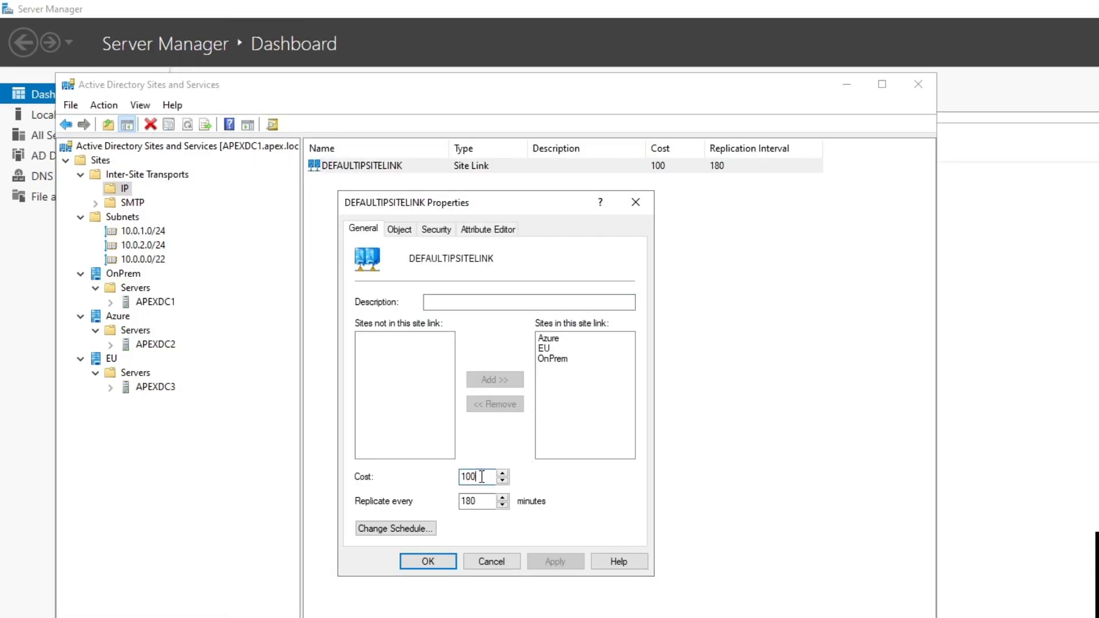
{"action": "double_click", "coordinate": [470, 476]}
{"action": "left_click", "coordinate": [487, 502]}
{"action": "left_click_drag", "start_coordinate": [487, 501], "coordinate": [442, 498]}
{"action": "left_click", "coordinate": [491, 561]}
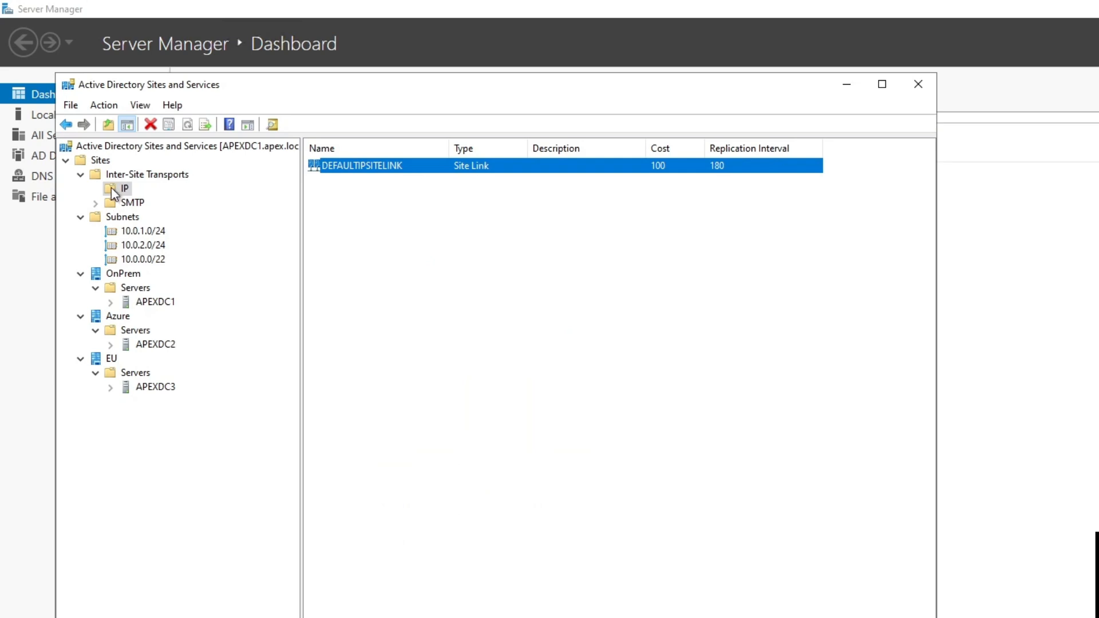
- Reopen the DEFAULTIPSITELINK properties from the IP transport and review the cost and replication interval again
{"action": "left_click", "coordinate": [143, 174]}
{"action": "left_click", "coordinate": [126, 189]}
{"action": "left_click", "coordinate": [375, 169]}
{"action": "right_click", "coordinate": [388, 169]}
{"action": "left_click", "coordinate": [431, 214]}
{"action": "left_click", "coordinate": [481, 478]}
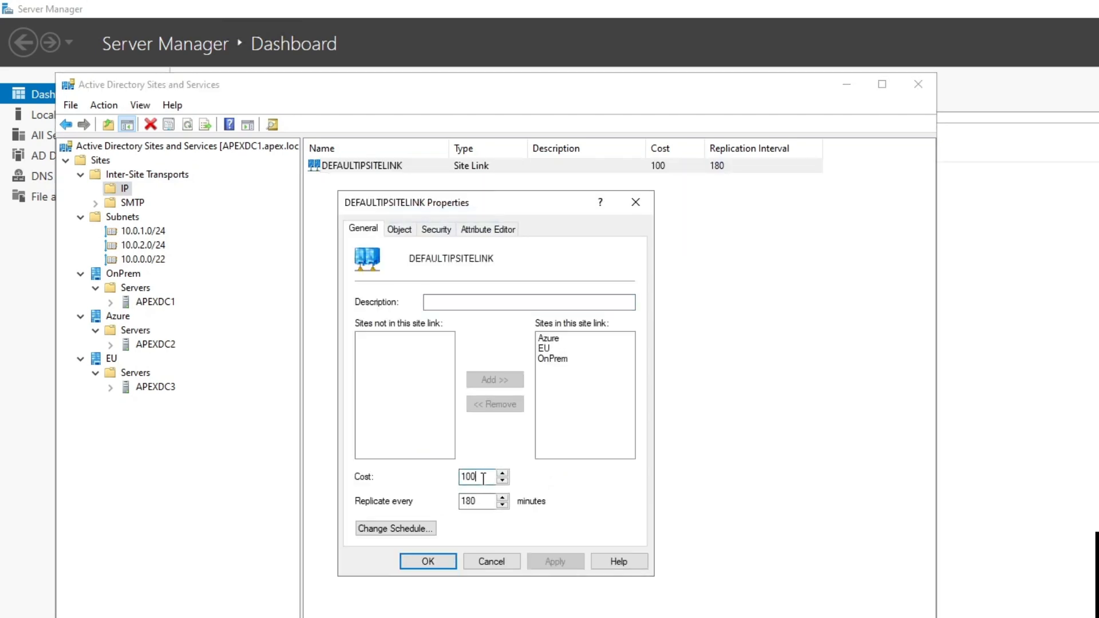
{"action": "double_click", "coordinate": [483, 478]}
{"action": "double_click", "coordinate": [490, 502]}
- Try making replication unavailable all day Sunday and Saturday in the DEFAULTIPSITELINK schedule, and discard the changes
{"action": "left_click", "coordinate": [416, 529]}
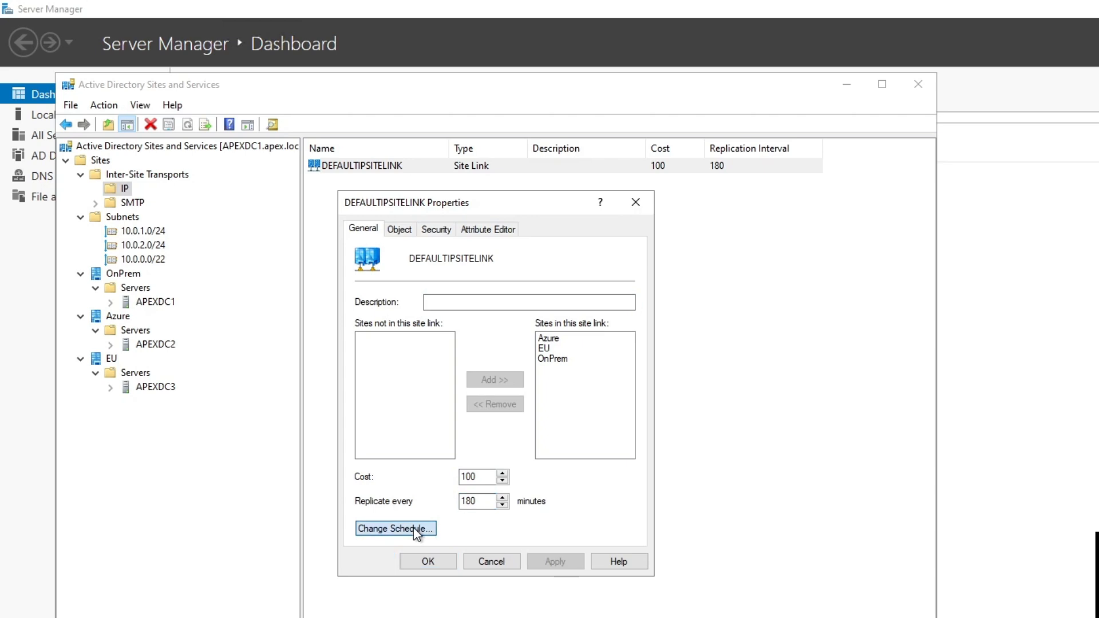
{"action": "left_click", "coordinate": [408, 530]}
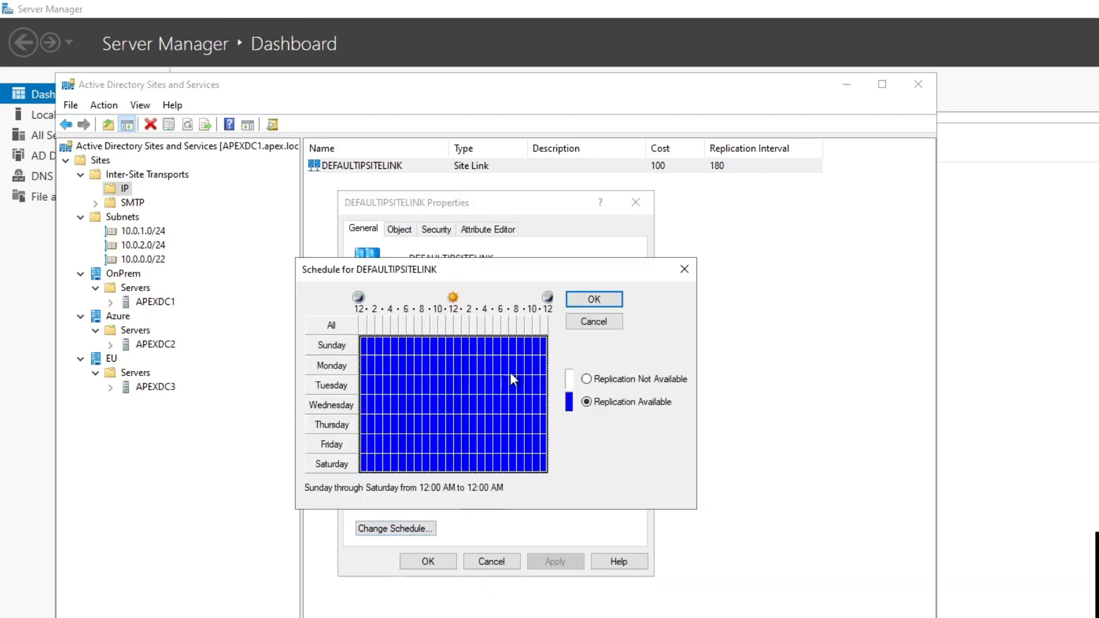
{"action": "left_click_drag", "start_coordinate": [363, 344], "coordinate": [547, 345]}
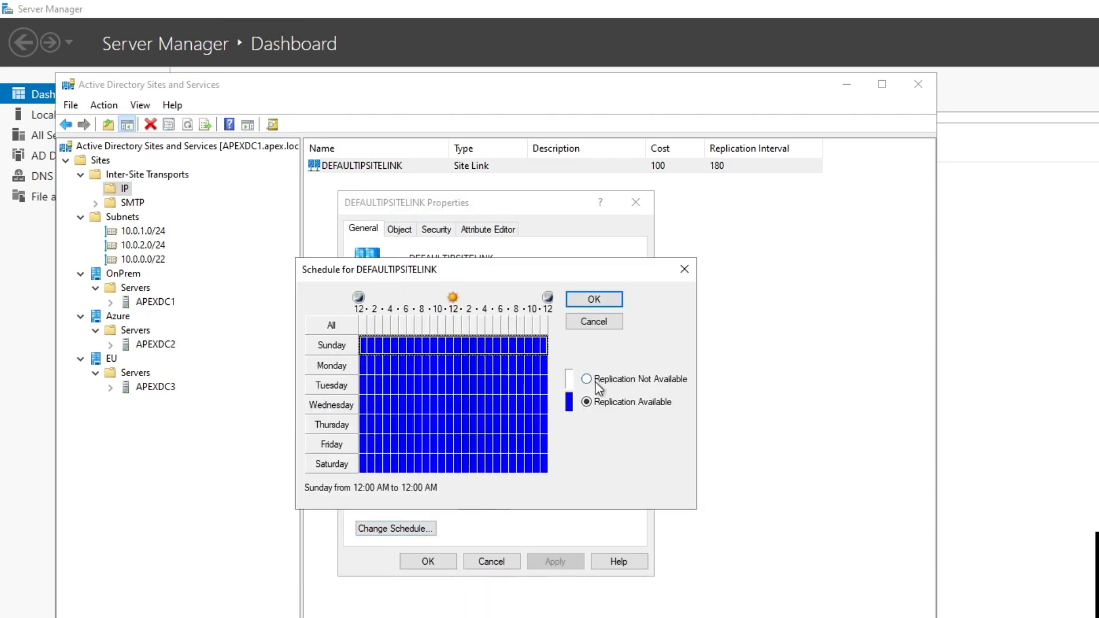
{"action": "left_click", "coordinate": [590, 378]}
{"action": "left_click", "coordinate": [535, 364]}
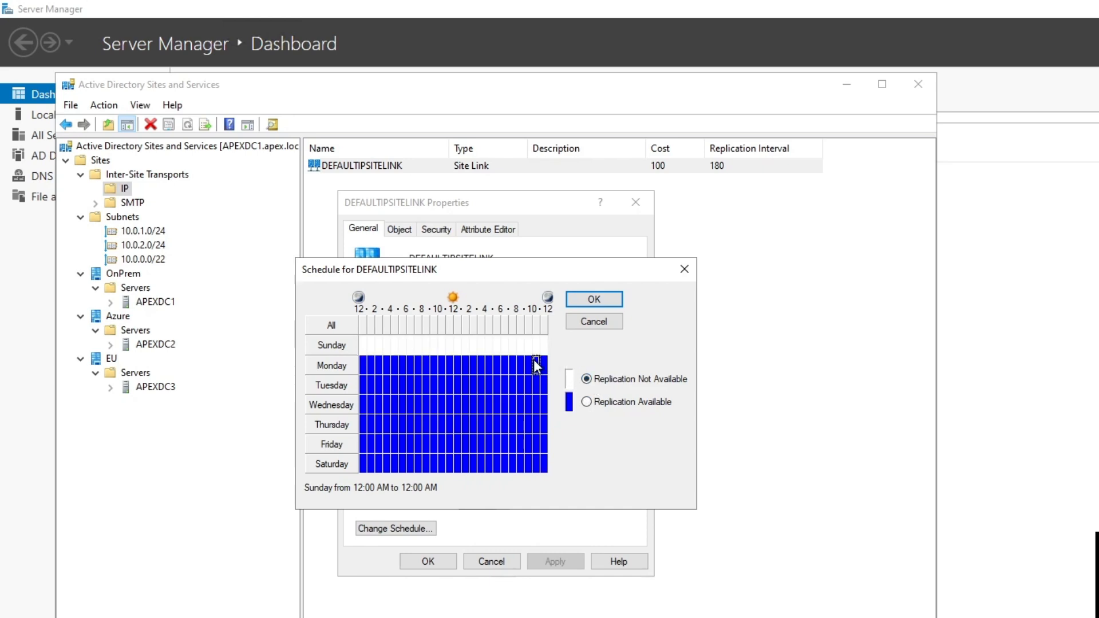
{"action": "left_click_drag", "start_coordinate": [363, 471], "coordinate": [574, 473]}
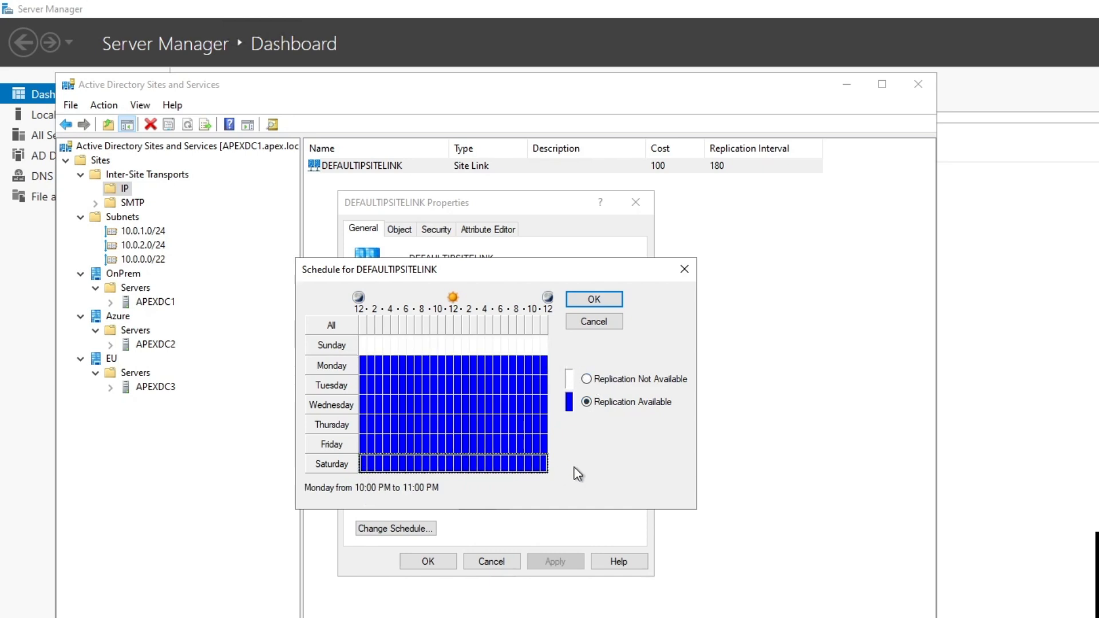
{"action": "left_click", "coordinate": [586, 379]}
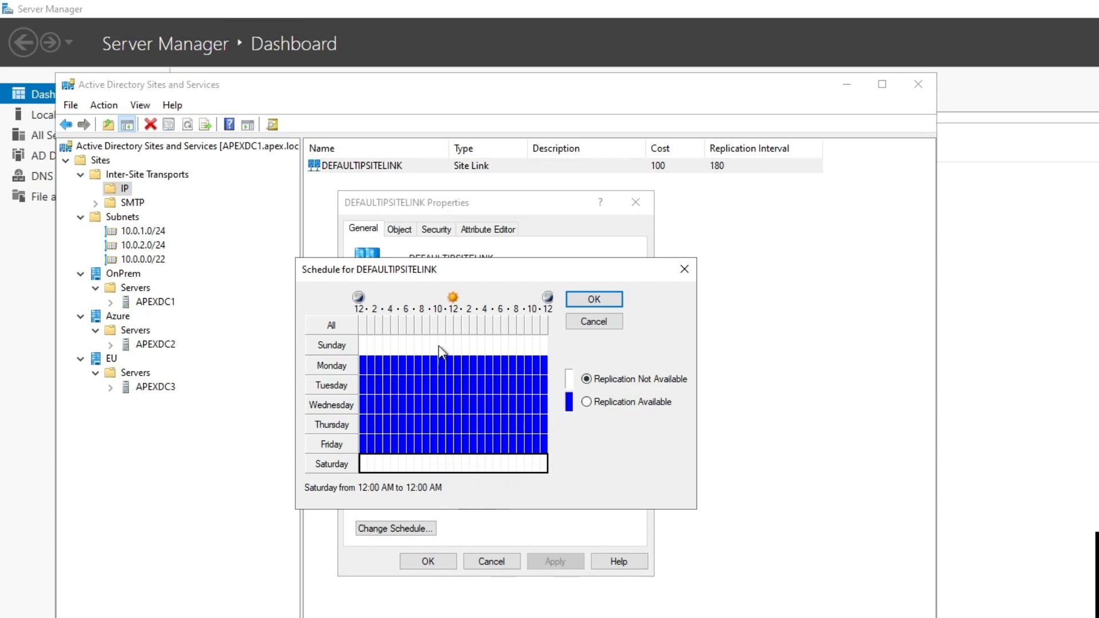
{"action": "left_click_drag", "start_coordinate": [424, 448], "coordinate": [426, 459]}
{"action": "left_click", "coordinate": [441, 459]}
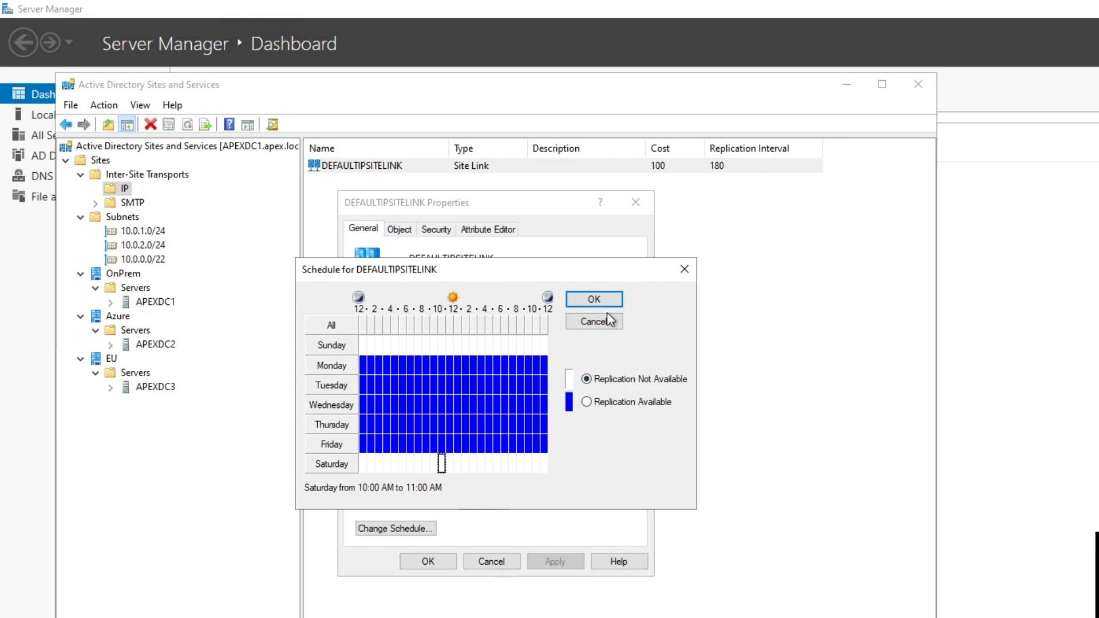
{"action": "left_click", "coordinate": [595, 321]}
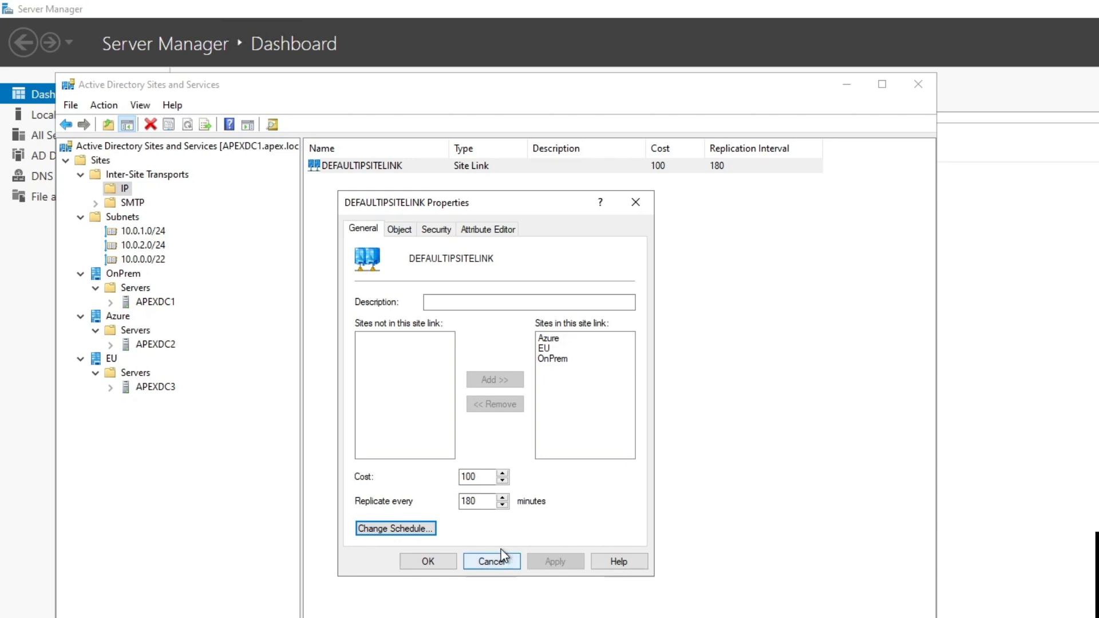
{"action": "left_click", "coordinate": [491, 561]}
- Create an IP site link named OnPrem-Azure that contains the Azure and OnPrem sites
{"action": "right_click", "coordinate": [373, 236]}
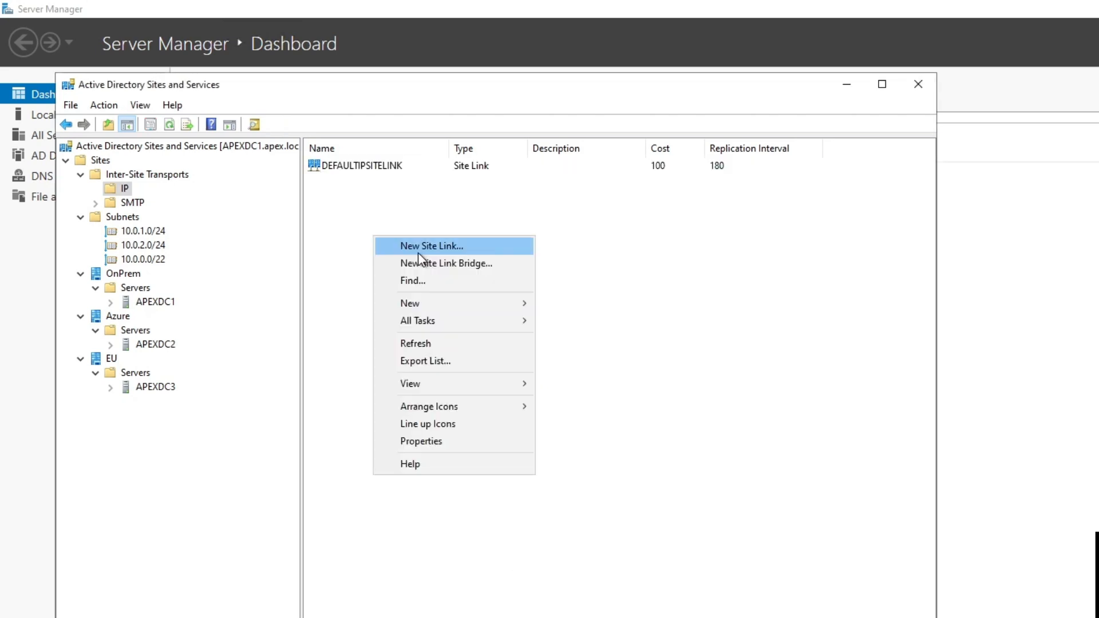
{"action": "left_click", "coordinate": [421, 252]}
{"action": "left_click_drag", "start_coordinate": [238, 98], "coordinate": [463, 139]}
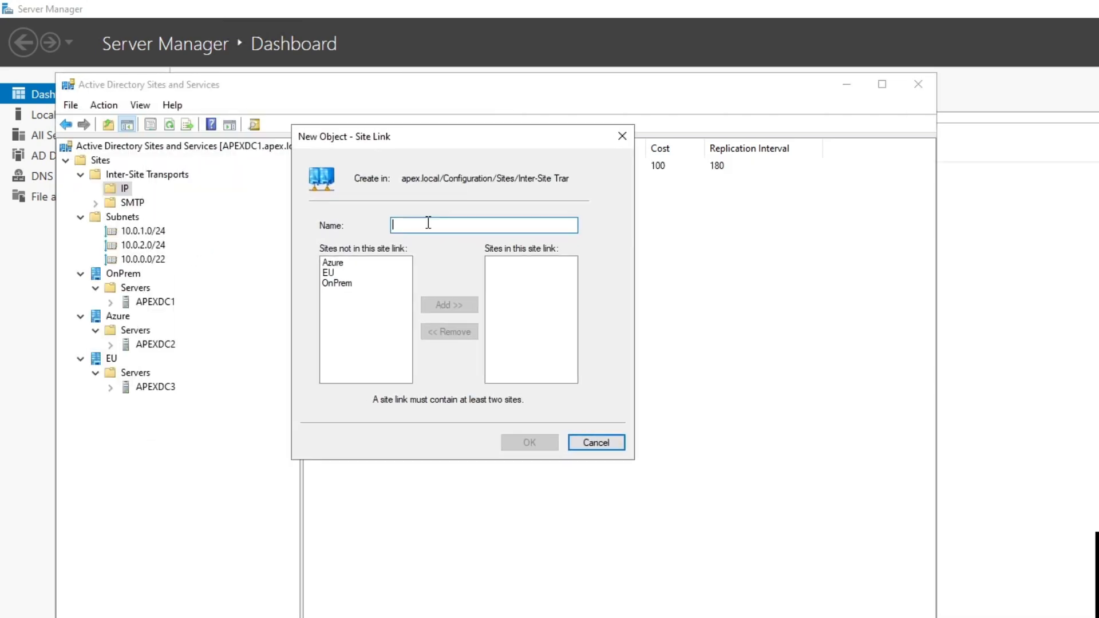
{"action": "type", "text": "O"}
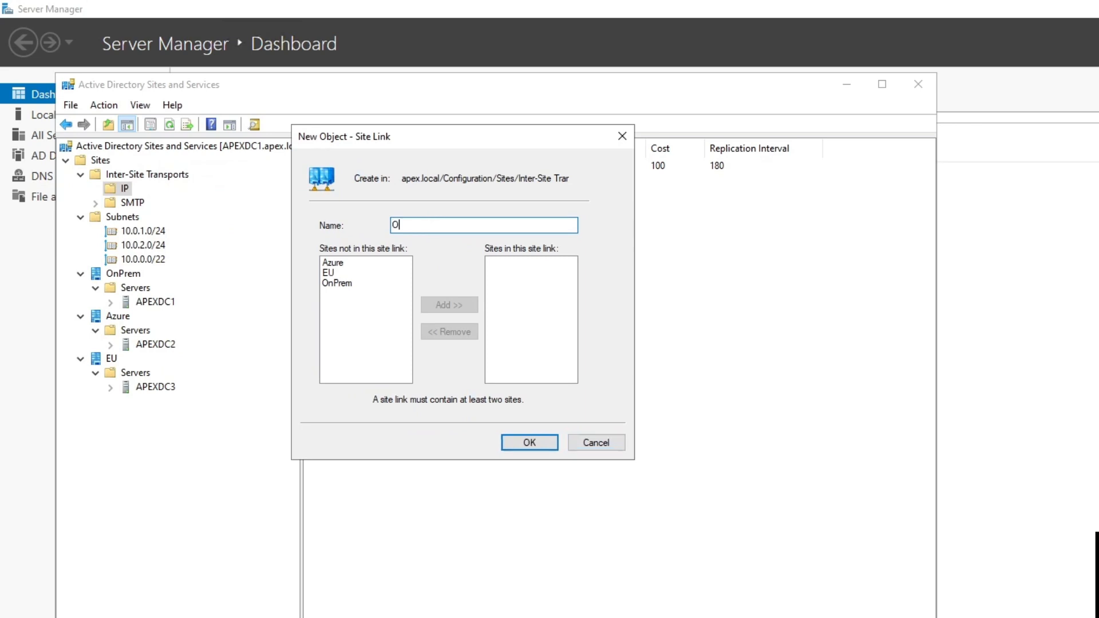
{"action": "type", "text": "nPrem-0"}
{"action": "left_click", "coordinate": [350, 263]}
{"action": "left_click", "coordinate": [343, 283], "text": "shift"}
{"action": "left_click", "coordinate": [365, 264]}
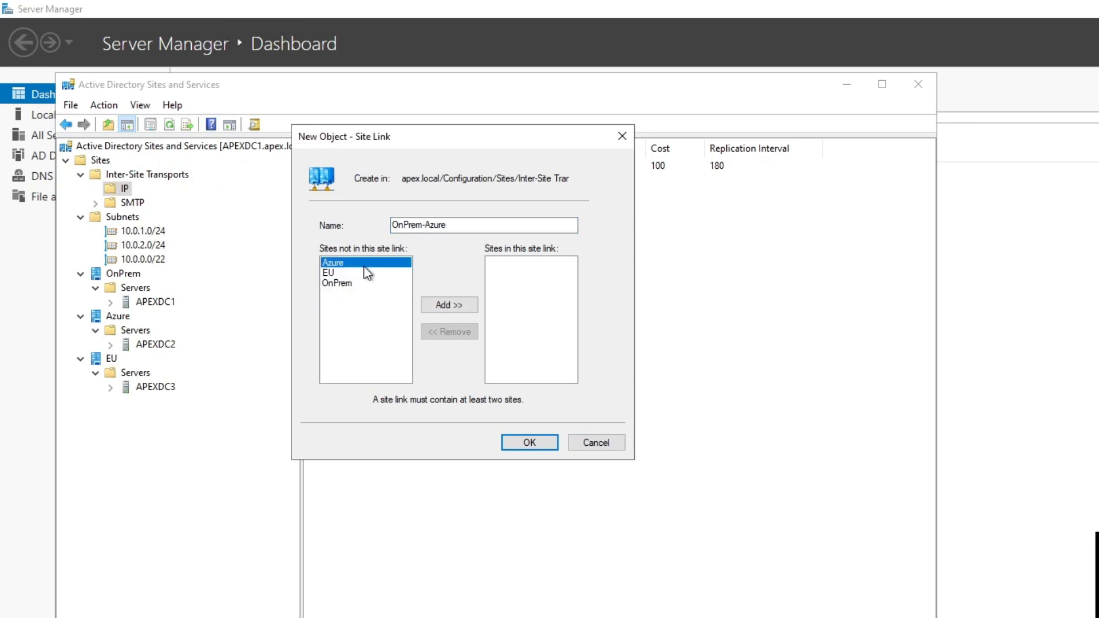
{"action": "left_click", "coordinate": [361, 285], "text": "ctrl"}
{"action": "left_click", "coordinate": [452, 305]}
{"action": "left_click", "coordinate": [529, 442]}
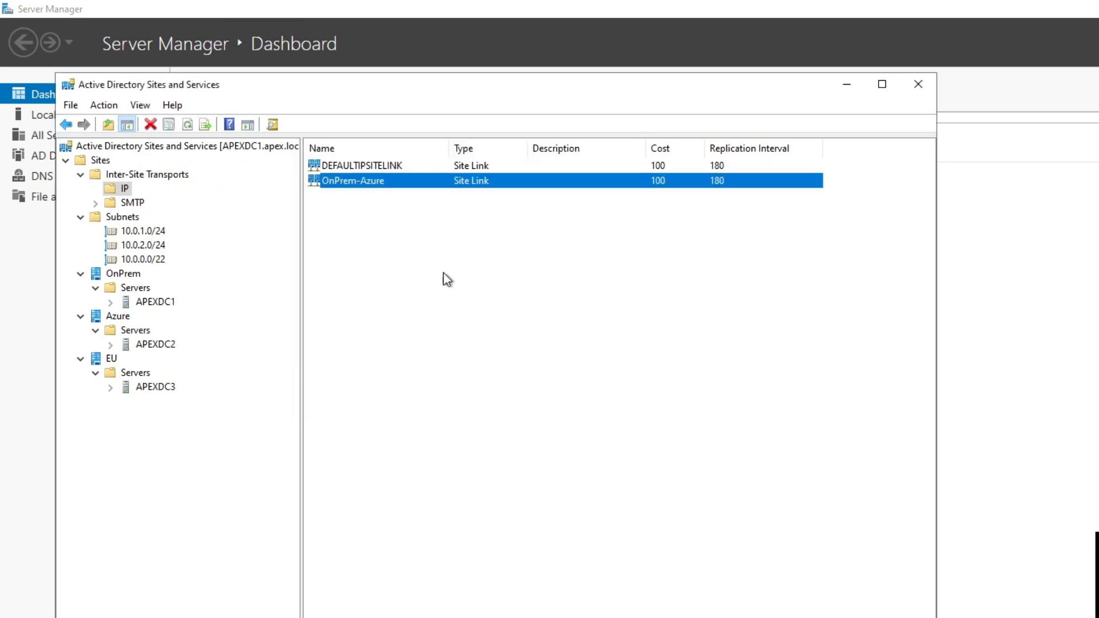
- Create an IP site link named OnPrem-EU that contains the EU and OnPrem sites
{"action": "right_click", "coordinate": [376, 232]}
{"action": "left_click", "coordinate": [443, 243]}
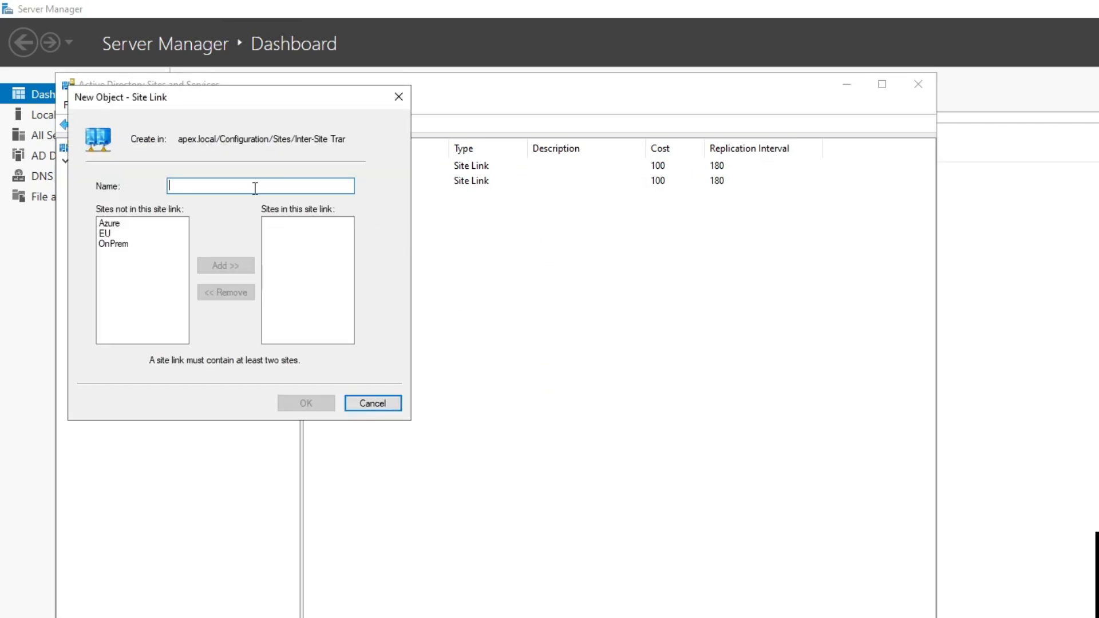
{"action": "type", "text": "OnPrem-EU"}
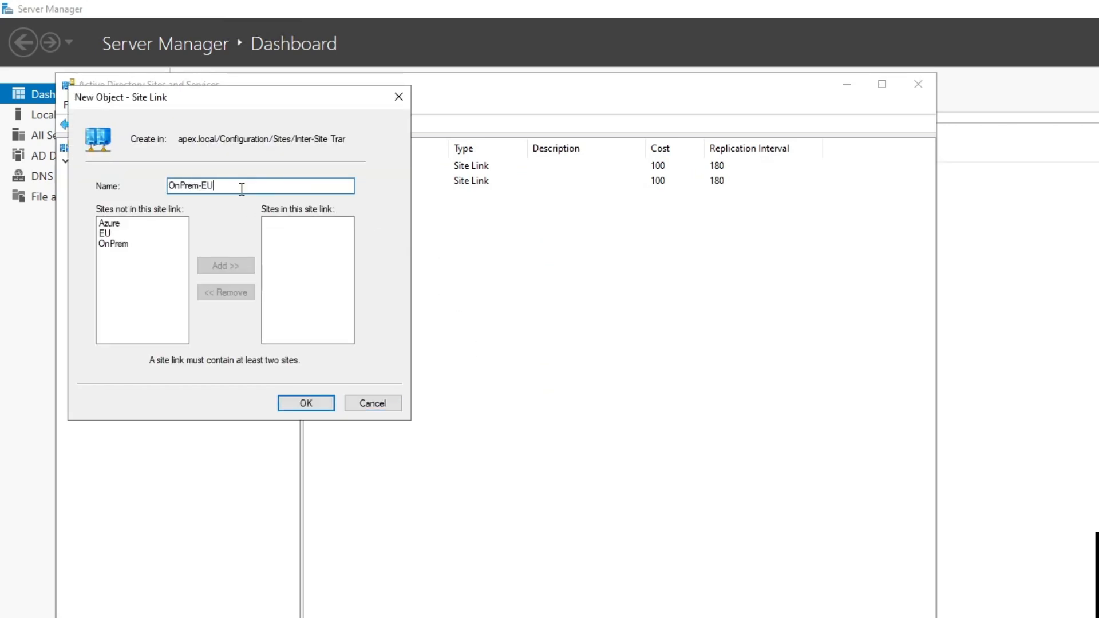
{"action": "left_click_drag", "start_coordinate": [102, 224], "coordinate": [126, 247]}
{"action": "left_click", "coordinate": [231, 263]}
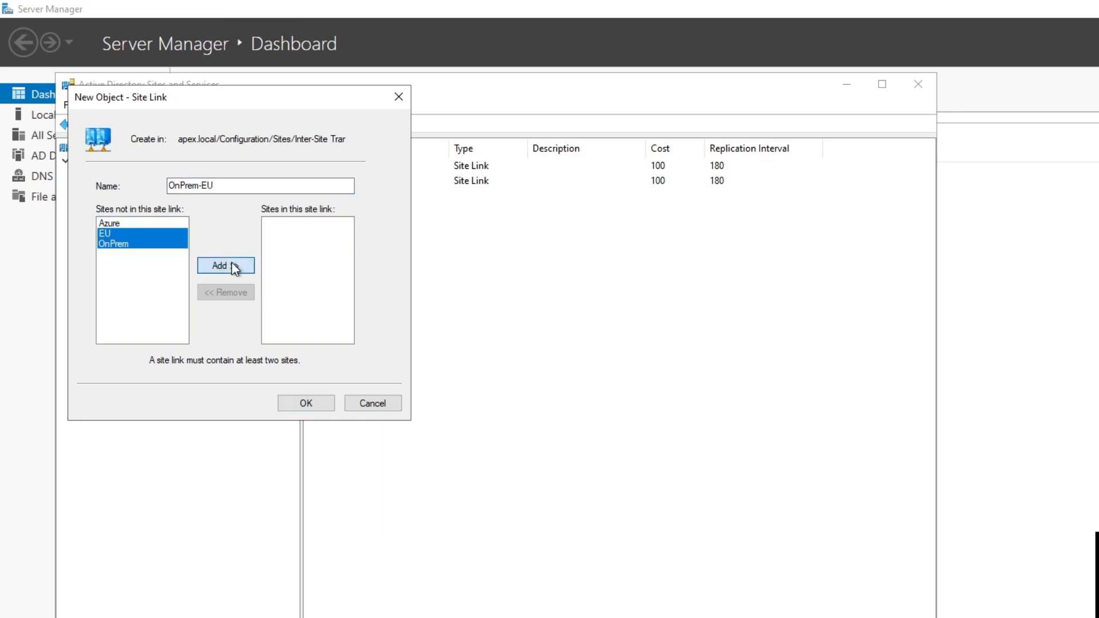
{"action": "left_click", "coordinate": [307, 408]}
- Create an IP site link named EU-Azure that contains the Azure and EU sites
{"action": "right_click", "coordinate": [397, 251]}
{"action": "left_click", "coordinate": [476, 261]}
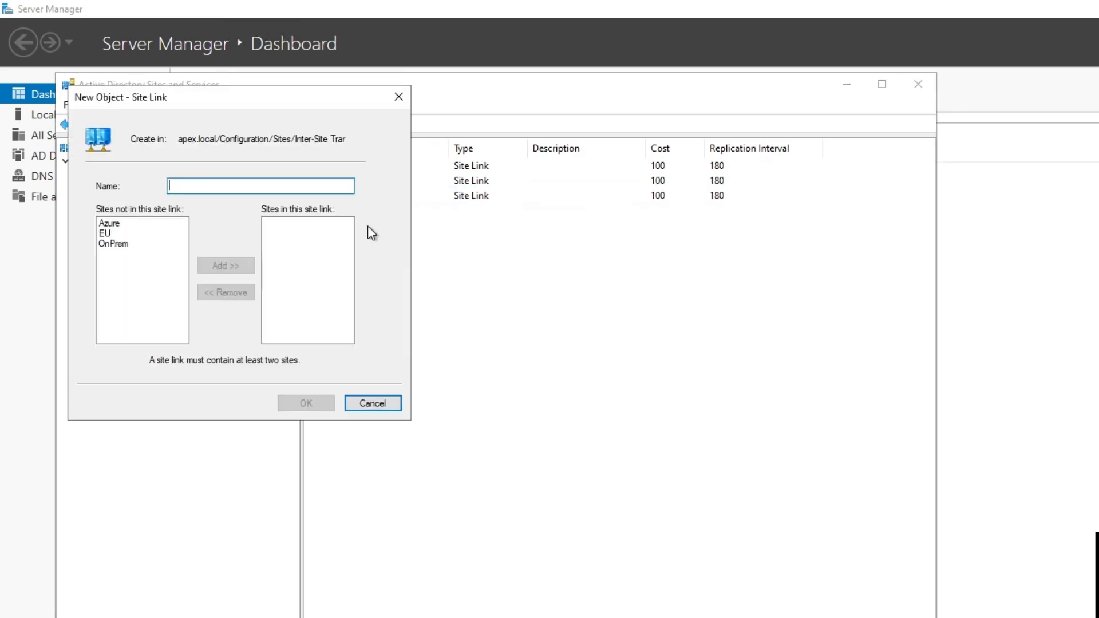
{"action": "type", "text": "E"}
{"action": "key", "text": "BackSpace"}
{"action": "type", "text": "EU-Azure"}
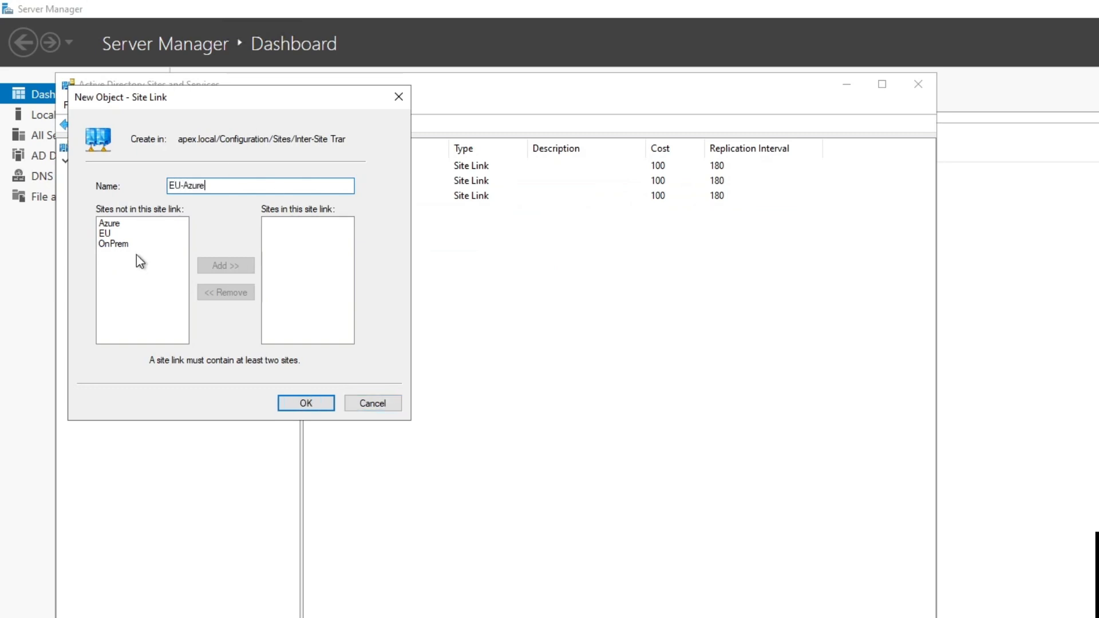
{"action": "left_click_drag", "start_coordinate": [105, 233], "coordinate": [123, 222]}
{"action": "left_click", "coordinate": [216, 267]}
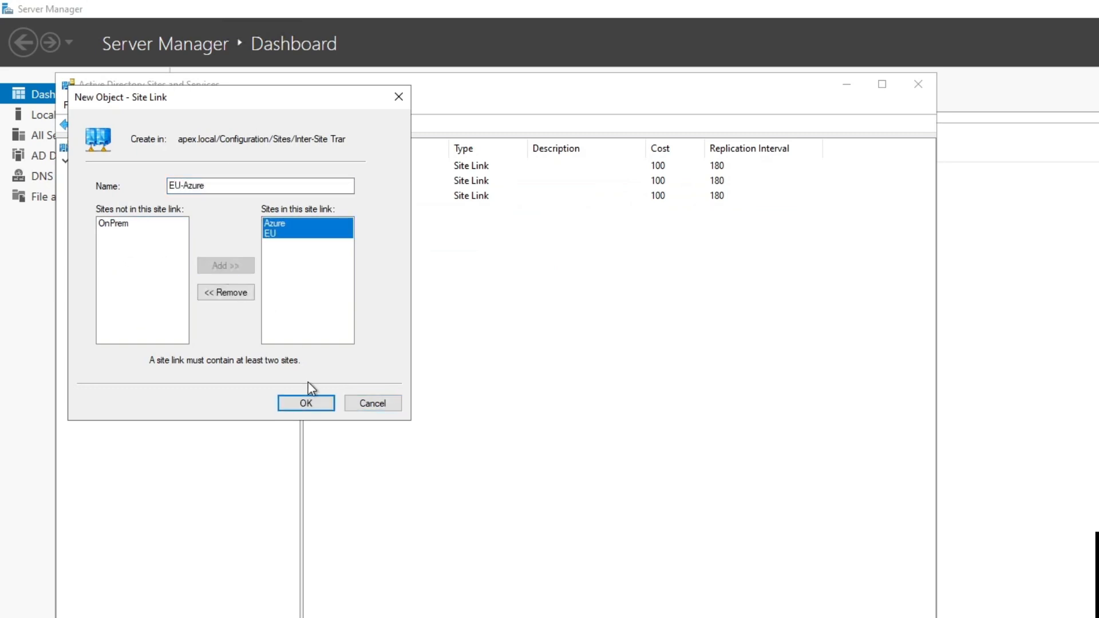
{"action": "left_click", "coordinate": [307, 406]}
{"action": "left_click", "coordinate": [478, 289]}
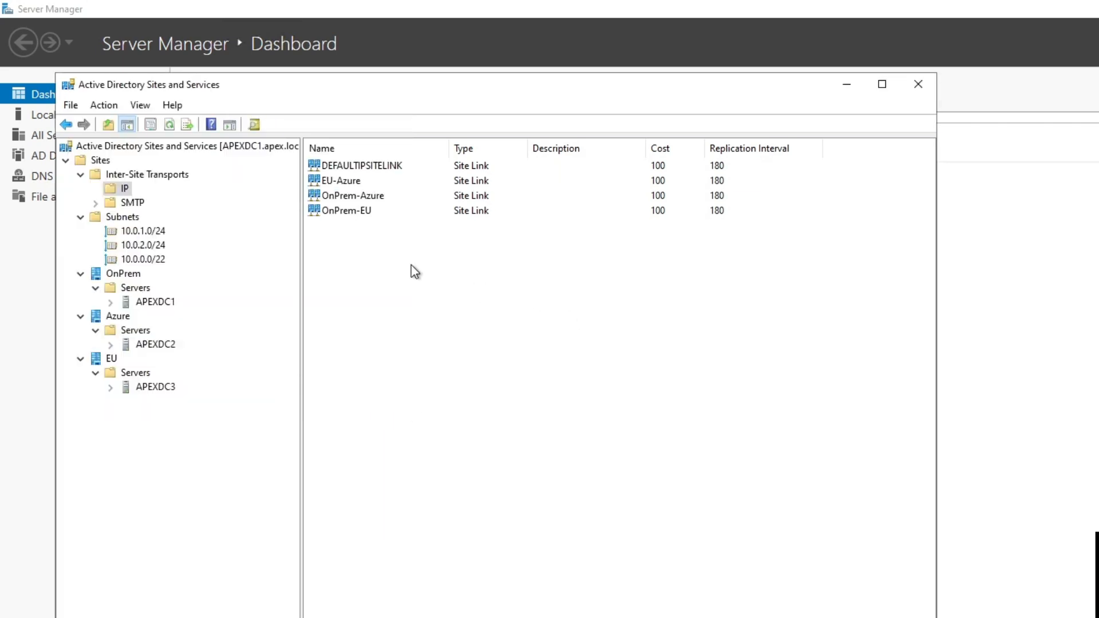
- Delete the DEFAULTIPSITELINK site link from the IP transport
{"action": "right_click", "coordinate": [358, 166]}
{"action": "left_click", "coordinate": [410, 173]}
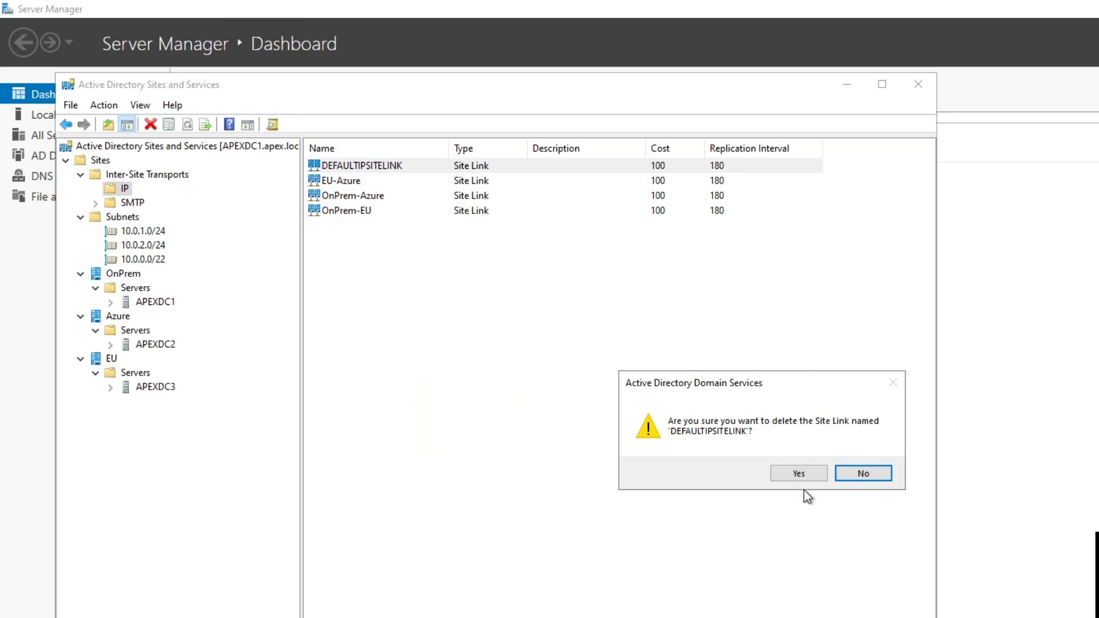
{"action": "left_click", "coordinate": [791, 466]}
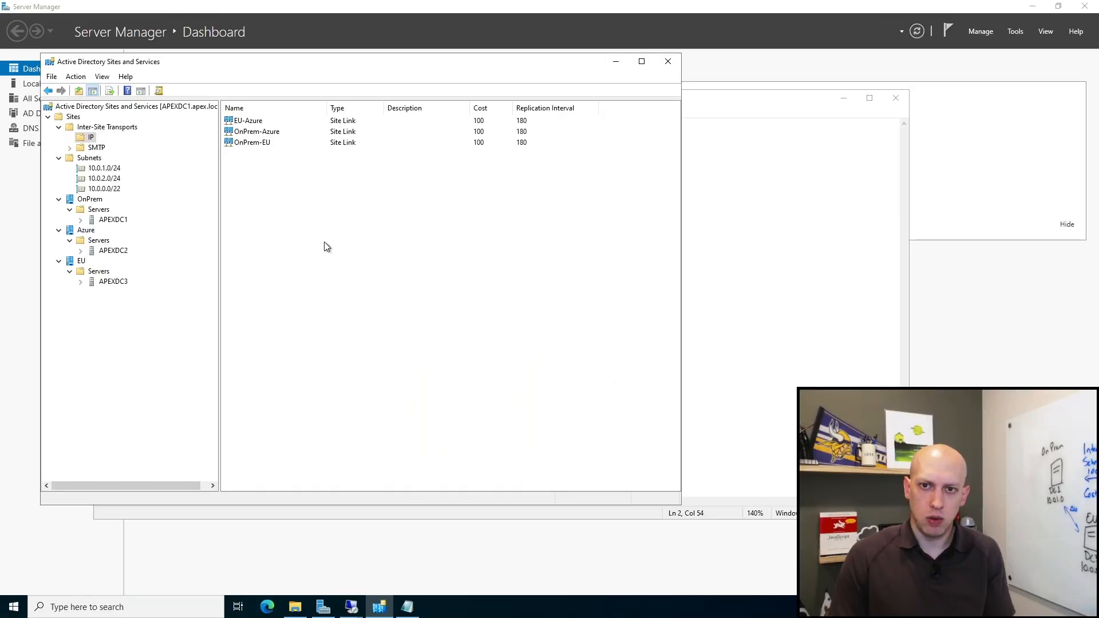
- Try to set the replication interval of the OnPrem-Azure site link to 1 minute
{"action": "left_click", "coordinate": [401, 131]}
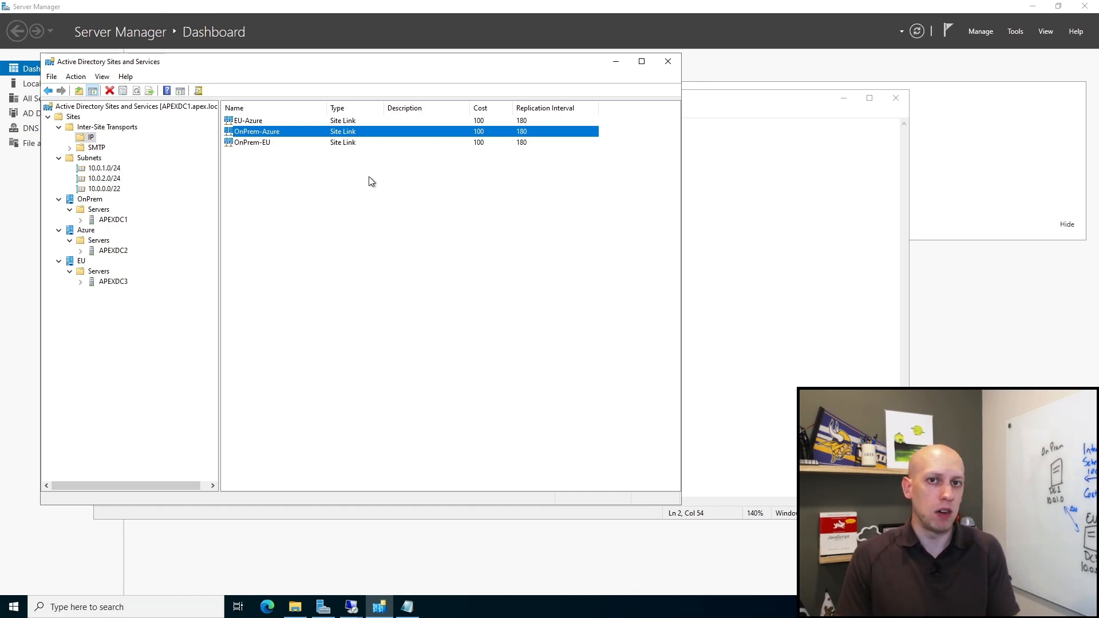
{"action": "left_click", "coordinate": [319, 173]}
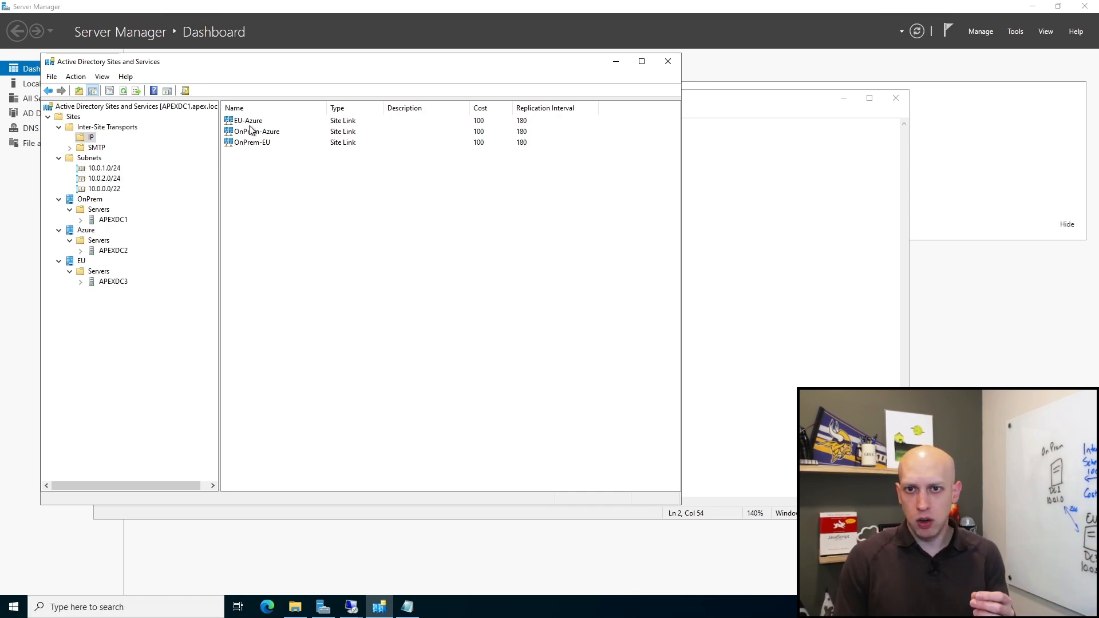
{"action": "left_click", "coordinate": [253, 142]}
{"action": "left_click", "coordinate": [271, 132]}
{"action": "double_click", "coordinate": [271, 133]}
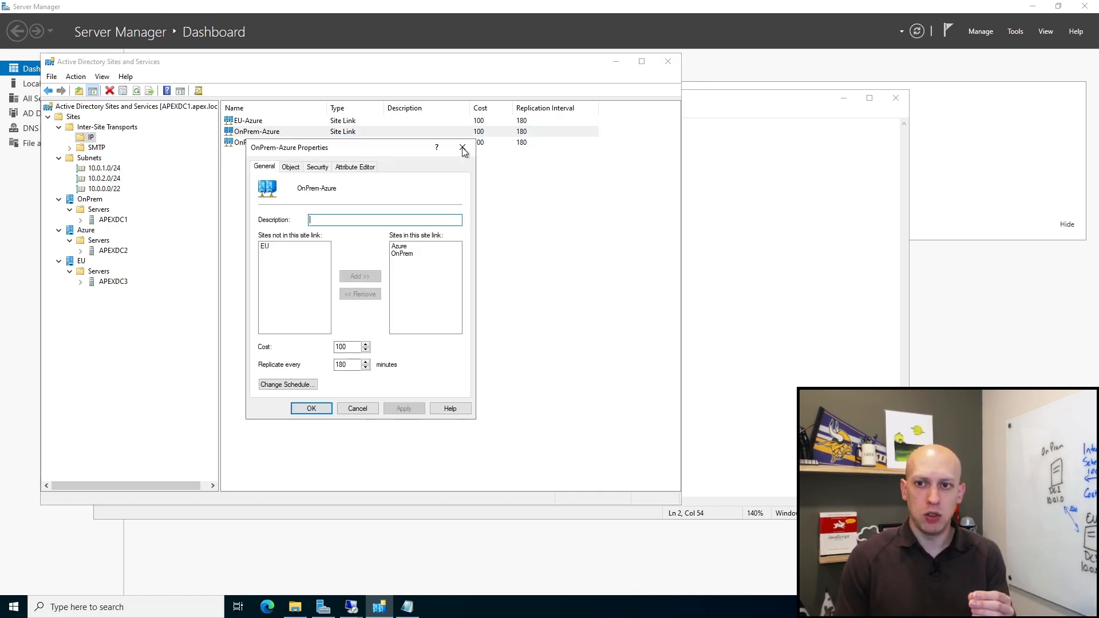
{"action": "double_click", "coordinate": [344, 346]}
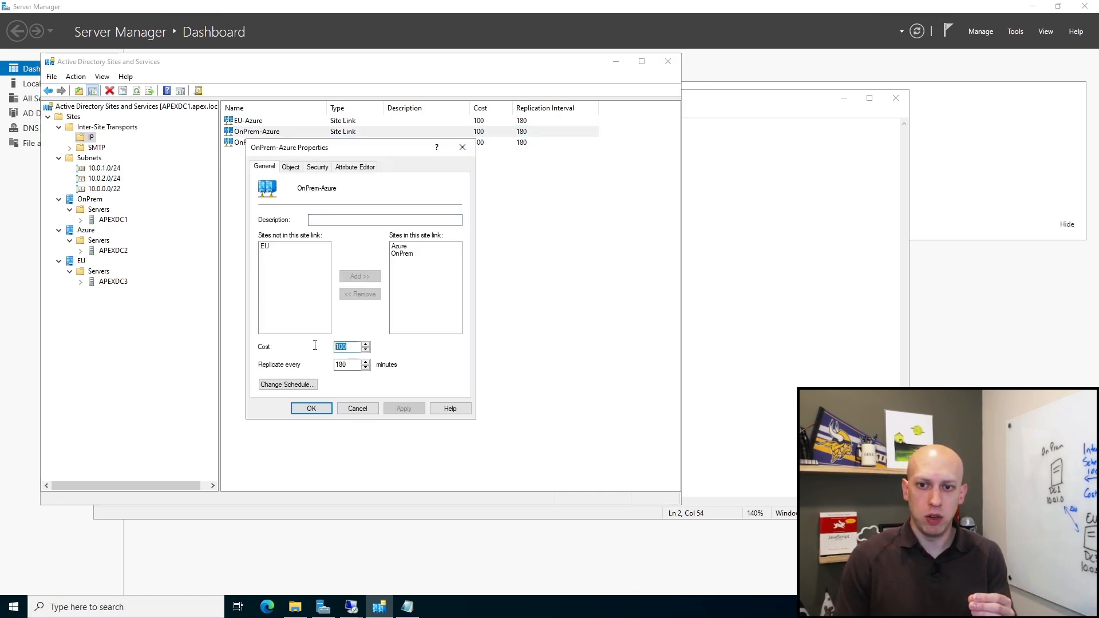
{"action": "left_click", "coordinate": [358, 365]}
{"action": "type", "text": "1"}
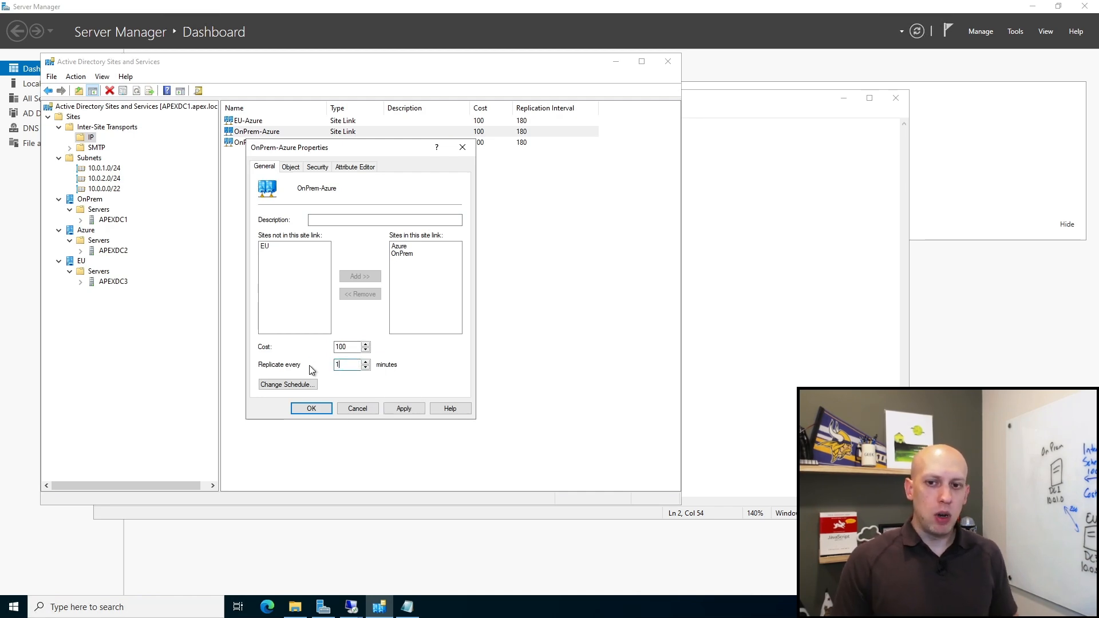
{"action": "left_click", "coordinate": [400, 410]}
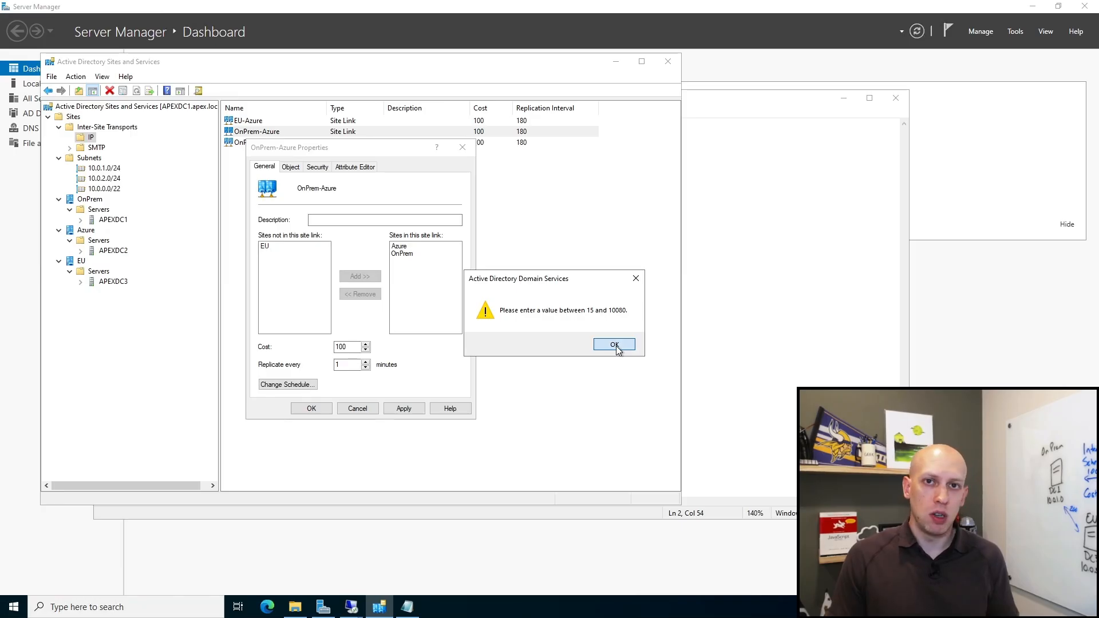
{"action": "left_click", "coordinate": [614, 346]}
- Set the OnPrem-Azure site link to replicate every 15 minutes and save its properties
{"action": "left_click", "coordinate": [348, 364]}
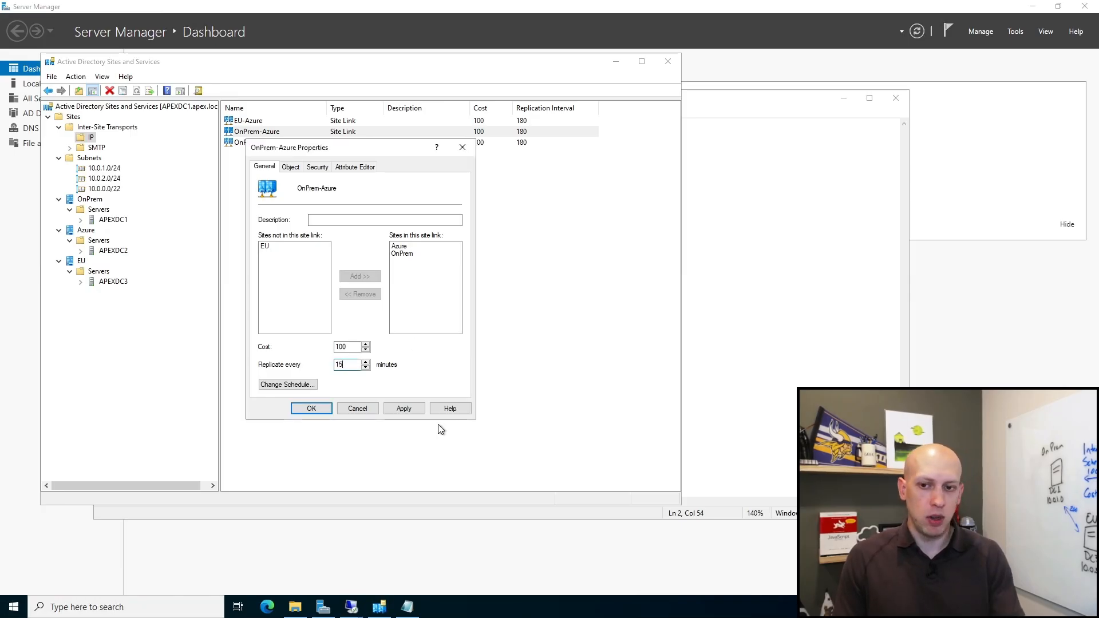
{"action": "type", "text": "5"}
{"action": "left_click", "coordinate": [407, 408]}
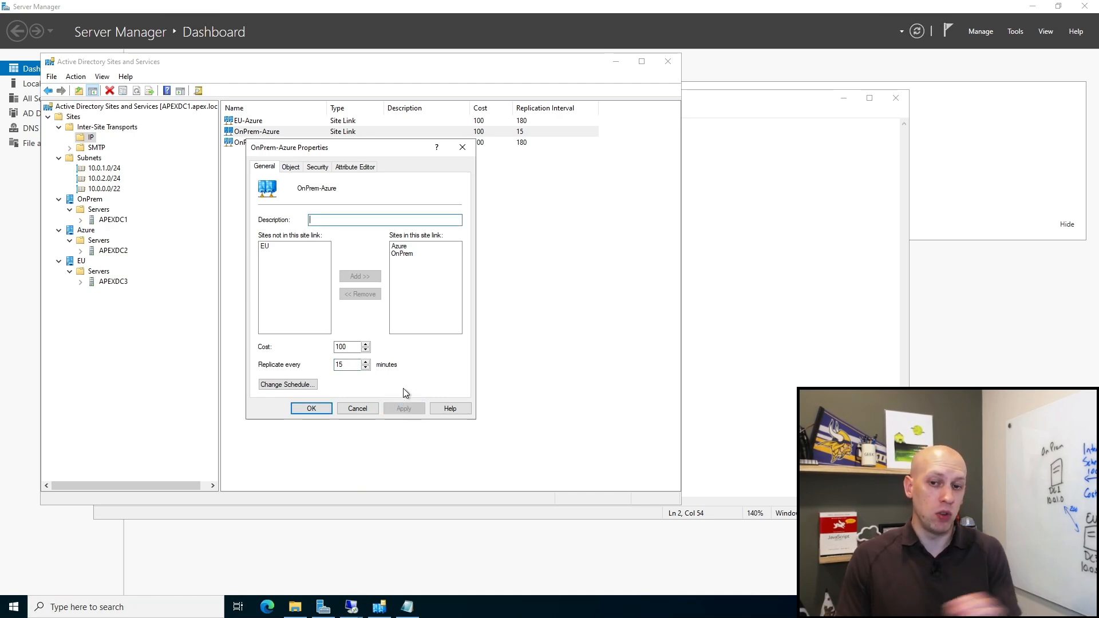
{"action": "left_click", "coordinate": [313, 409]}
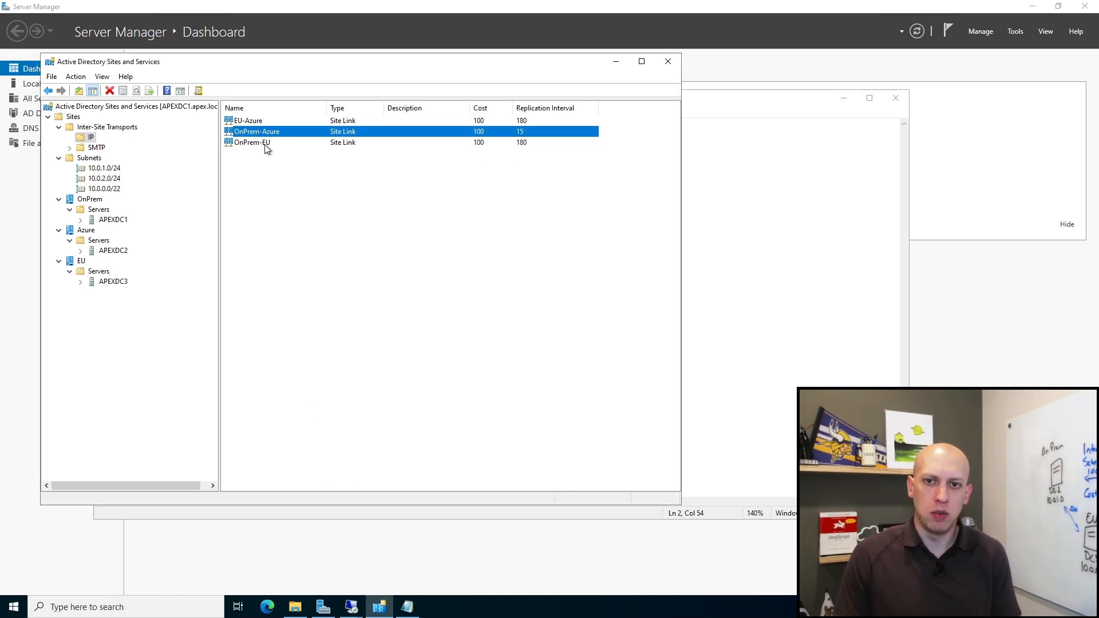
- Set the OnPrem-EU site link to a cost of 200 and a replication interval of 120 minutes
{"action": "left_click", "coordinate": [253, 123]}
{"action": "double_click", "coordinate": [265, 143]}
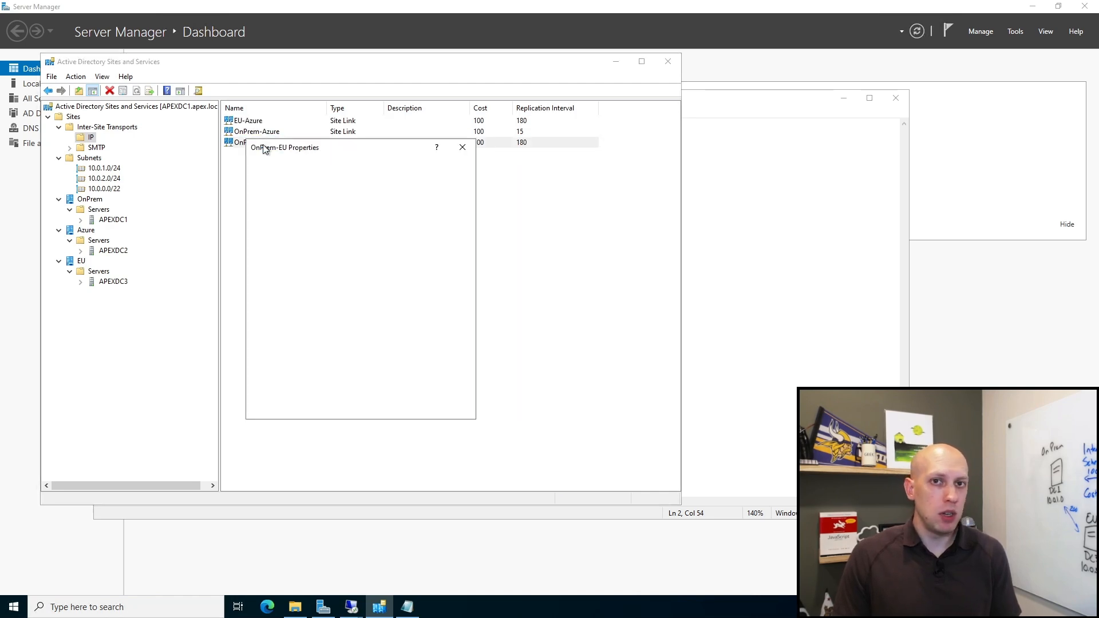
{"action": "left_click_drag", "start_coordinate": [351, 367], "coordinate": [324, 369]}
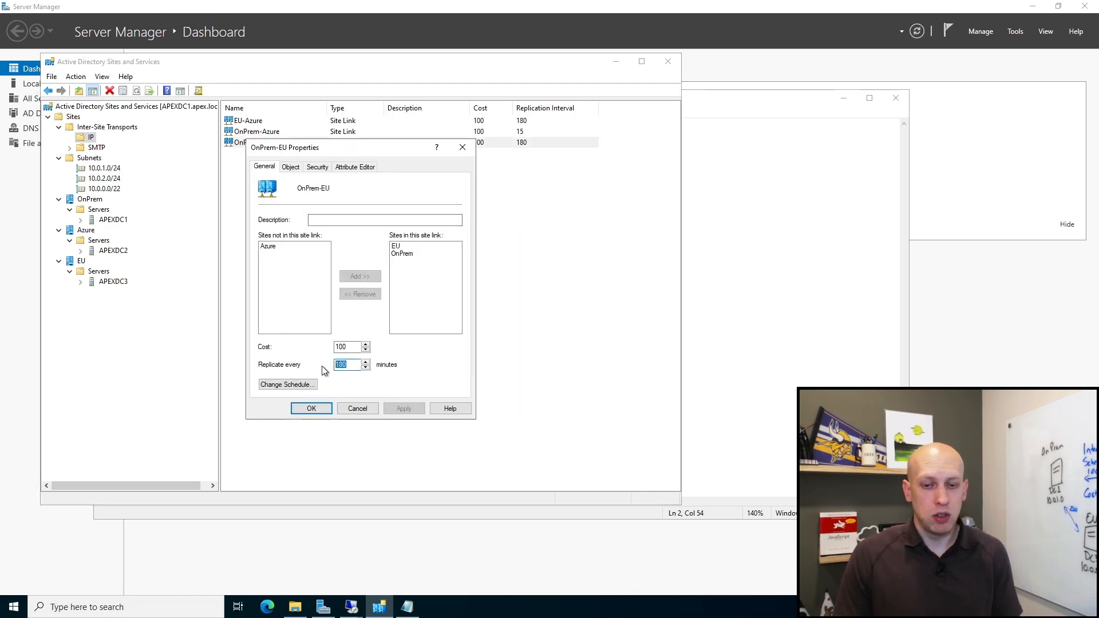
{"action": "type", "text": "120"}
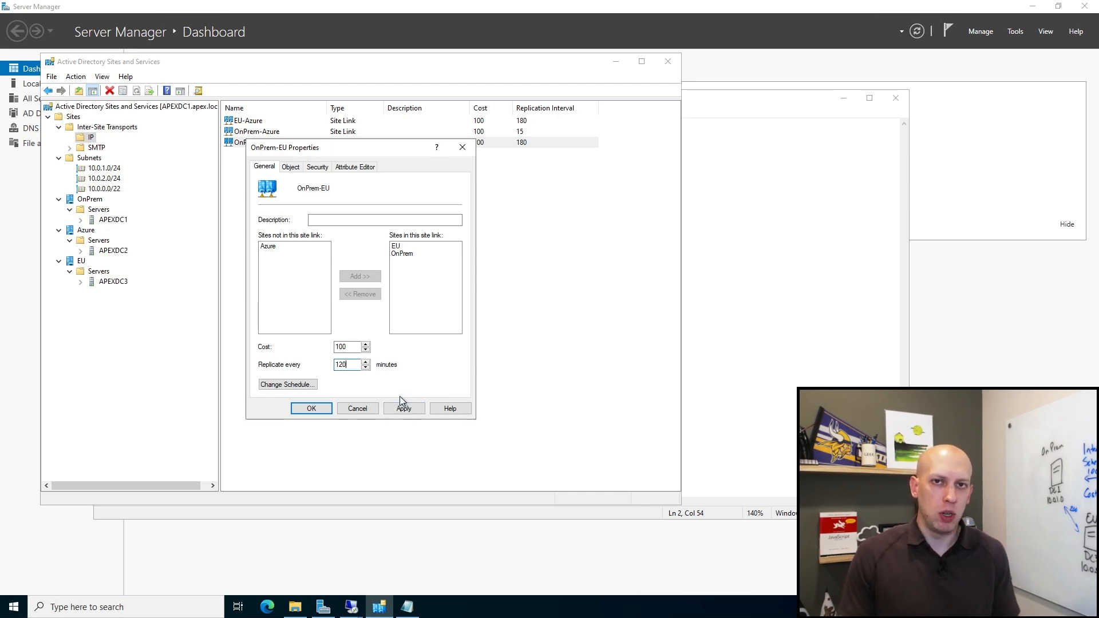
{"action": "left_click_drag", "start_coordinate": [359, 347], "coordinate": [287, 348]}
{"action": "type", "text": "20"}
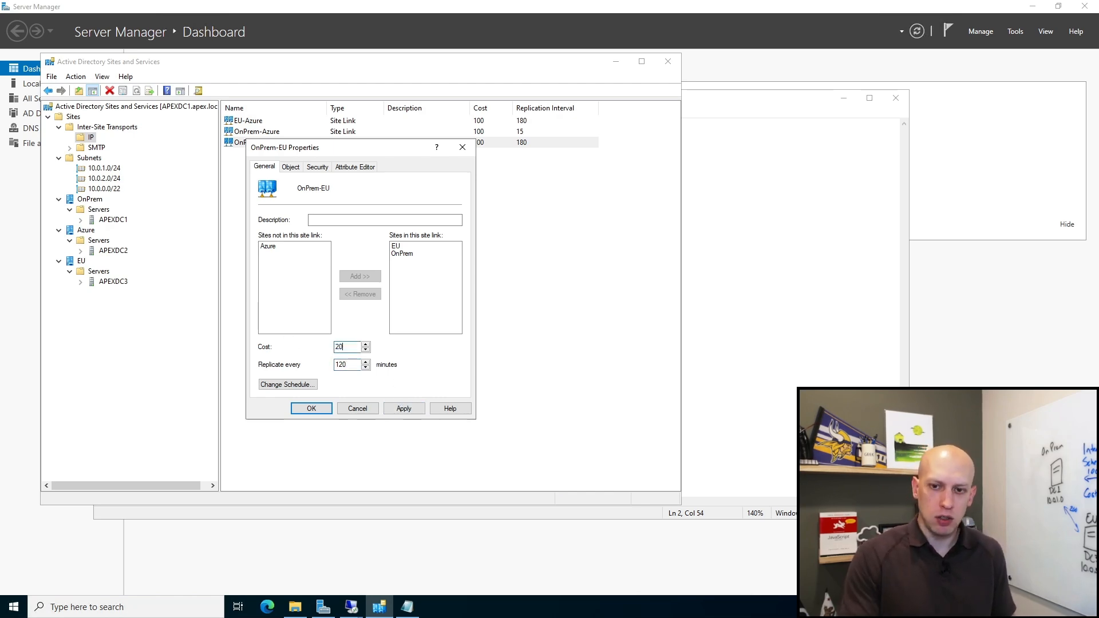
{"action": "type", "text": "0"}
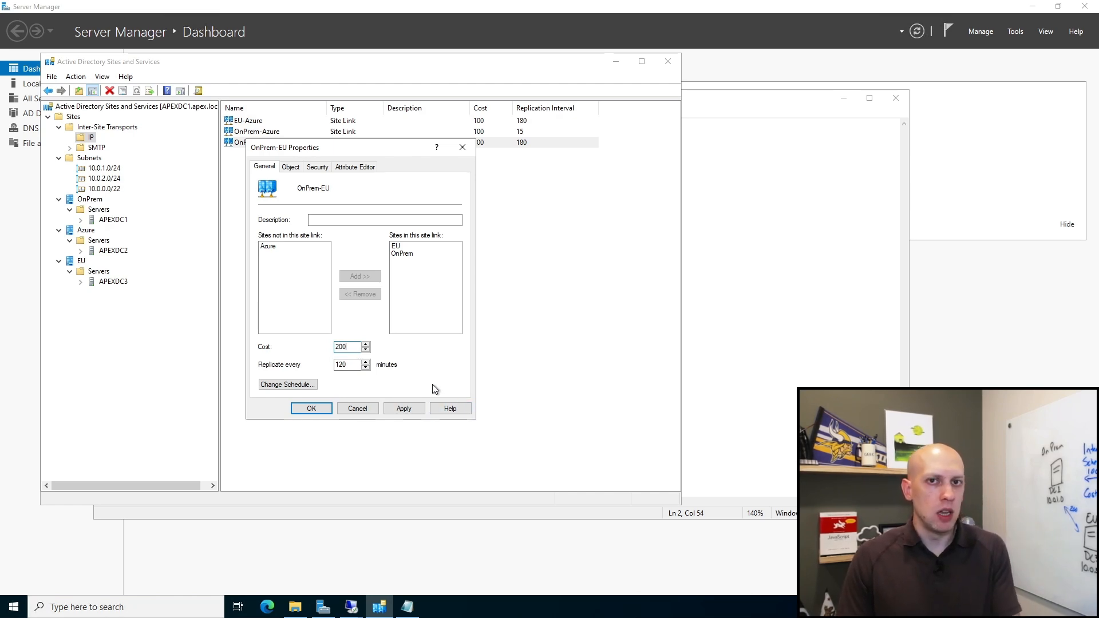
{"action": "left_click", "coordinate": [407, 409]}
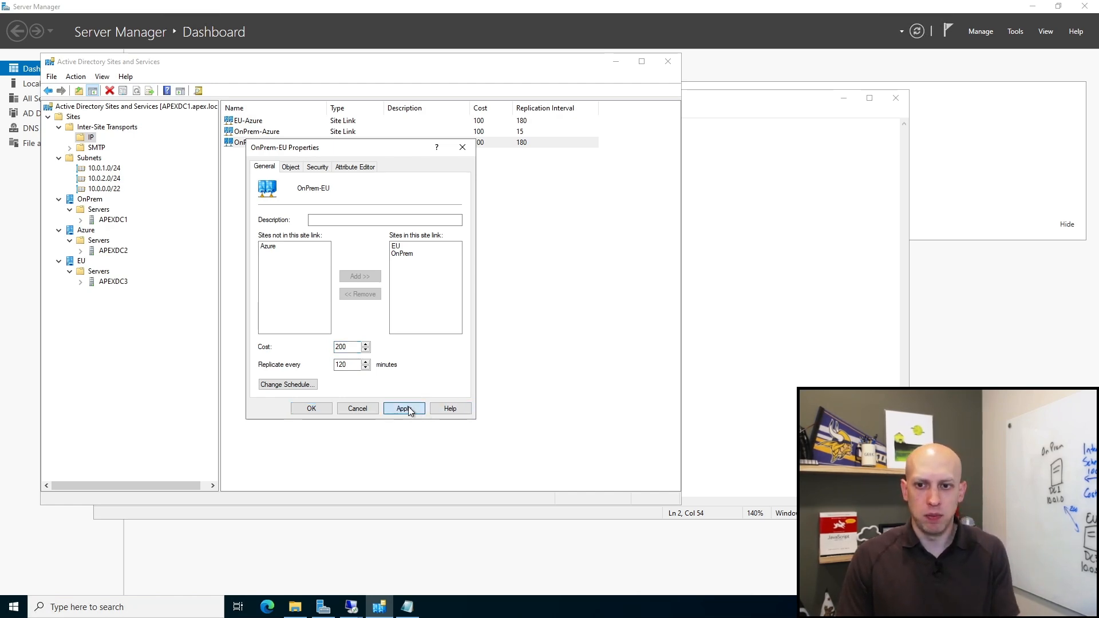
{"action": "left_click", "coordinate": [312, 409]}
- Set the EU-Azure site link to a cost of 500 and a replication interval of 120 minutes
{"action": "left_click", "coordinate": [256, 121]}
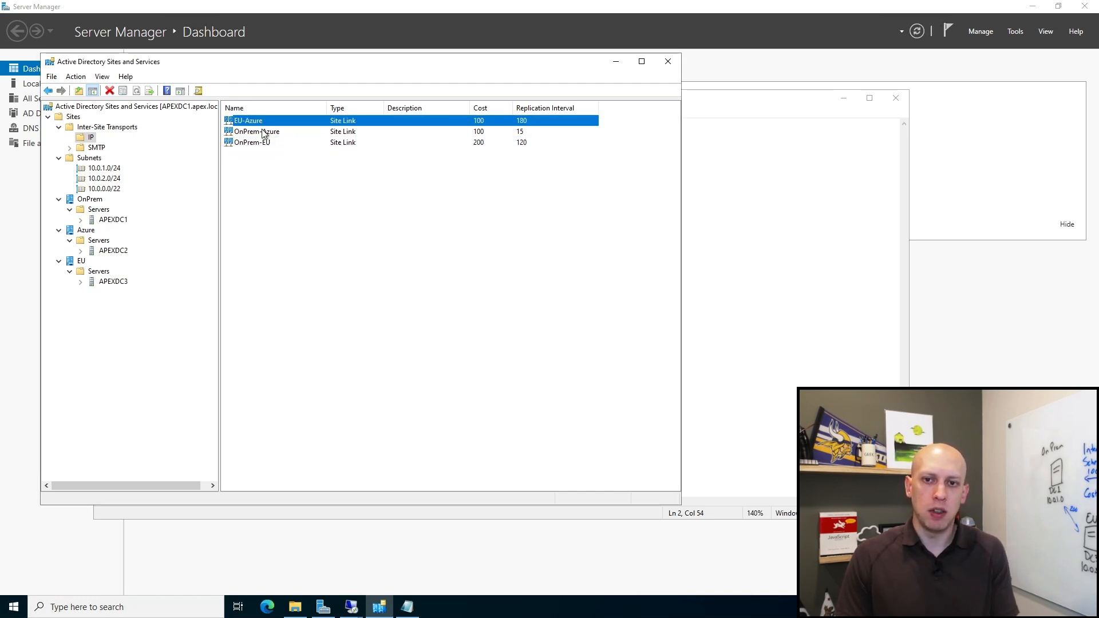
{"action": "double_click", "coordinate": [258, 122]}
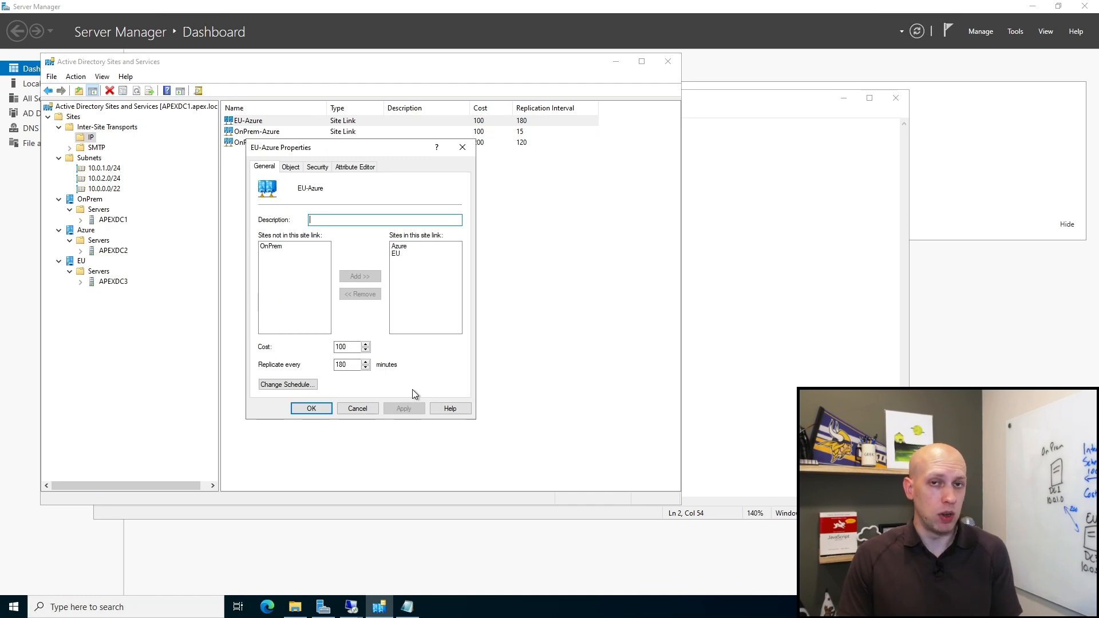
{"action": "double_click", "coordinate": [350, 348]}
{"action": "type", "text": "500"}
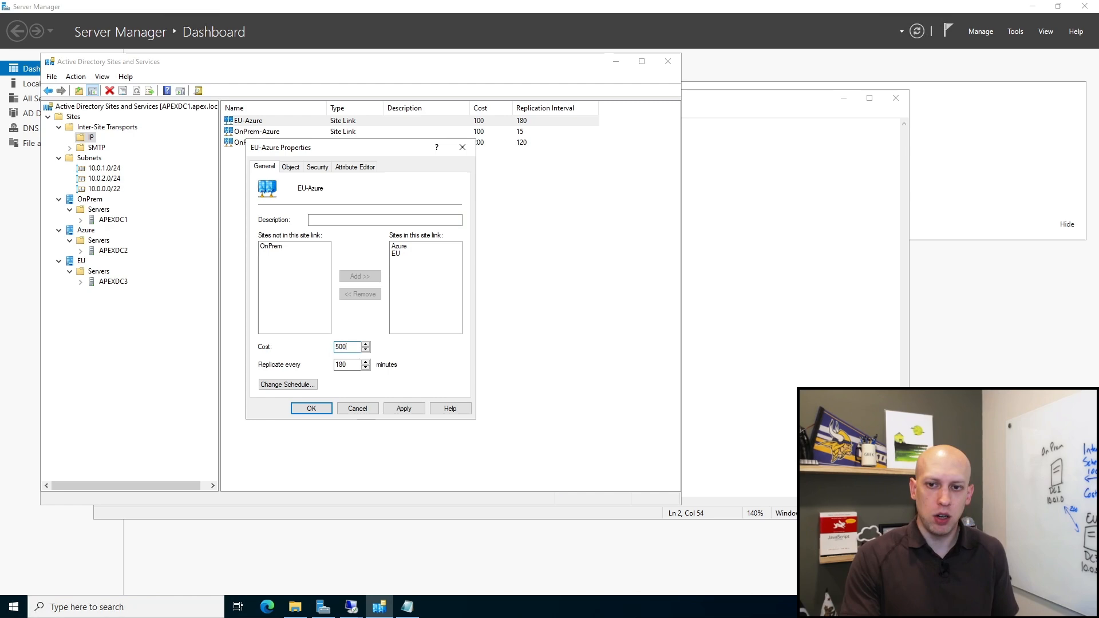
{"action": "key", "text": "Tab"}
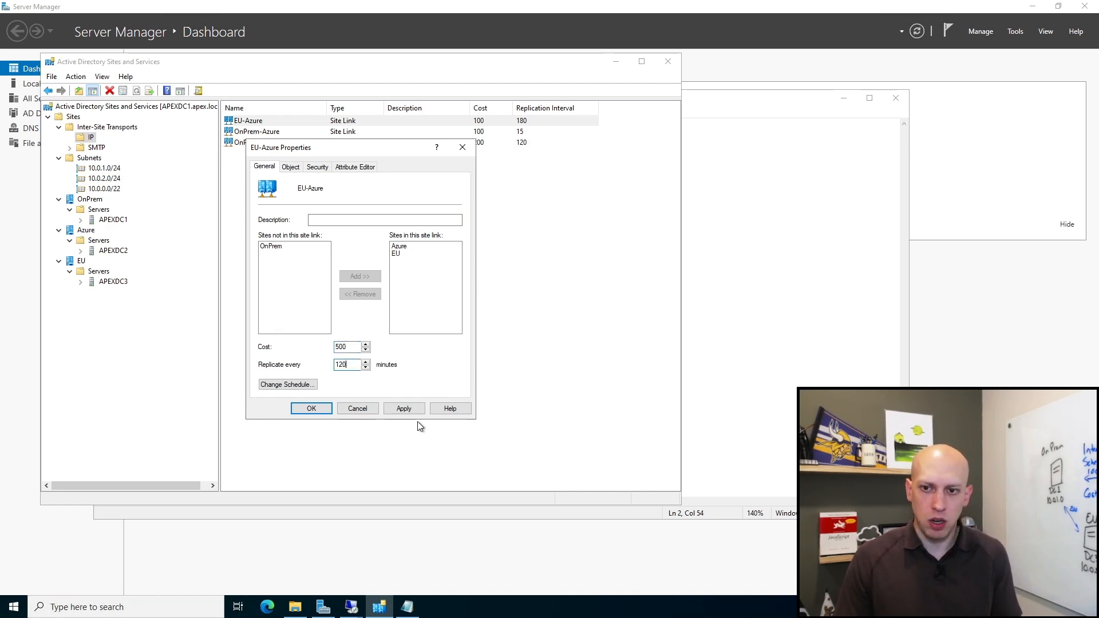
{"action": "left_click", "coordinate": [407, 409]}
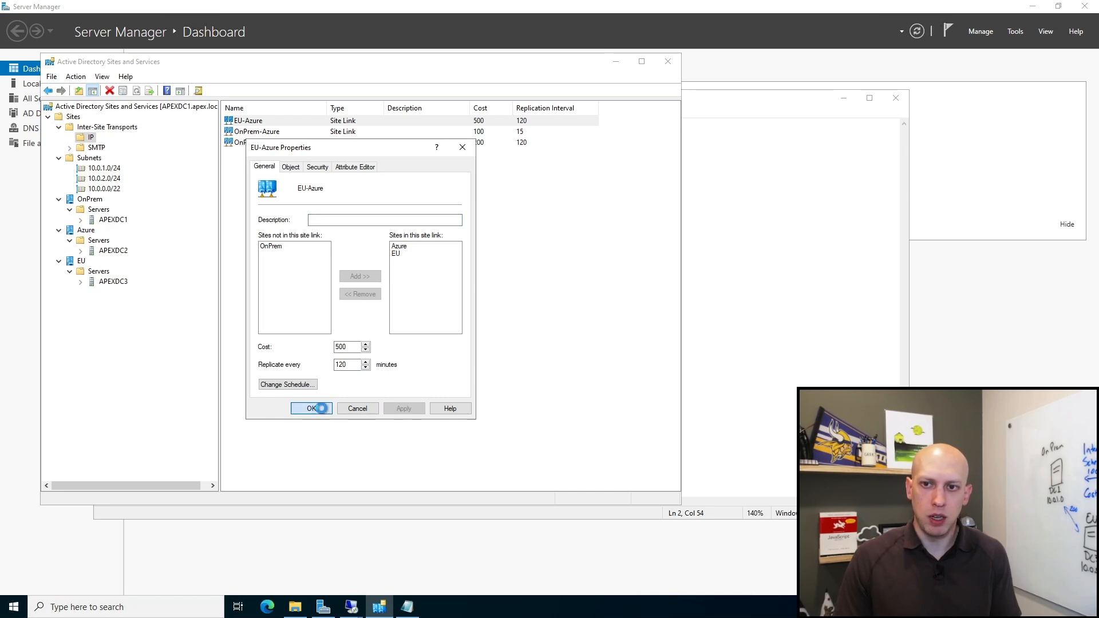
{"action": "left_click", "coordinate": [312, 408]}
{"action": "left_click", "coordinate": [505, 262]}
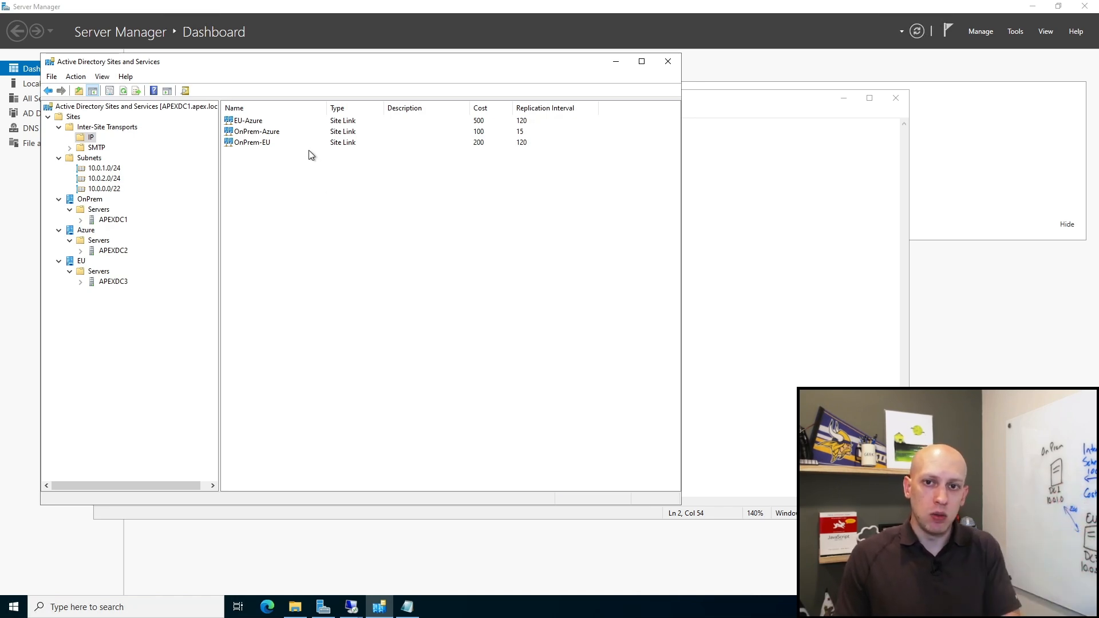
- Compare the costs of the EU-Azure, OnPrem-Azure and OnPrem-EU site links, and check the EU-Azure link's properties without changing them
{"action": "left_click", "coordinate": [252, 123]}
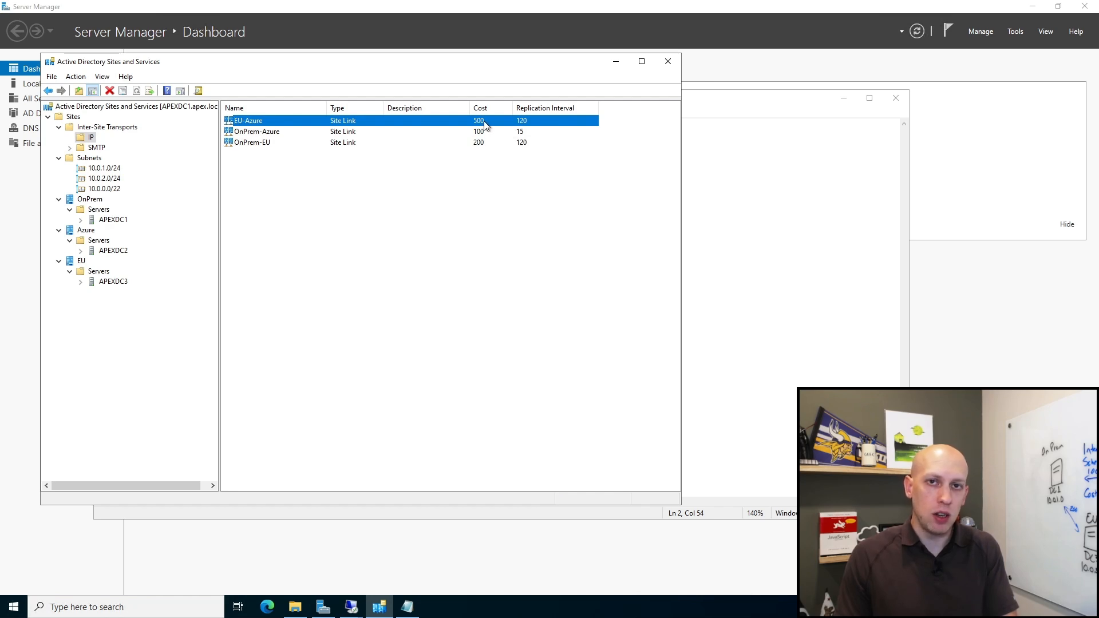
{"action": "left_click", "coordinate": [267, 135]}
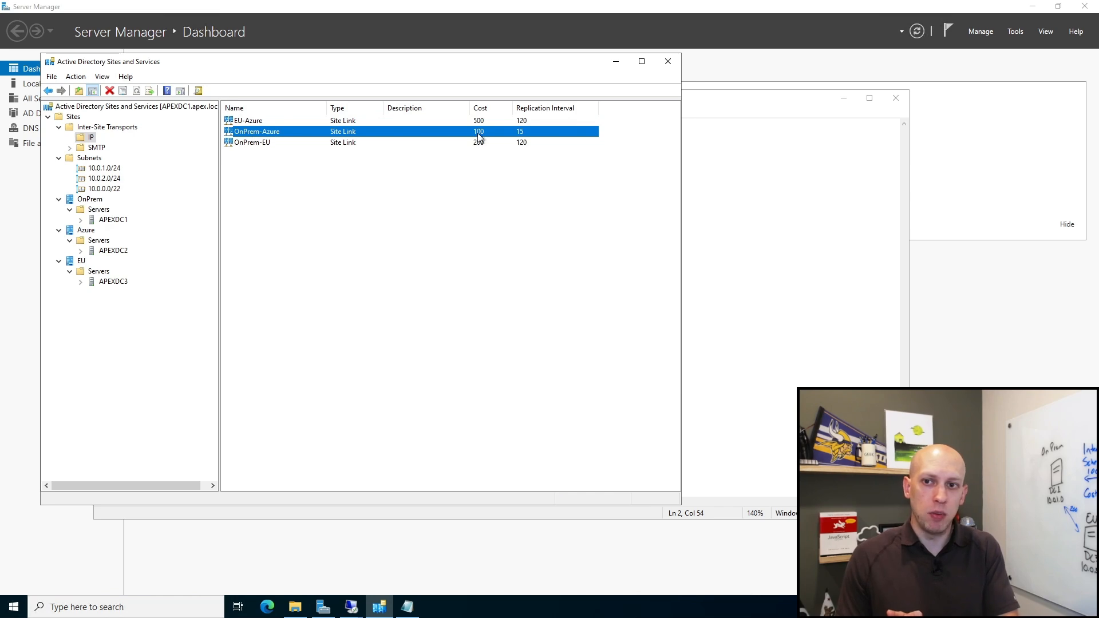
{"action": "left_click", "coordinate": [272, 145]}
{"action": "left_click", "coordinate": [264, 143]}
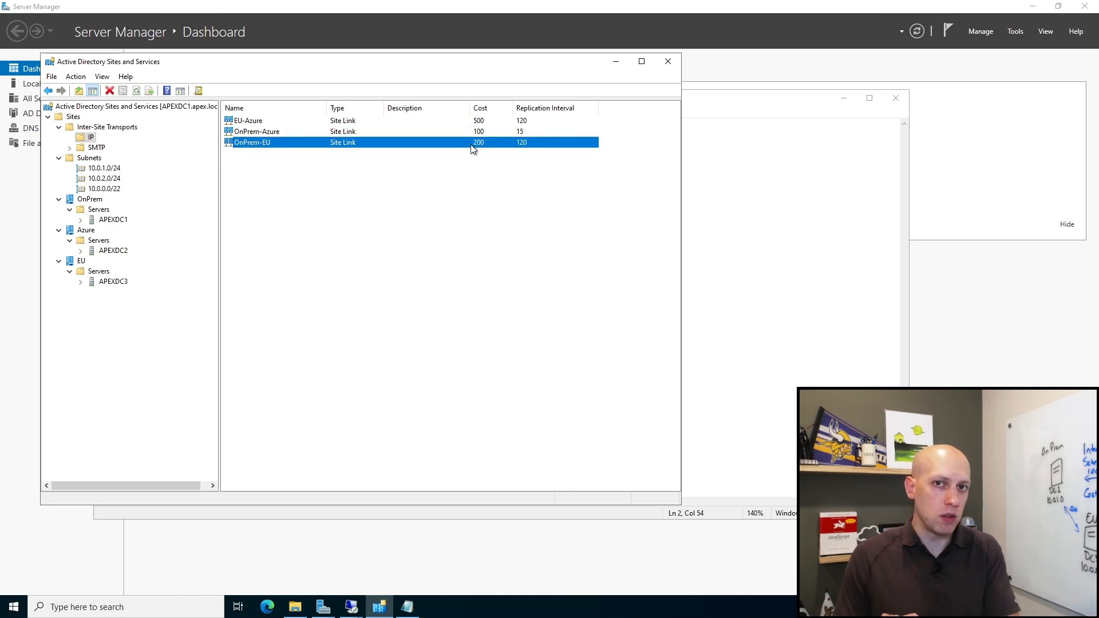
{"action": "left_click", "coordinate": [479, 122]}
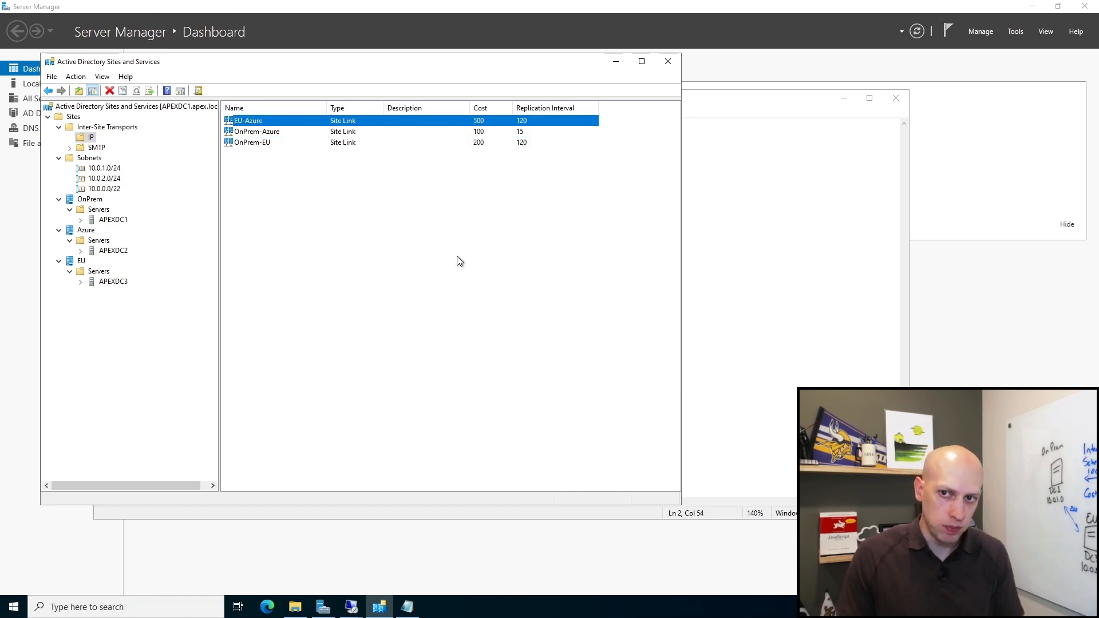
{"action": "left_click", "coordinate": [477, 227]}
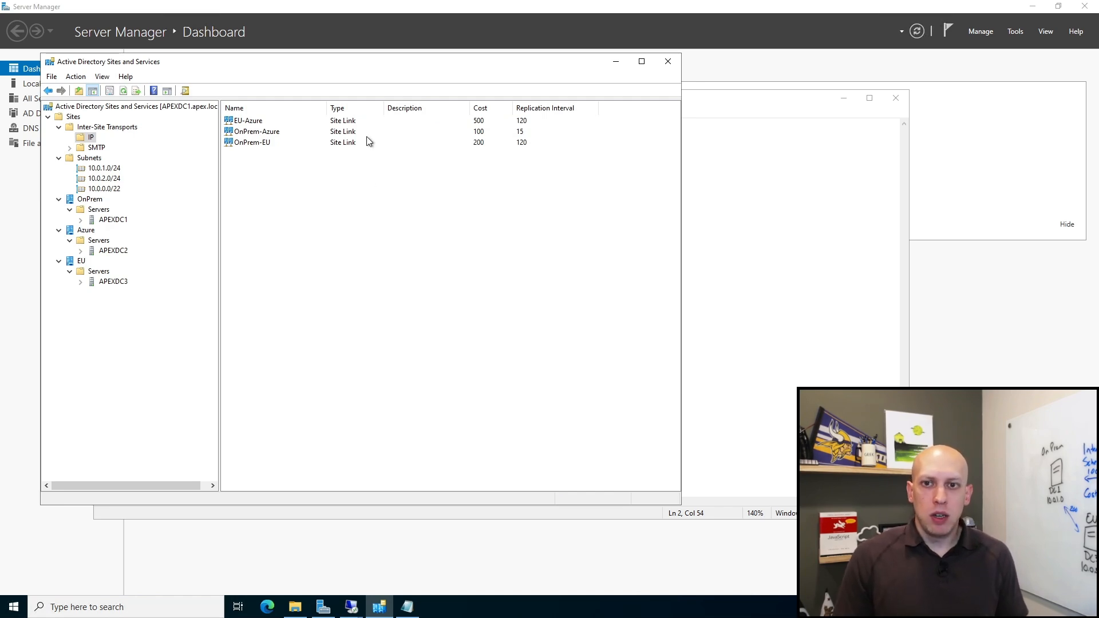
{"action": "left_click", "coordinate": [489, 120]}
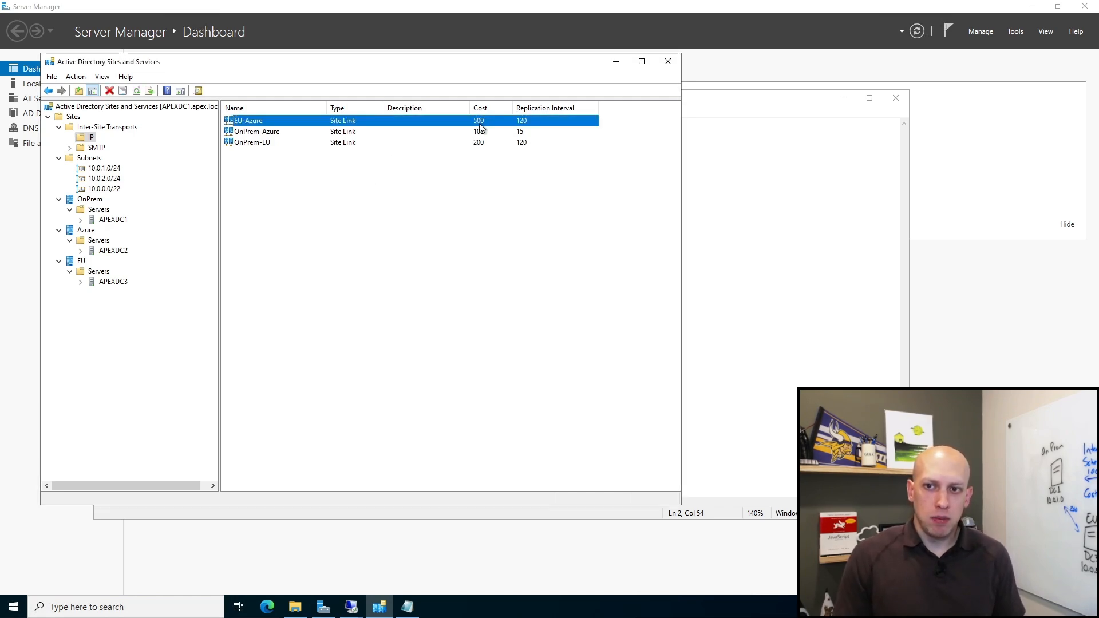
{"action": "double_click", "coordinate": [485, 125]}
{"action": "left_click_drag", "start_coordinate": [359, 346], "coordinate": [309, 344]}
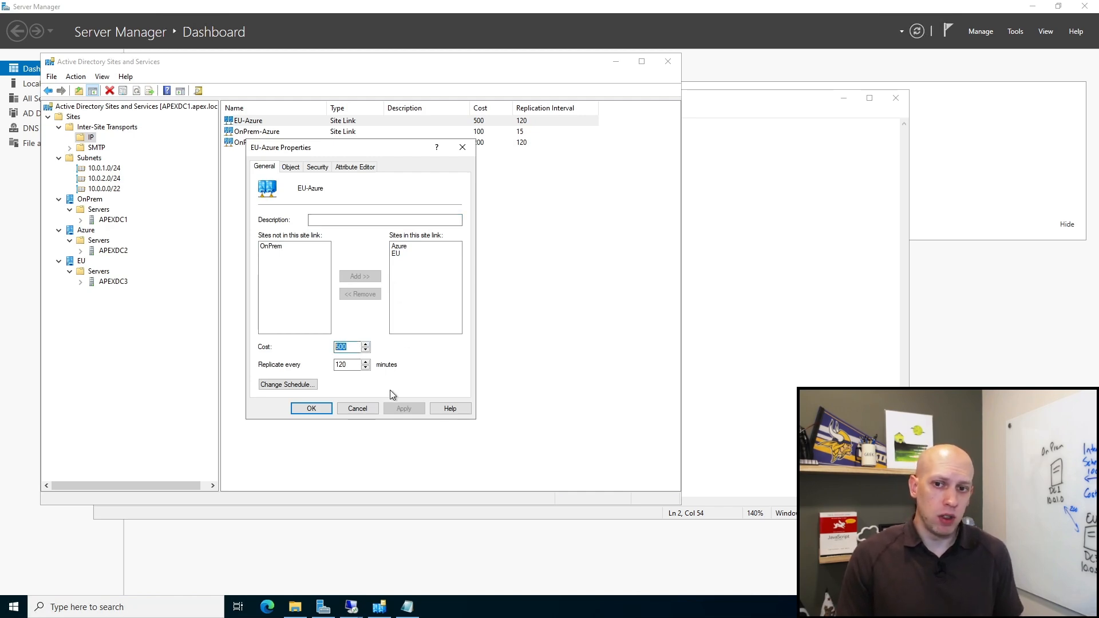
{"action": "left_click", "coordinate": [357, 409]}
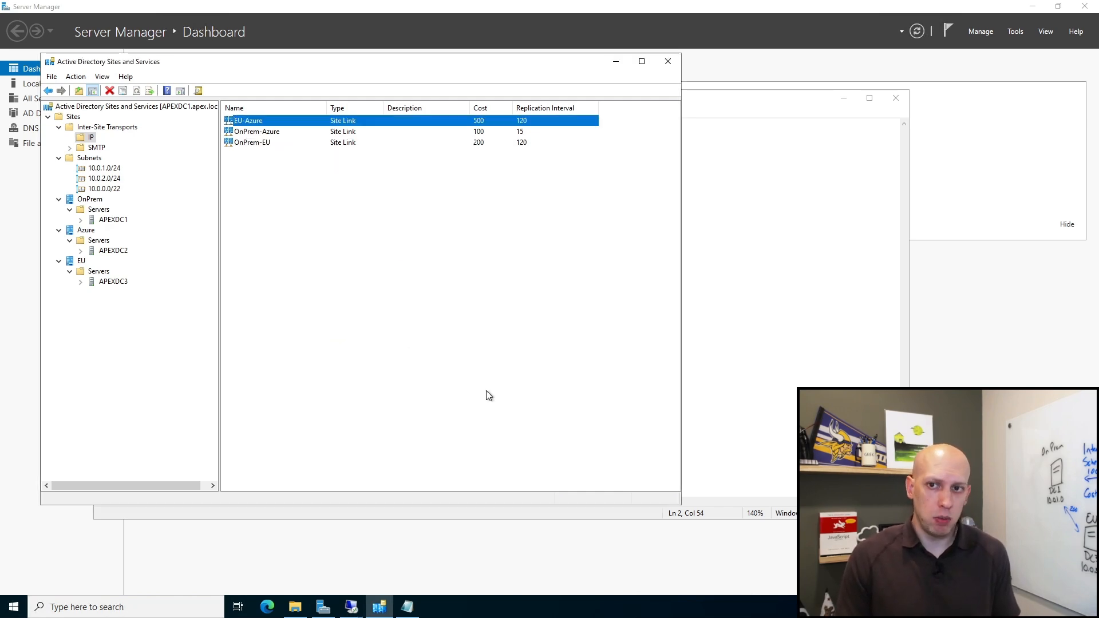
- Check the OnPrem-Azure site link's properties without changes and rename the link to Default
{"action": "double_click", "coordinate": [279, 132]}
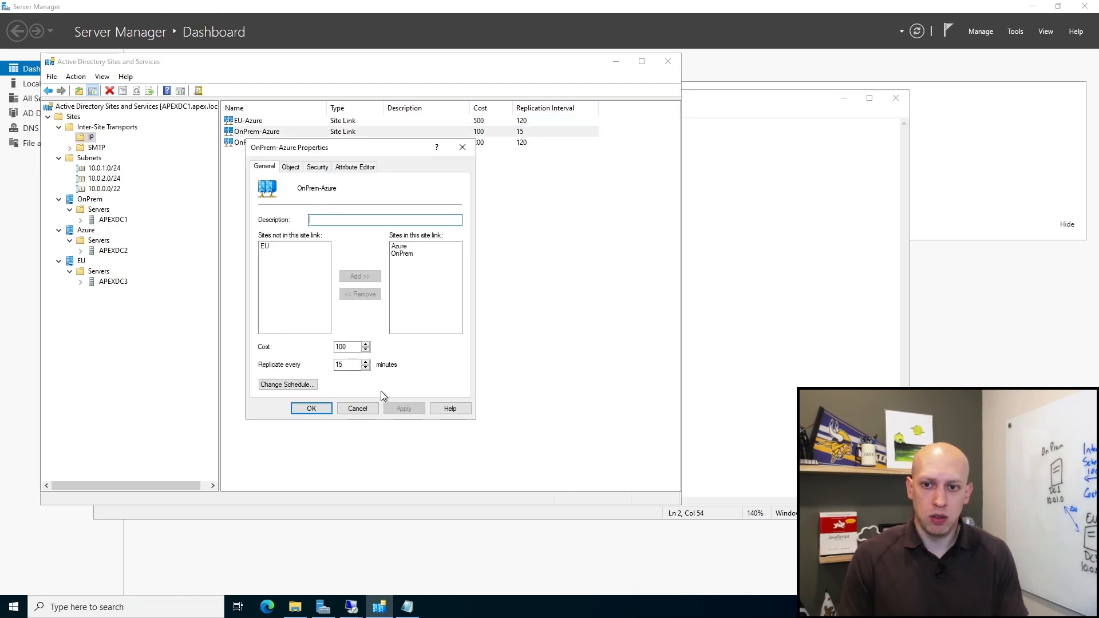
{"action": "left_click", "coordinate": [345, 409]}
{"action": "right_click", "coordinate": [265, 135]}
{"action": "left_click", "coordinate": [319, 166]}
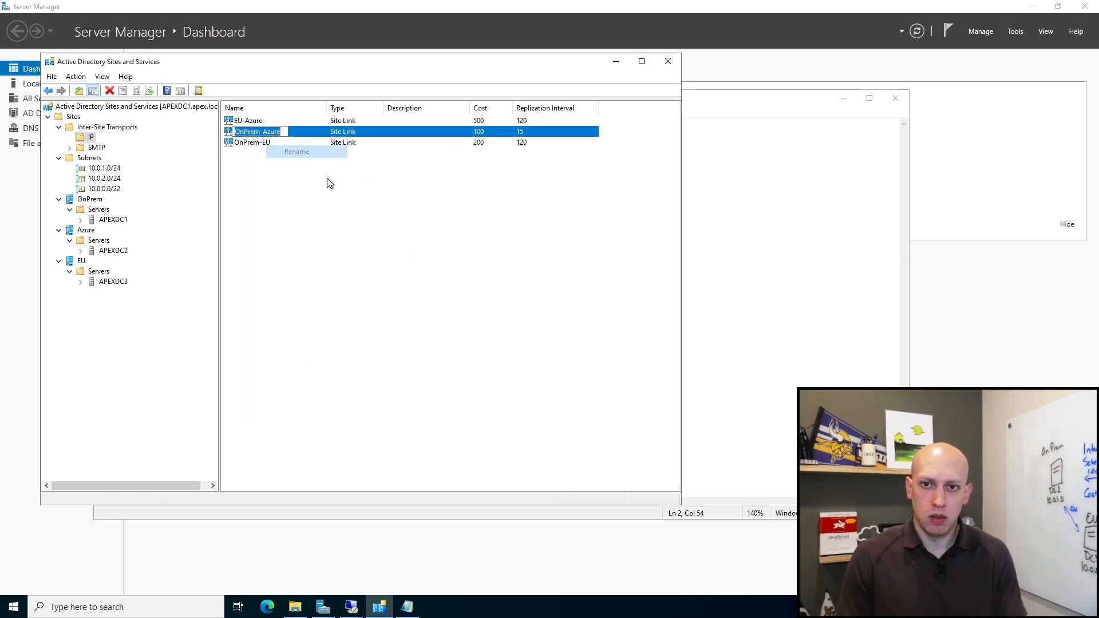
{"action": "type", "text": "Default"}
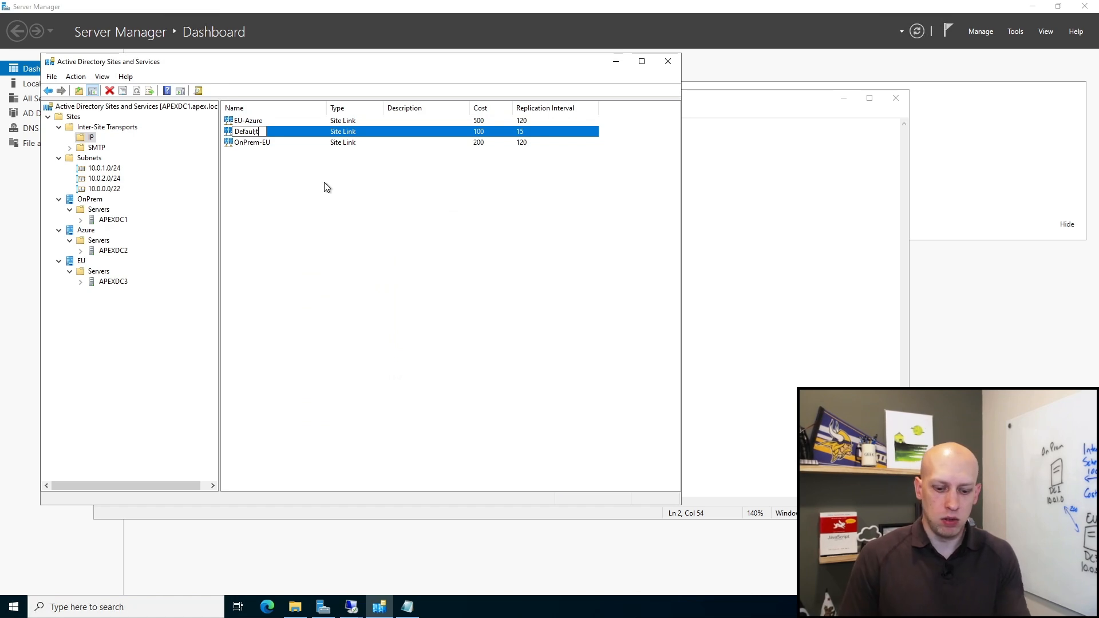
{"action": "left_click", "coordinate": [342, 136]}
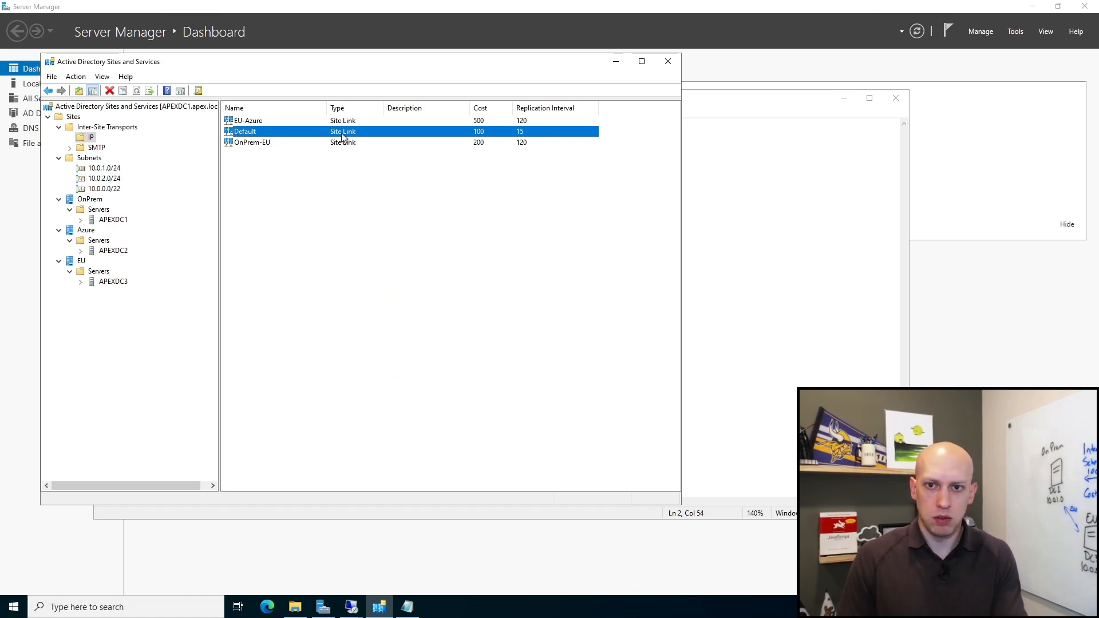
- Delete the EU-Azure site link
{"action": "left_click", "coordinate": [453, 122]}
{"action": "right_click", "coordinate": [436, 122]}
{"action": "left_click", "coordinate": [475, 125]}
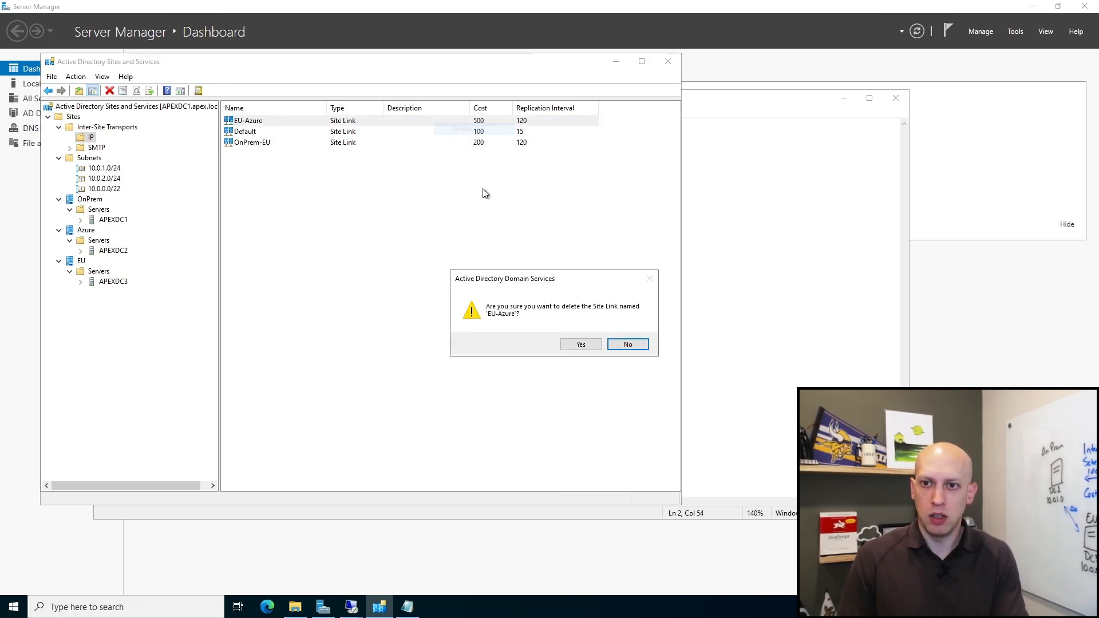
{"action": "left_click", "coordinate": [580, 344]}
- Add the EU site to the Default site link, apply the change and close its properties
{"action": "double_click", "coordinate": [268, 122]}
{"action": "left_click", "coordinate": [273, 246]}
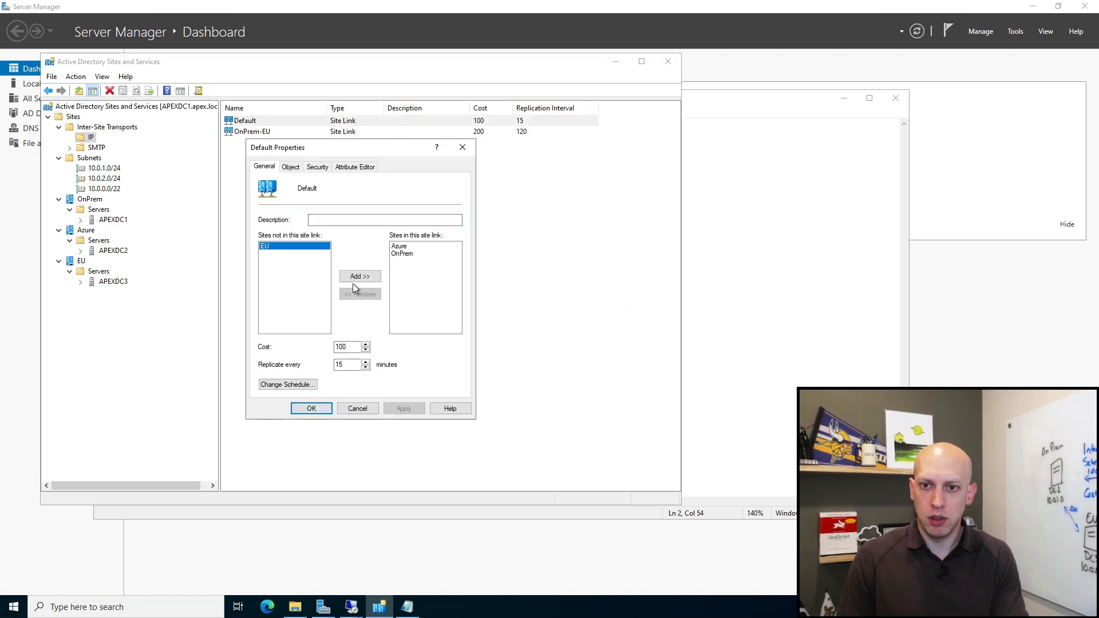
{"action": "left_click", "coordinate": [360, 276]}
{"action": "left_click", "coordinate": [404, 408]}
{"action": "left_click", "coordinate": [357, 408]}
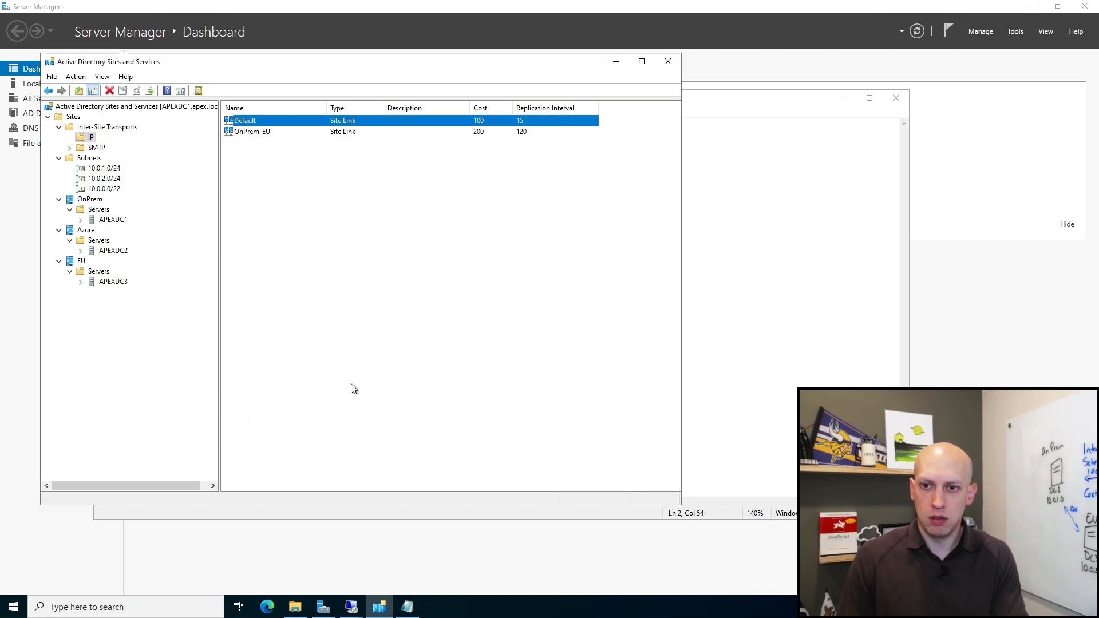
- Delete the OnPrem-EU site link
{"action": "left_click", "coordinate": [257, 131]}
{"action": "right_click", "coordinate": [258, 130]}
{"action": "left_click", "coordinate": [288, 137]}
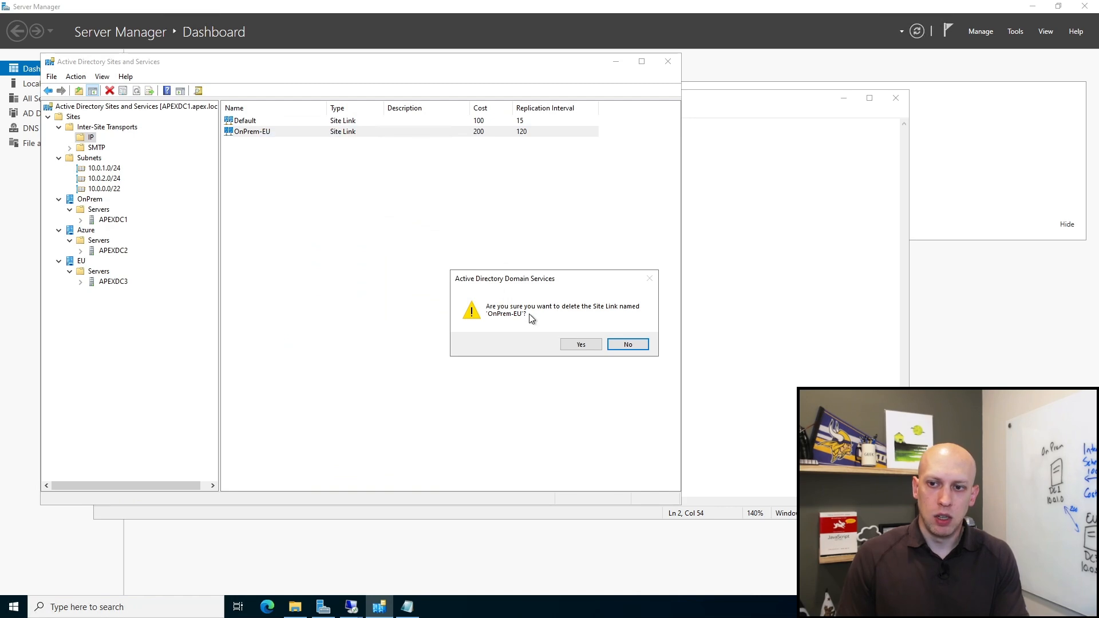
{"action": "left_click", "coordinate": [581, 345]}
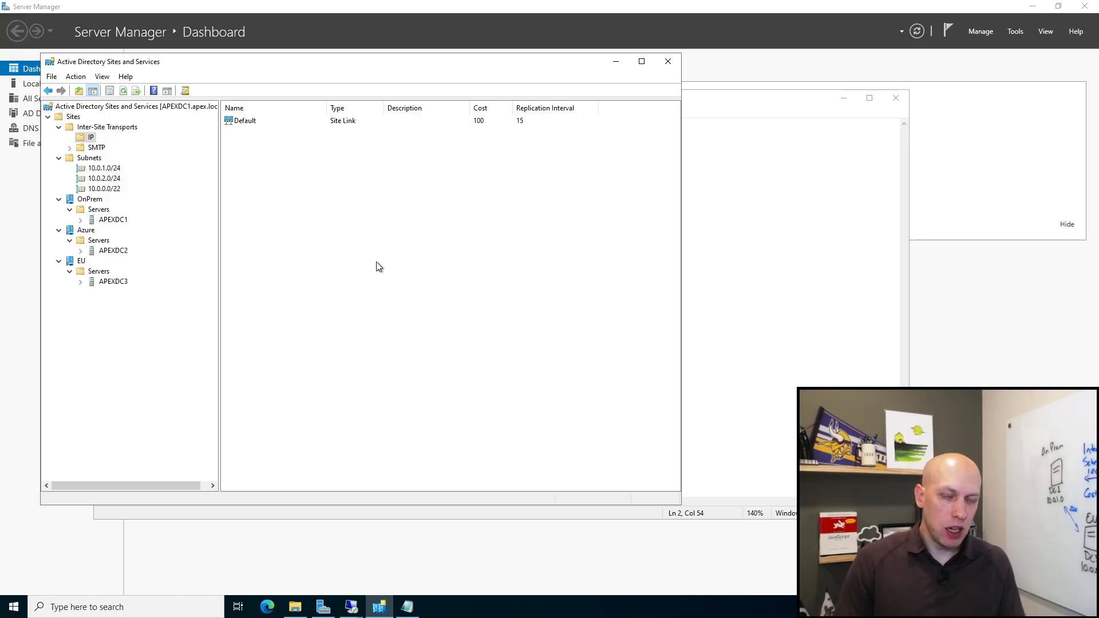
{"action": "left_click", "coordinate": [104, 168]}
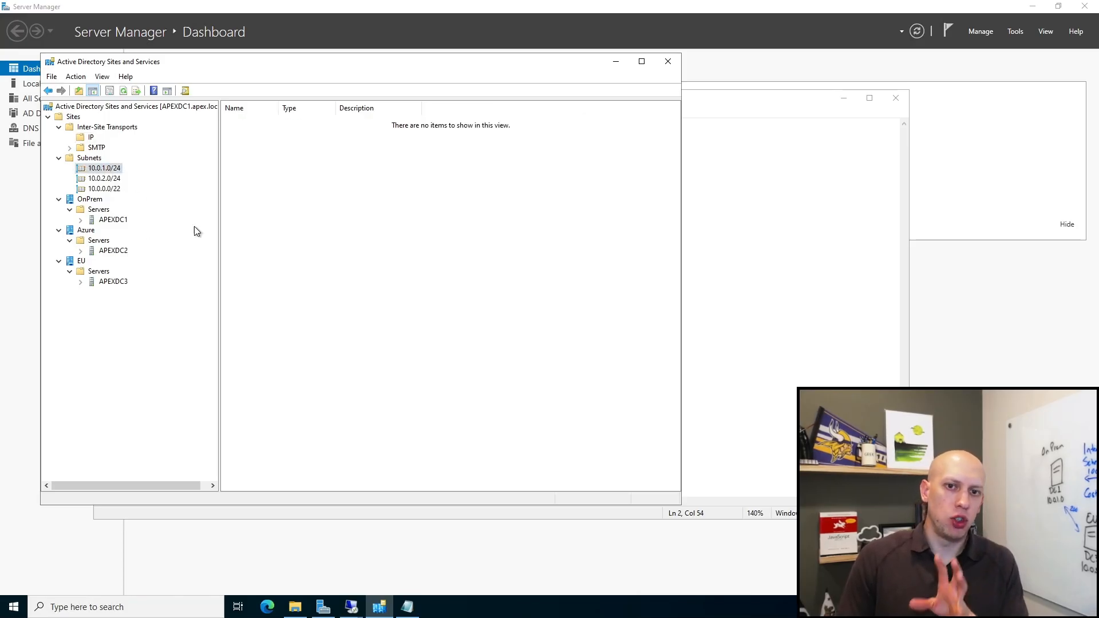
{"action": "left_click", "coordinate": [85, 138]}
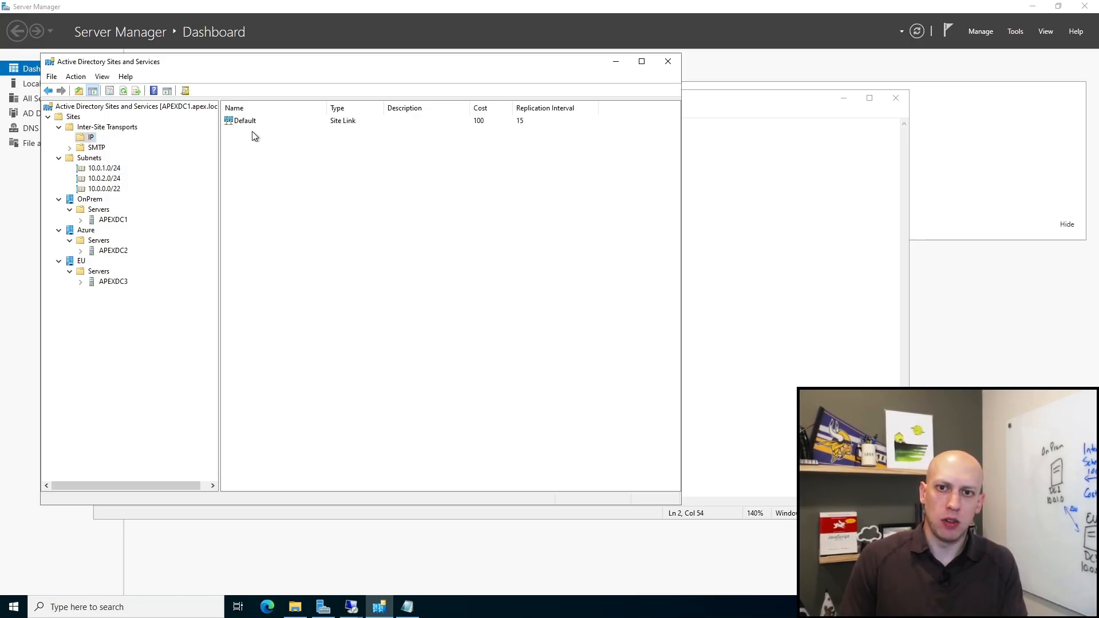
{"action": "left_click", "coordinate": [236, 121]}
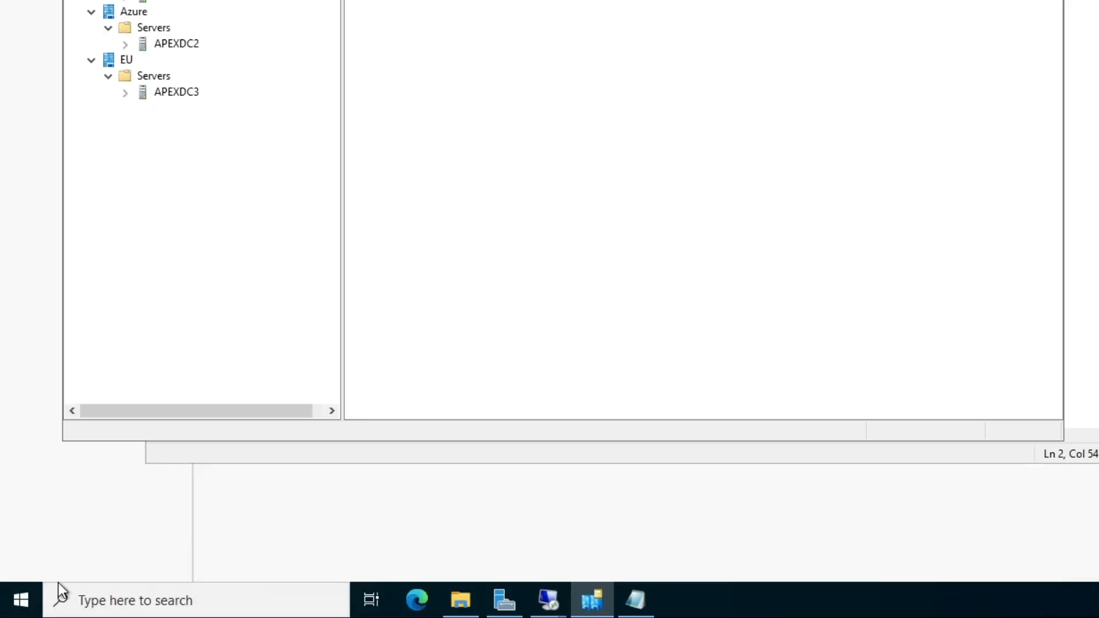
- Launch ADSI Edit by running adsiedit.msc, and move its window to uncover the sites tree
{"action": "right_click", "coordinate": [22, 598]}
{"action": "left_click", "coordinate": [134, 520]}
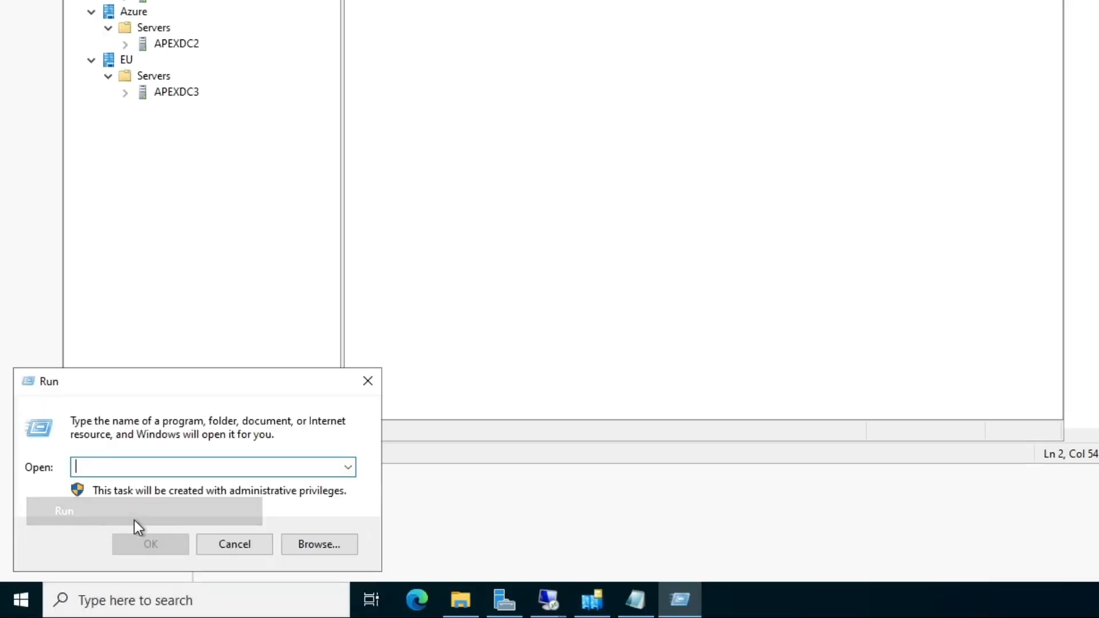
{"action": "type", "text": "adsie"}
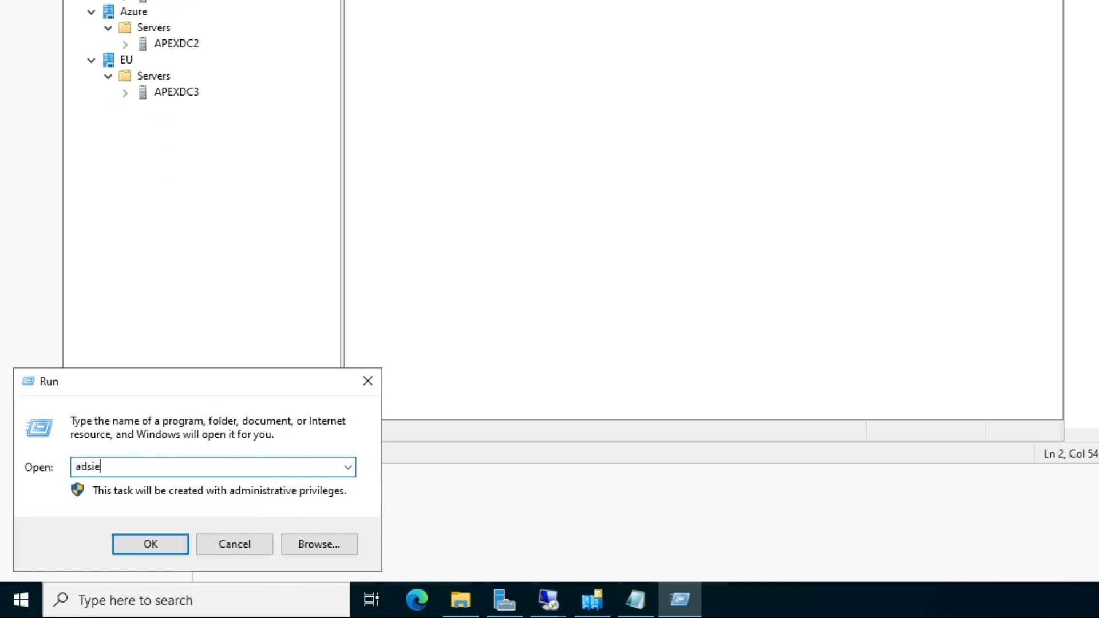
{"action": "type", "text": "dit"}
{"action": "key", "text": "Return"}
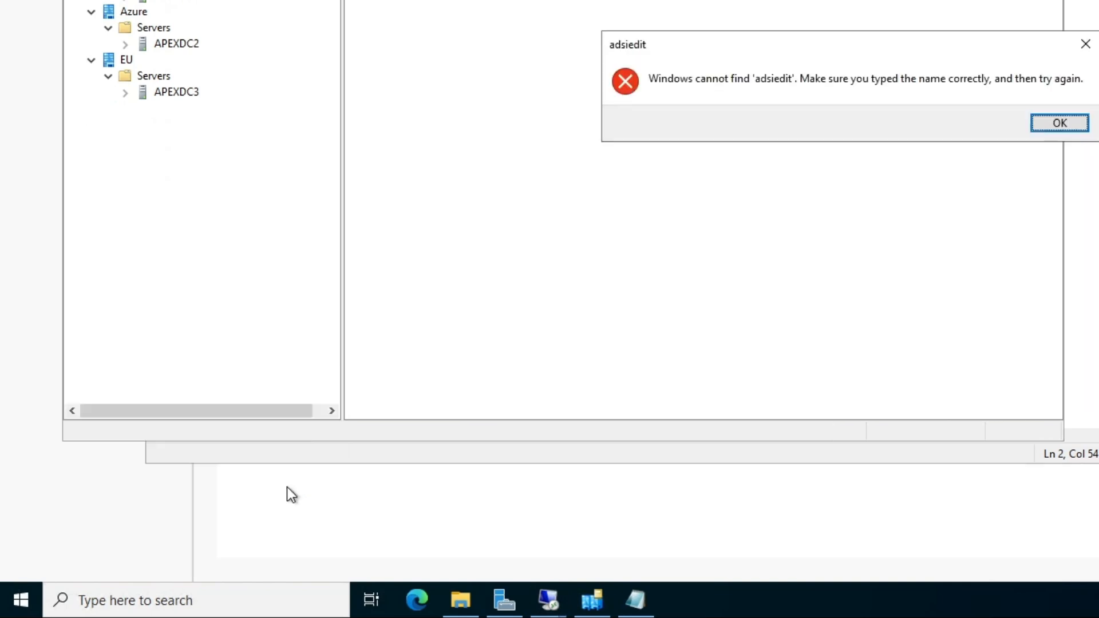
{"action": "left_click", "coordinate": [1060, 132]}
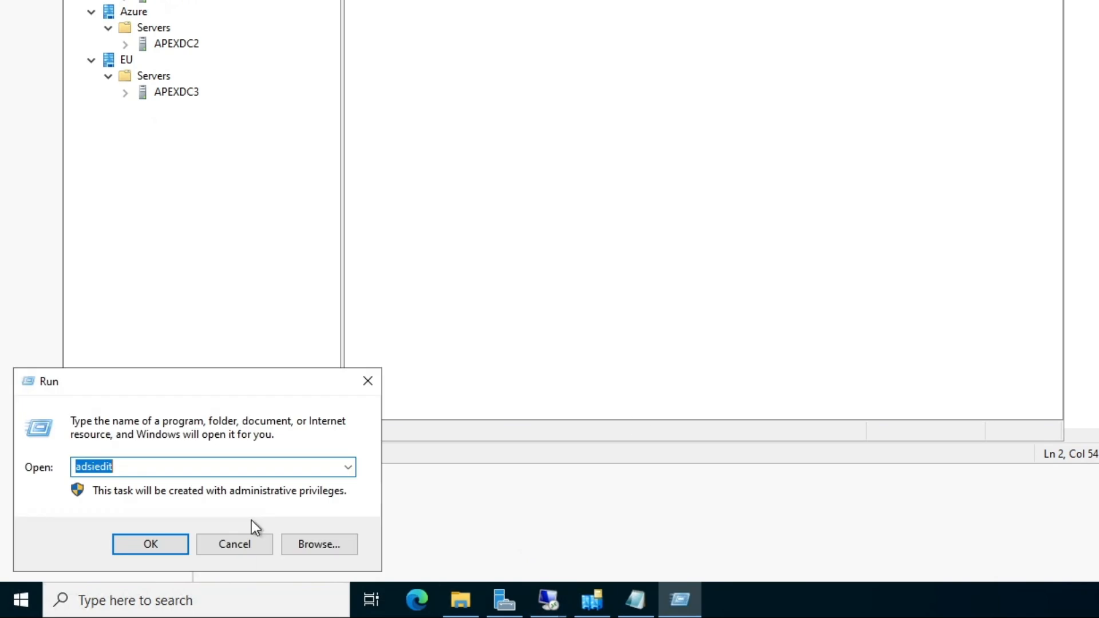
{"action": "left_click", "coordinate": [207, 467]}
{"action": "type", "text": ".msc"}
{"action": "key", "text": "Return"}
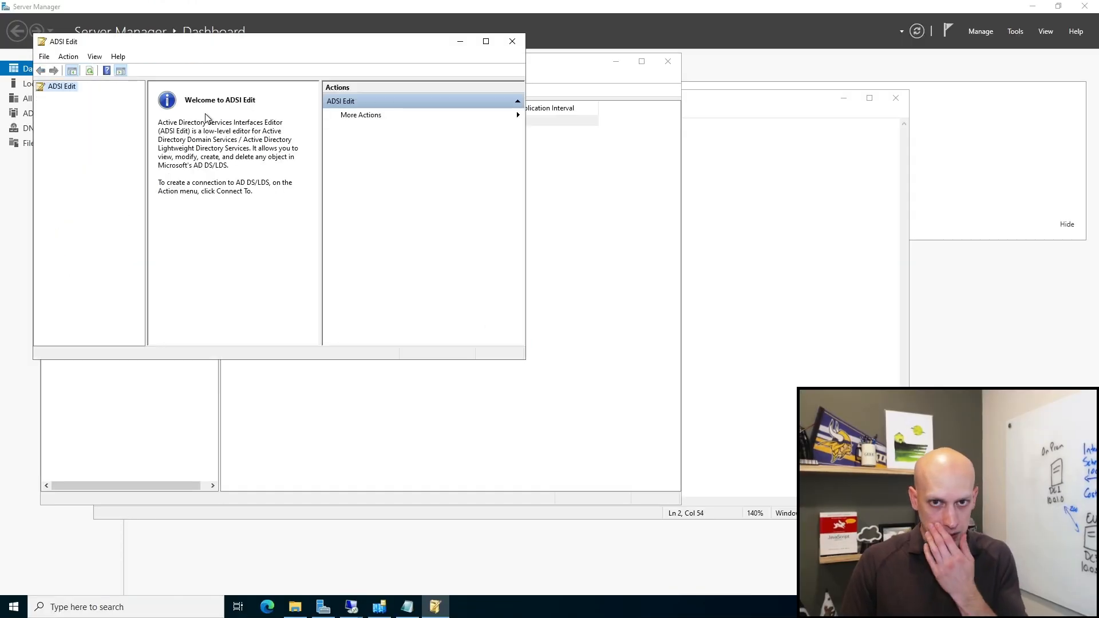
{"action": "left_click_drag", "start_coordinate": [195, 48], "coordinate": [285, 51]}
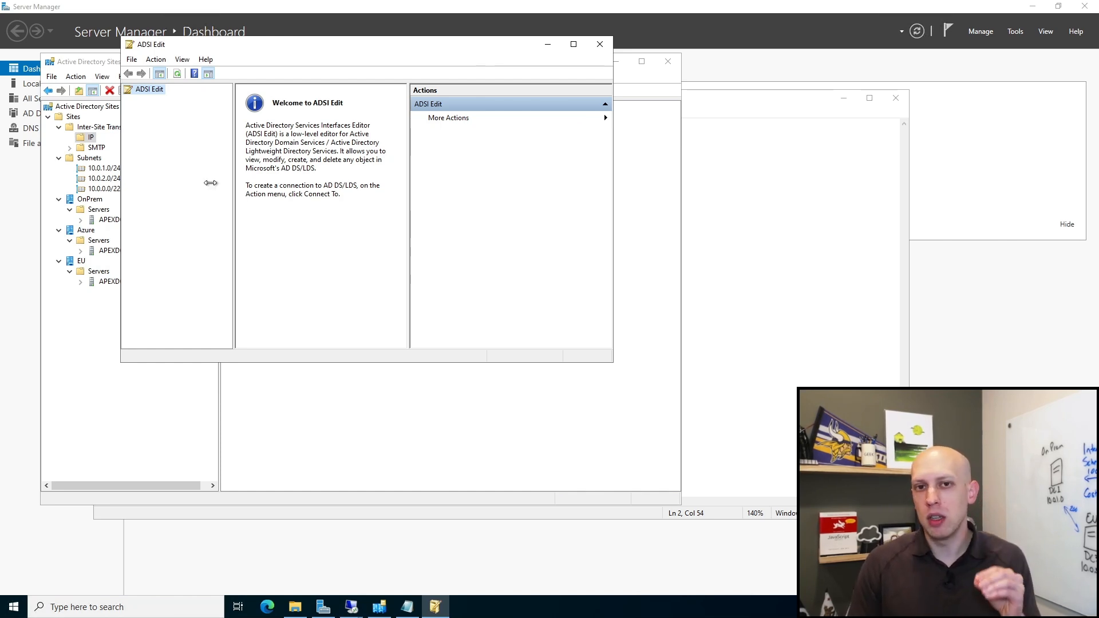
- Connect ADSI Edit to the well-known Configuration naming context on the default server
{"action": "right_click", "coordinate": [143, 89]}
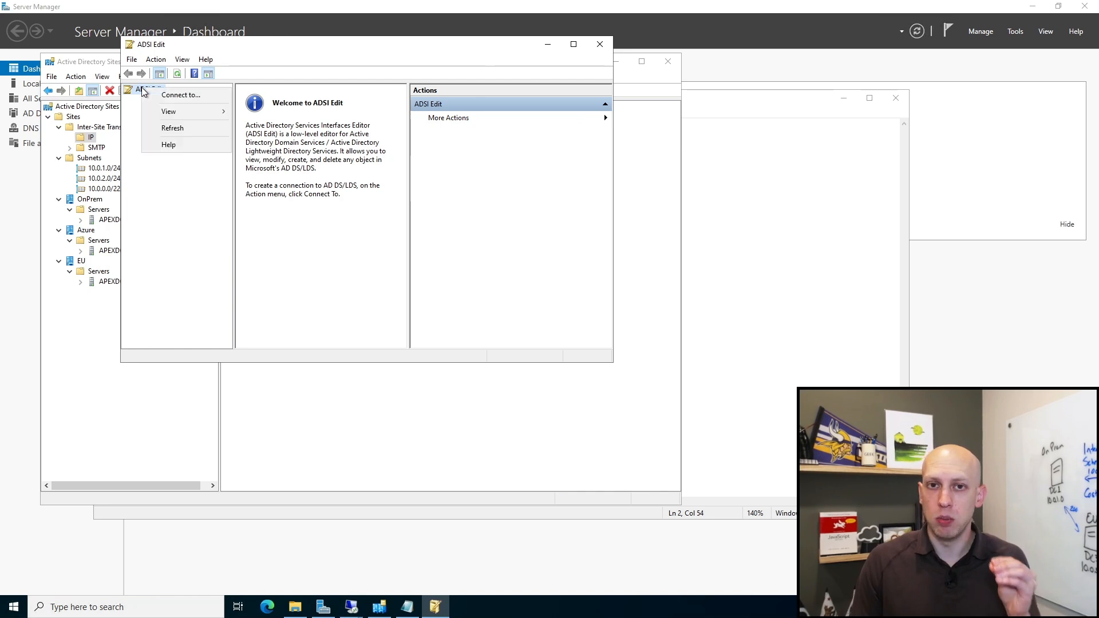
{"action": "left_click", "coordinate": [182, 99]}
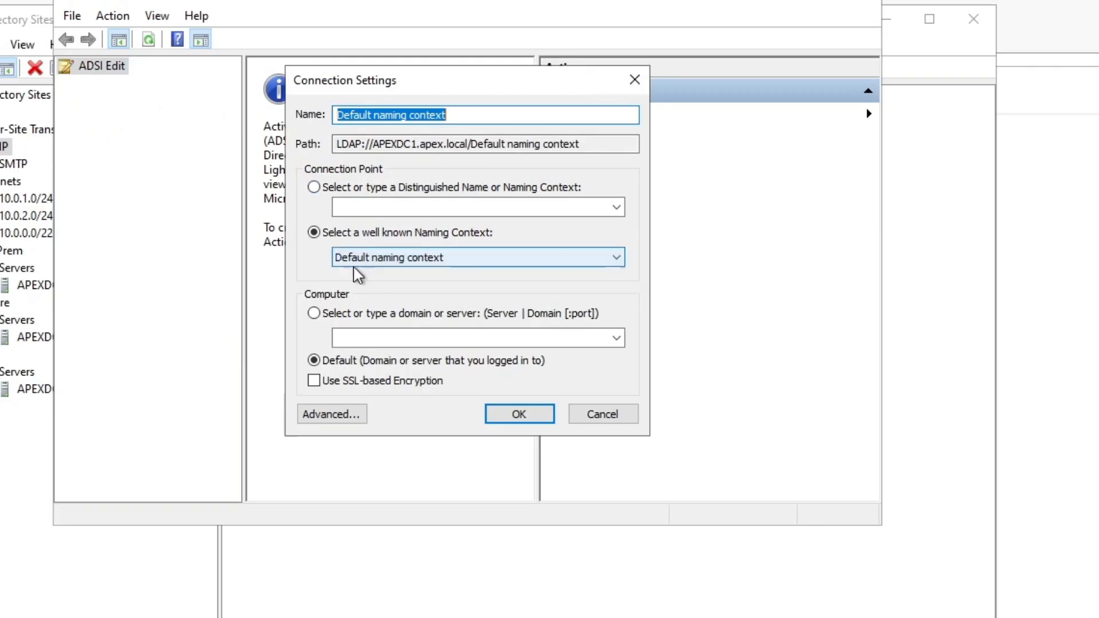
{"action": "left_click", "coordinate": [365, 205]}
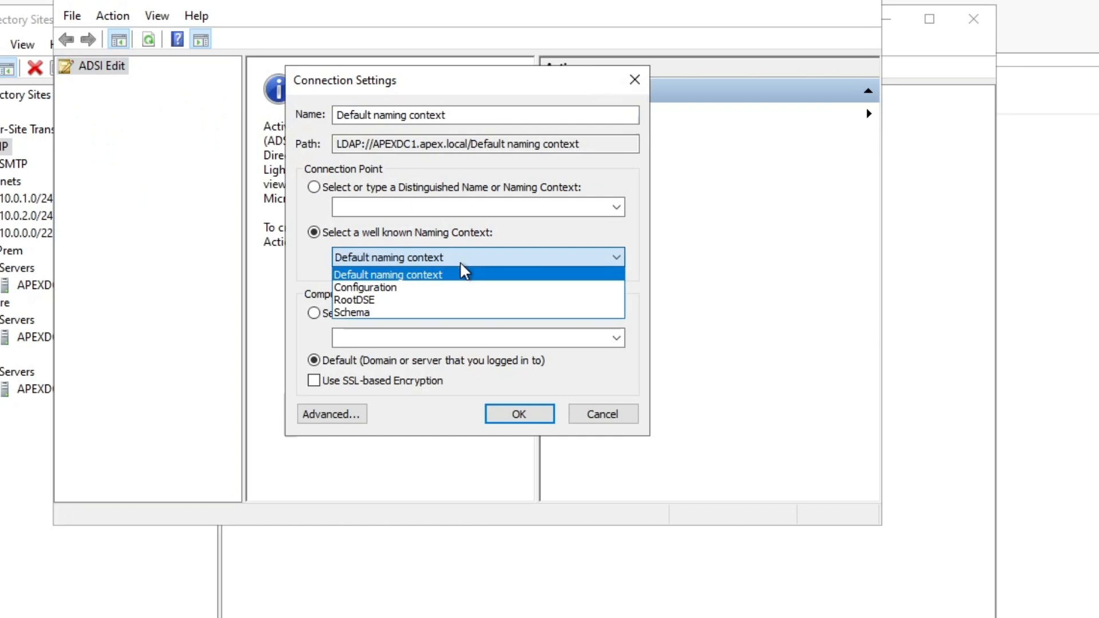
{"action": "left_click", "coordinate": [402, 288]}
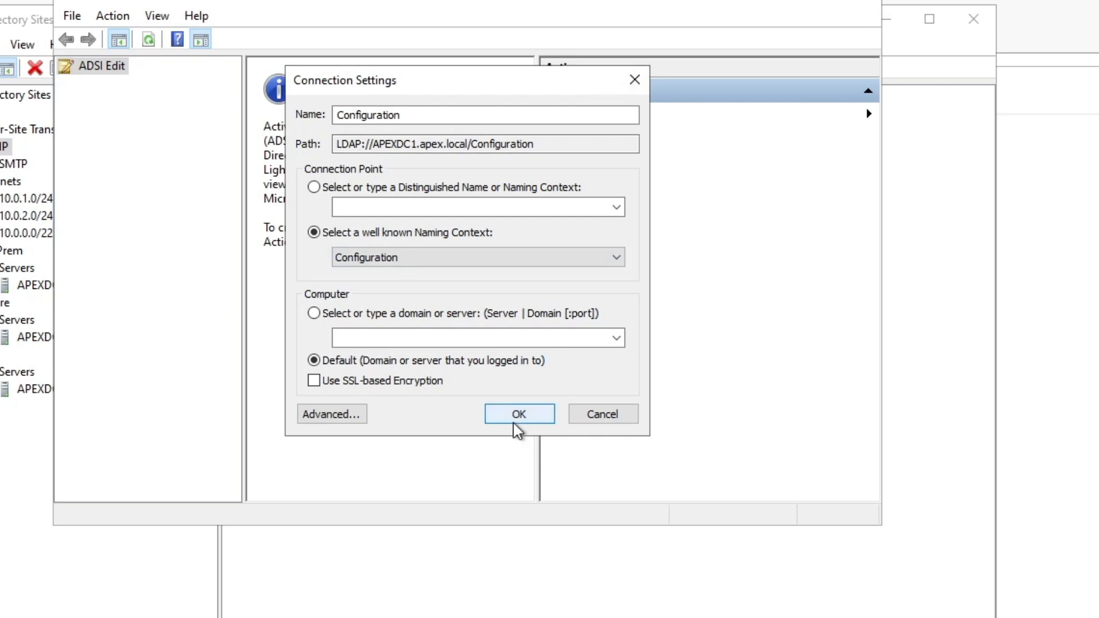
{"action": "left_click", "coordinate": [525, 415]}
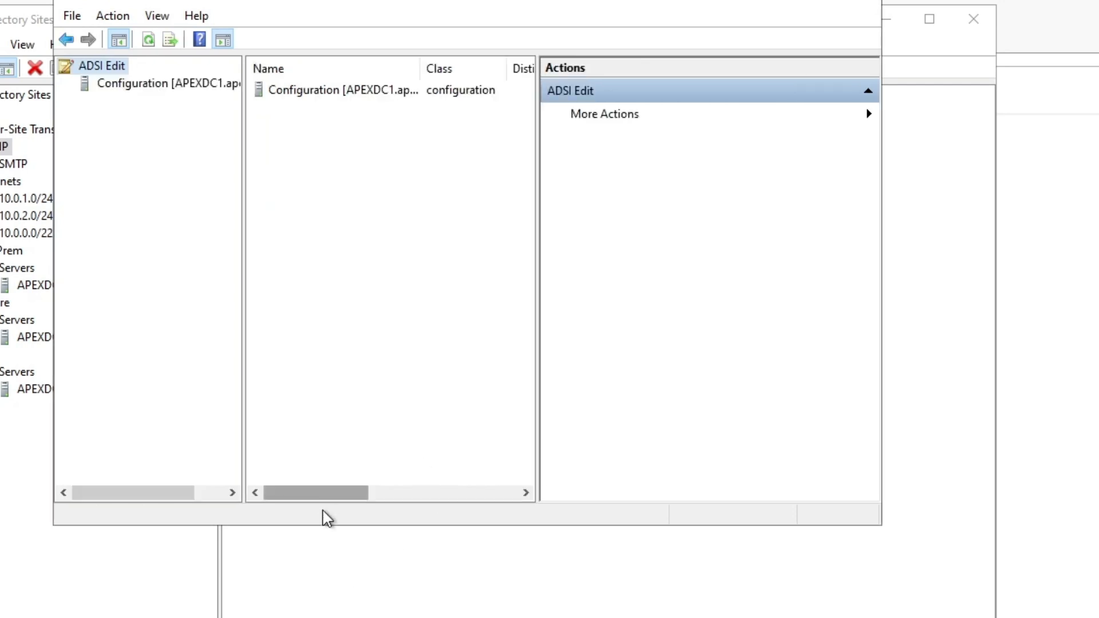
- Expand the Configuration partition to CN=Sites, show the contents of CN=Inter-Site Transports, and widen the tree to fit the full names
{"action": "left_click", "coordinate": [80, 84]}
{"action": "left_click", "coordinate": [65, 85]}
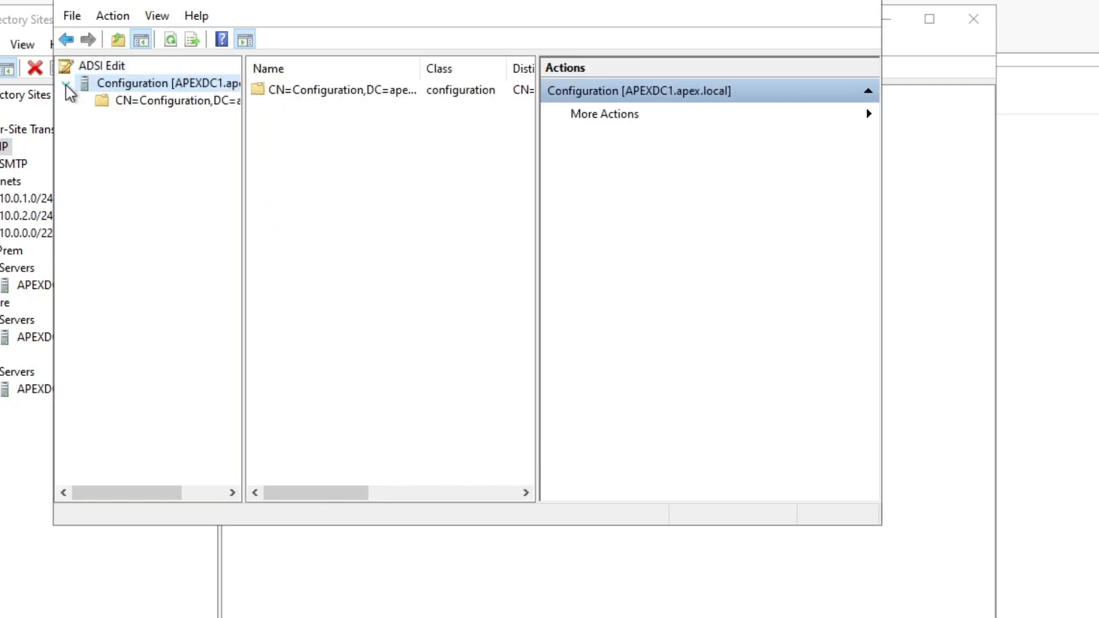
{"action": "left_click", "coordinate": [103, 104]}
{"action": "left_click", "coordinate": [86, 104]}
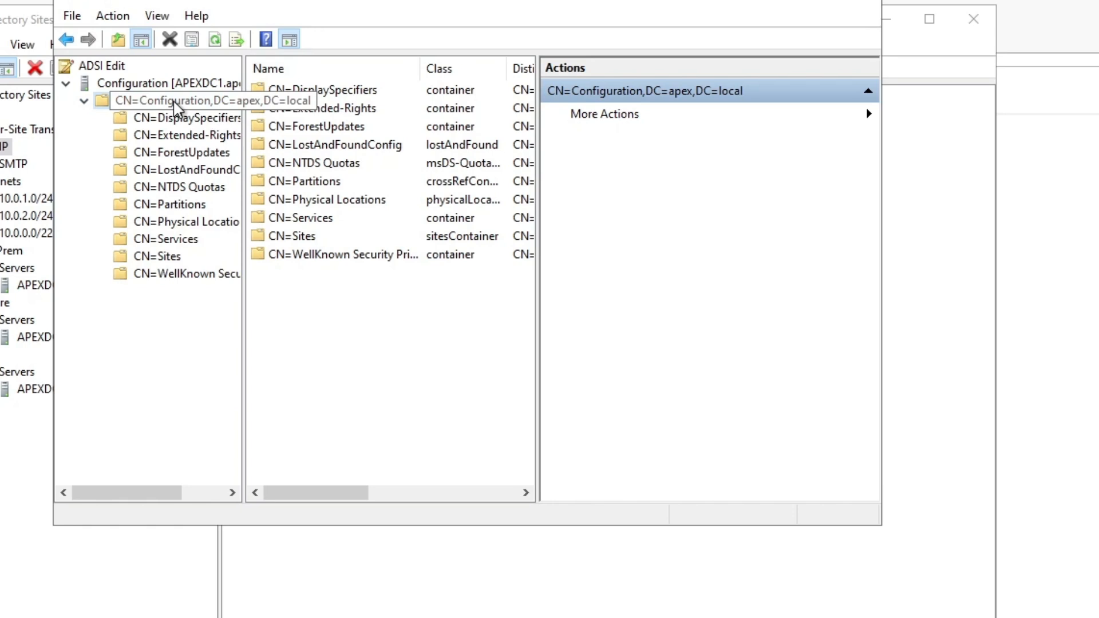
{"action": "left_click", "coordinate": [160, 256]}
{"action": "left_click", "coordinate": [102, 257]}
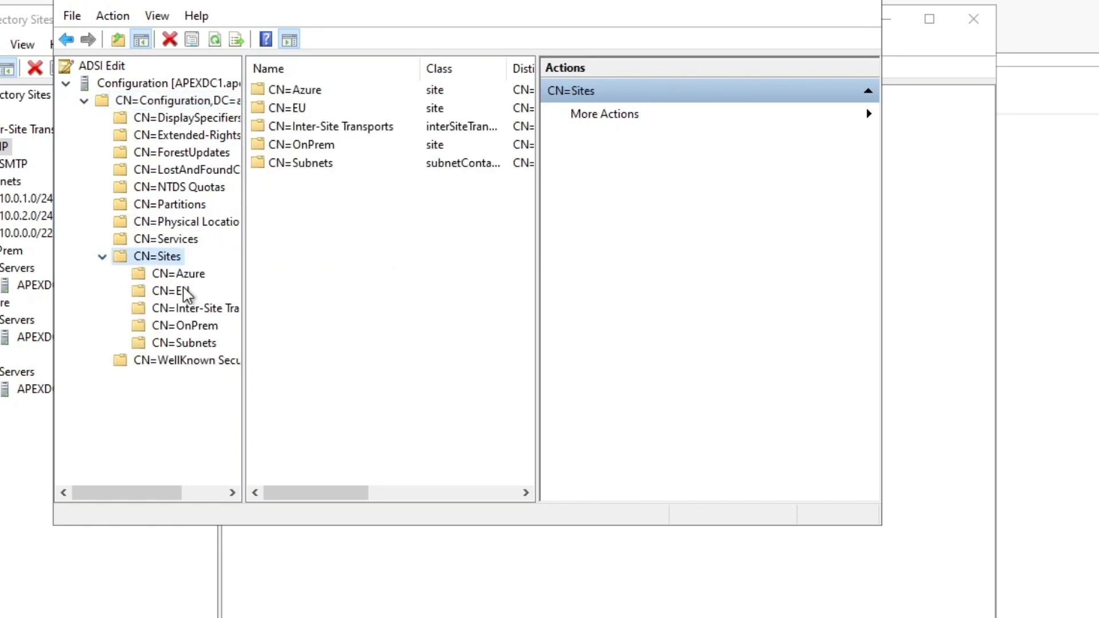
{"action": "left_click", "coordinate": [189, 307]}
{"action": "left_click_drag", "start_coordinate": [245, 304], "coordinate": [369, 295]}
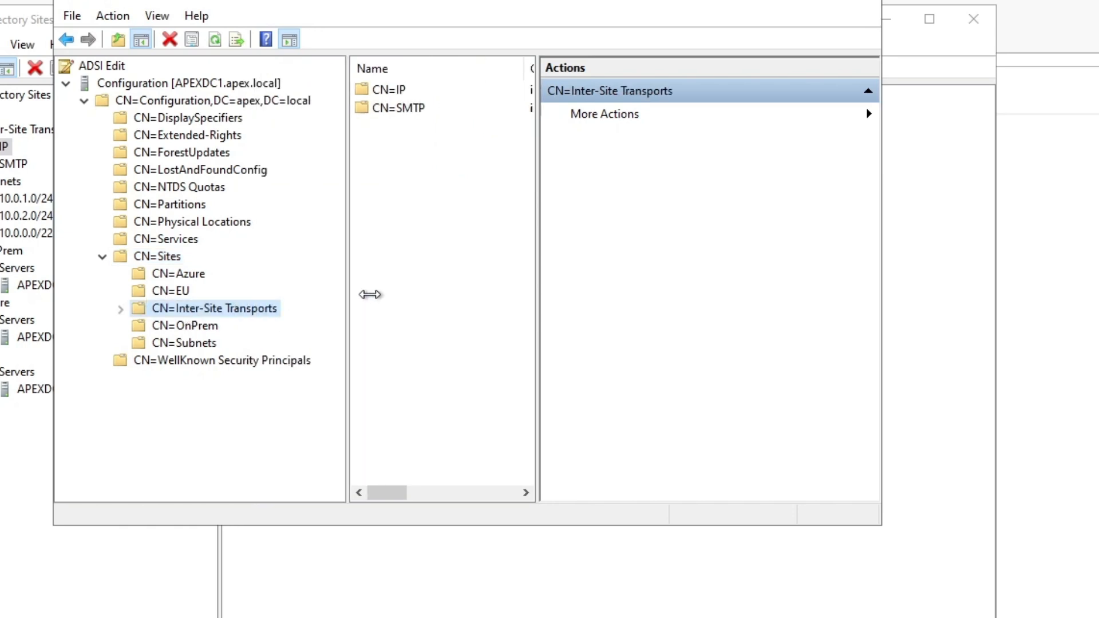
- Widen the ADSI Edit window, expand CN=Inter-Site Transports to CN=IP, and select its CN=Default site link
{"action": "left_click_drag", "start_coordinate": [886, 326], "coordinate": [1096, 326]}
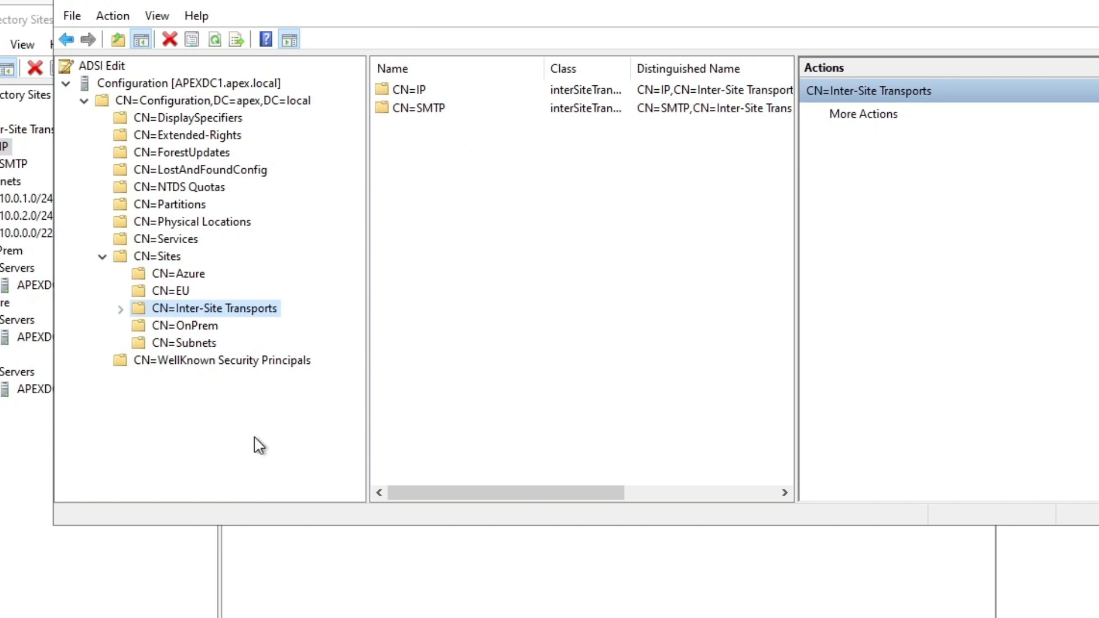
{"action": "left_click", "coordinate": [189, 311]}
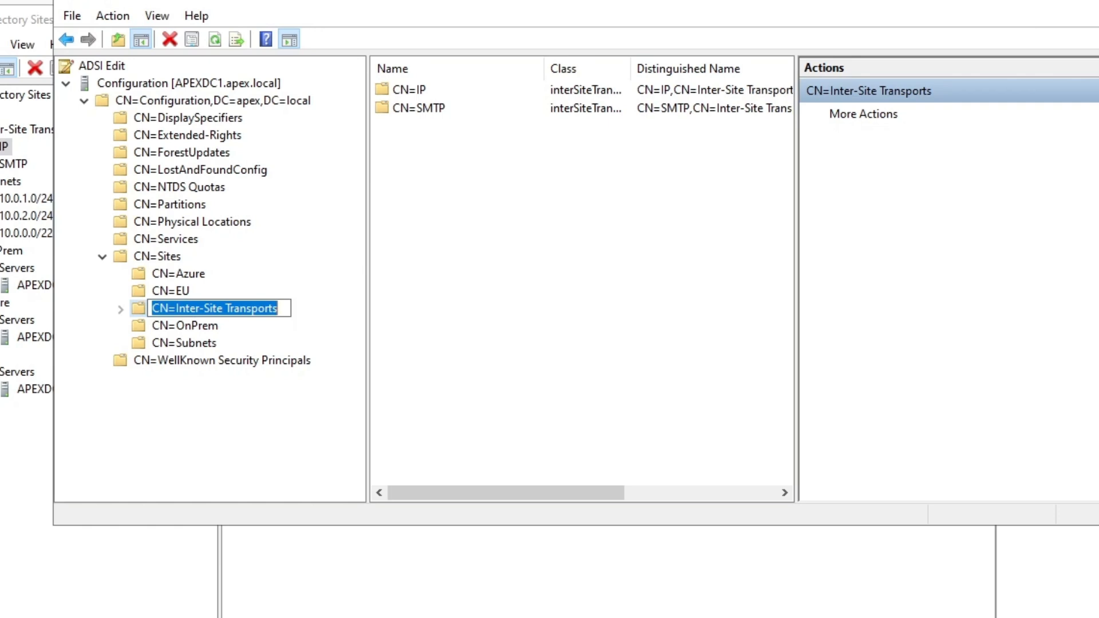
{"action": "left_click", "coordinate": [120, 309]}
{"action": "left_click", "coordinate": [188, 325]}
{"action": "right_click", "coordinate": [191, 325]}
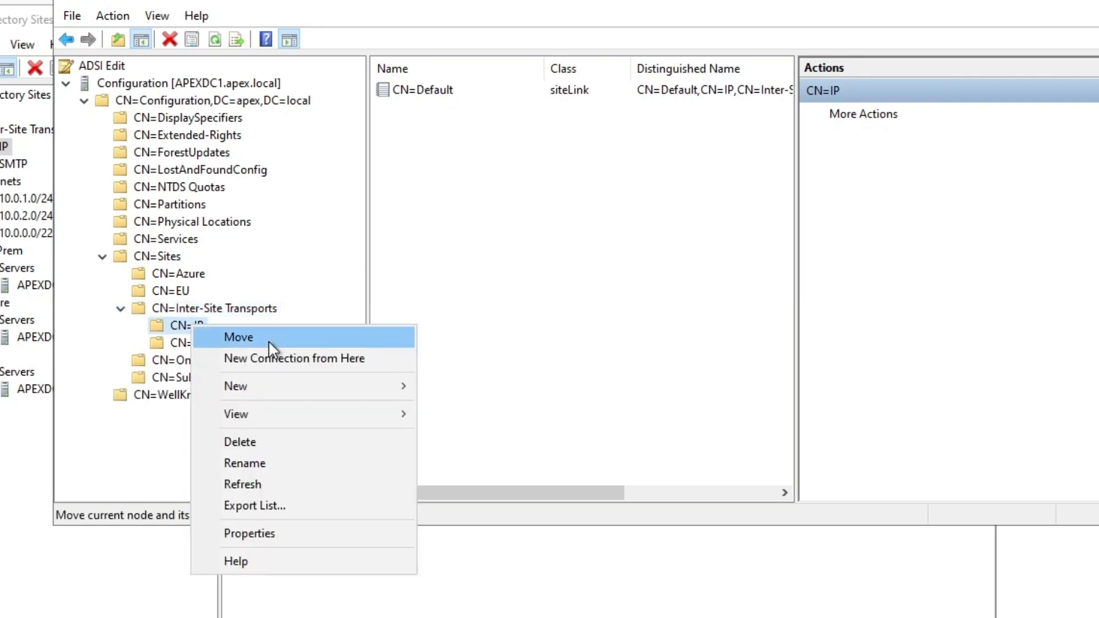
{"action": "left_click", "coordinate": [461, 277]}
{"action": "left_click", "coordinate": [446, 92]}
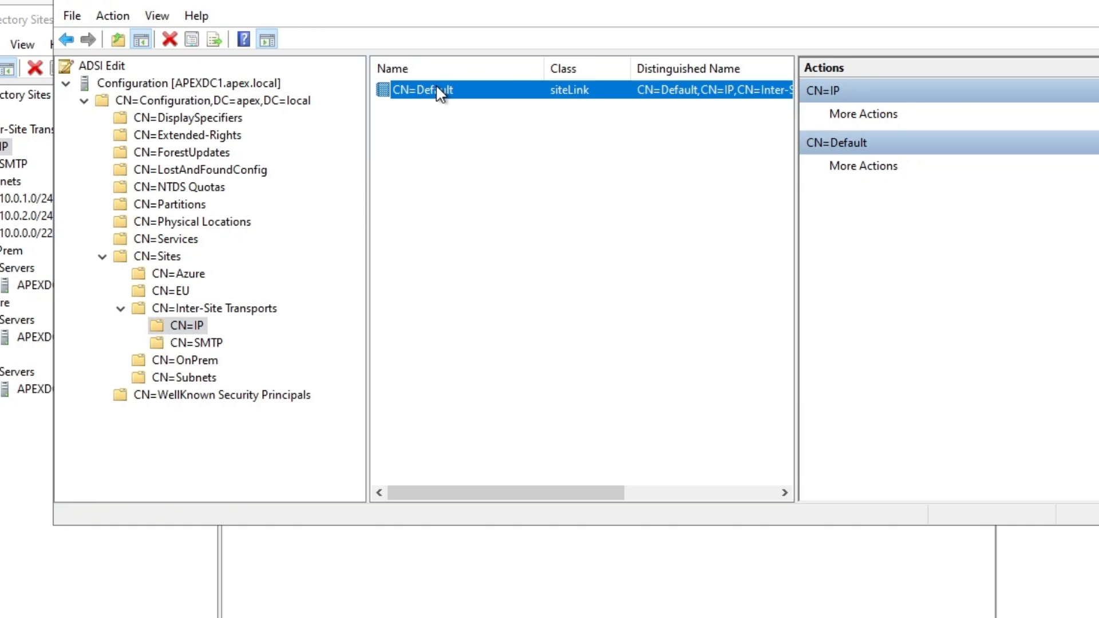
- Move the ADSI Edit window aside to compare CN=Default with the Default link in Active Directory Sites and Services, and bring it back
{"action": "right_click", "coordinate": [437, 88]}
{"action": "left_click", "coordinate": [503, 273]}
{"action": "left_click", "coordinate": [563, 100]}
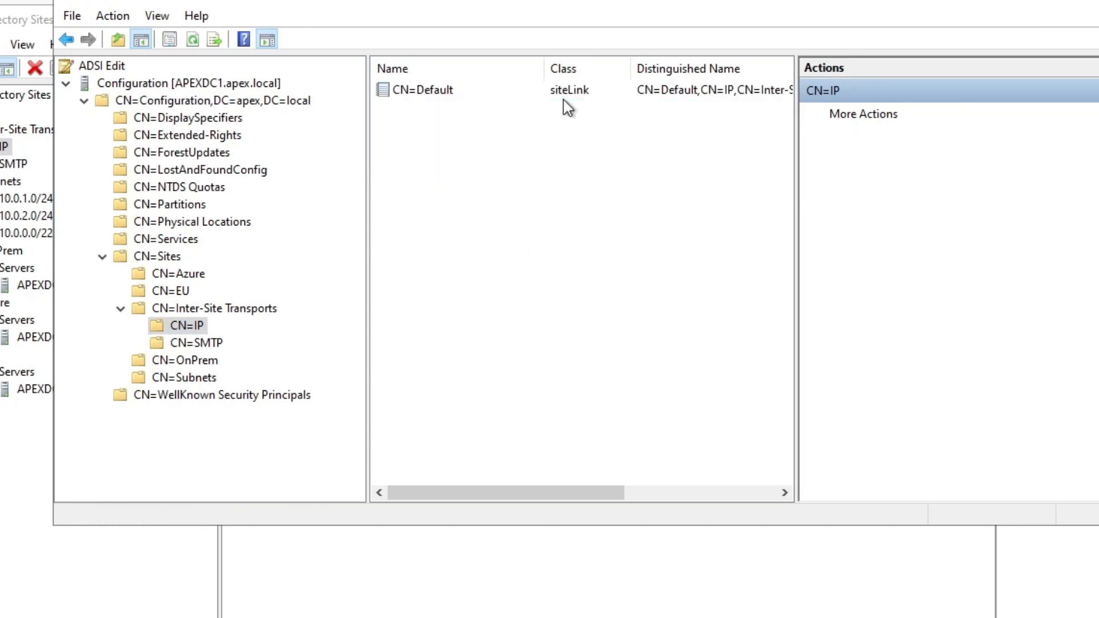
{"action": "left_click", "coordinate": [564, 96]}
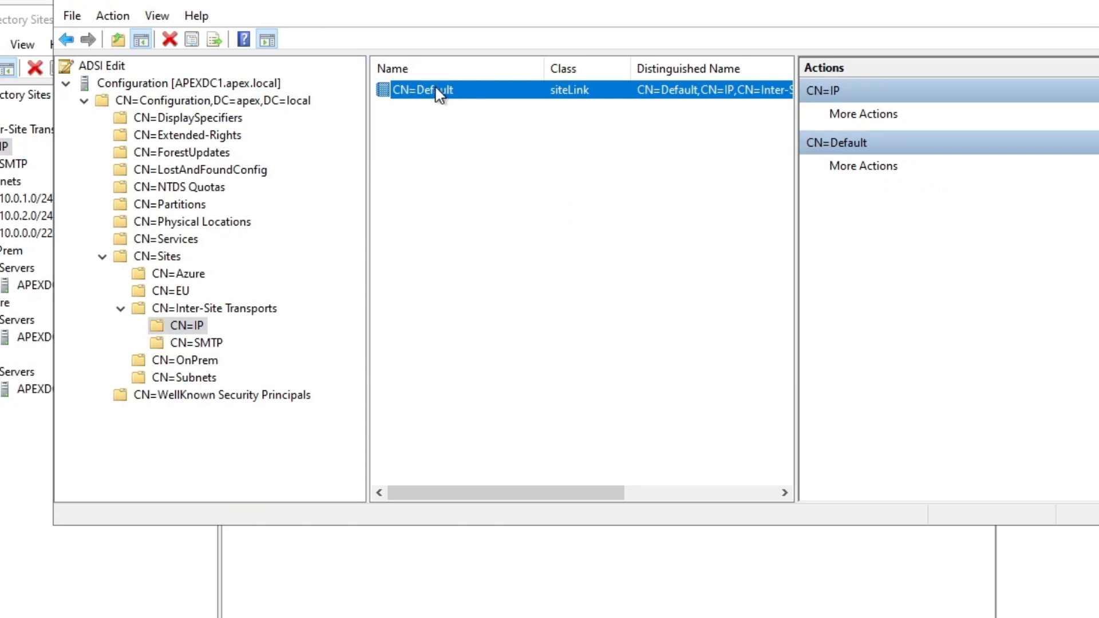
{"action": "left_click_drag", "start_coordinate": [478, 22], "coordinate": [958, 81]}
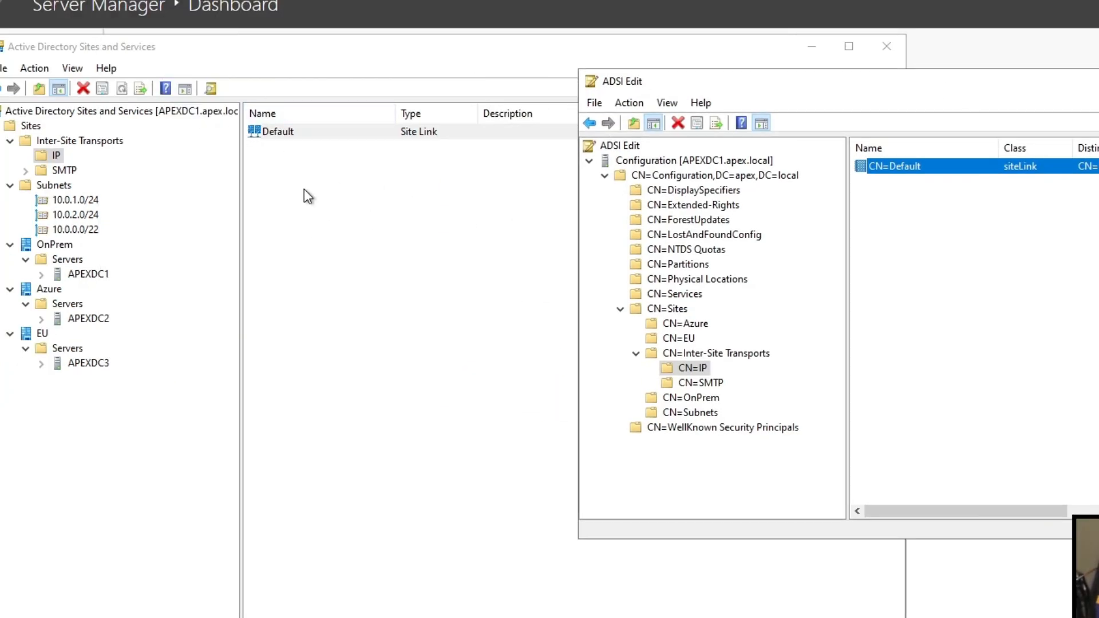
{"action": "left_click_drag", "start_coordinate": [976, 91], "coordinate": [258, 58]}
{"action": "left_click_drag", "start_coordinate": [512, 41], "coordinate": [657, 49]}
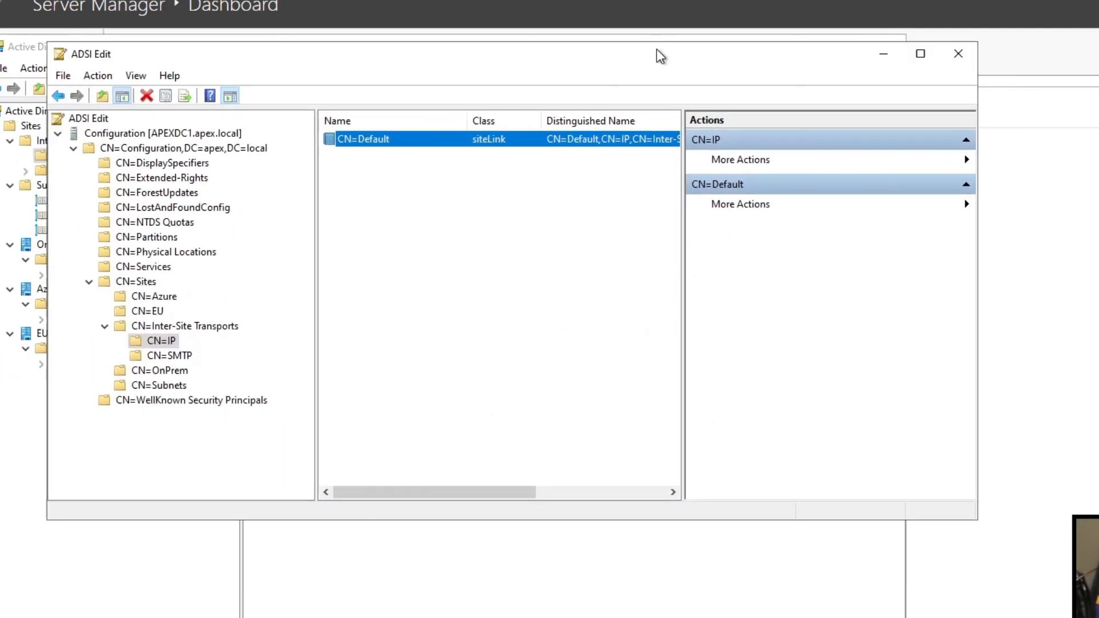
- Set the options attribute of the CN=Default site link to 1, apply the change, and close ADSI Edit
{"action": "right_click", "coordinate": [396, 142]}
{"action": "left_click", "coordinate": [473, 237]}
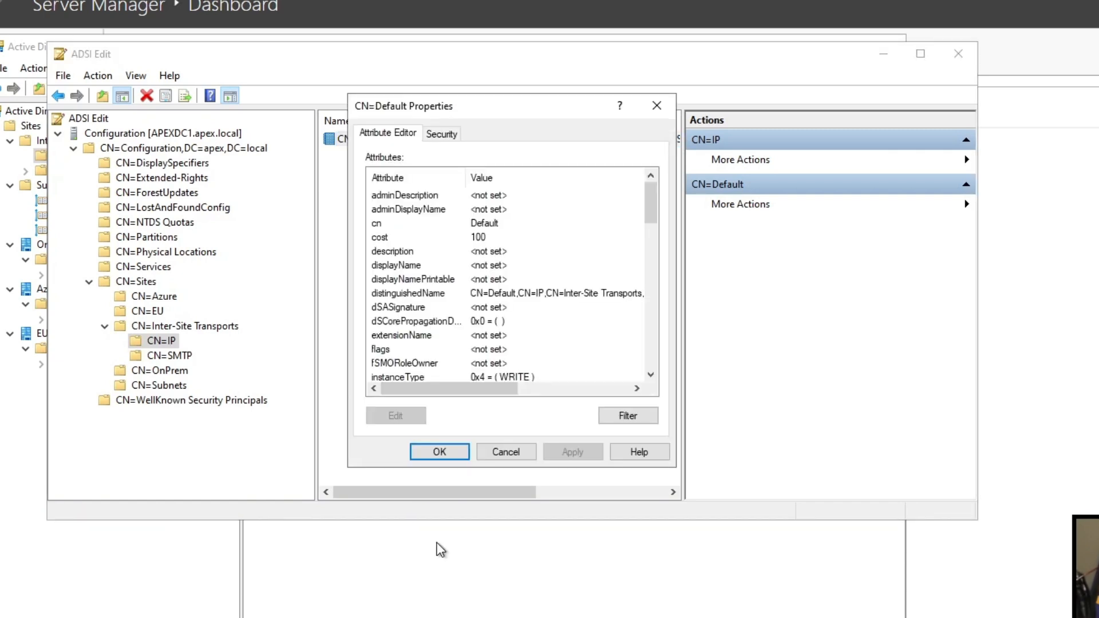
{"action": "left_click", "coordinate": [412, 309]}
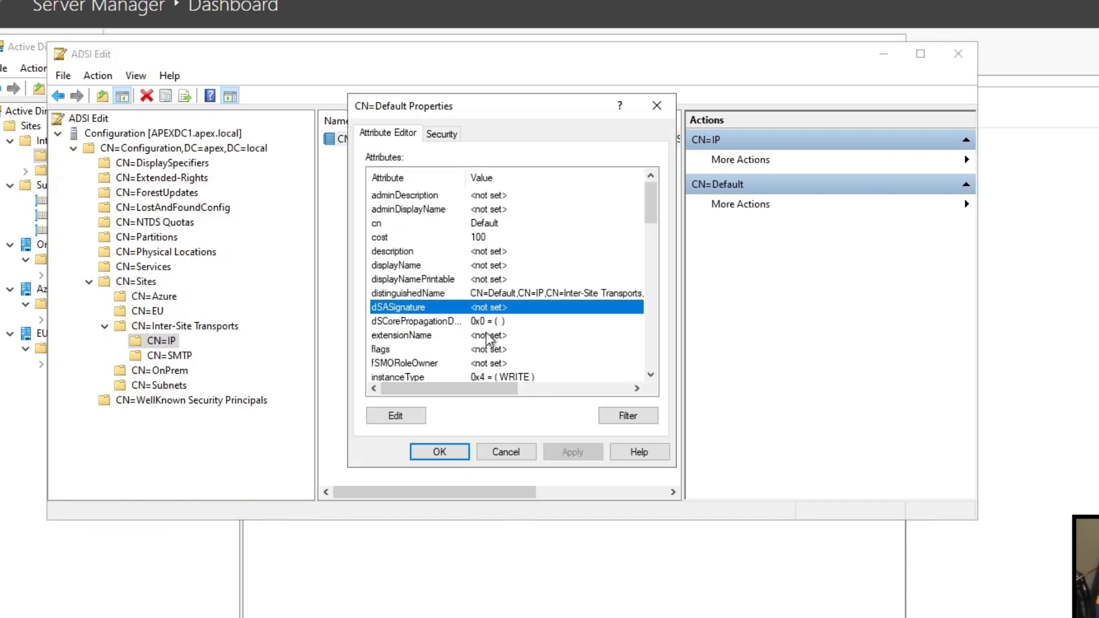
{"action": "scroll", "coordinate": [486, 337], "scroll_direction": "down", "scroll_amount": 10}
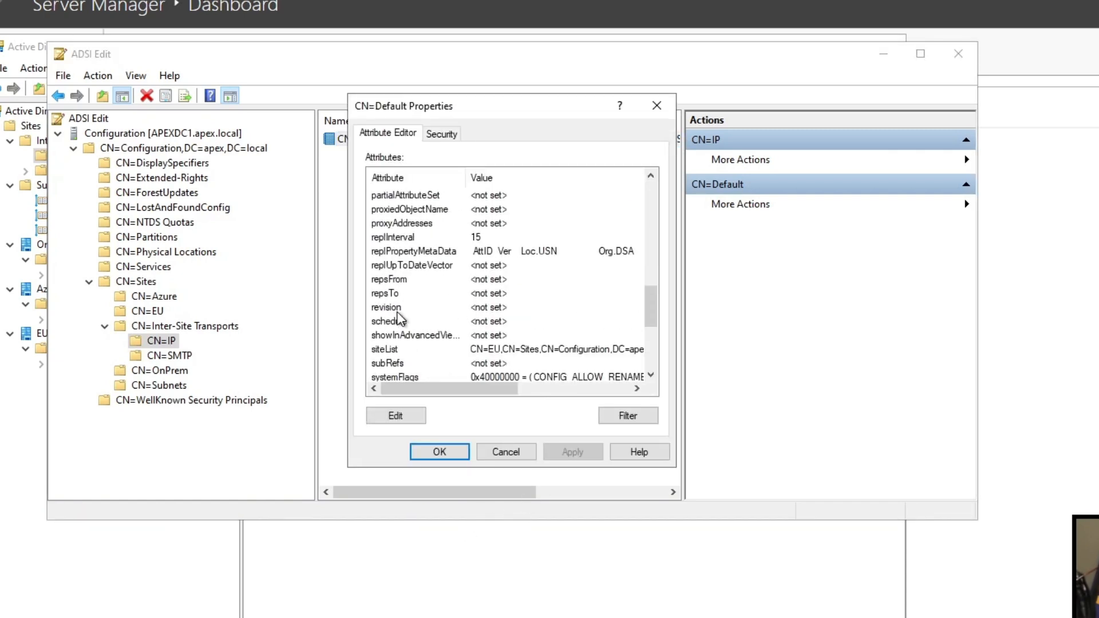
{"action": "scroll", "coordinate": [455, 320], "scroll_direction": "up", "scroll_amount": 2}
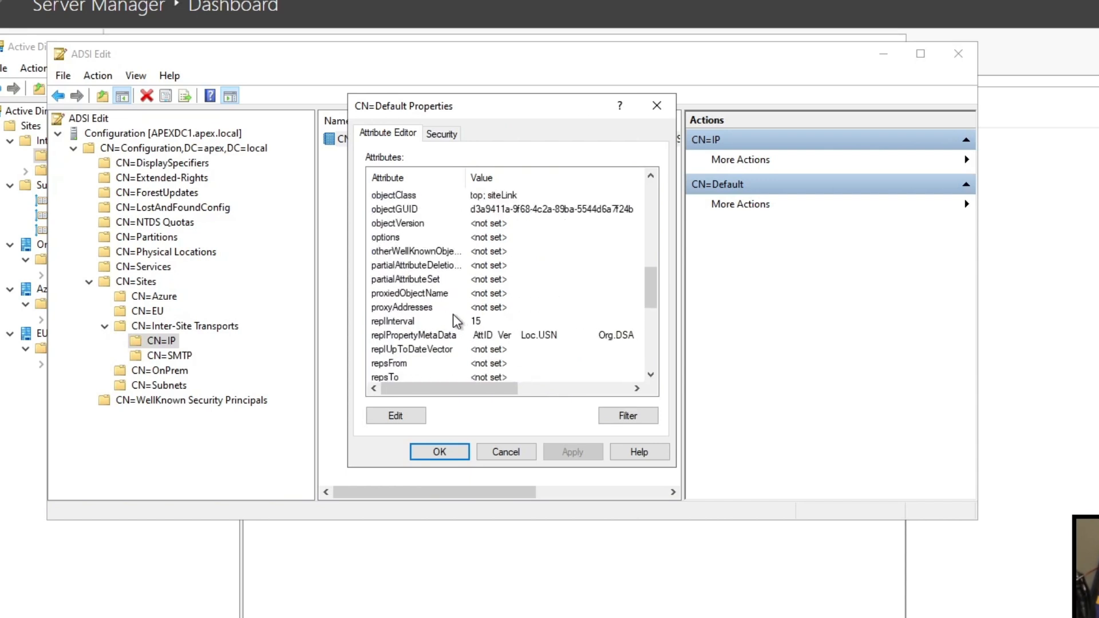
{"action": "left_click", "coordinate": [394, 237]}
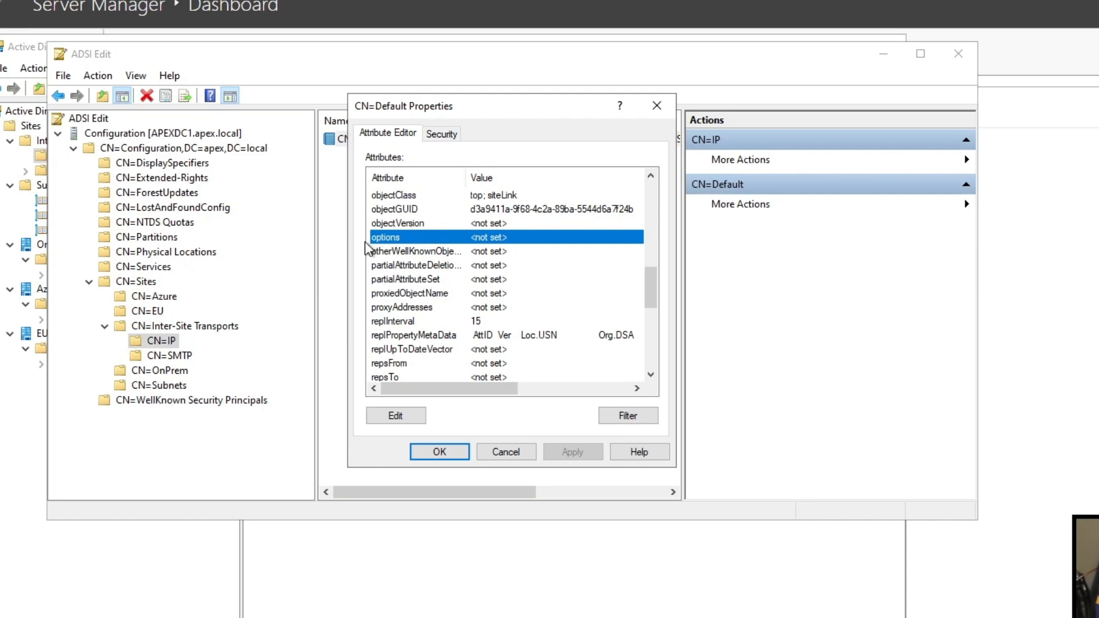
{"action": "double_click", "coordinate": [409, 235]}
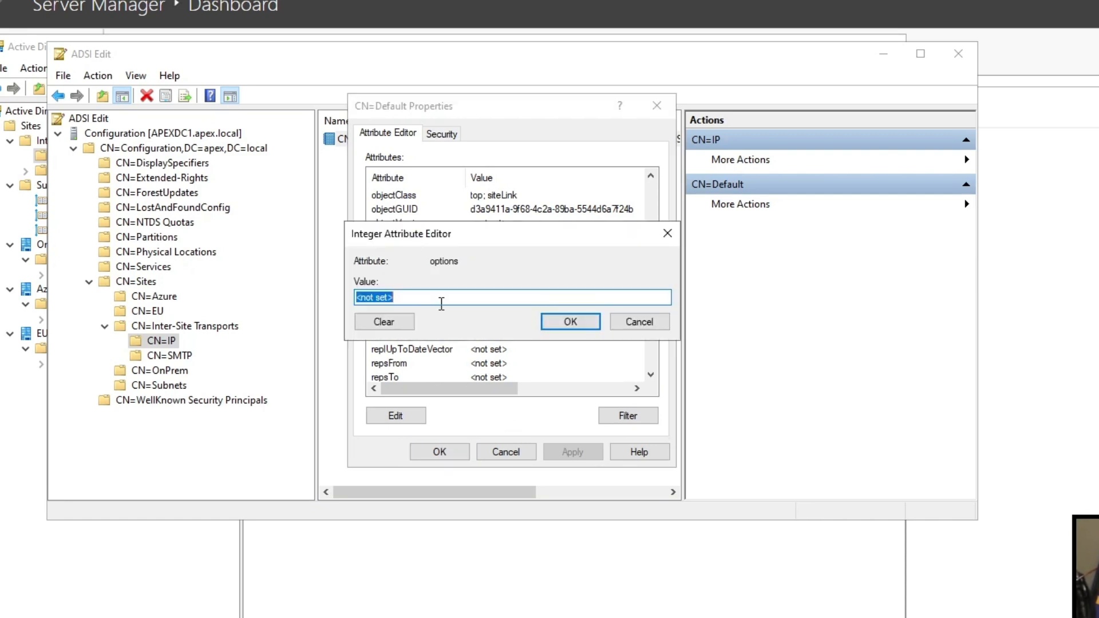
{"action": "type", "text": "1"}
{"action": "left_click", "coordinate": [570, 321]}
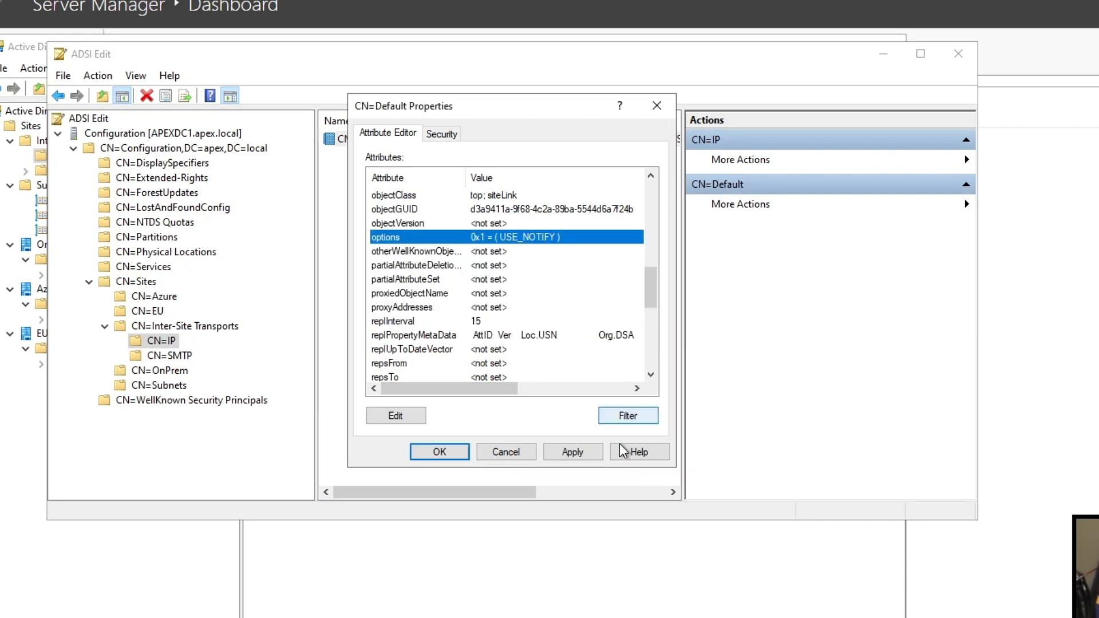
{"action": "left_click", "coordinate": [573, 455]}
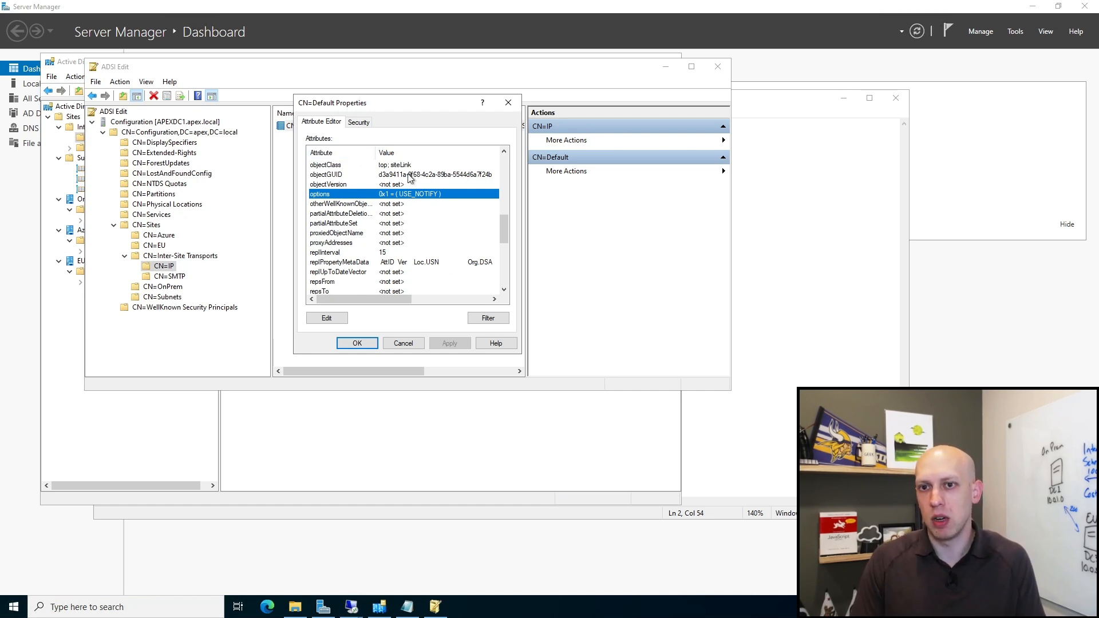
{"action": "left_click", "coordinate": [361, 343]}
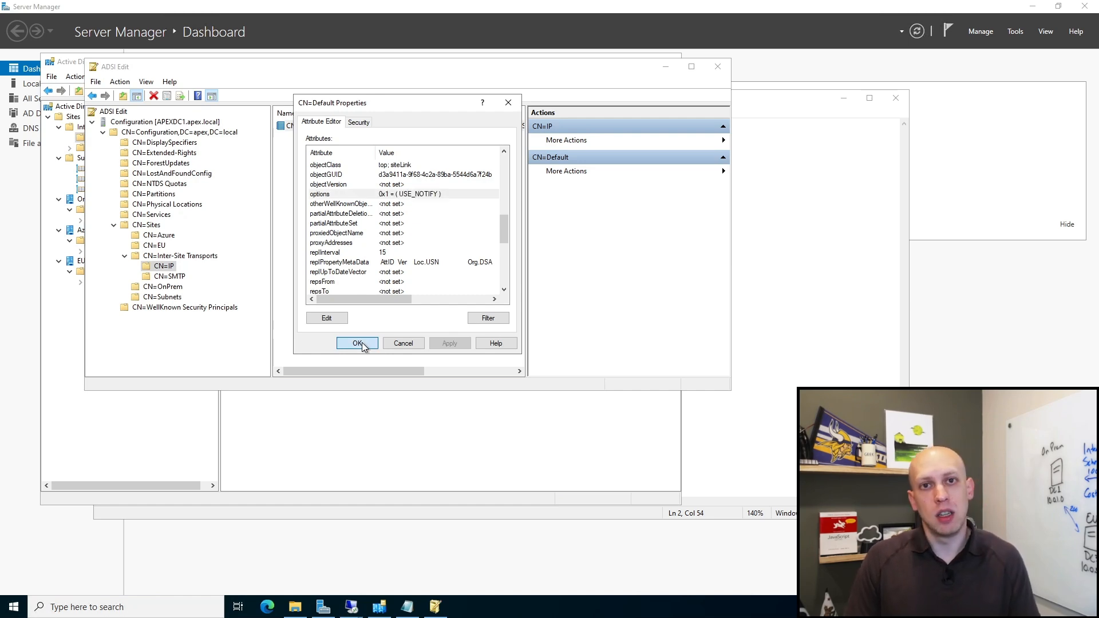
{"action": "left_click", "coordinate": [717, 69]}
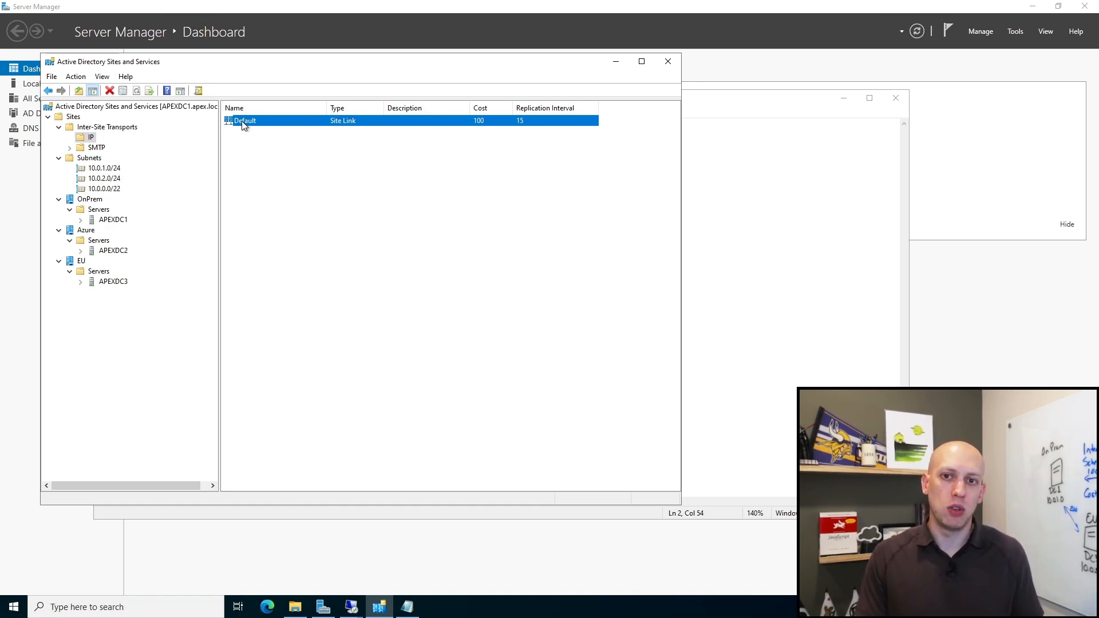
{"action": "key", "text": "F2"}
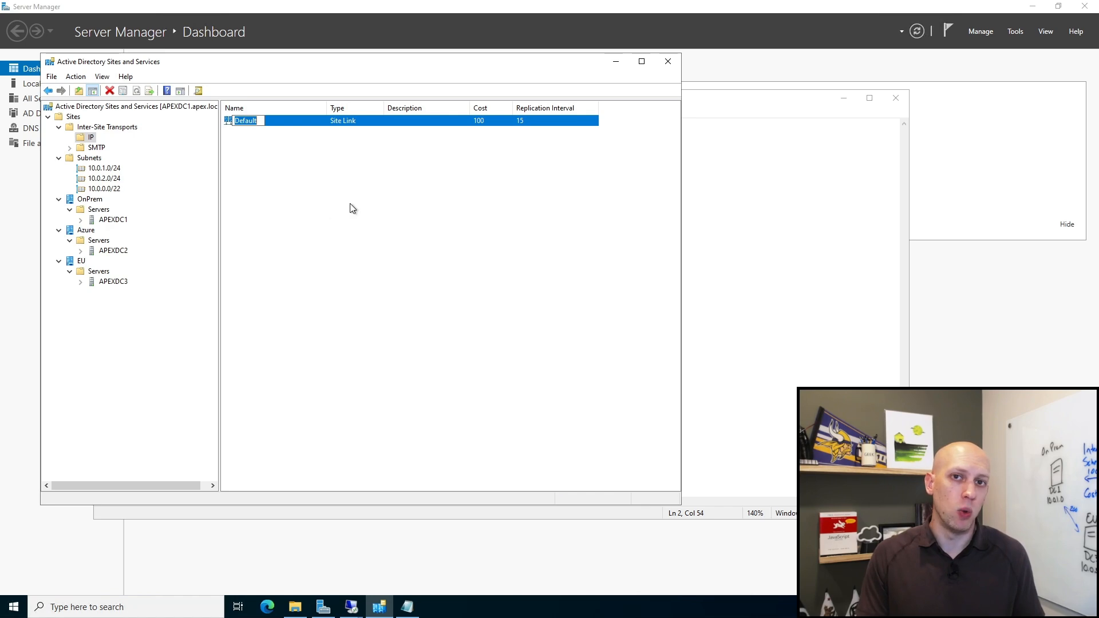
{"action": "key", "text": "Return"}
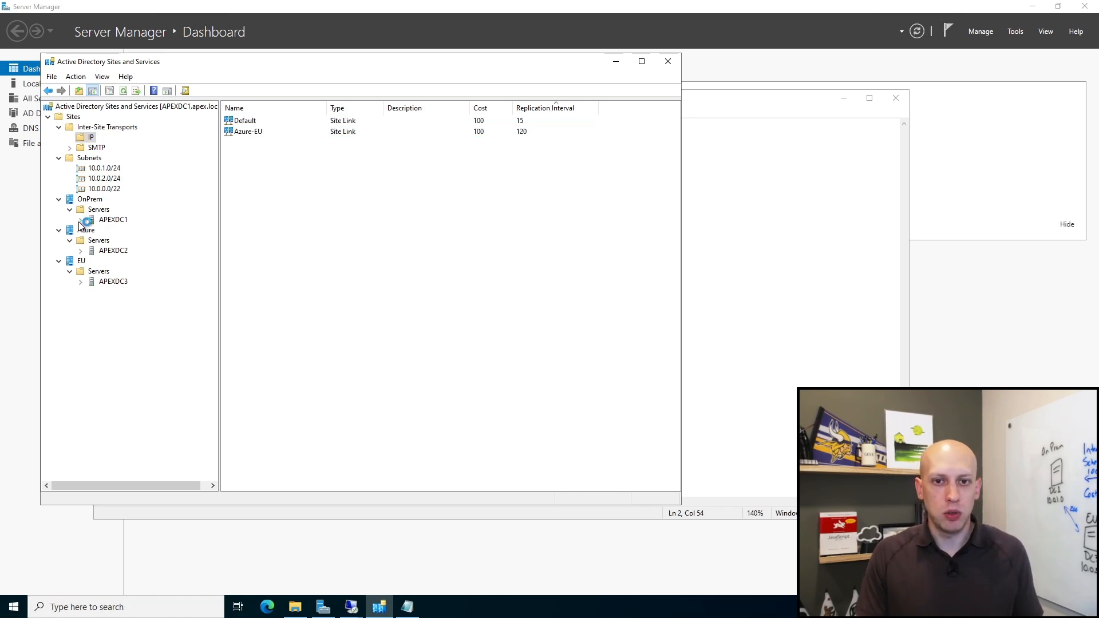
- Examine the replication connections in the NTDS Settings of APEXDC1, and collapse that server again
{"action": "left_click", "coordinate": [81, 220]}
{"action": "left_click", "coordinate": [131, 232]}
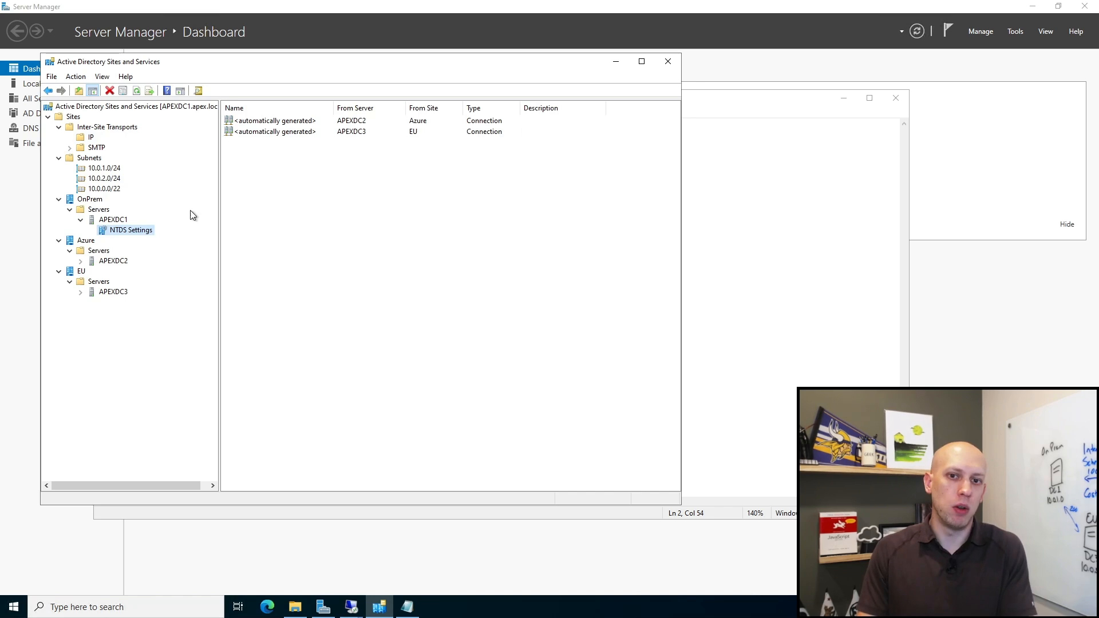
{"action": "left_click", "coordinate": [80, 221]}
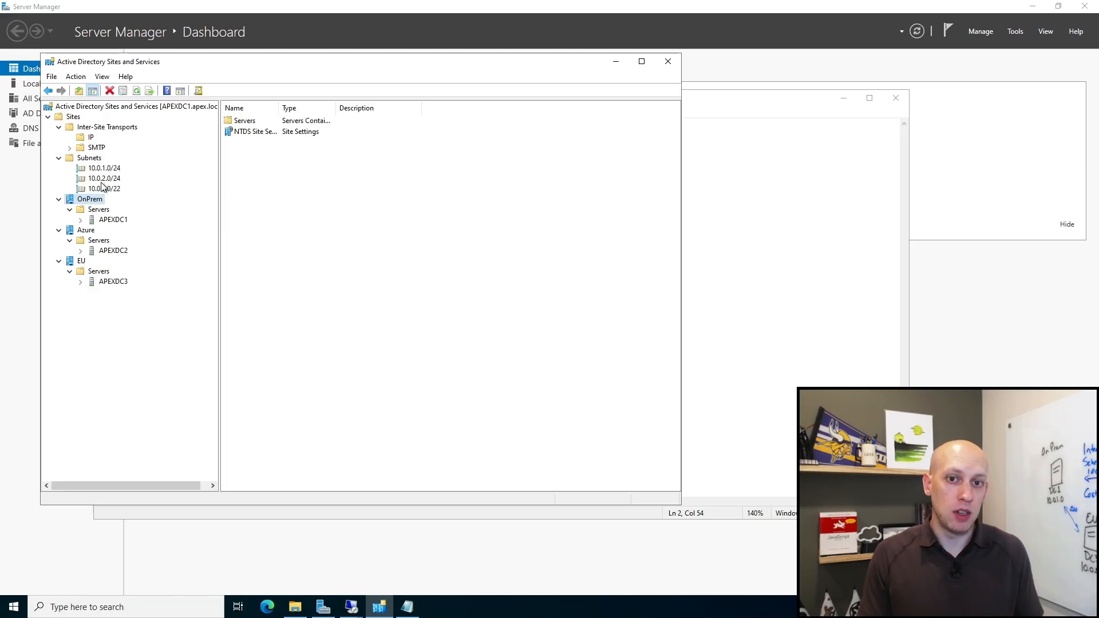
- Review the 10.0.1.0/24 subnet, the OnPrem site with its APEXDC1 server, and the site assignments of all subnets
{"action": "left_click", "coordinate": [105, 169]}
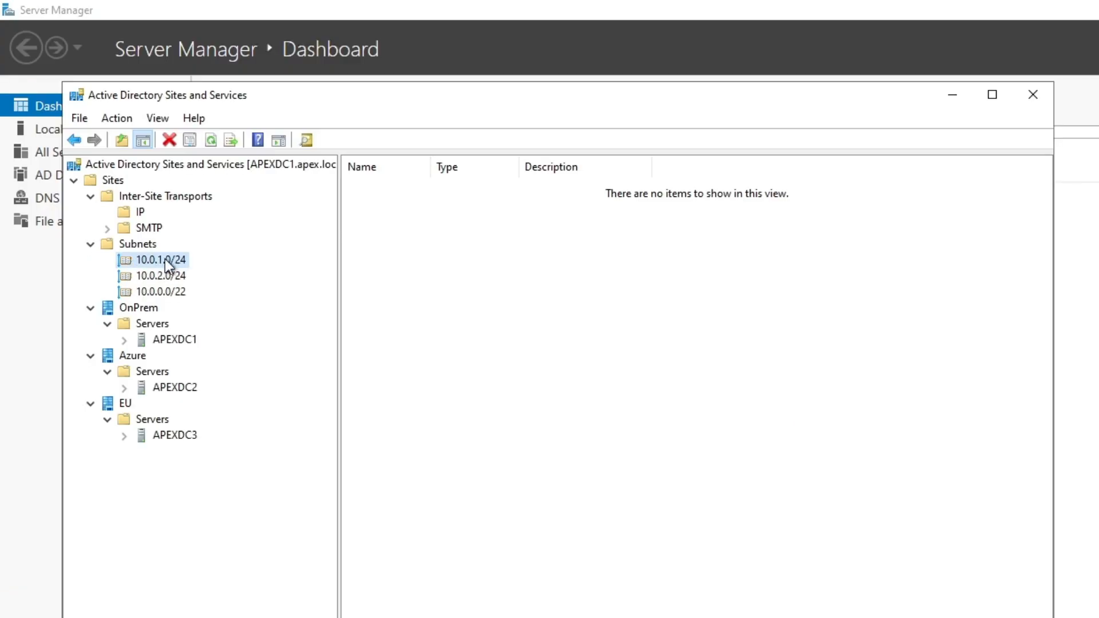
{"action": "left_click", "coordinate": [149, 309]}
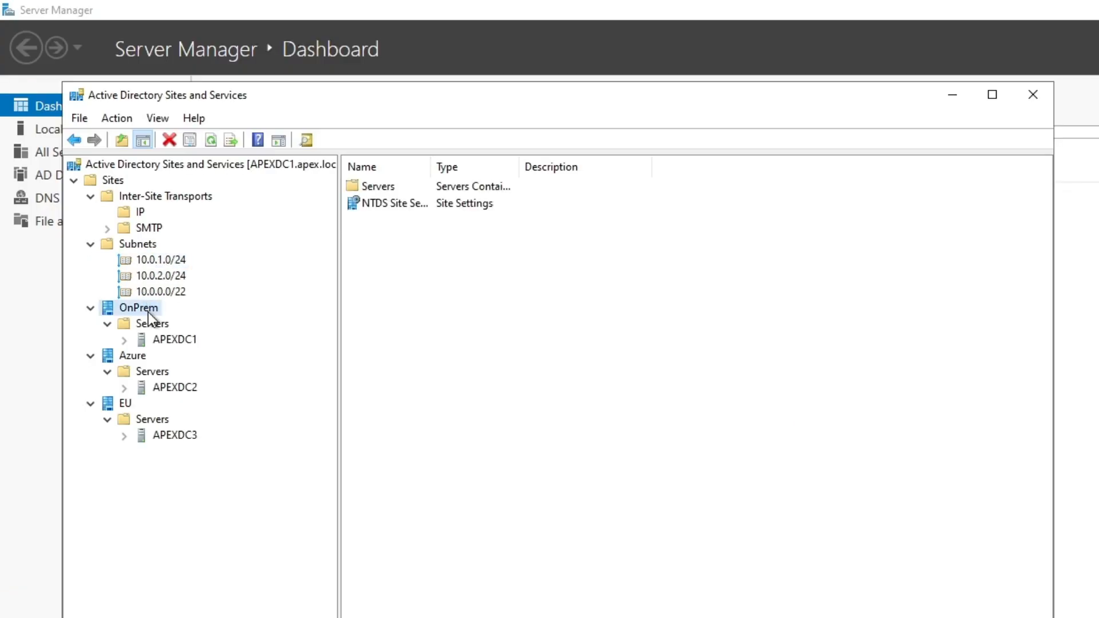
{"action": "left_click", "coordinate": [166, 339]}
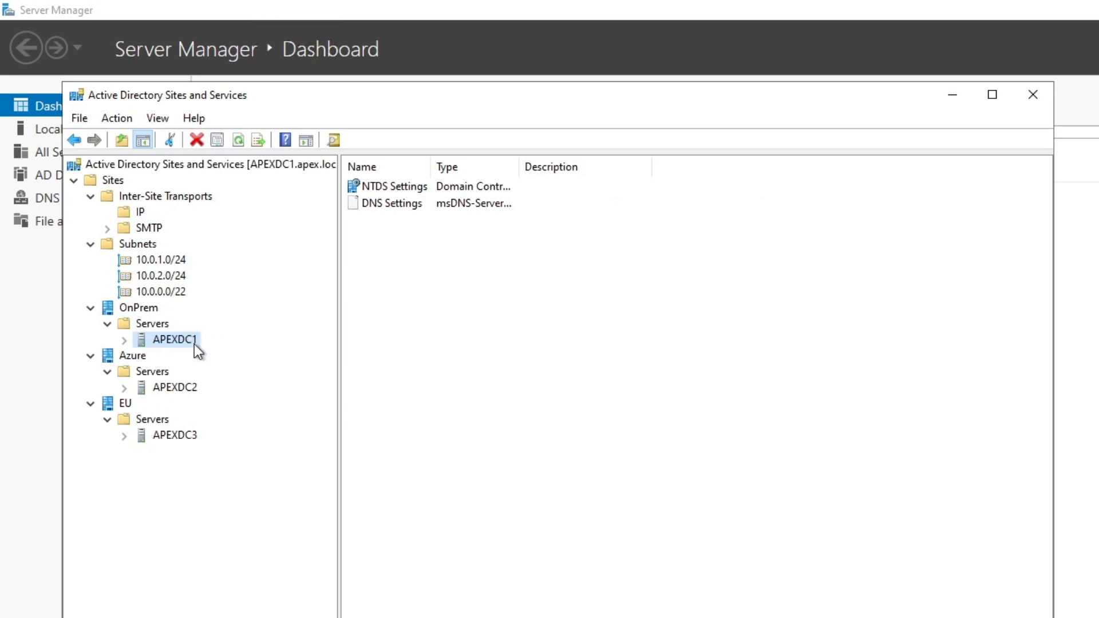
{"action": "left_click", "coordinate": [139, 245]}
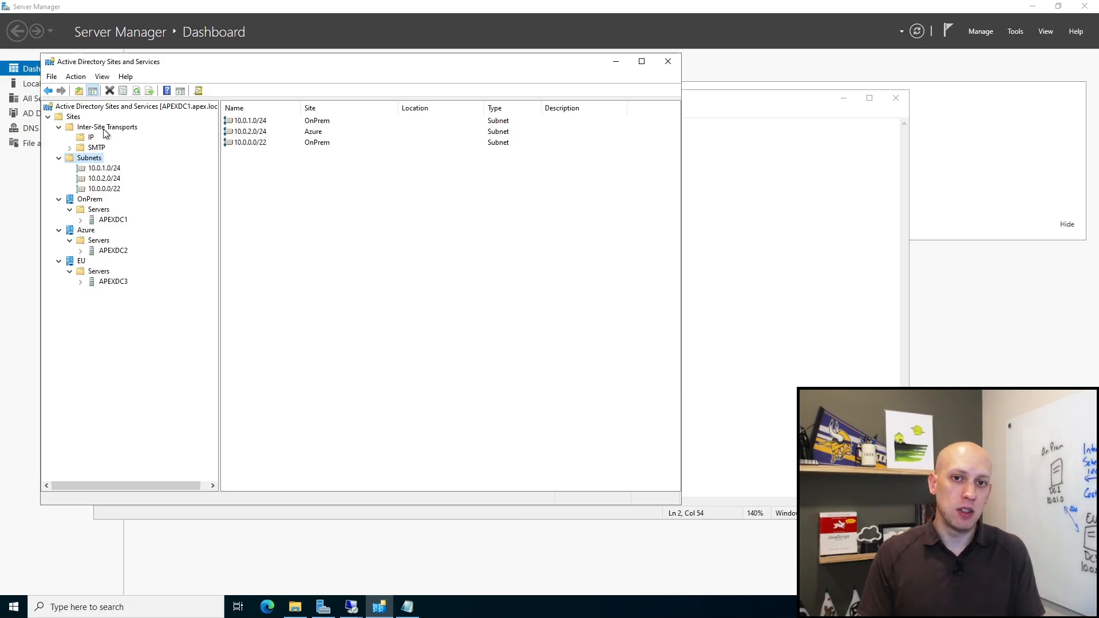
- Review the IP site links, the Default link's member sites, cost and interval, and its replication schedule, and close the properties
{"action": "left_click", "coordinate": [91, 137]}
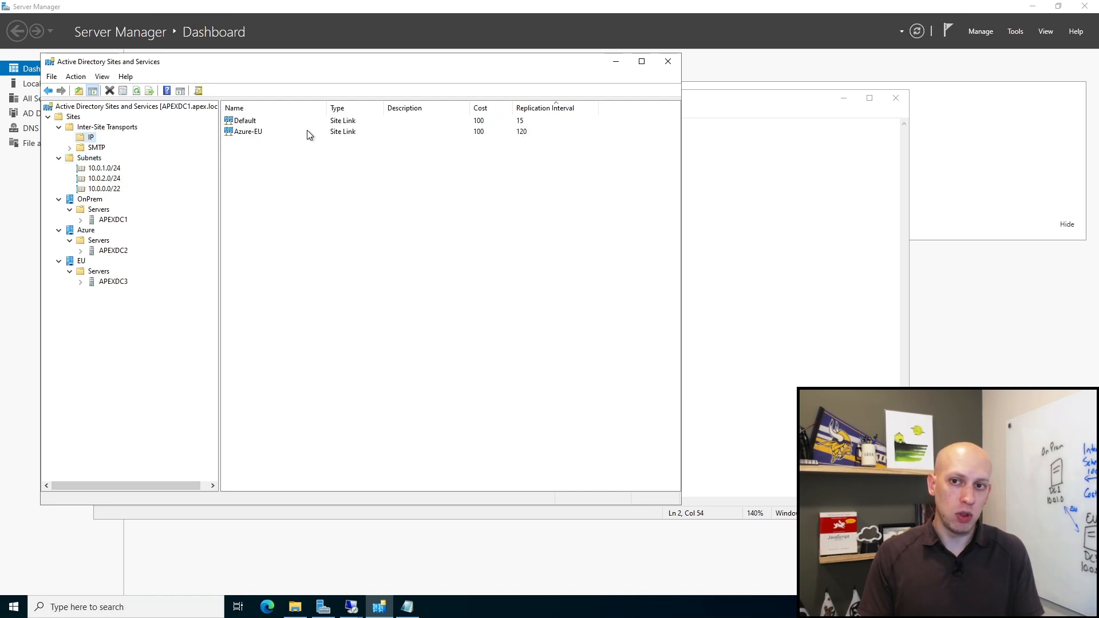
{"action": "left_click", "coordinate": [486, 120]}
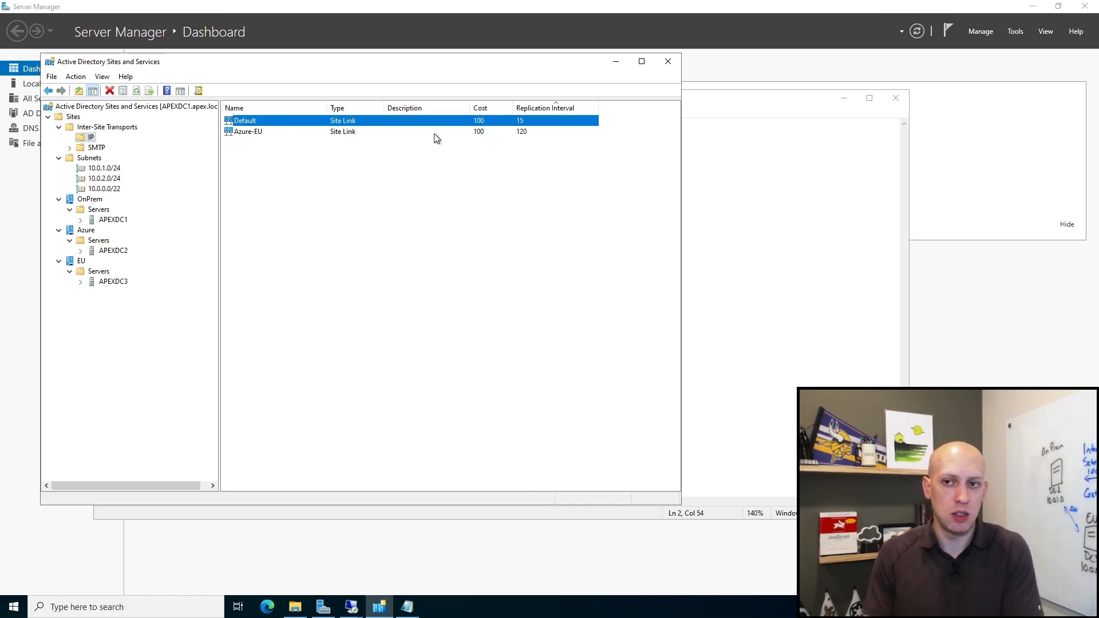
{"action": "double_click", "coordinate": [296, 121]}
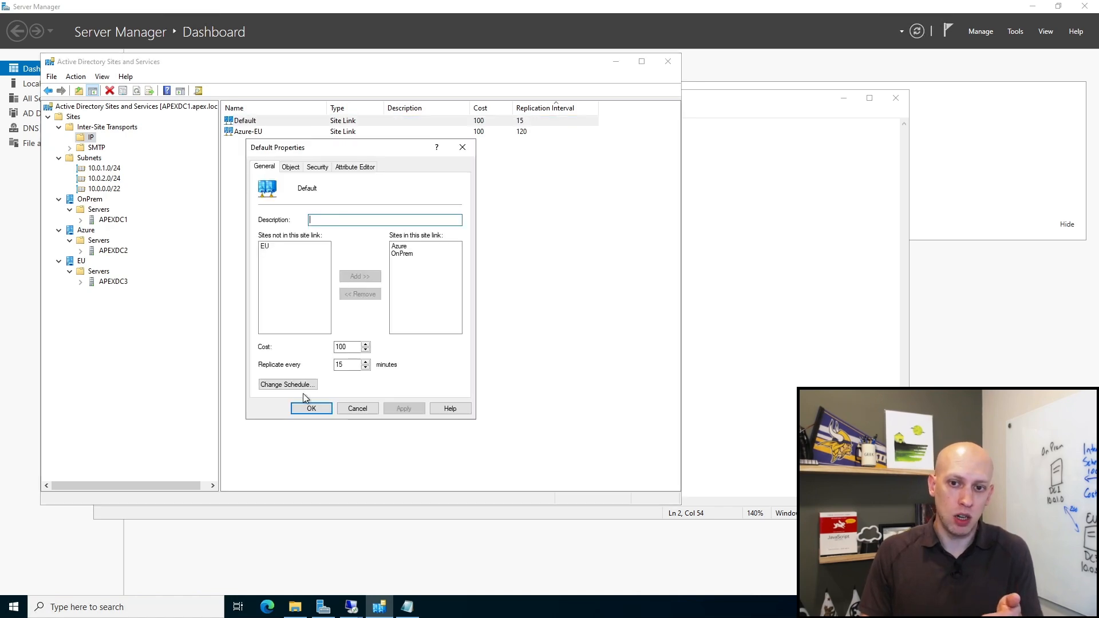
{"action": "left_click", "coordinate": [302, 387]}
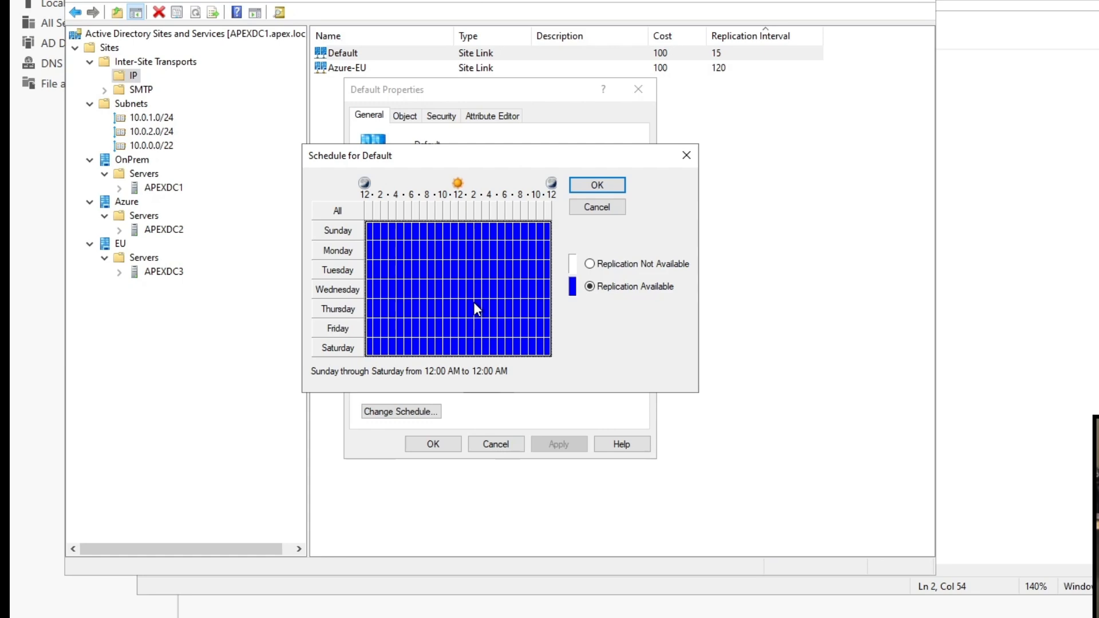
{"action": "left_click", "coordinate": [597, 185]}
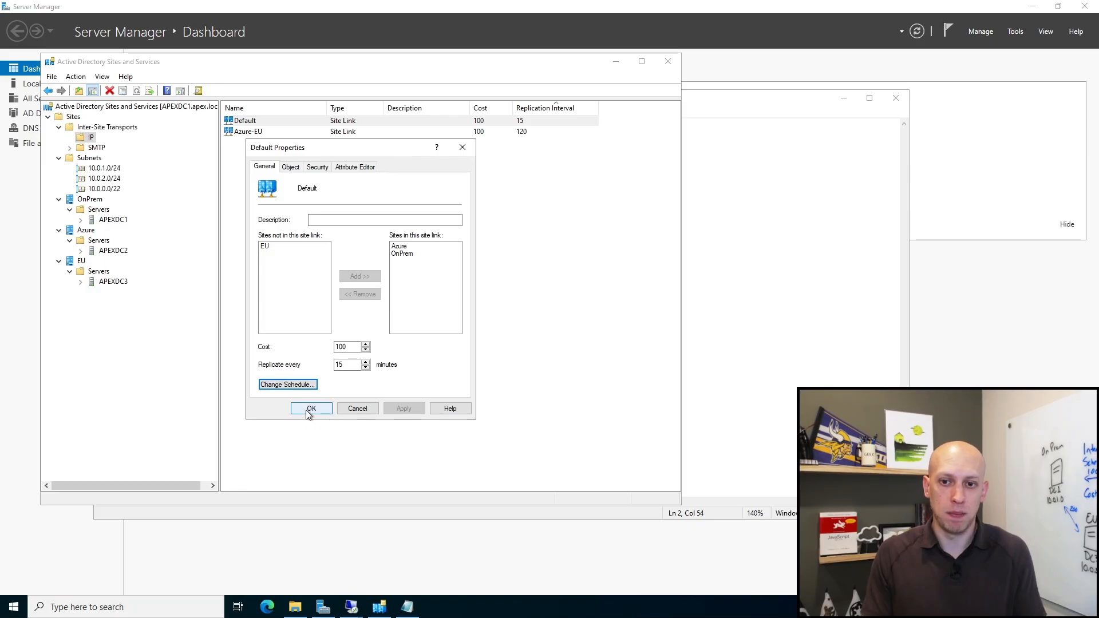
{"action": "left_click", "coordinate": [310, 409]}
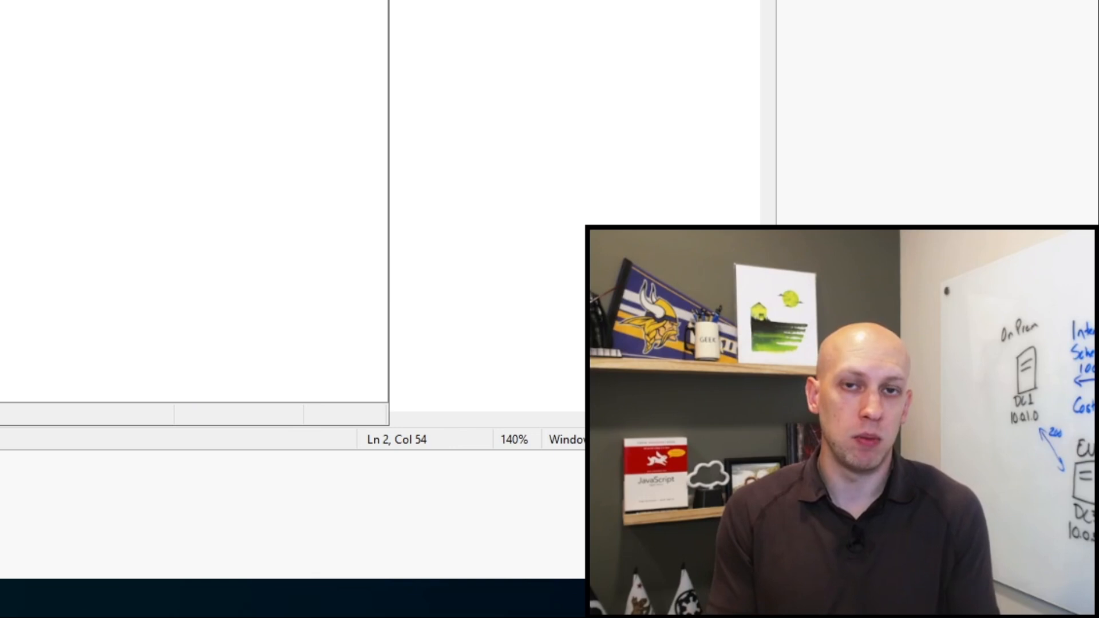
- Open an administrator Windows PowerShell session, set its font size to 28, and reposition the enlarged window
{"action": "right_click", "coordinate": [20, 609]}
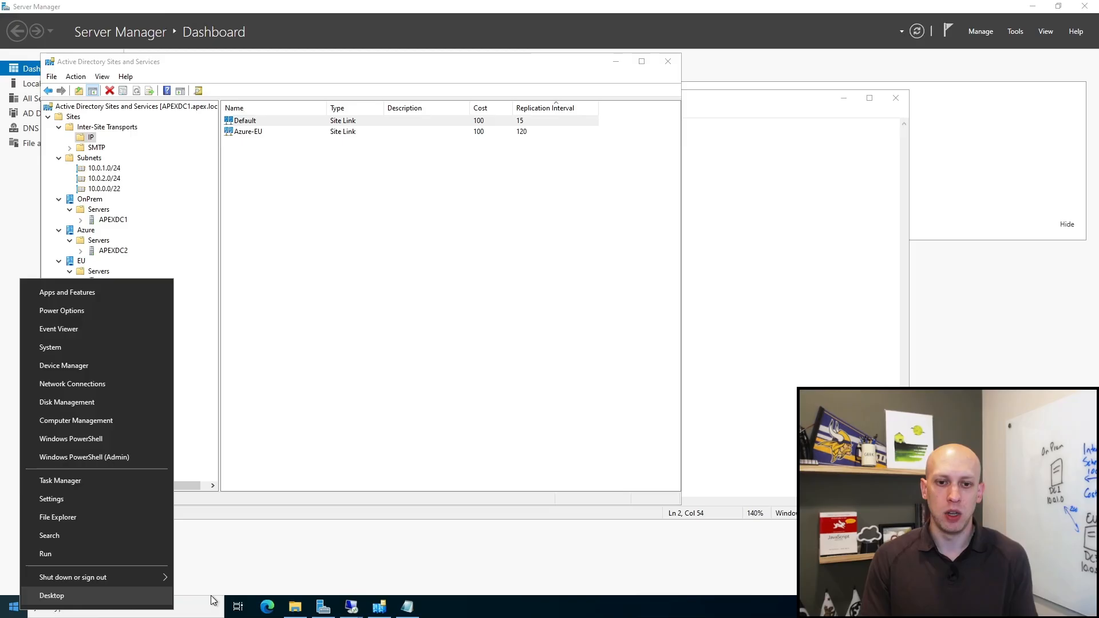
{"action": "left_click", "coordinate": [106, 439]}
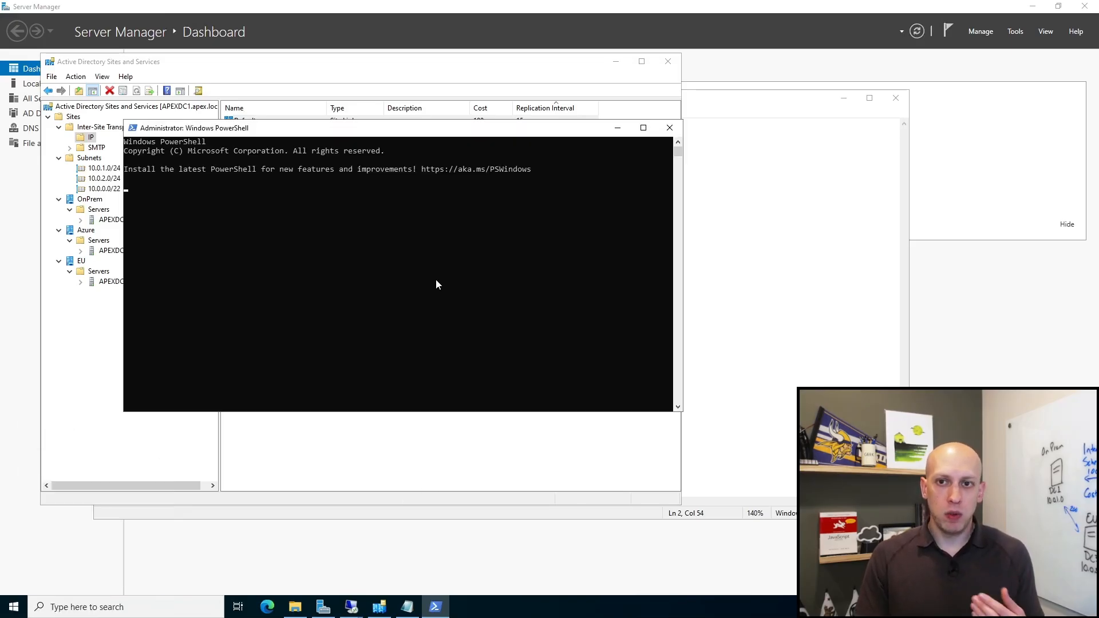
{"action": "left_click", "coordinate": [132, 128]}
{"action": "left_click", "coordinate": [173, 248]}
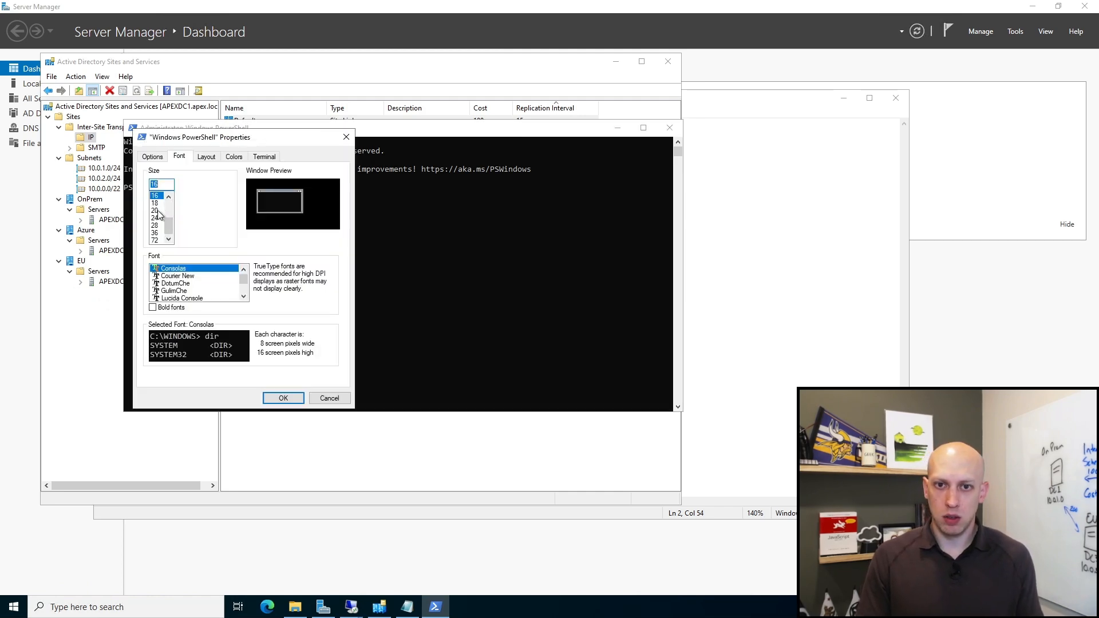
{"action": "left_click", "coordinate": [155, 210]}
{"action": "left_click", "coordinate": [155, 218]}
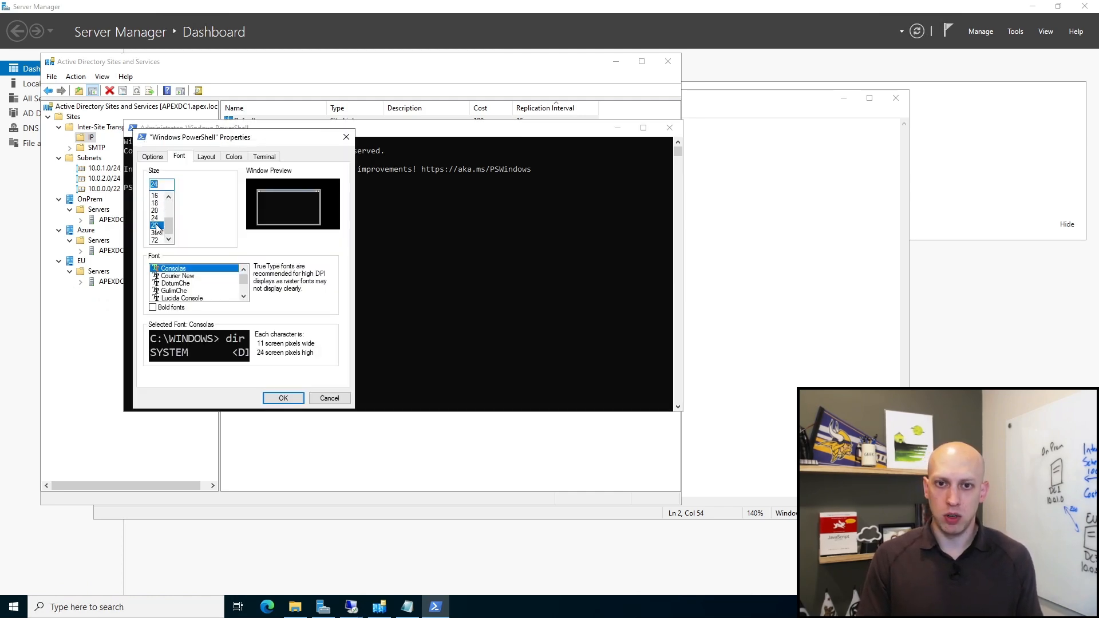
{"action": "left_click", "coordinate": [293, 399]}
{"action": "left_click_drag", "start_coordinate": [667, 135], "coordinate": [638, 70]}
{"action": "left_click", "coordinate": [321, 195]}
{"action": "key", "text": "Escape"}
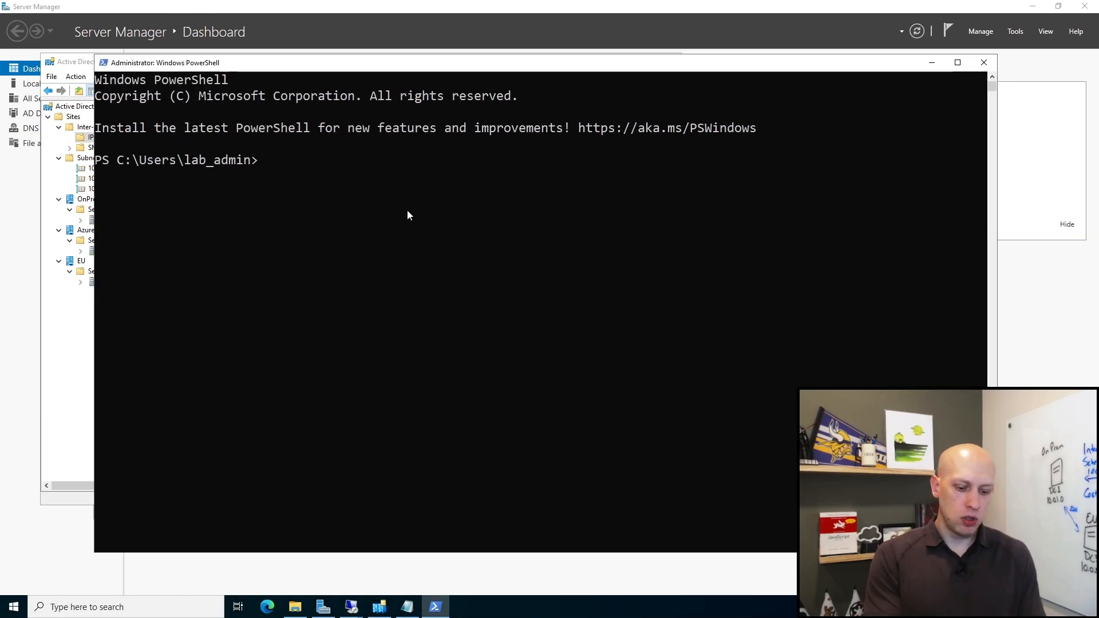
- Run repadmin without arguments and read through its supported commands, including /kcc, /replicate and /replsummary
{"action": "type", "text": "repadmin"}
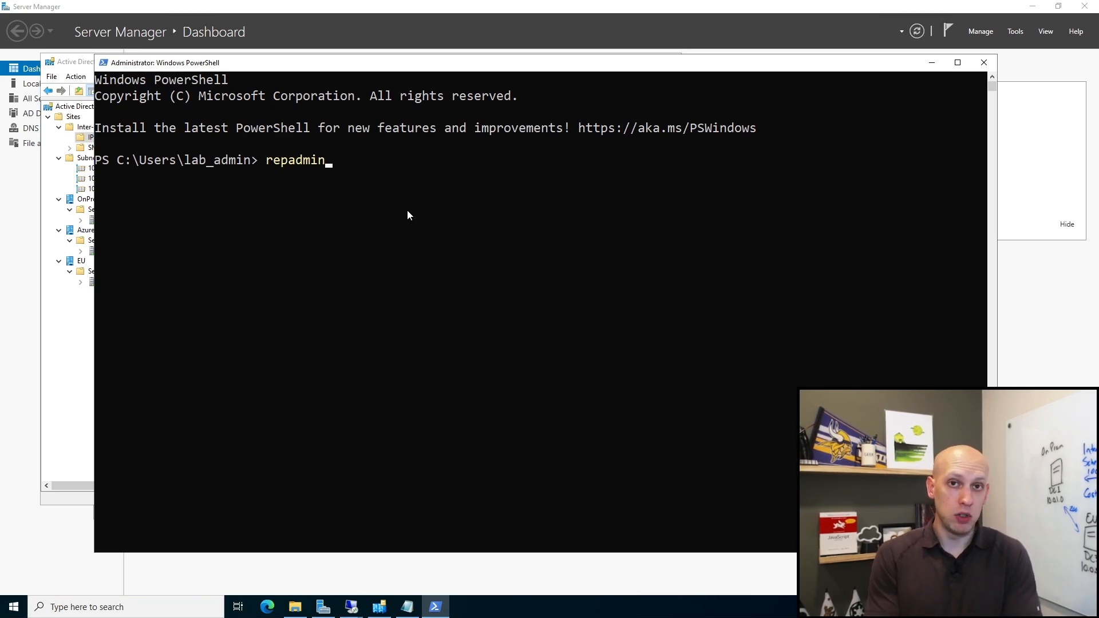
{"action": "key", "text": "Return"}
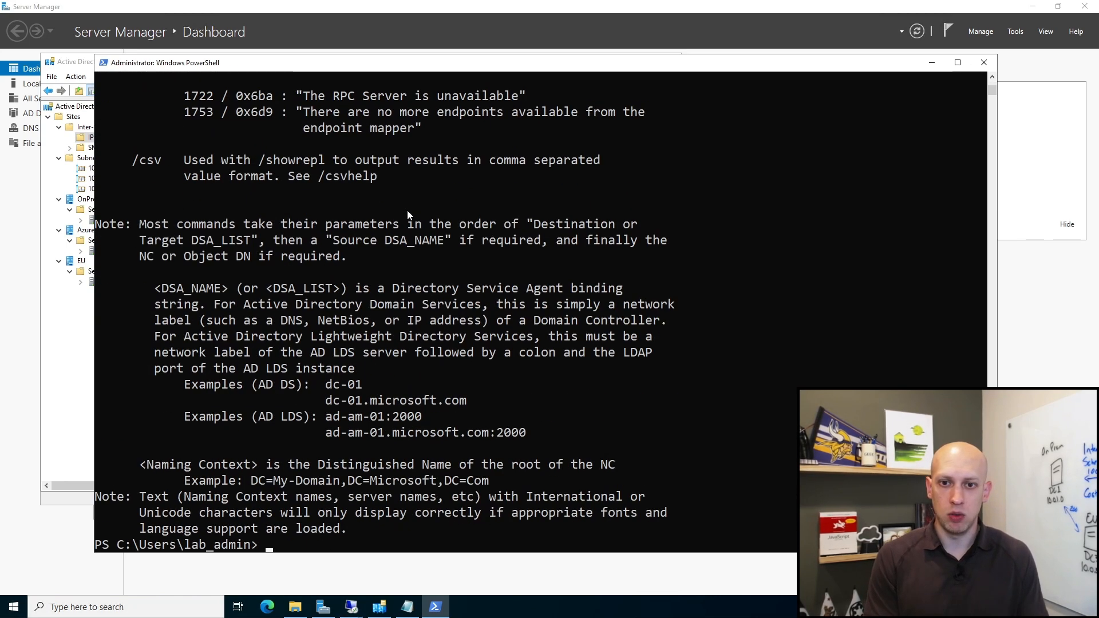
{"action": "scroll", "coordinate": [309, 318], "scroll_direction": "up", "scroll_amount": 15}
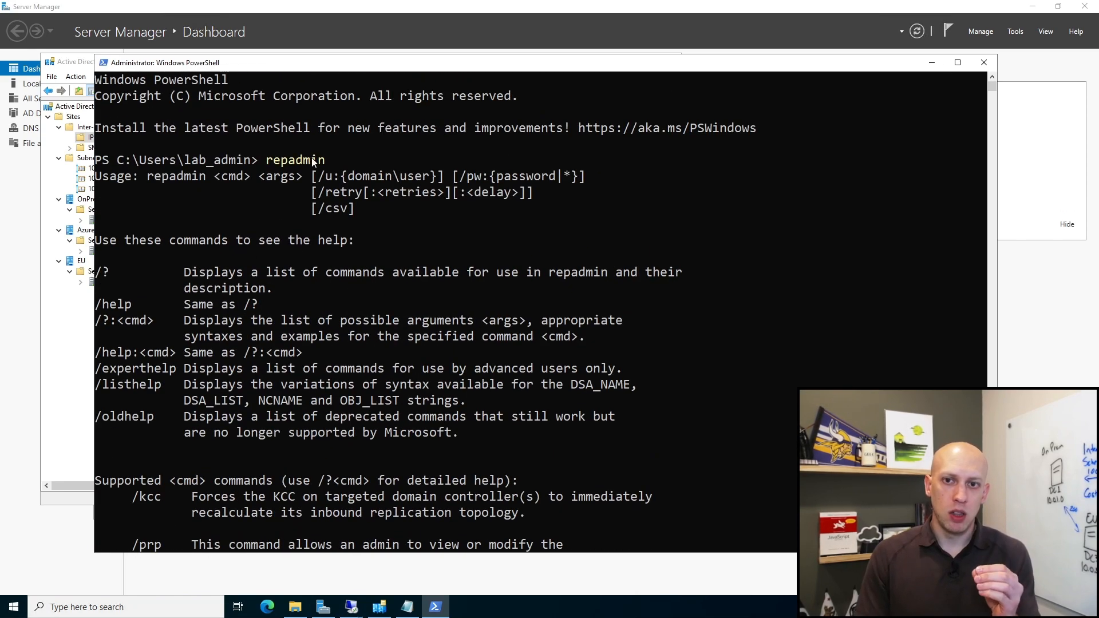
{"action": "left_click_drag", "start_coordinate": [266, 162], "coordinate": [324, 162]}
{"action": "scroll", "coordinate": [249, 207], "scroll_direction": "down", "scroll_amount": 4}
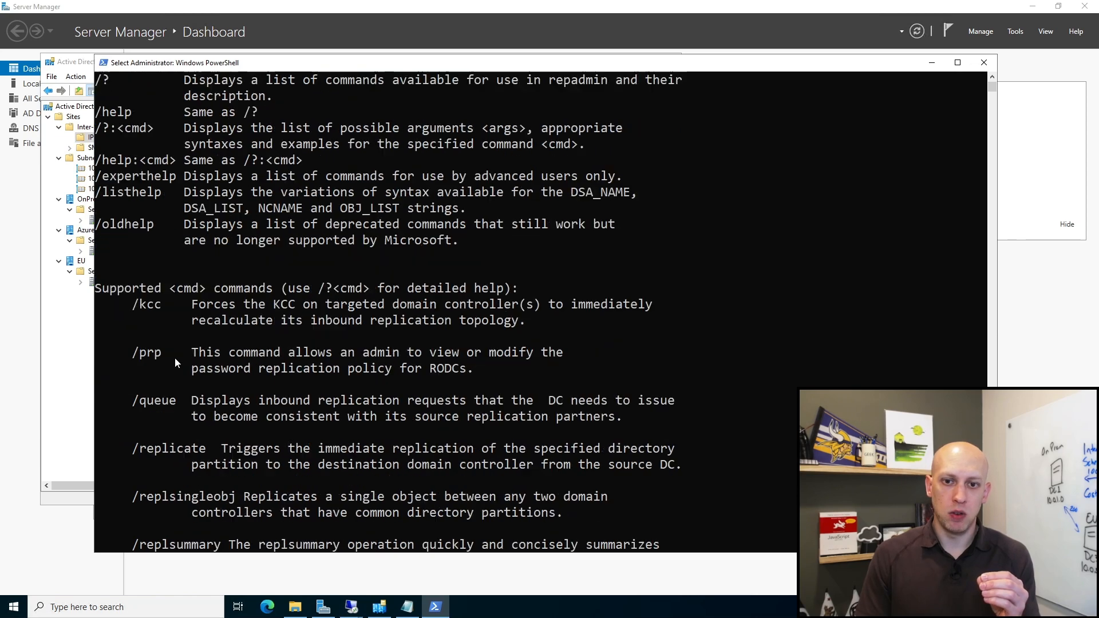
{"action": "scroll", "coordinate": [126, 231], "scroll_direction": "down", "scroll_amount": 2}
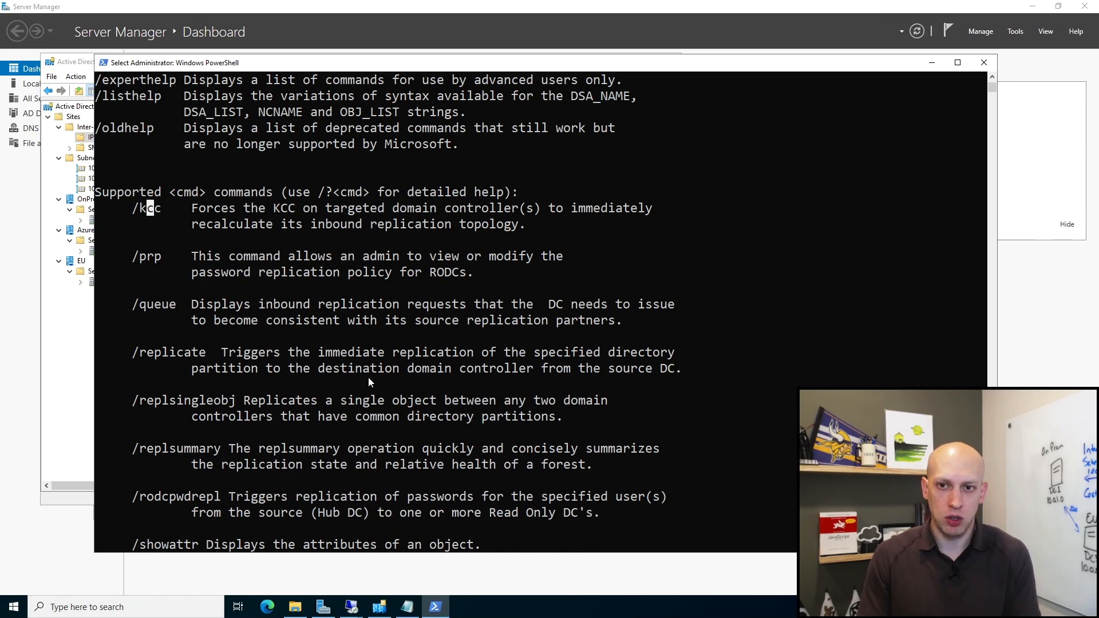
{"action": "scroll", "coordinate": [252, 219], "scroll_direction": "down", "scroll_amount": 4}
{"action": "scroll", "coordinate": [139, 221], "scroll_direction": "up", "scroll_amount": 5}
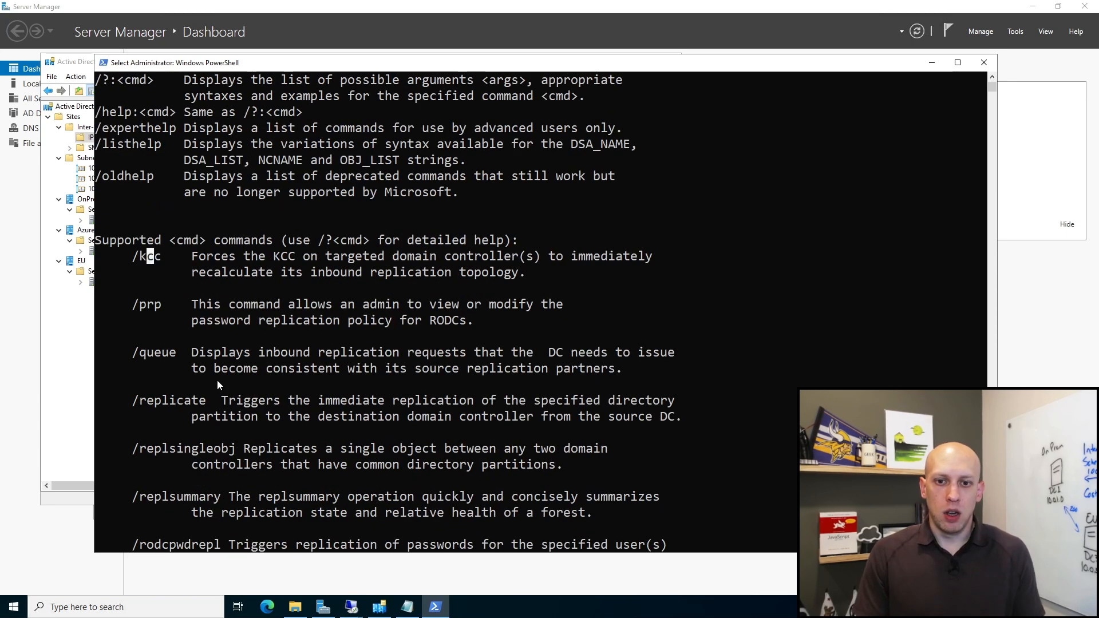
{"action": "scroll", "coordinate": [217, 379], "scroll_direction": "down", "scroll_amount": 4}
{"action": "left_click_drag", "start_coordinate": [139, 306], "coordinate": [218, 309]}
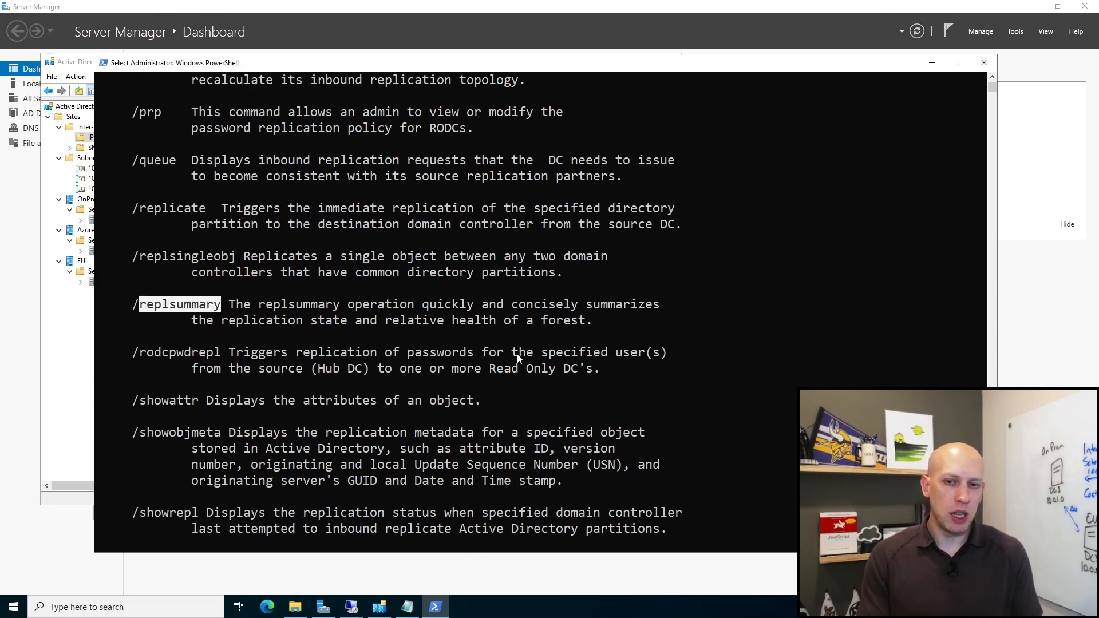
- Run repadmin /replsummary to produce the replication summary
{"action": "key", "text": "Up"}
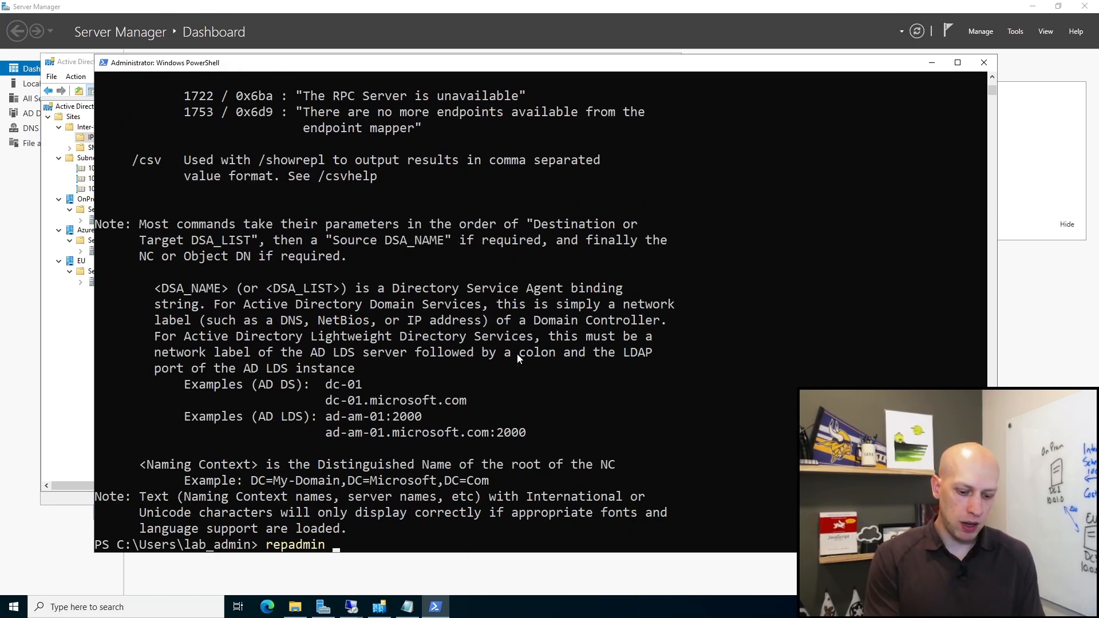
{"action": "type", "text": "/replsummary"}
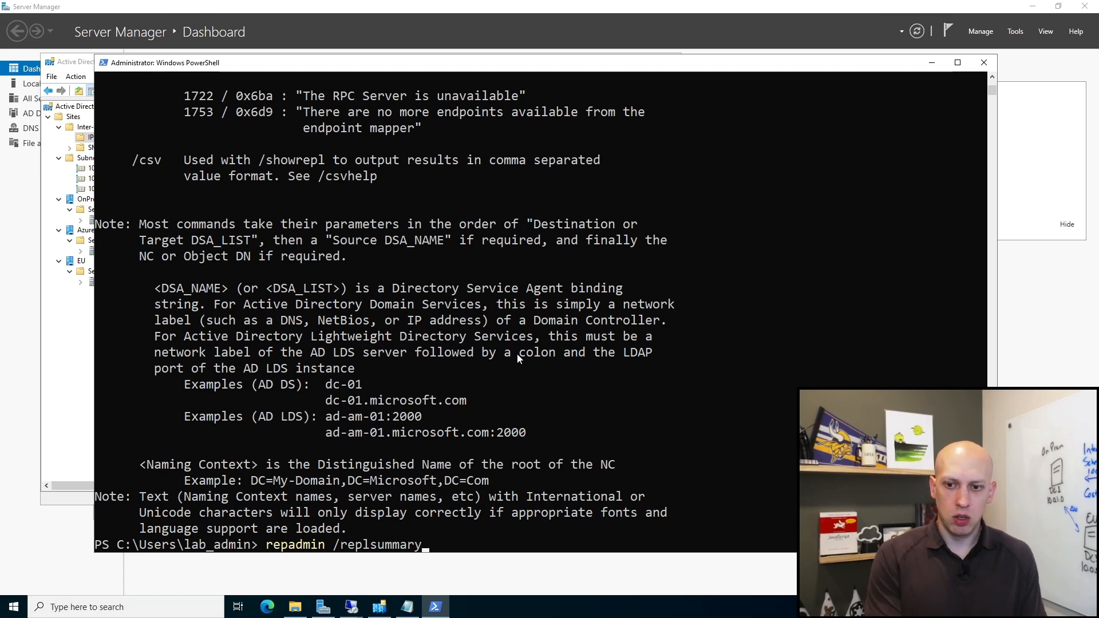
{"action": "key", "text": "Return"}
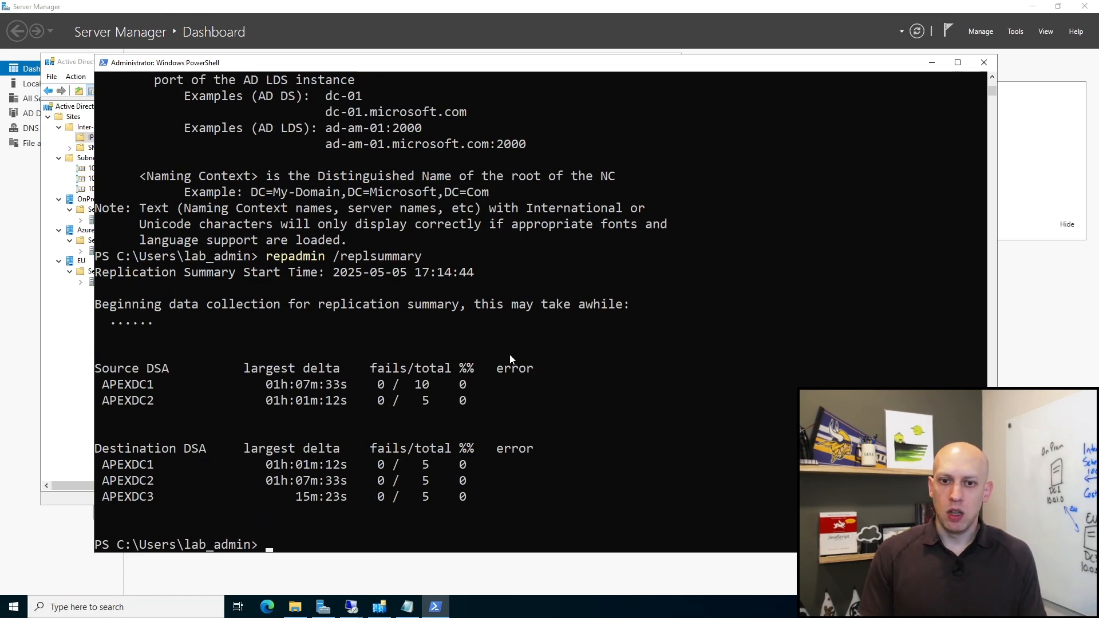
- Examine the summary's source and destination DSA entries, focusing on APEXDC1's largest delta and the fails/total figures
{"action": "left_click", "coordinate": [148, 369]}
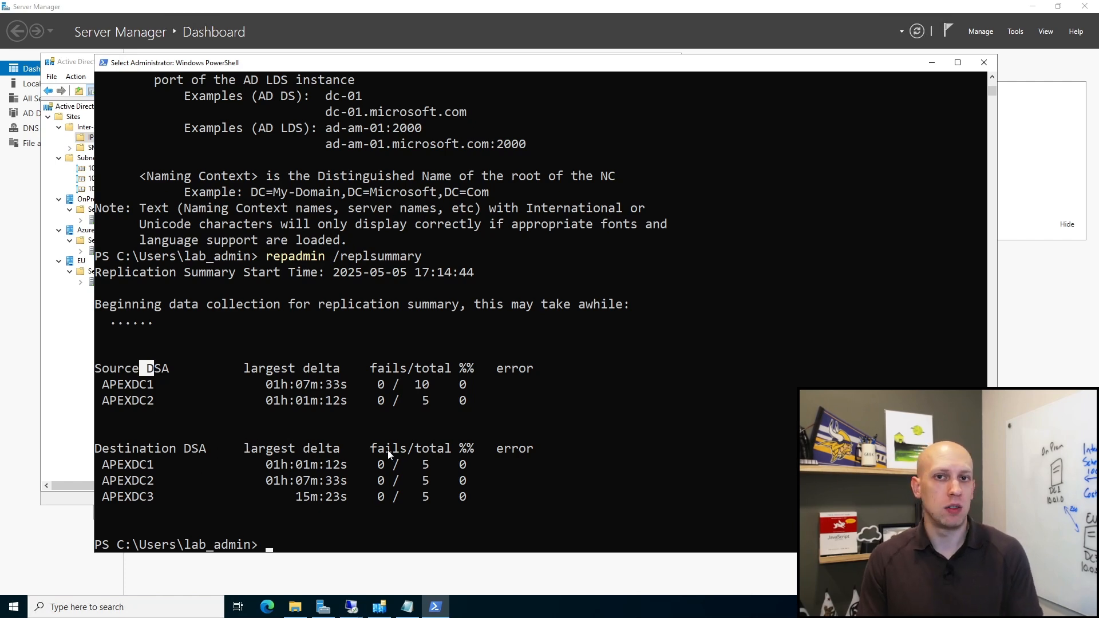
{"action": "left_click", "coordinate": [133, 385]}
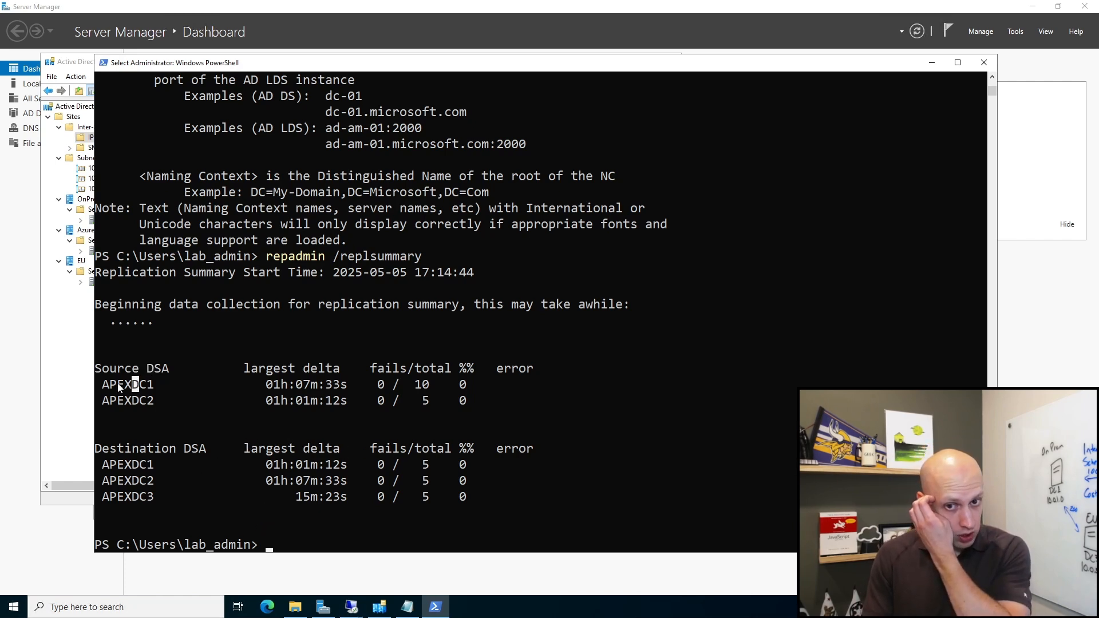
{"action": "left_click_drag", "start_coordinate": [105, 387], "coordinate": [458, 385]}
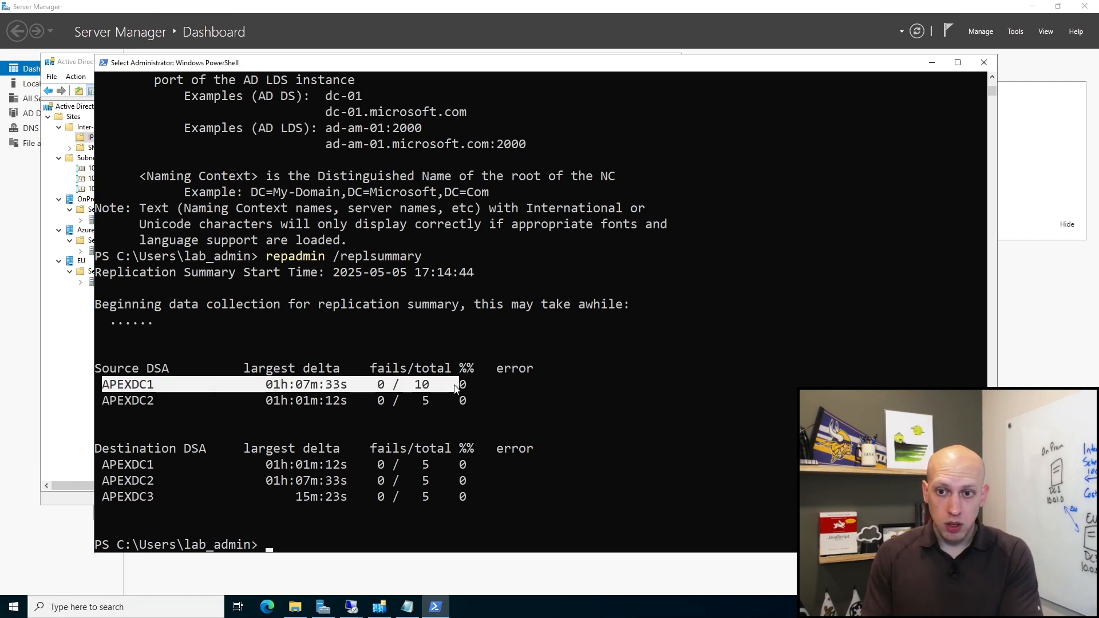
{"action": "left_click", "coordinate": [403, 390]}
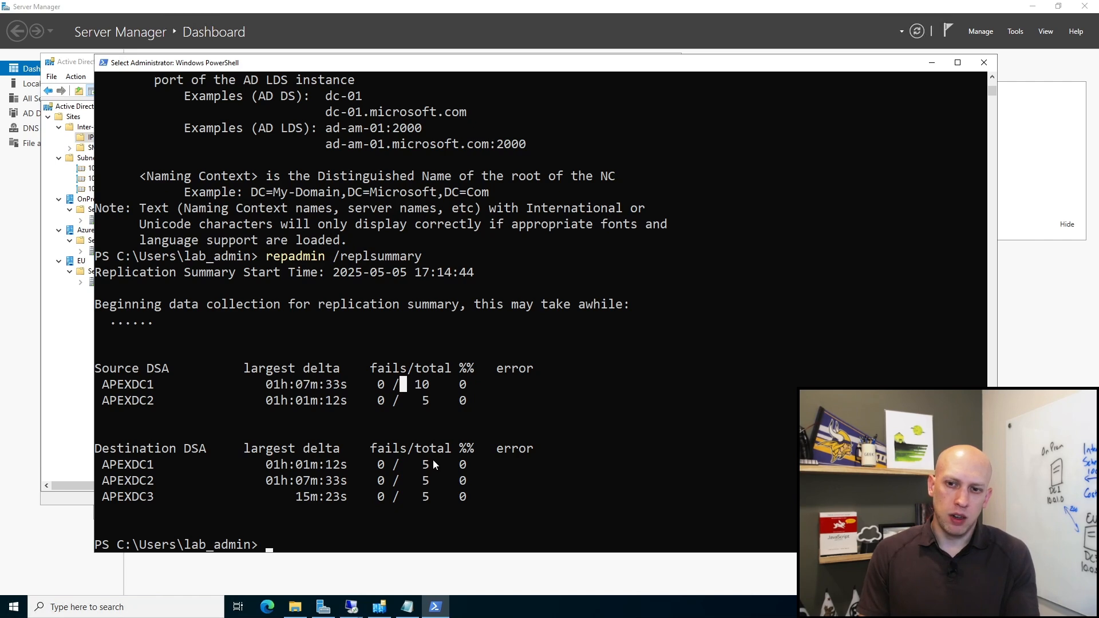
{"action": "key", "text": "Right"}
{"action": "key", "text": "Right"}
{"action": "key", "text": "Right"}
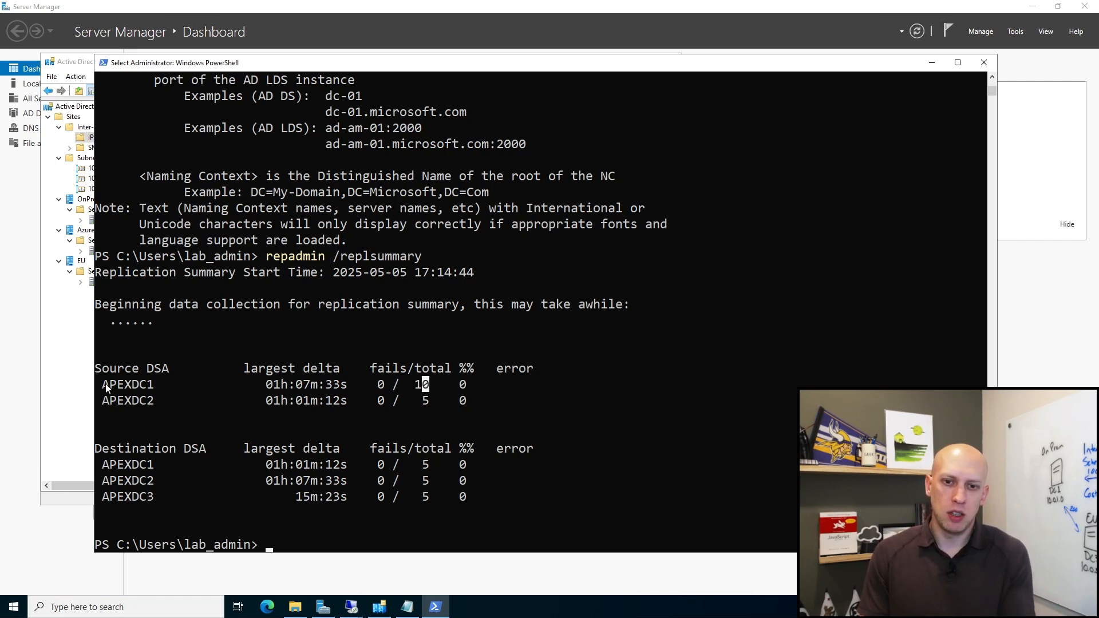
{"action": "left_click_drag", "start_coordinate": [103, 385], "coordinate": [151, 391]}
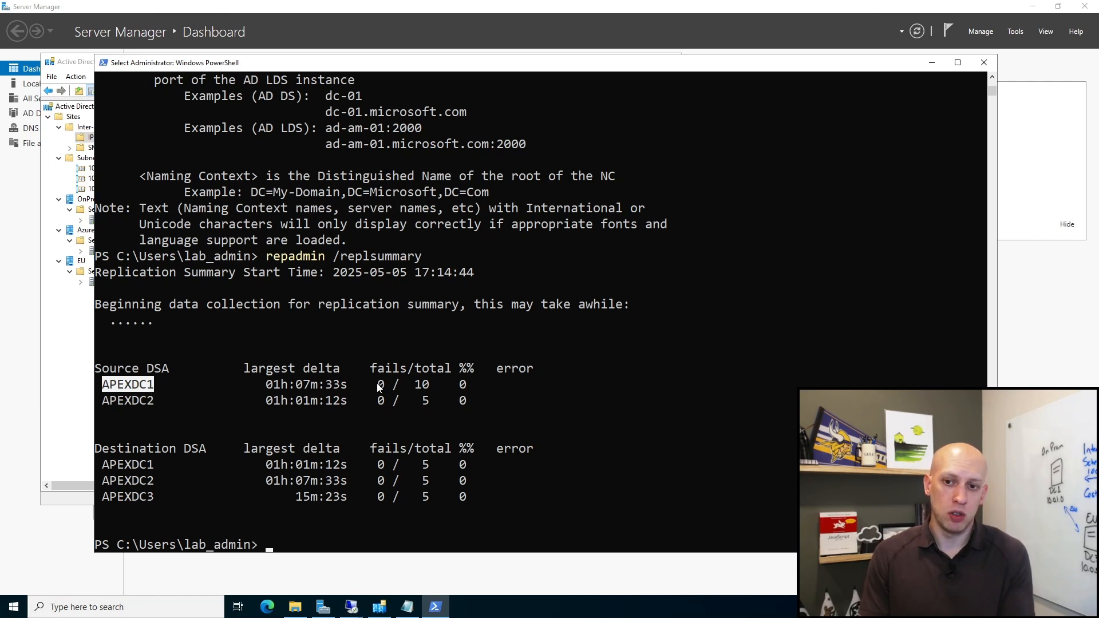
{"action": "left_click_drag", "start_coordinate": [379, 387], "coordinate": [434, 388]}
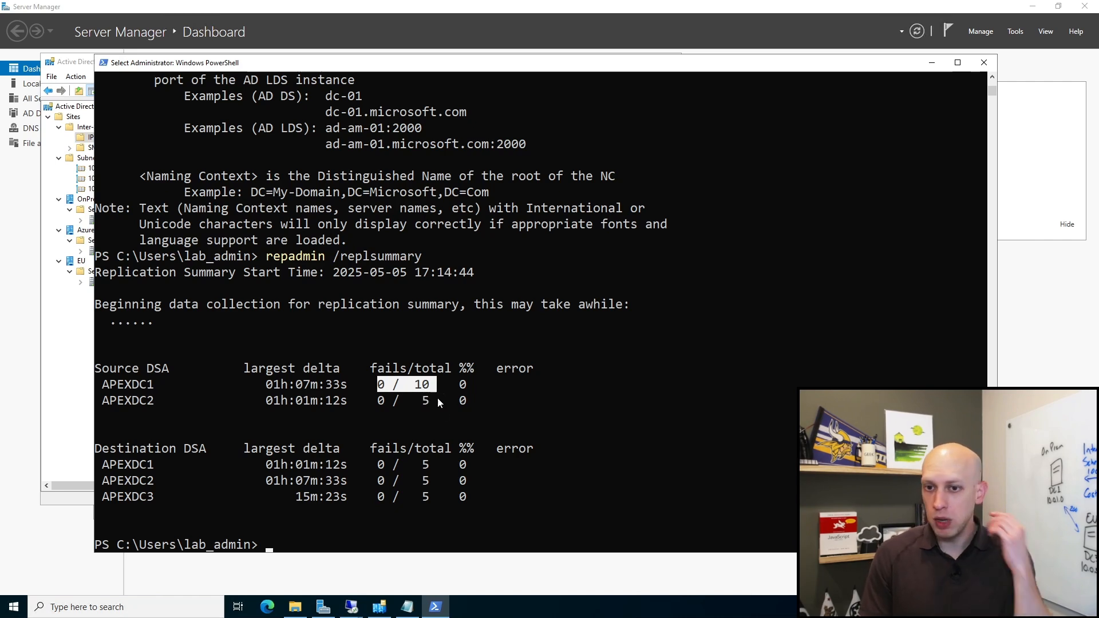
{"action": "left_click_drag", "start_coordinate": [380, 384], "coordinate": [381, 499]}
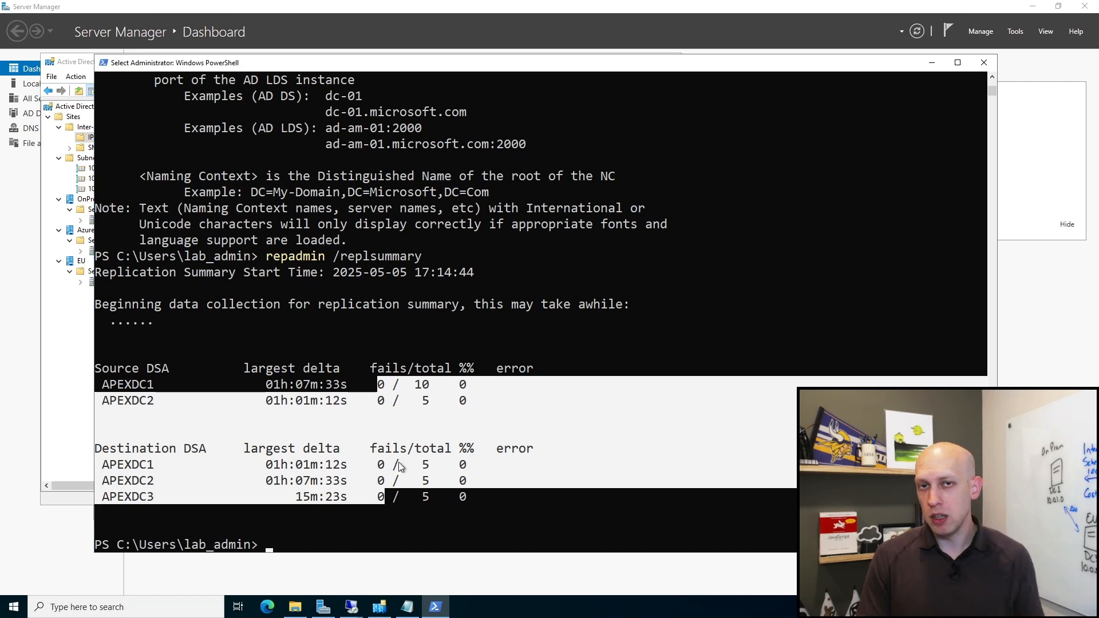
{"action": "left_click", "coordinate": [468, 401]}
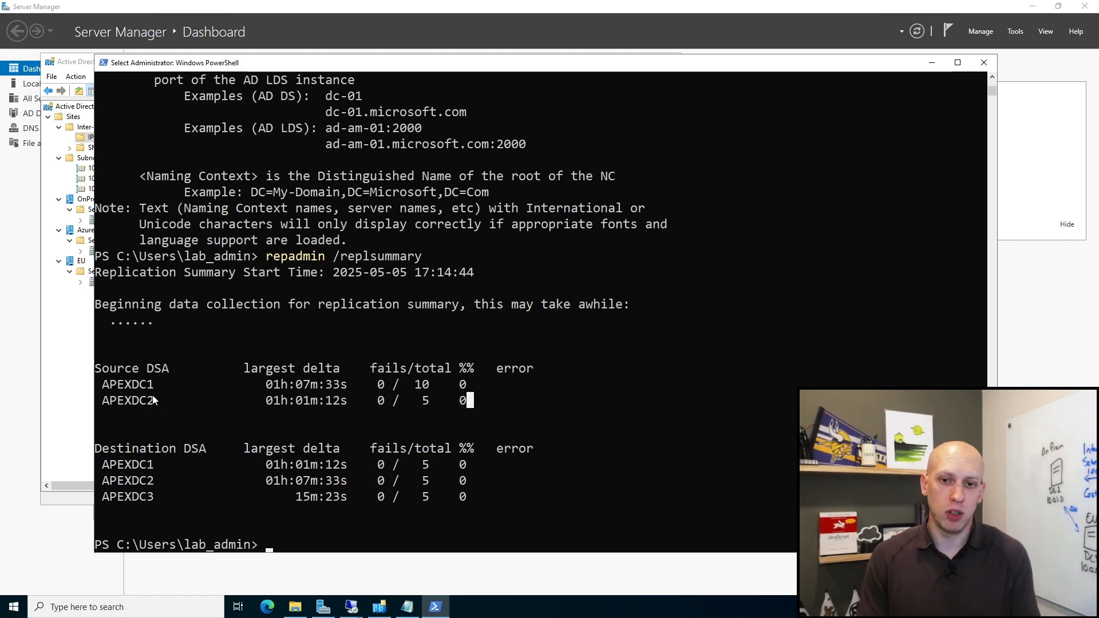
{"action": "left_click_drag", "start_coordinate": [103, 384], "coordinate": [131, 384]}
{"action": "left_click_drag", "start_coordinate": [378, 385], "coordinate": [420, 387]}
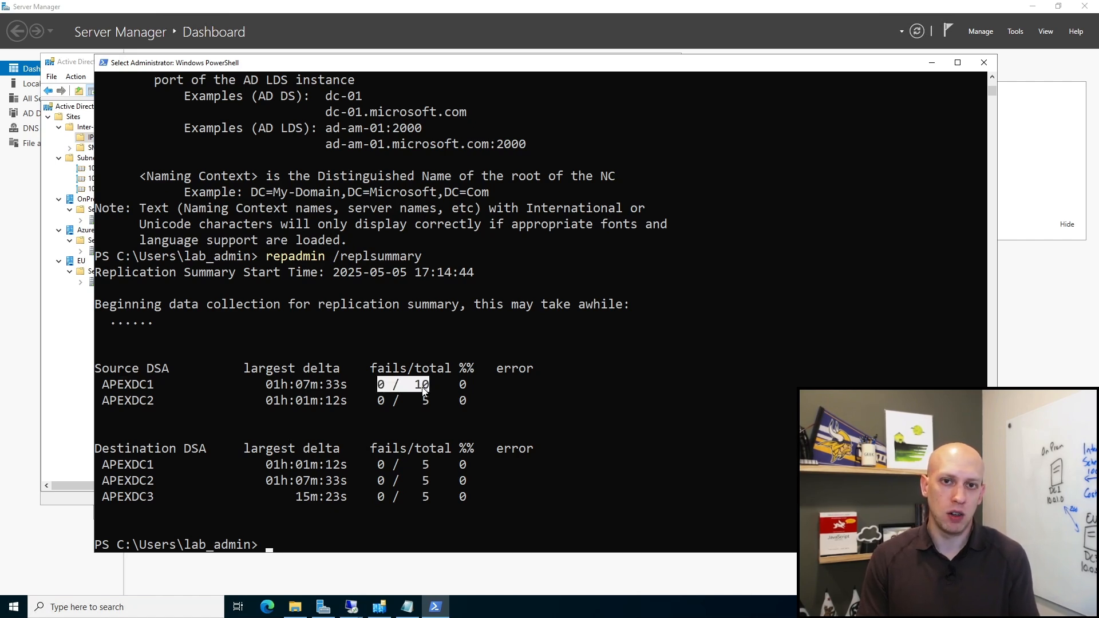
{"action": "left_click_drag", "start_coordinate": [153, 385], "coordinate": [95, 384]}
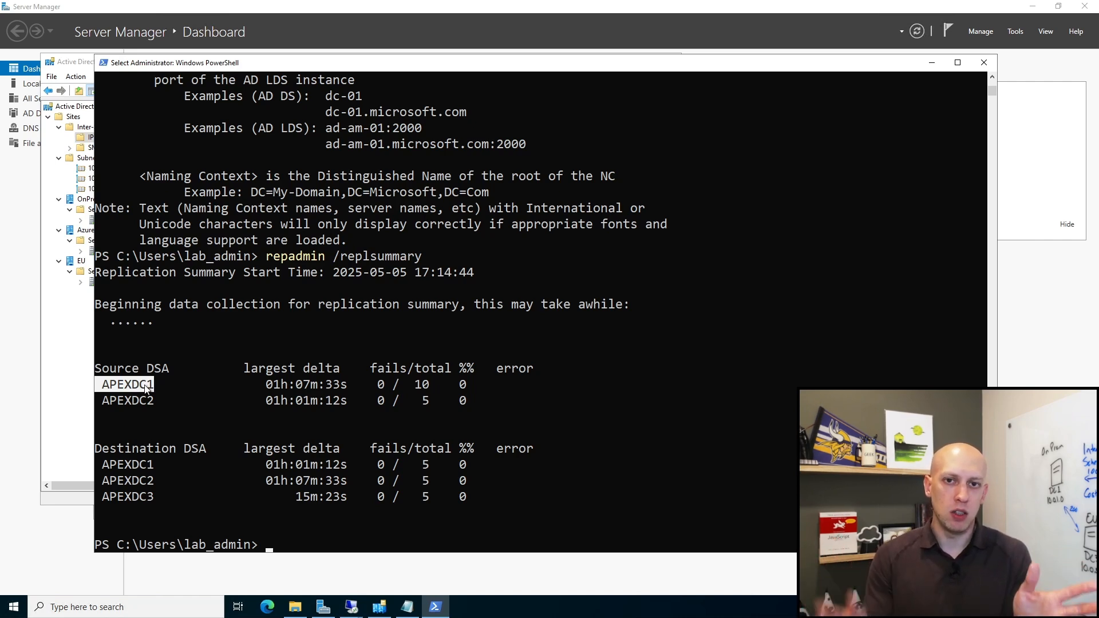
- Switch to Active Directory Sites and Services and examine the replication connections in the NTDS Settings of APEXDC1
{"action": "left_click", "coordinate": [69, 361]}
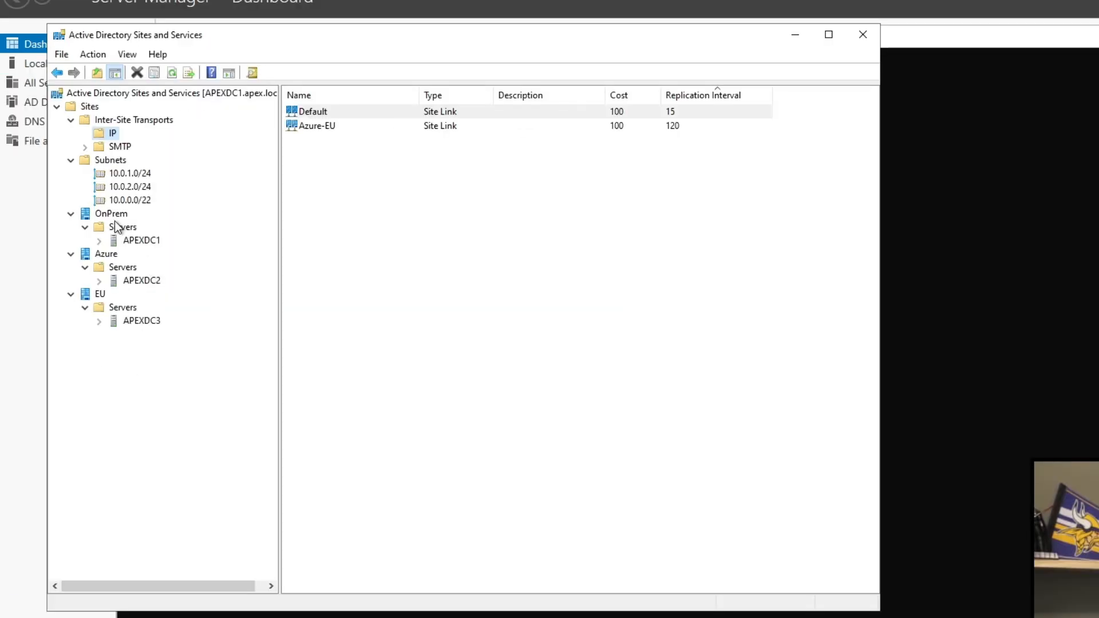
{"action": "left_click", "coordinate": [124, 241]}
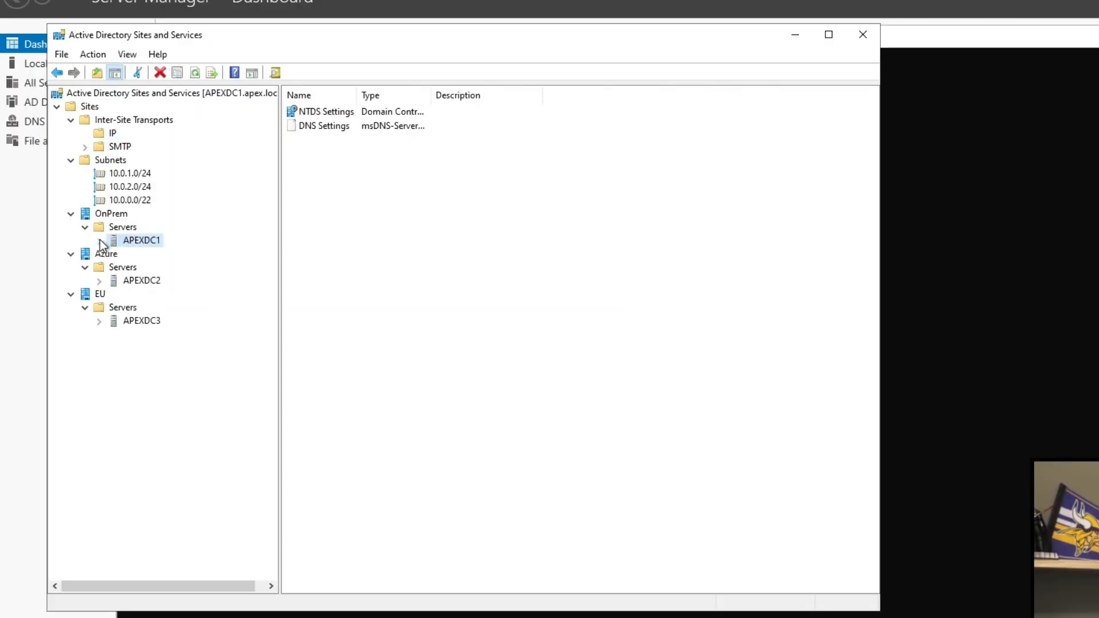
{"action": "left_click", "coordinate": [100, 241]}
{"action": "left_click", "coordinate": [172, 254]}
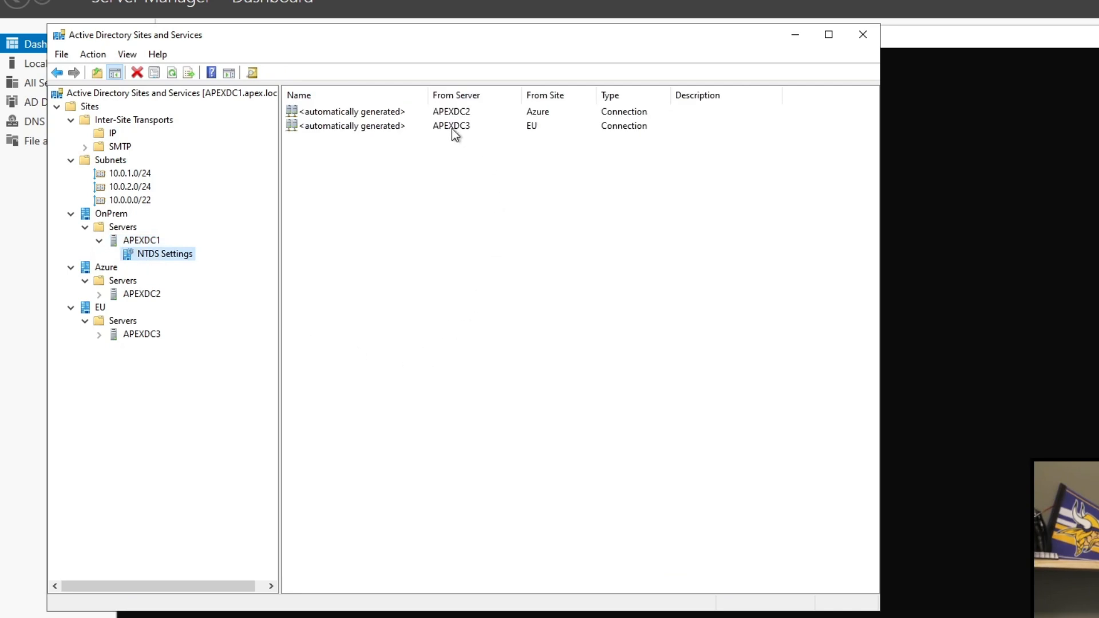
{"action": "left_click_drag", "start_coordinate": [428, 95], "coordinate": [442, 97]}
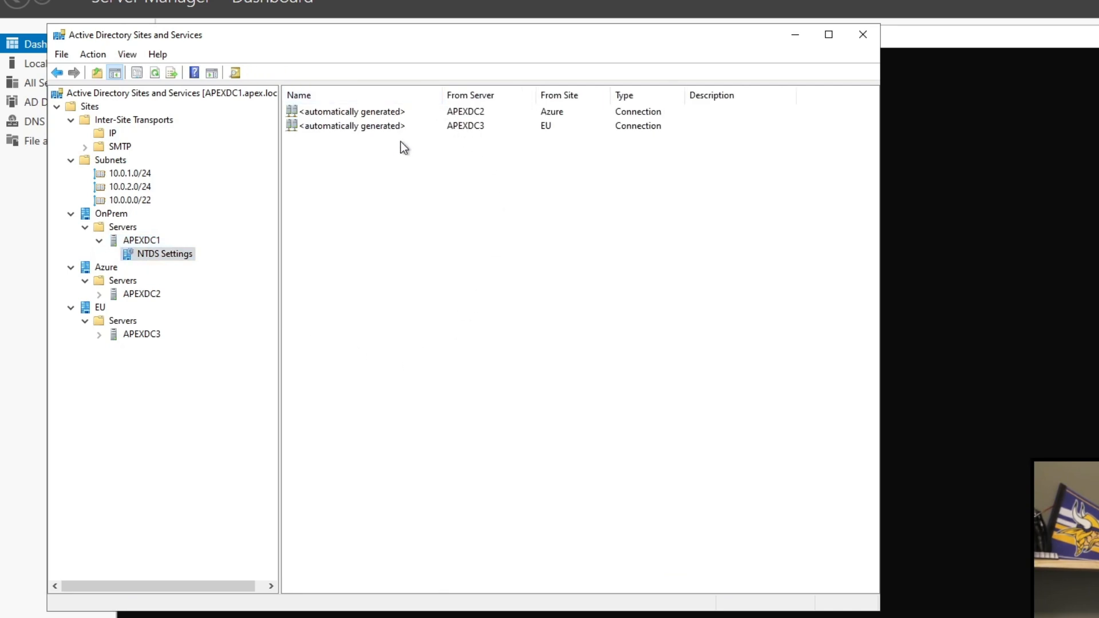
{"action": "left_click", "coordinate": [371, 115]}
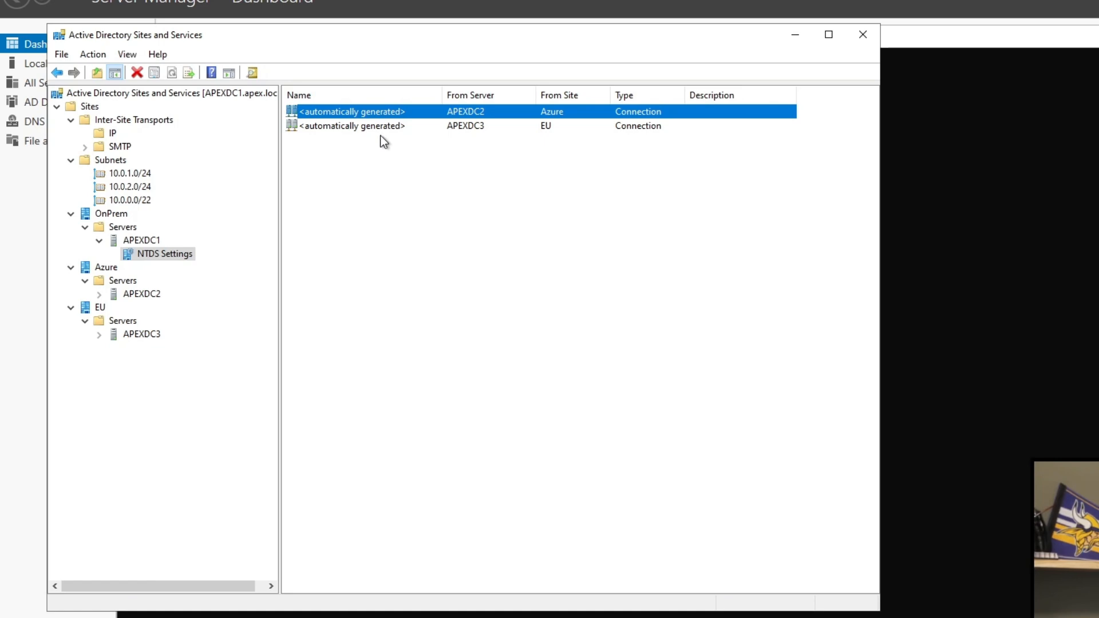
{"action": "left_click", "coordinate": [474, 126]}
- Examine the replication connections in the NTDS Settings of APEXDC2 and APEXDC3, and return to the PowerShell window
{"action": "left_click", "coordinate": [99, 295]}
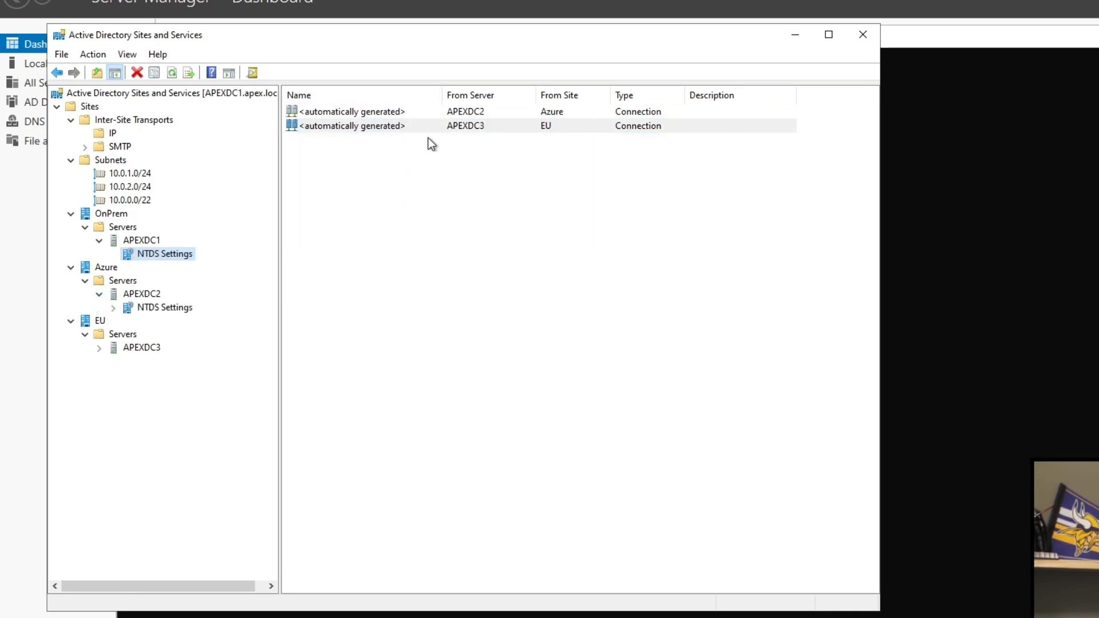
{"action": "left_click", "coordinate": [165, 308]}
{"action": "left_click", "coordinate": [462, 112]}
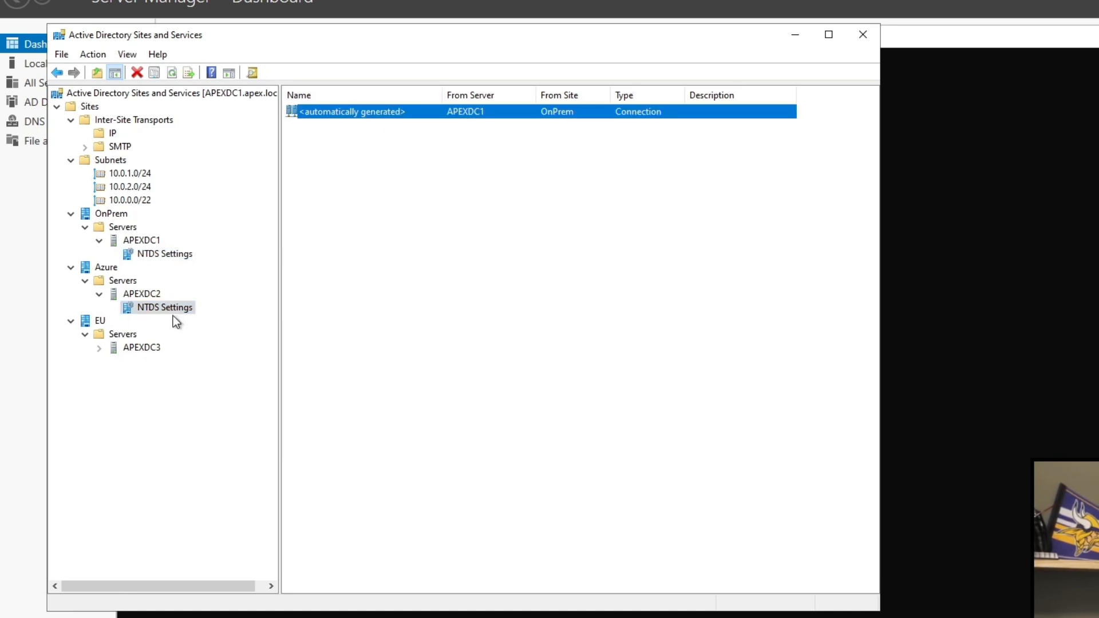
{"action": "left_click", "coordinate": [99, 347]}
{"action": "left_click", "coordinate": [144, 361]}
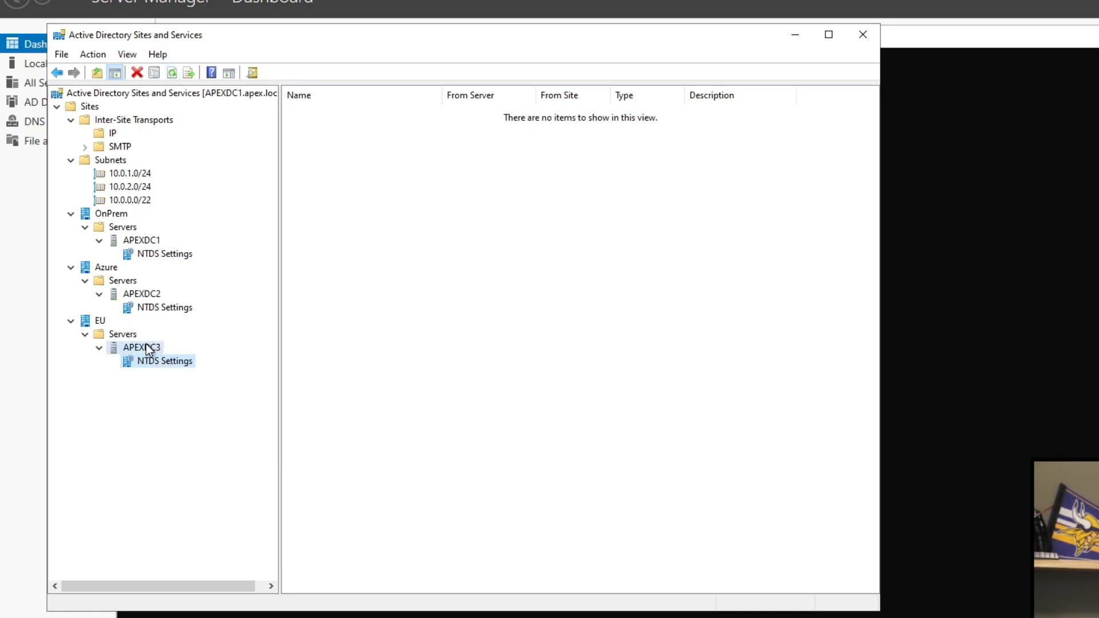
{"action": "left_click", "coordinate": [1010, 360]}
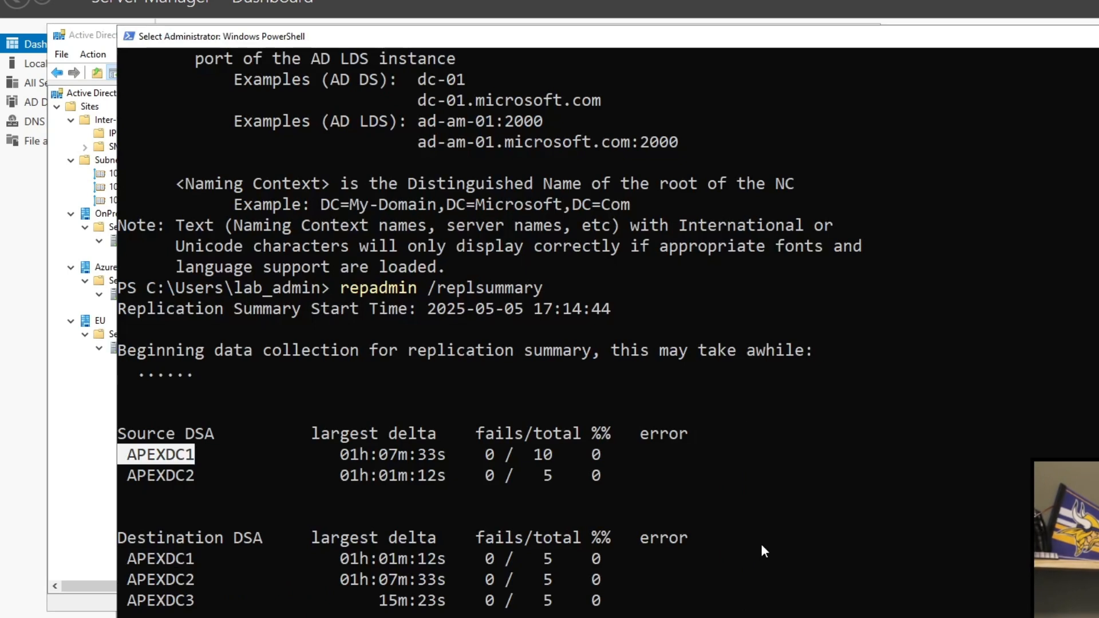
- Switch to Active Directory Sites and Services, check the replication connection in APEXDC2's NTDS Settings, and return to the PowerShell window
{"action": "left_click", "coordinate": [111, 455]}
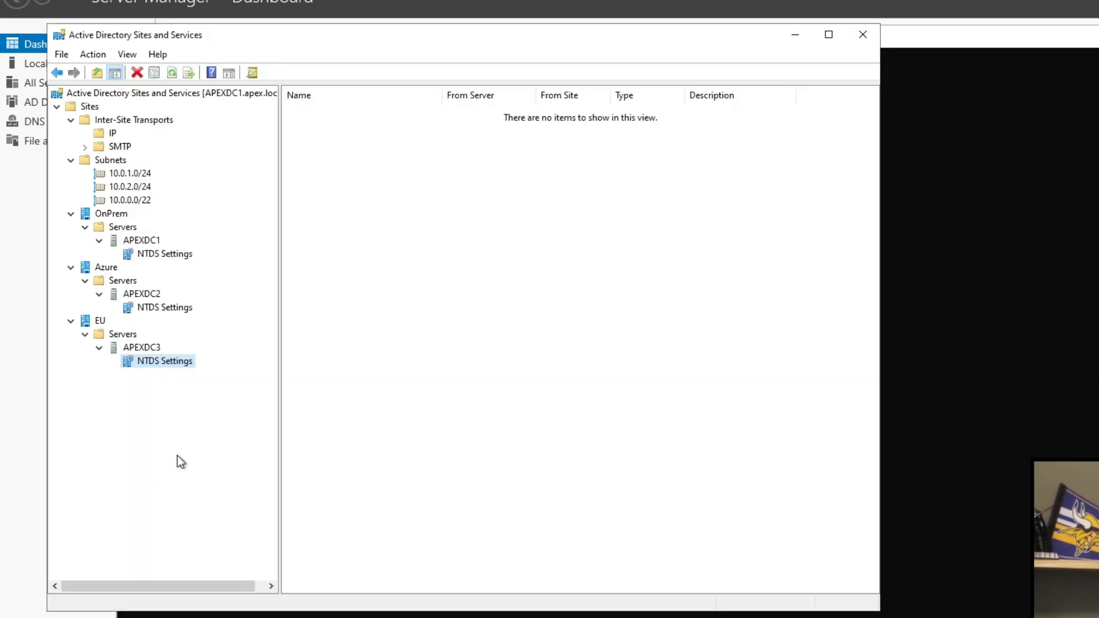
{"action": "left_click", "coordinate": [164, 310]}
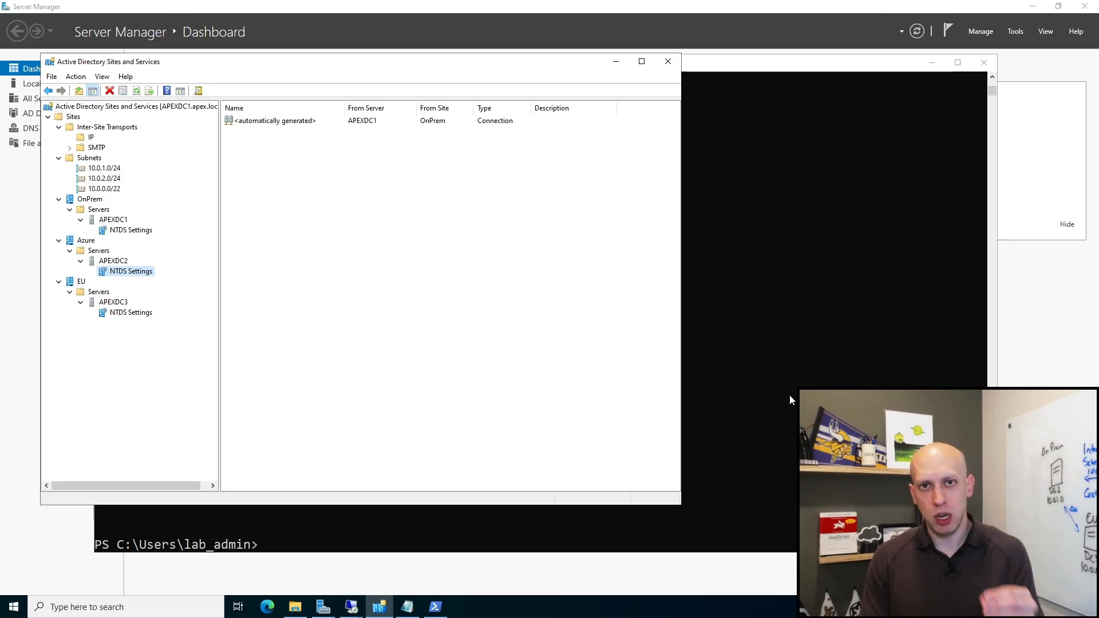
{"action": "left_click", "coordinate": [780, 428]}
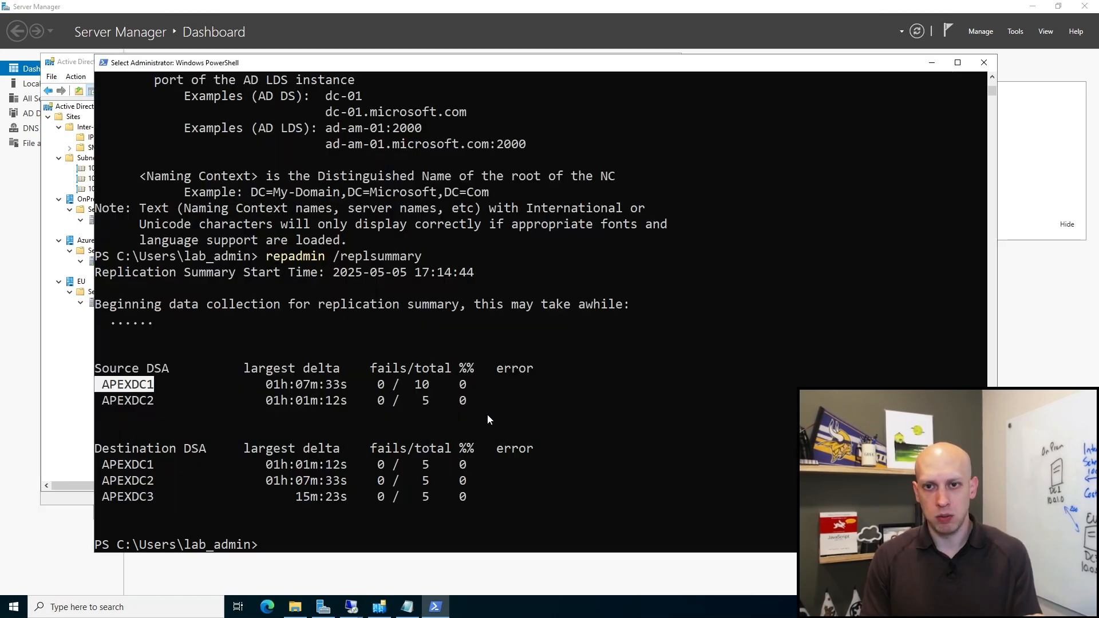
- Find the /kcc command in the repadmin help output and read its description of recalculating the inbound replication topology
{"action": "scroll", "coordinate": [438, 400], "scroll_direction": "up", "scroll_amount": 10}
{"action": "scroll", "coordinate": [444, 361], "scroll_direction": "up", "scroll_amount": 3}
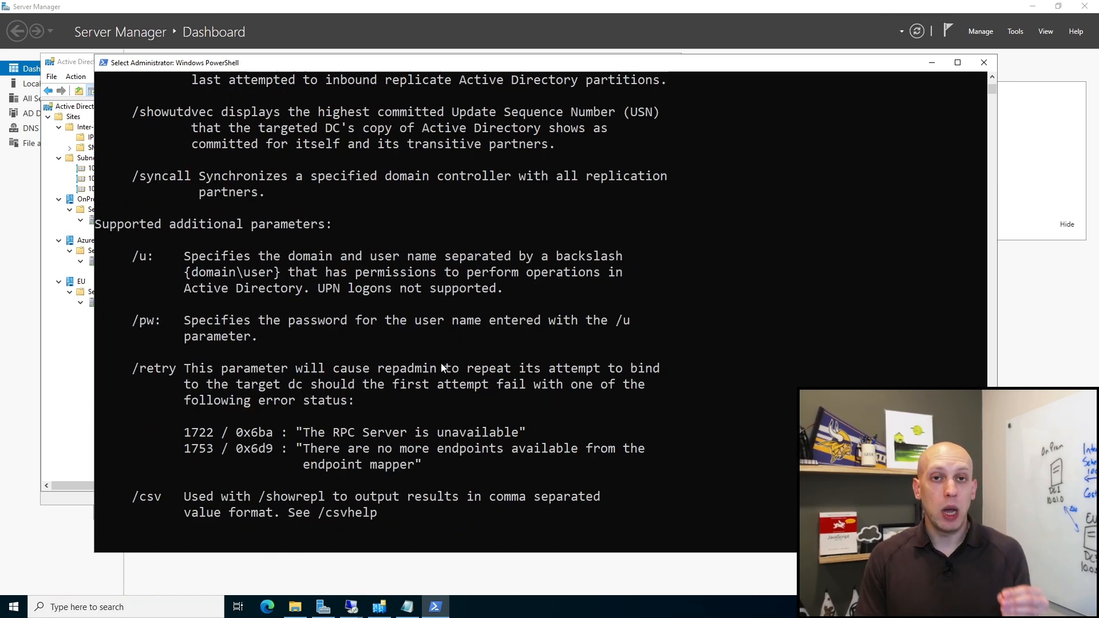
{"action": "scroll", "coordinate": [458, 390], "scroll_direction": "up", "scroll_amount": 9}
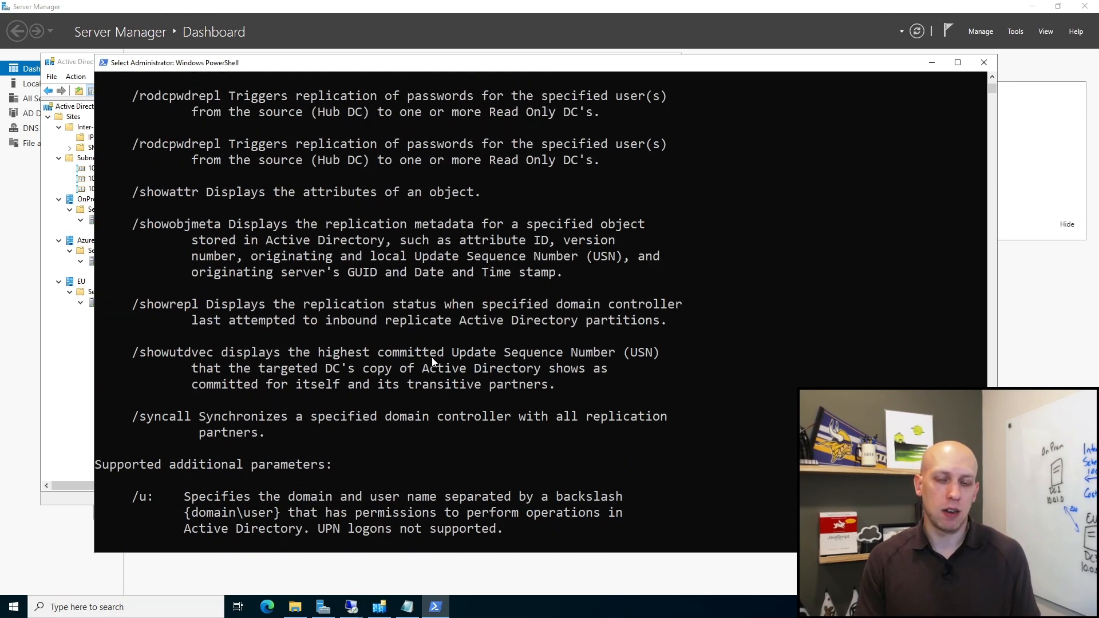
{"action": "mouse_move", "coordinate": [144, 151]}
{"action": "left_mouse_down"}
{"action": "mouse_move", "coordinate": [171, 150]}
{"action": "mouse_move", "coordinate": [159, 150]}
{"action": "left_mouse_up"}
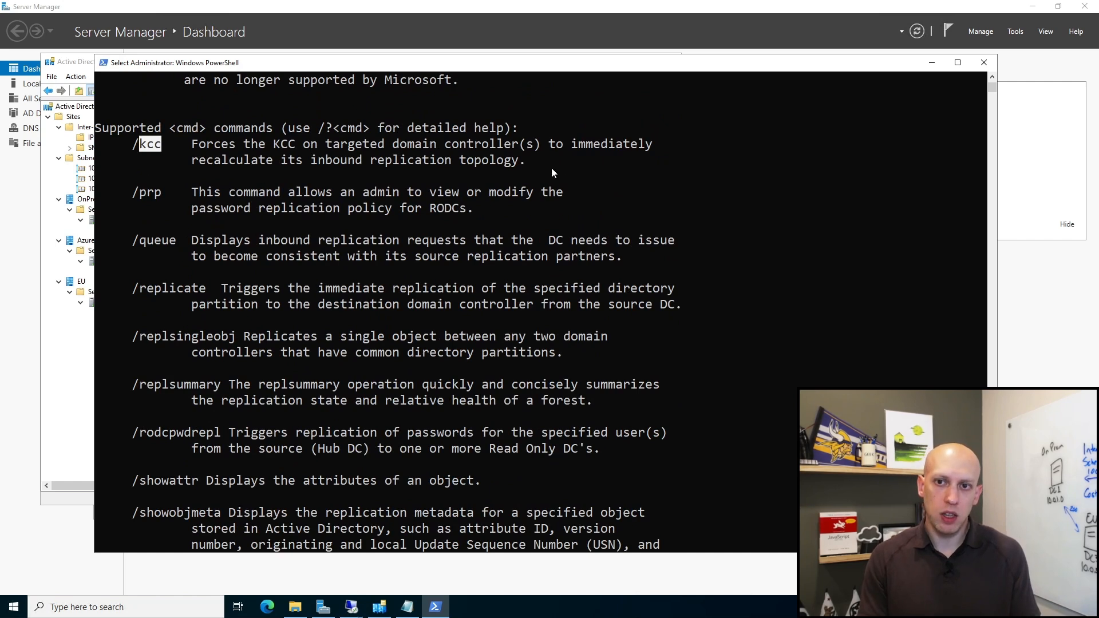
{"action": "left_click_drag", "start_coordinate": [191, 160], "coordinate": [504, 166]}
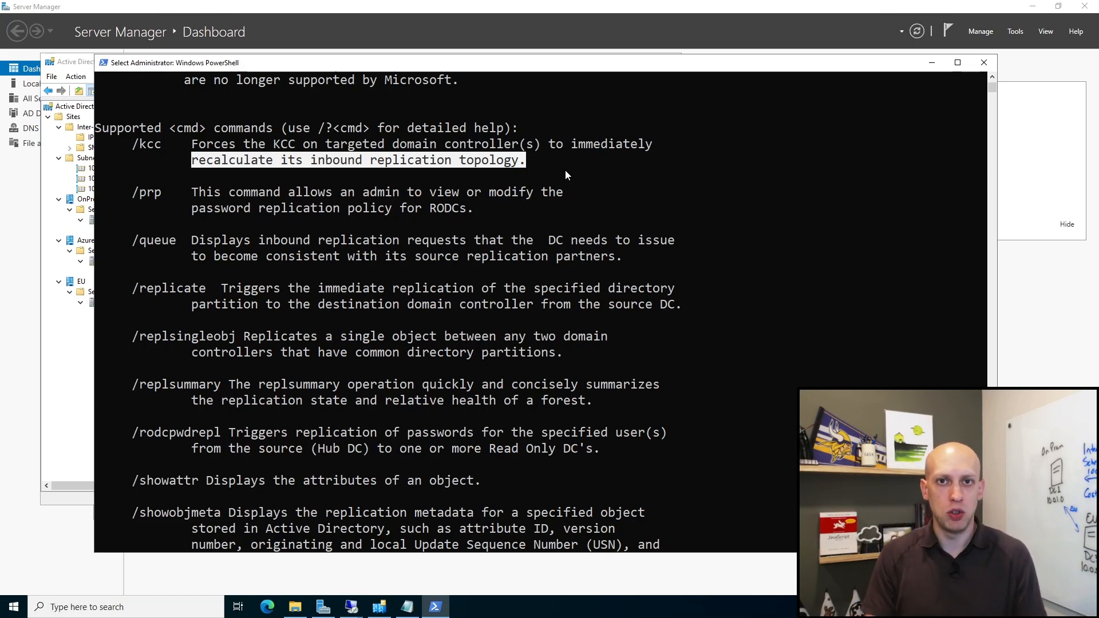
- Switch to Active Directory Sites and Services, check the connections in APEXDC1's NTDS Settings, and return to the PowerShell window
{"action": "left_click_drag", "start_coordinate": [90, 388], "coordinate": [87, 387]}
{"action": "left_click", "coordinate": [80, 386]}
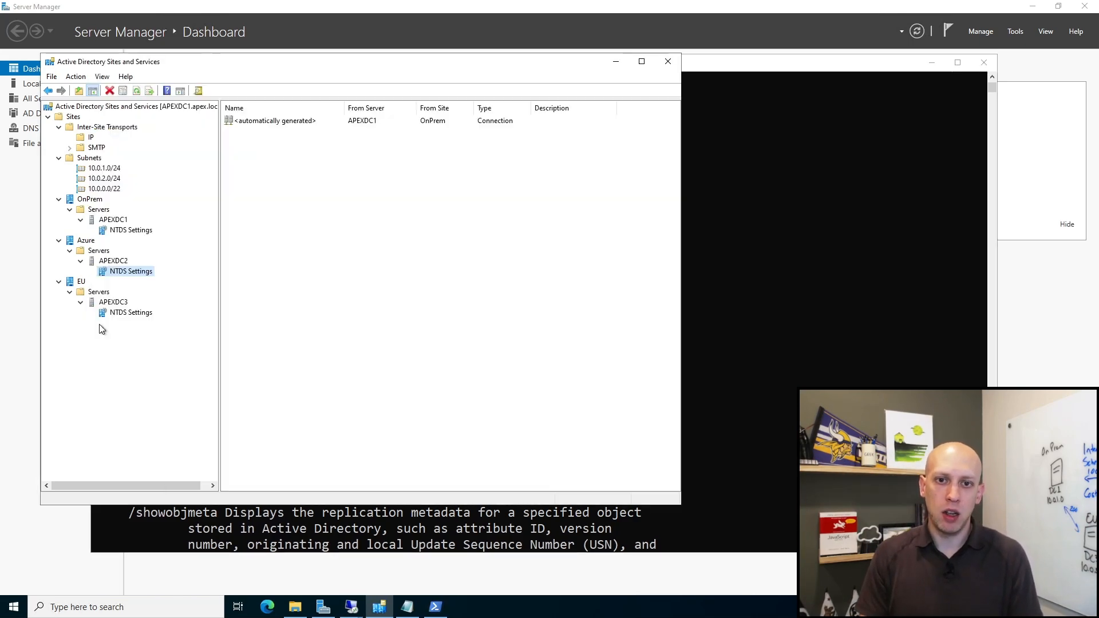
{"action": "left_click", "coordinate": [125, 229]}
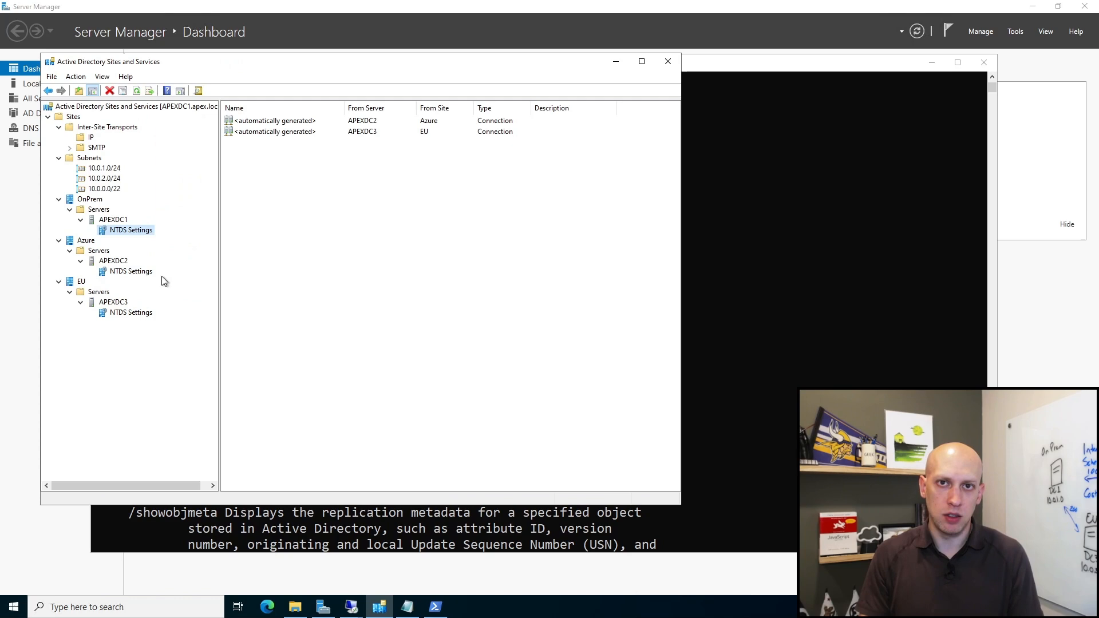
{"action": "left_click", "coordinate": [819, 330]}
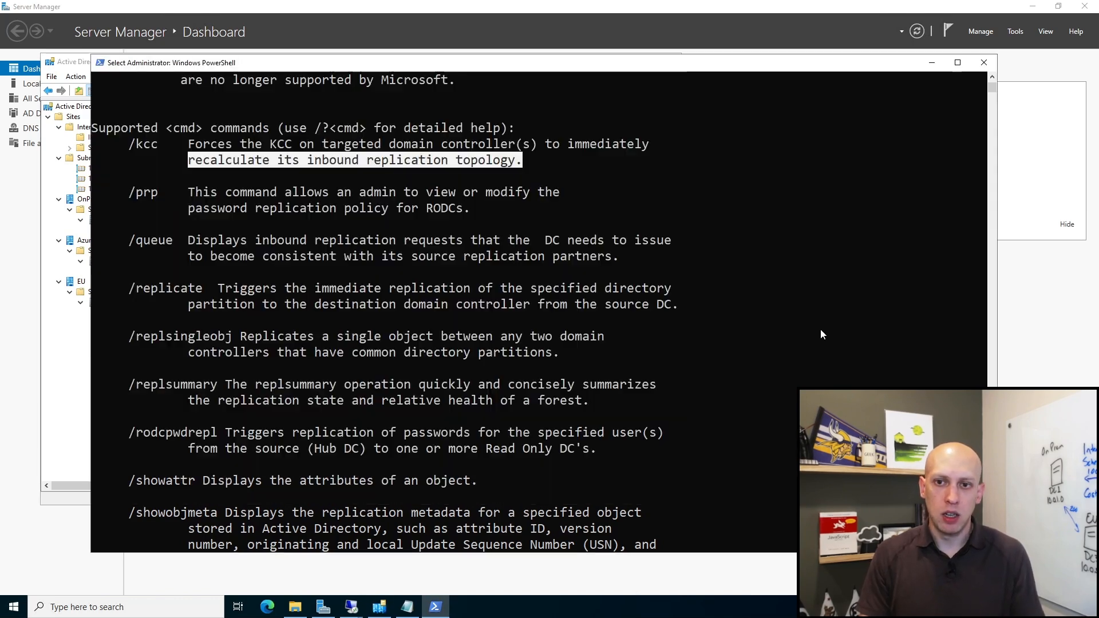
- Run repadmin /kcc to force the KCC to recalculate the inbound replication topology
{"action": "left_click", "coordinate": [236, 155]}
{"action": "left_click_drag", "start_coordinate": [191, 147], "coordinate": [532, 160]}
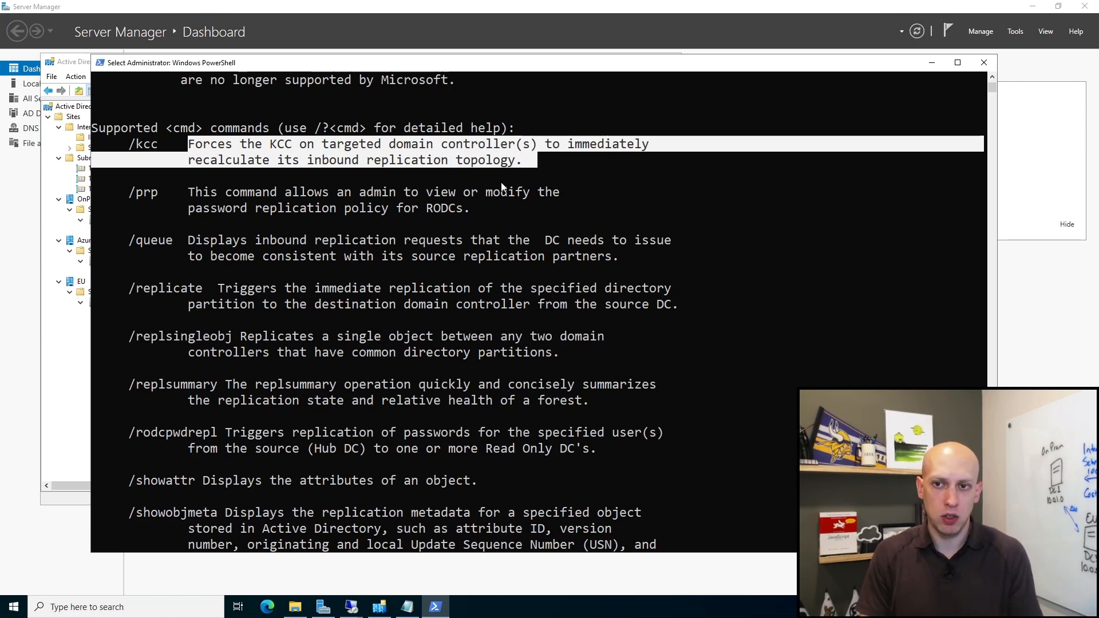
{"action": "left_click", "coordinate": [624, 288]}
{"action": "key", "text": "Escape"}
{"action": "key", "text": "Up"}
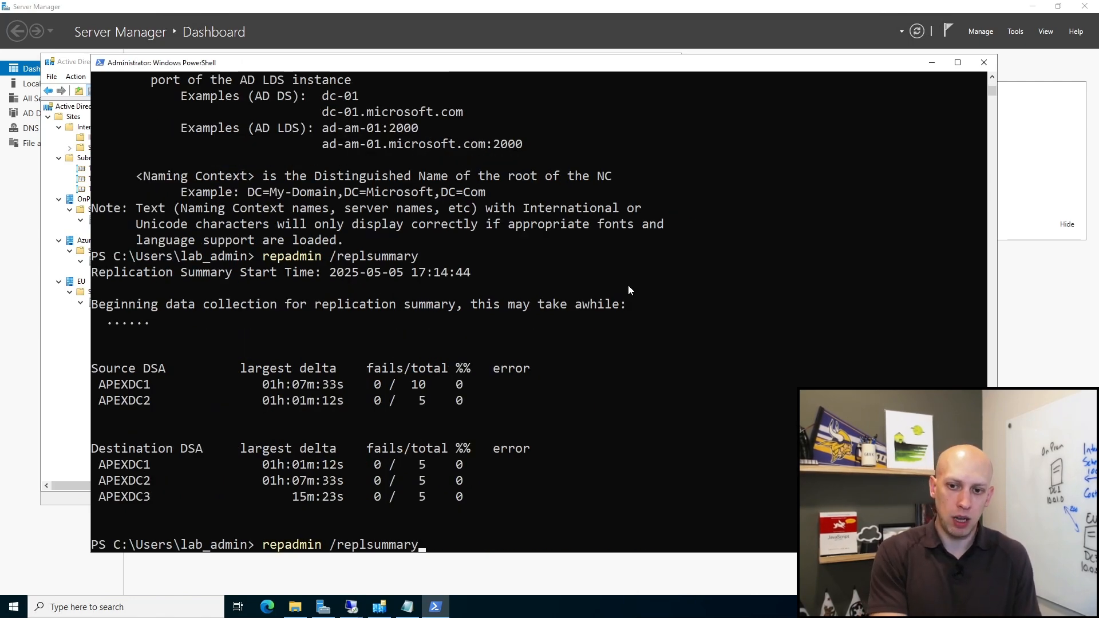
{"action": "key", "text": "BackSpace"}
{"action": "key", "text": "BackSpace"}
{"action": "key", "text": "BackSpace"}
{"action": "key", "text": "BackSpace"}
{"action": "key", "text": "BackSpace"}
{"action": "key", "text": "BackSpace"}
{"action": "key", "text": "BackSpace"}
{"action": "key", "text": "BackSpace"}
{"action": "key", "text": "BackSpace"}
{"action": "key", "text": "BackSpace"}
{"action": "key", "text": "BackSpace"}
{"action": "type", "text": "kcc"}
{"action": "key", "text": "Return"}
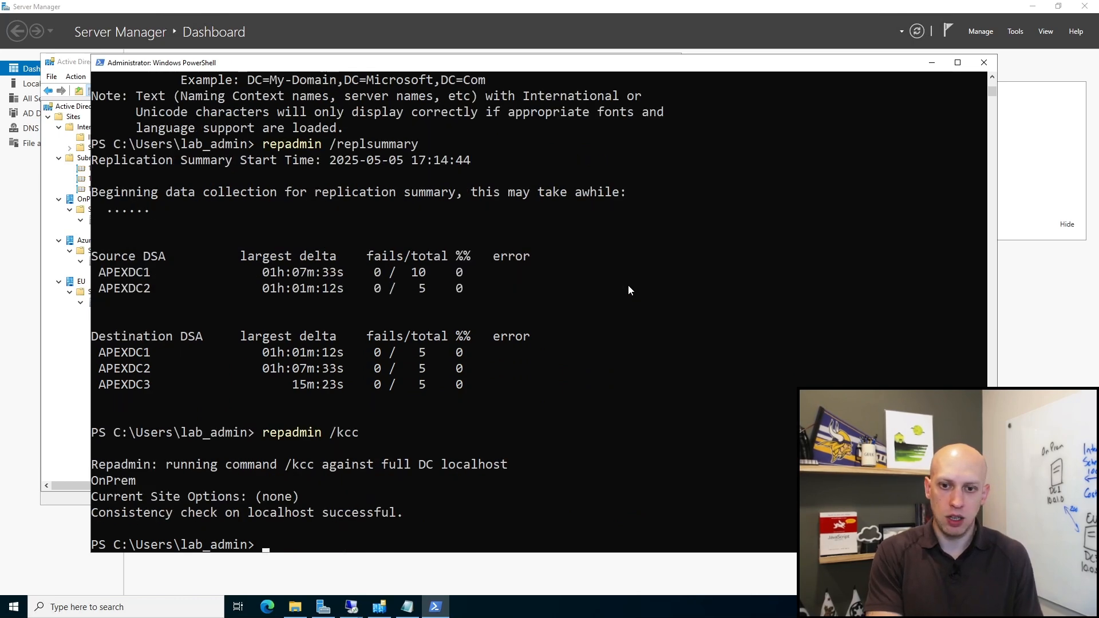
- Examine the /kcc output for the targeted domain controller and its site
{"action": "left_click", "coordinate": [382, 467]}
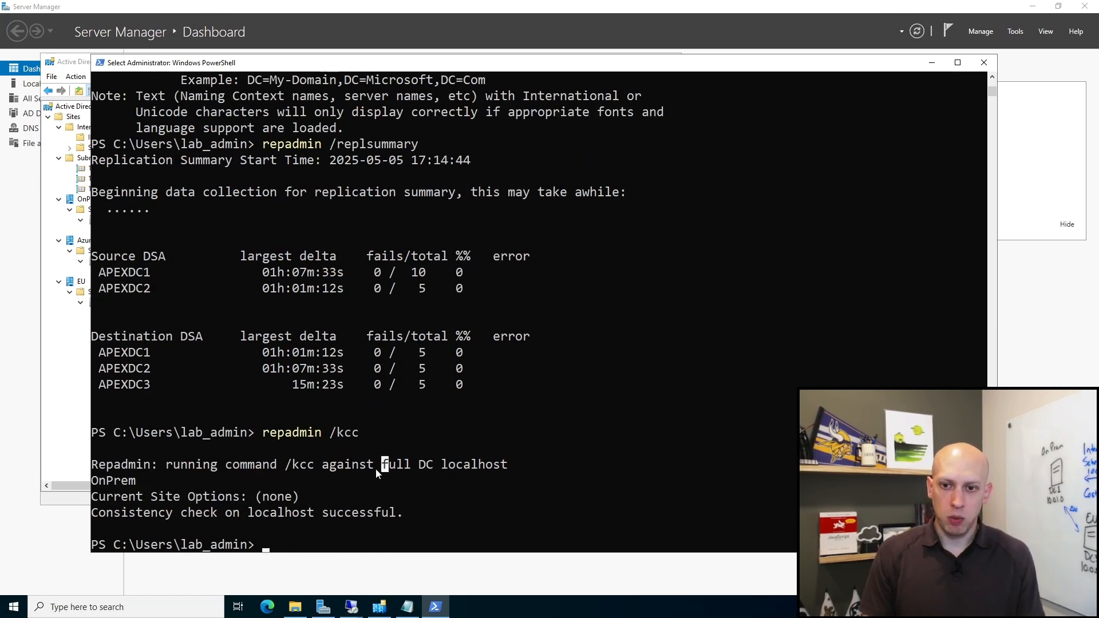
{"action": "left_click_drag", "start_coordinate": [430, 468], "coordinate": [389, 461]}
{"action": "left_click", "coordinate": [108, 483]}
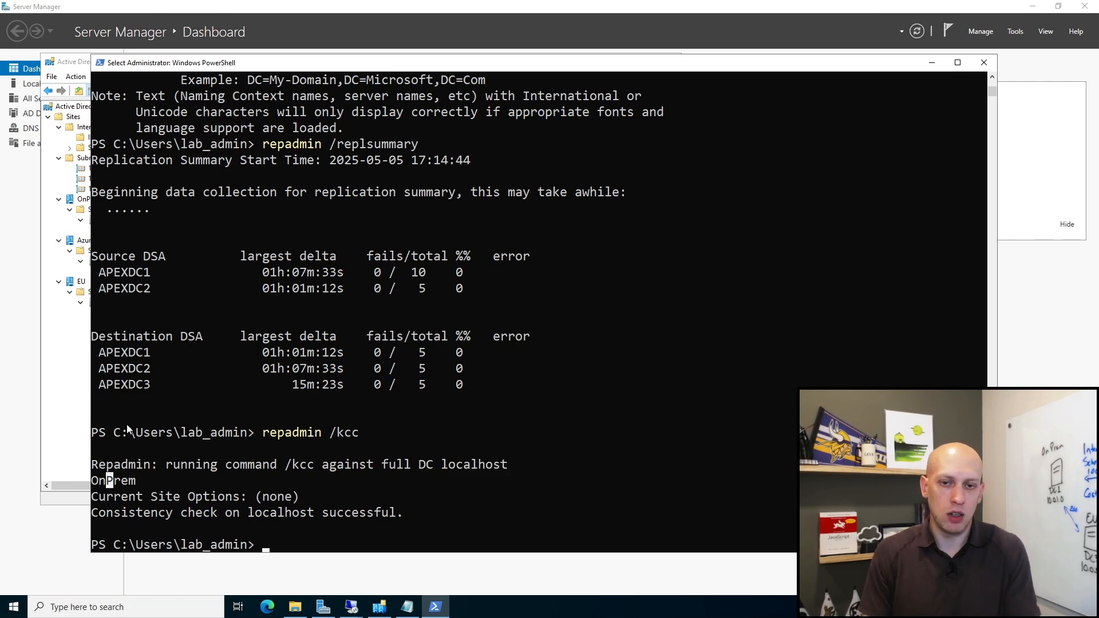
- In Active Directory Sites and Services, check the NTDS Settings of APEXDC3 and APEXDC2, and refresh the connections listed for APEXDC1
{"action": "left_click", "coordinate": [64, 402]}
{"action": "left_click", "coordinate": [130, 313]}
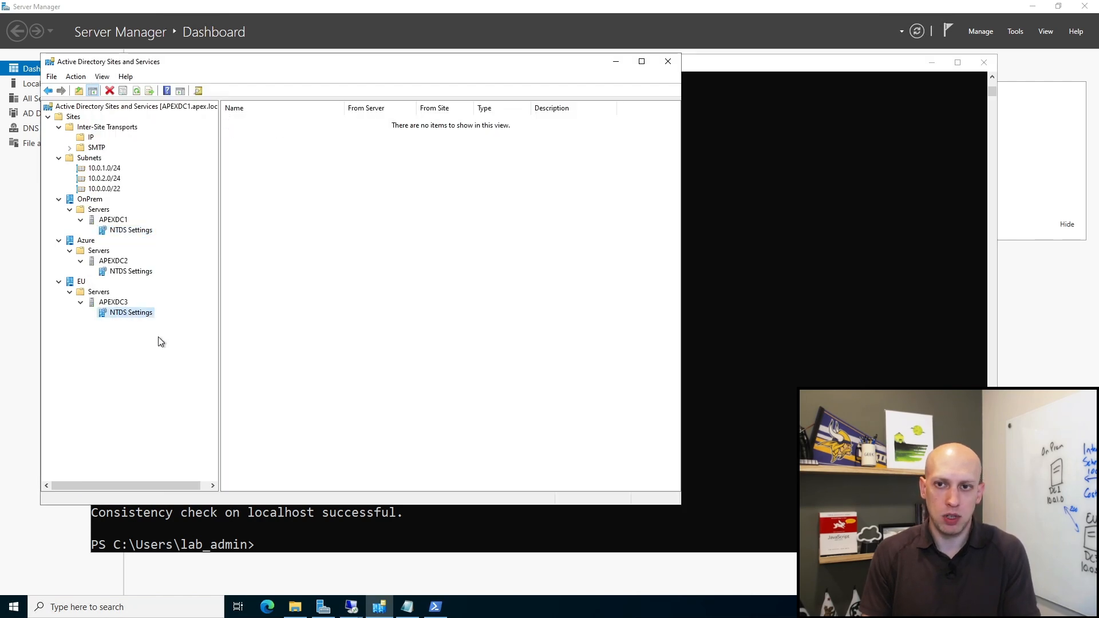
{"action": "left_click", "coordinate": [130, 271]}
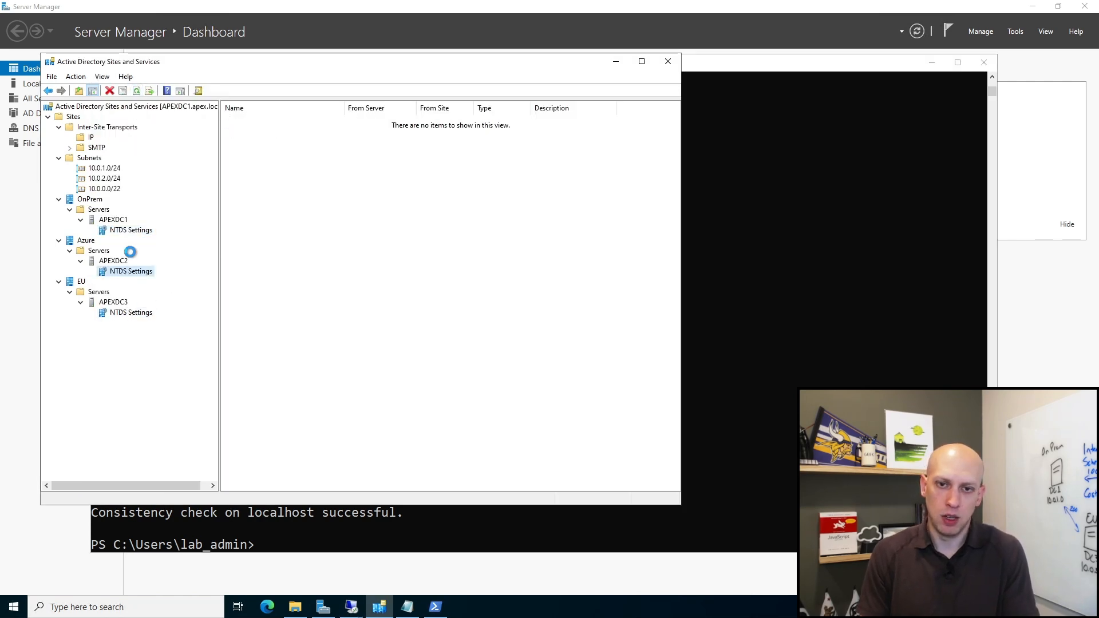
{"action": "left_click", "coordinate": [130, 230]}
{"action": "left_click", "coordinate": [137, 91]}
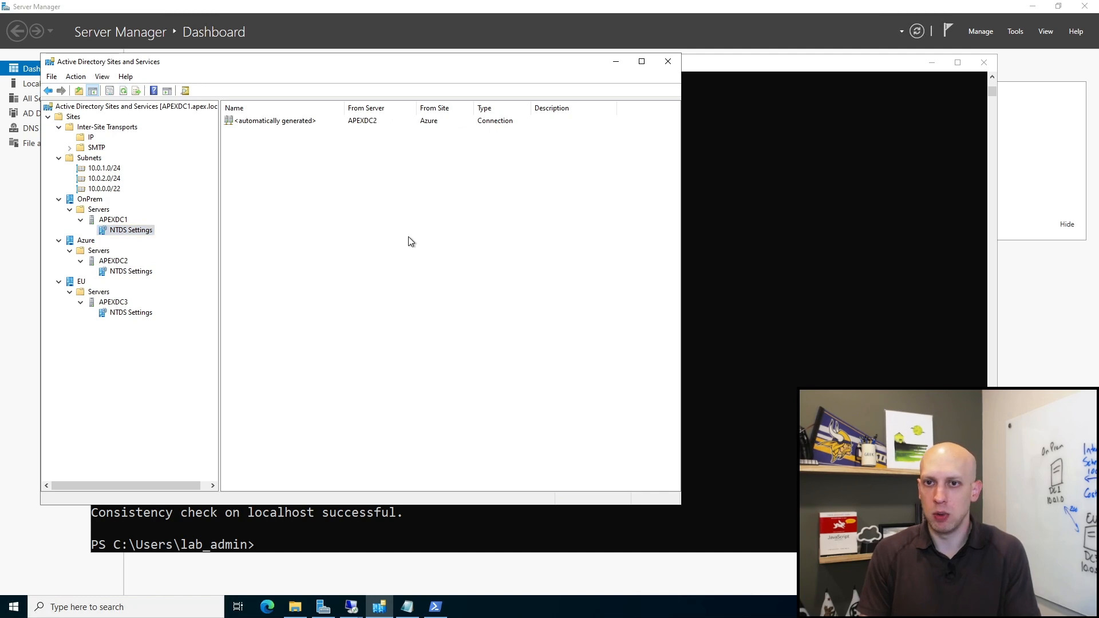
{"action": "left_click", "coordinate": [122, 232]}
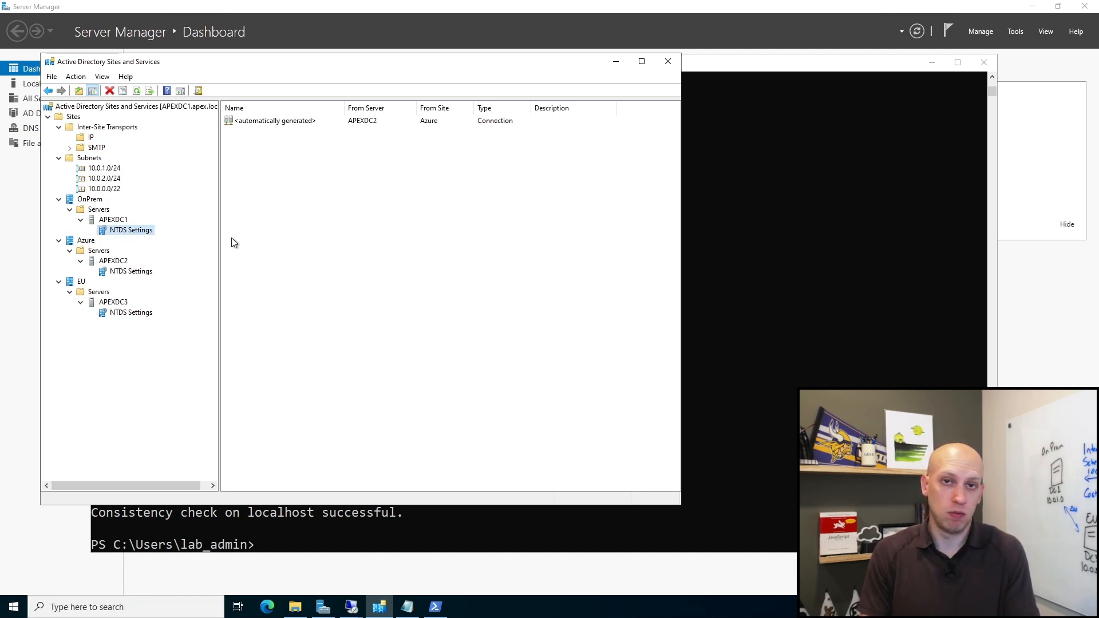
- Examine APEXDC1's connection from APEXDC2, recheck APEXDC3's NTDS Settings, and return to the PowerShell window
{"action": "left_click", "coordinate": [303, 121]}
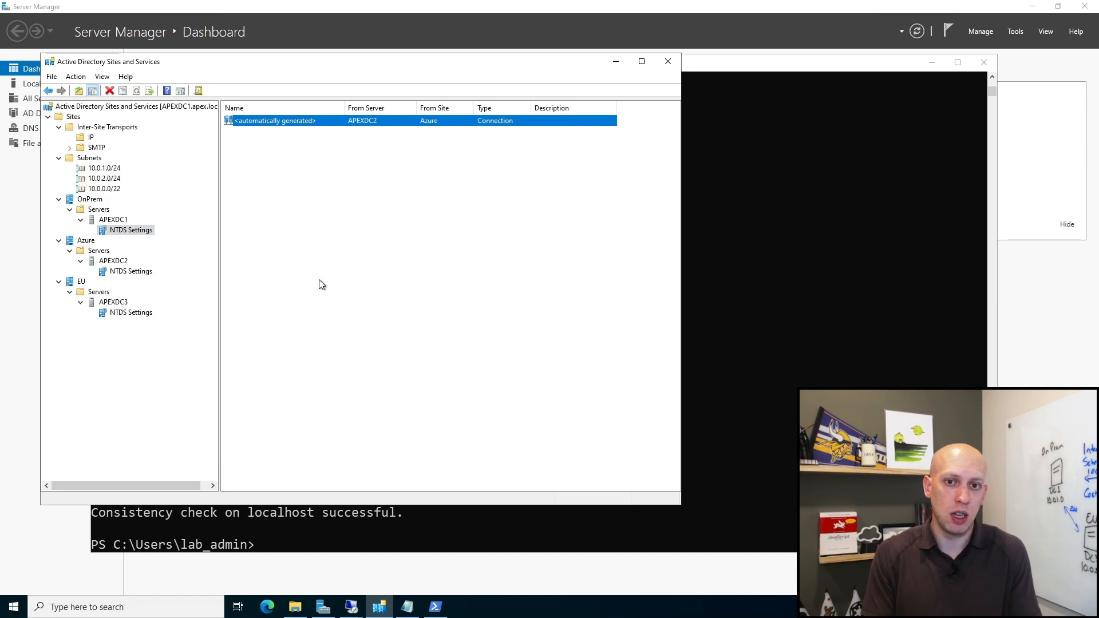
{"action": "left_click", "coordinate": [131, 313]}
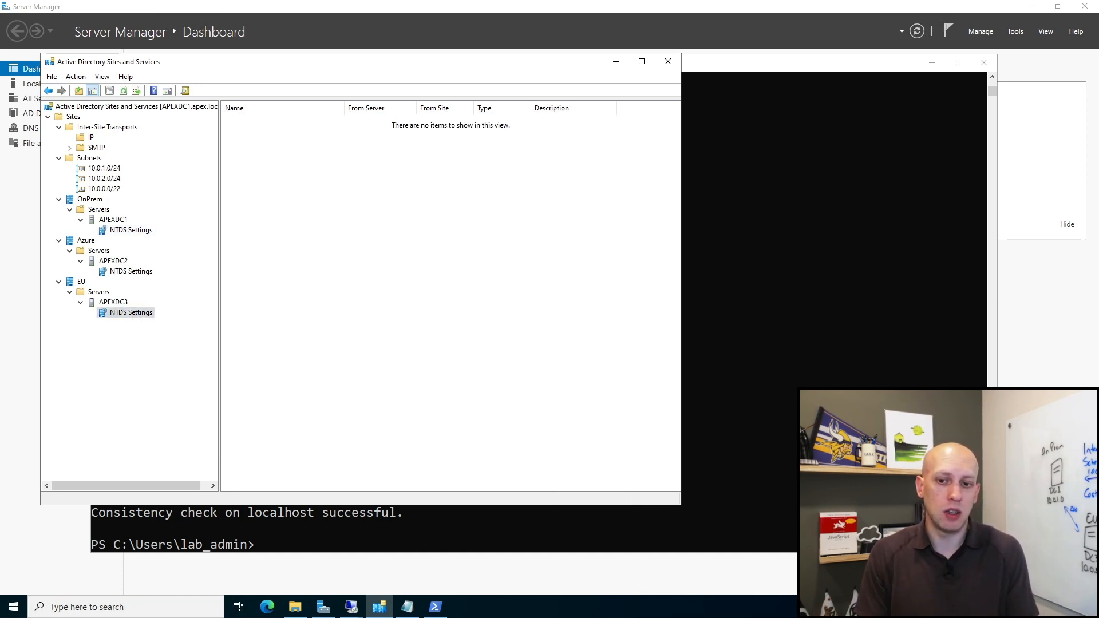
{"action": "left_click", "coordinate": [128, 271]}
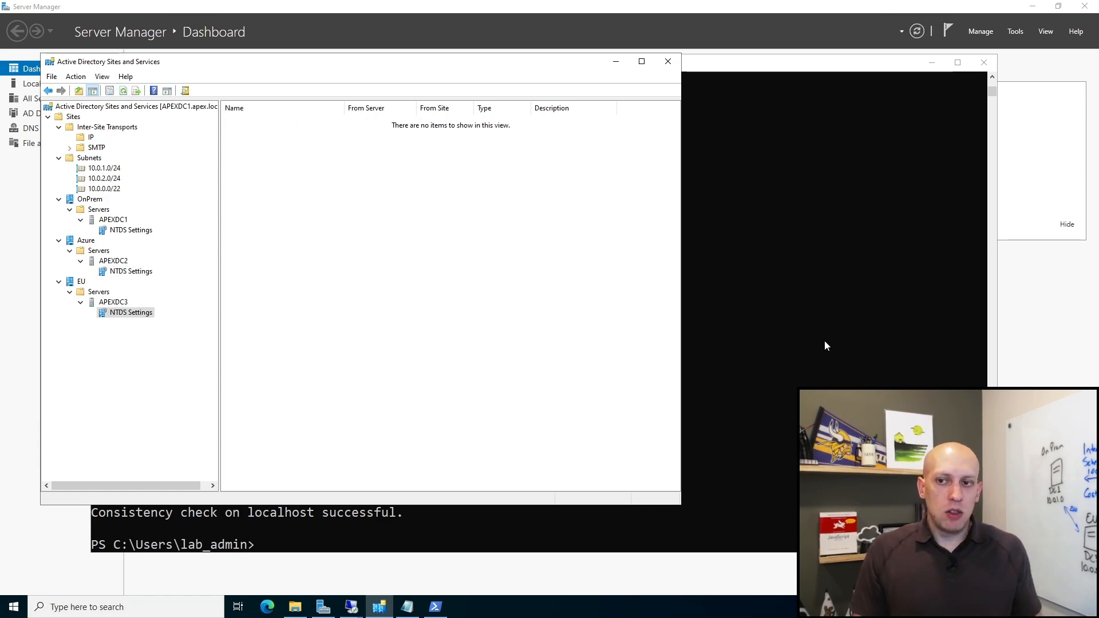
{"action": "left_click", "coordinate": [824, 345]}
- Look up /showrepl in the repadmin help output and run repadmin /showrepl to display the replication status
{"action": "scroll", "coordinate": [452, 412], "scroll_direction": "up", "scroll_amount": 20}
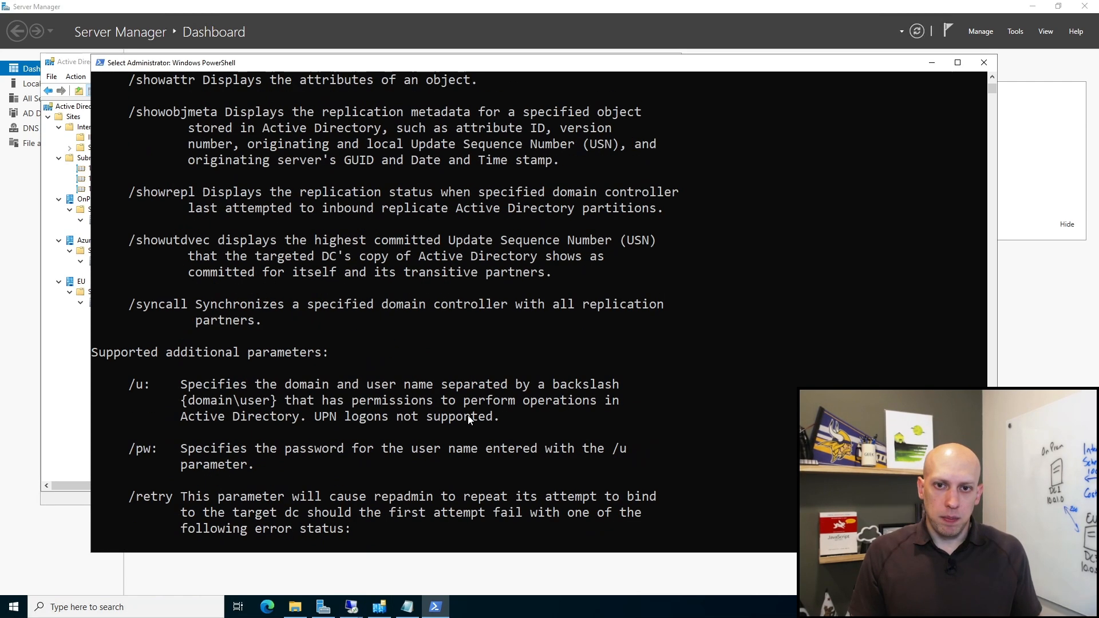
{"action": "scroll", "coordinate": [468, 414], "scroll_direction": "up", "scroll_amount": 5}
{"action": "scroll", "coordinate": [138, 240], "scroll_direction": "down", "scroll_amount": 5}
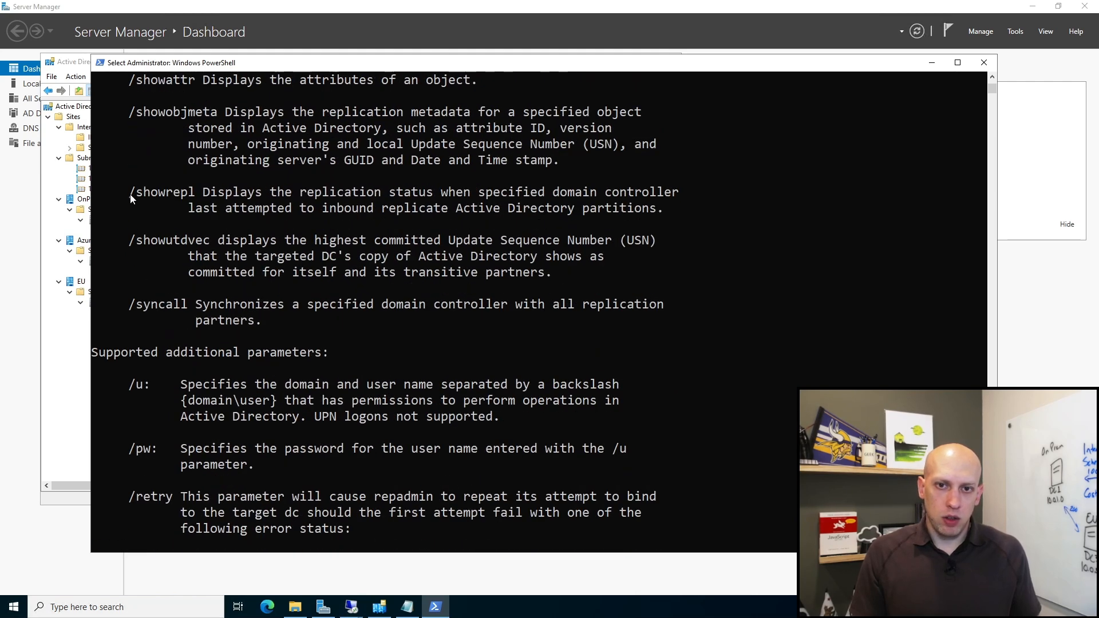
{"action": "left_click_drag", "start_coordinate": [131, 198], "coordinate": [192, 196]}
{"action": "key", "text": "Return"}
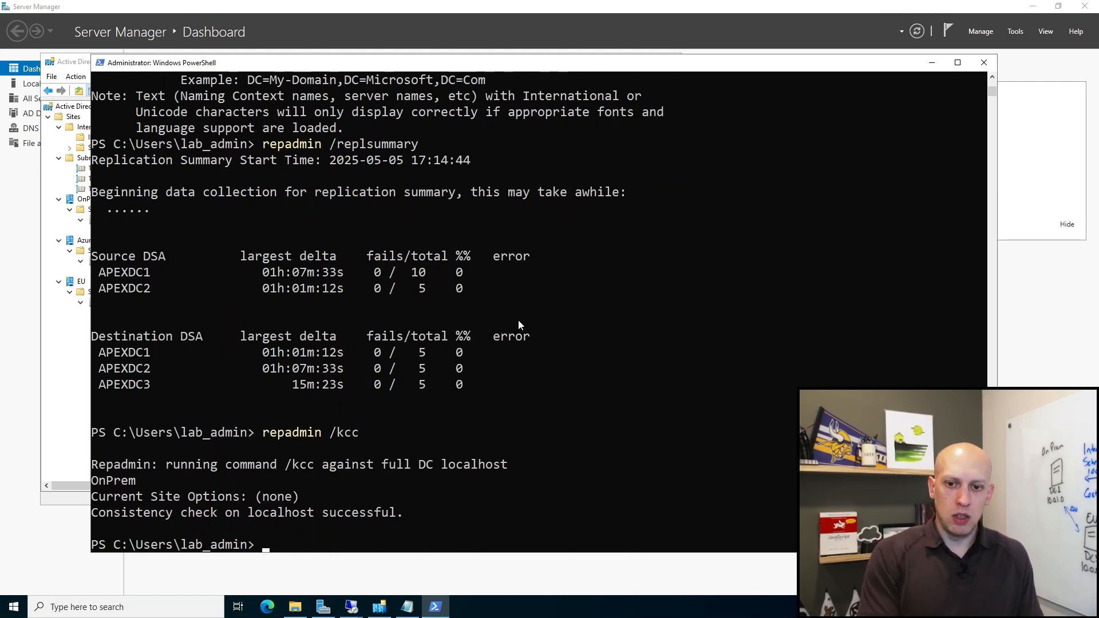
{"action": "type", "text": "repadmin "}
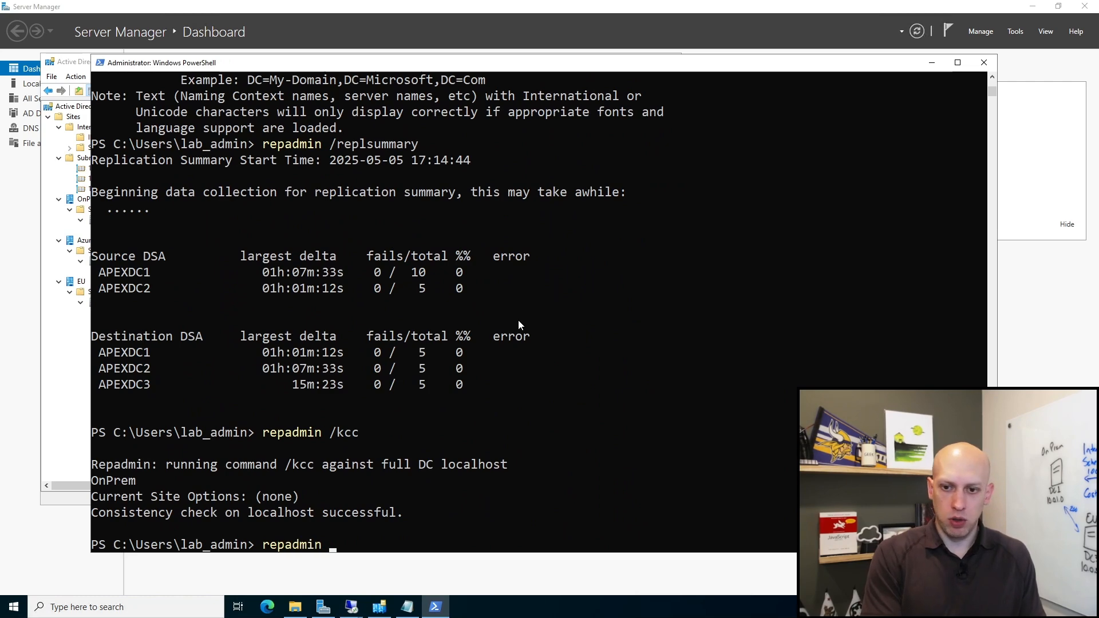
{"action": "type", "text": "/showrepl"}
{"action": "key", "text": "Return"}
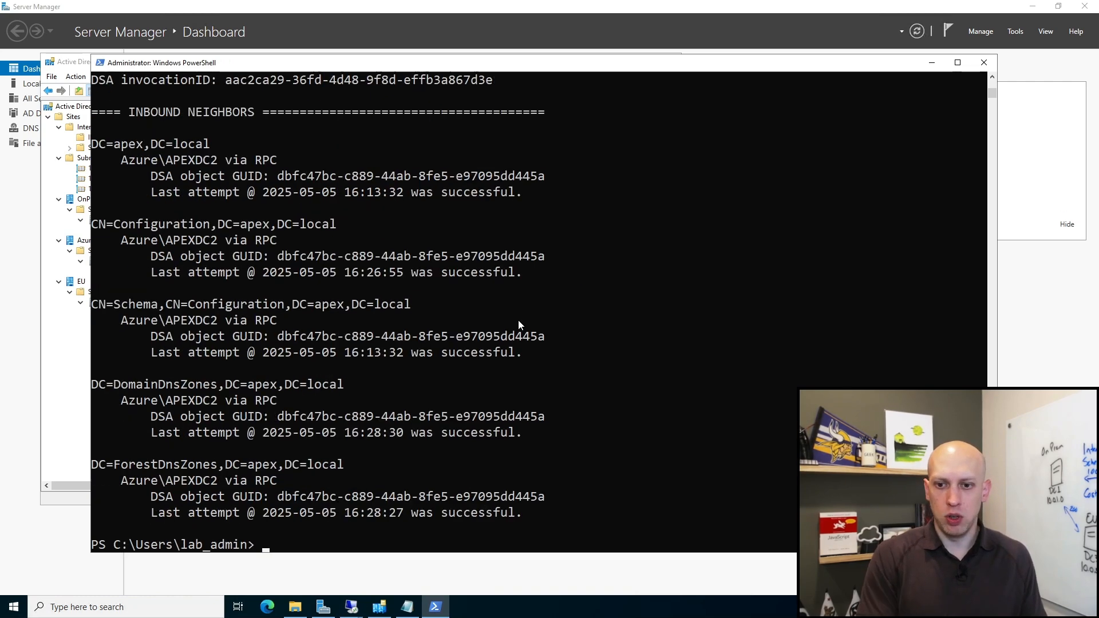
- Examine the inbound neighbors in the /showrepl output, focusing on the Configuration, Schema and DomainDnsZones partitions and their last replication attempts
{"action": "scroll", "coordinate": [456, 331], "scroll_direction": "up", "scroll_amount": 5}
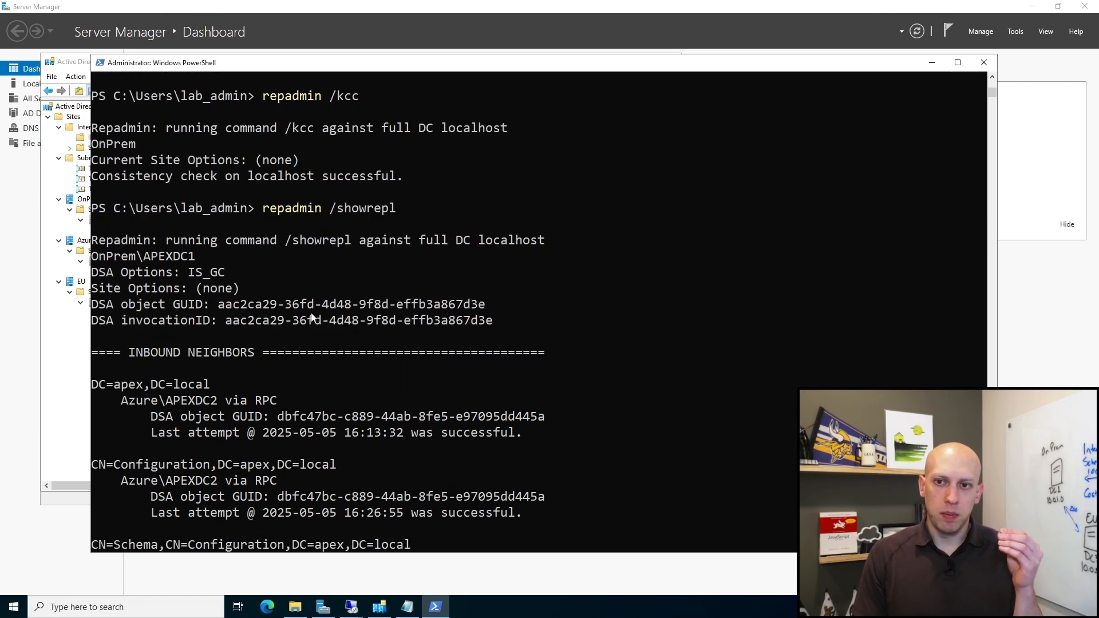
{"action": "scroll", "coordinate": [312, 317], "scroll_direction": "down", "scroll_amount": 5}
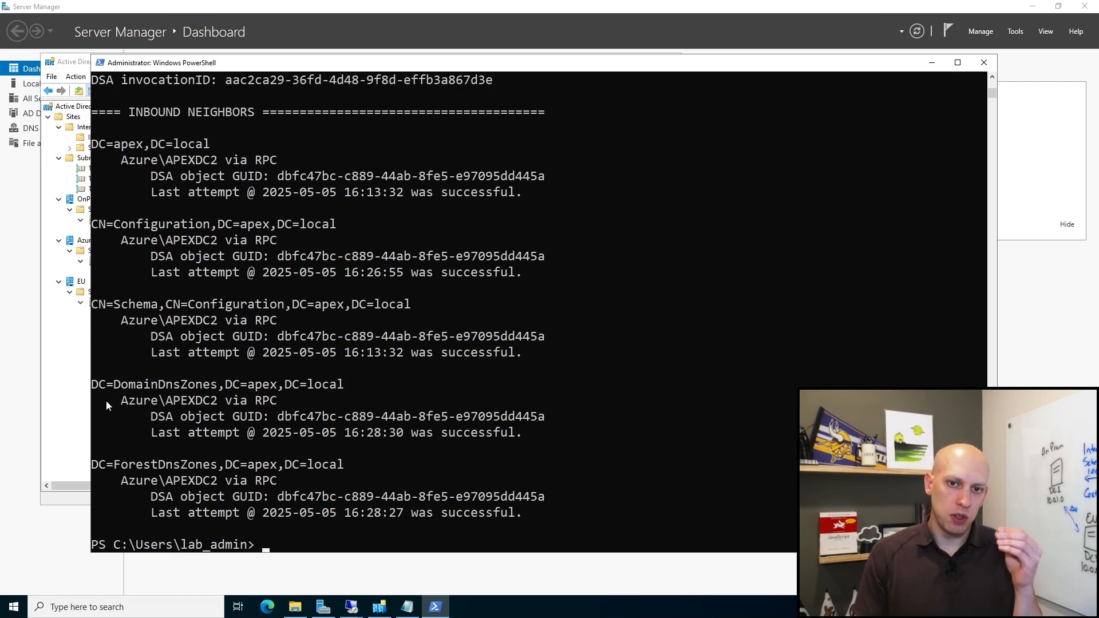
{"action": "left_click_drag", "start_coordinate": [93, 224], "coordinate": [336, 230]}
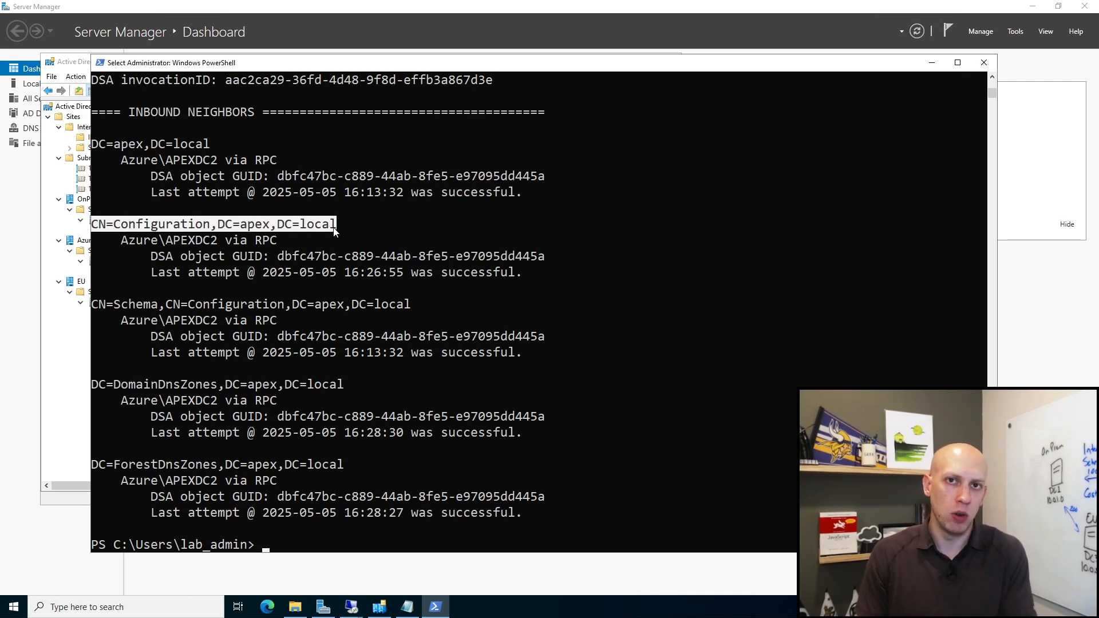
{"action": "left_click", "coordinate": [155, 229]}
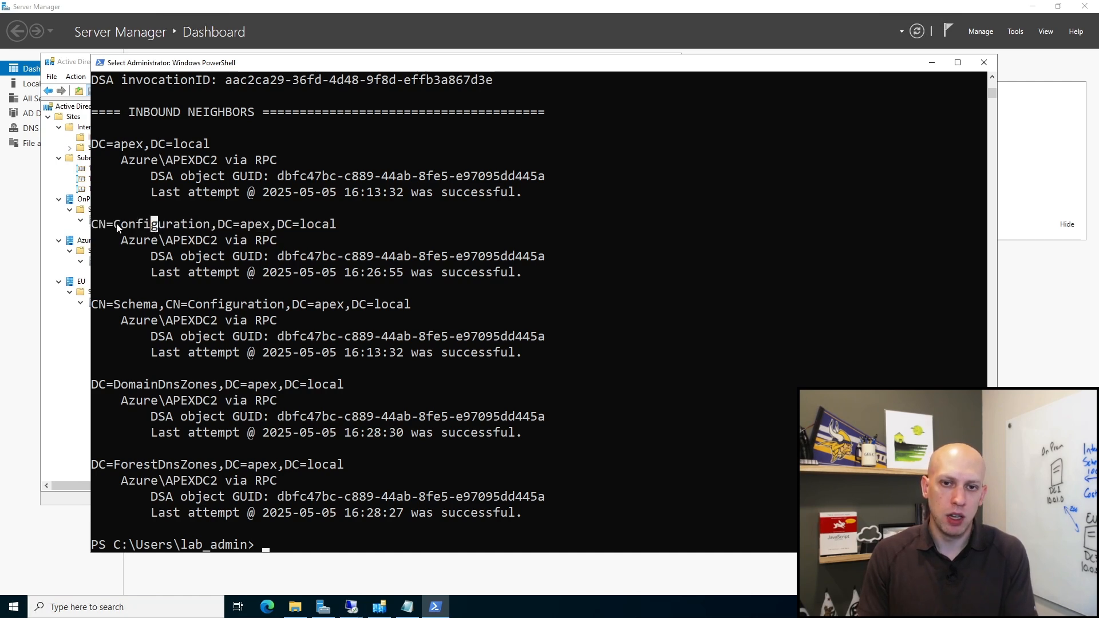
{"action": "left_click_drag", "start_coordinate": [98, 225], "coordinate": [337, 224]}
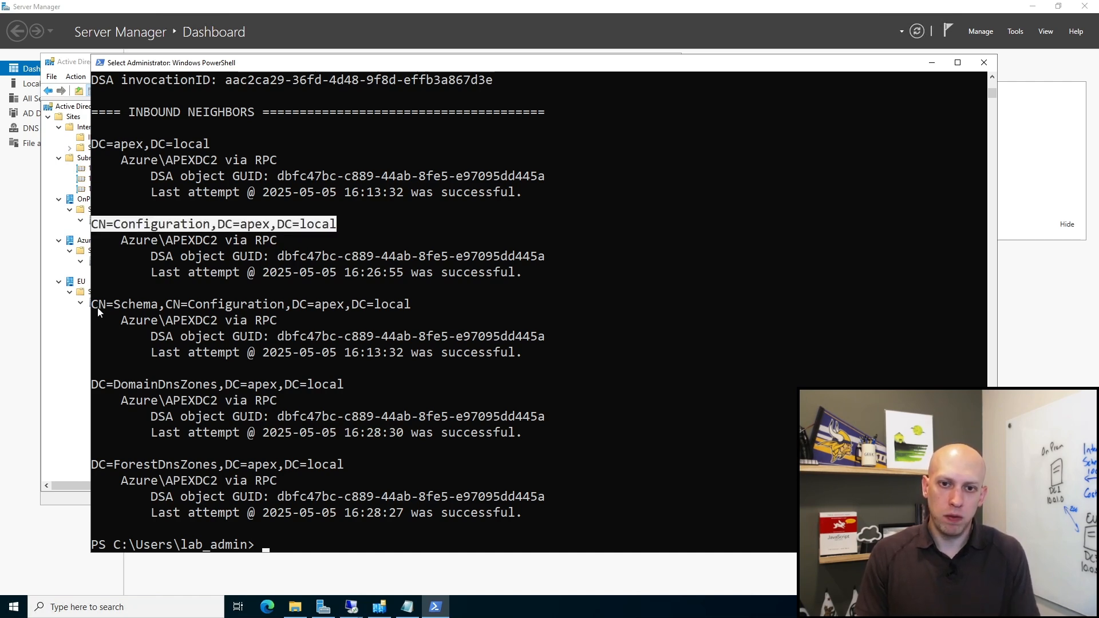
{"action": "left_click_drag", "start_coordinate": [97, 307], "coordinate": [410, 304]}
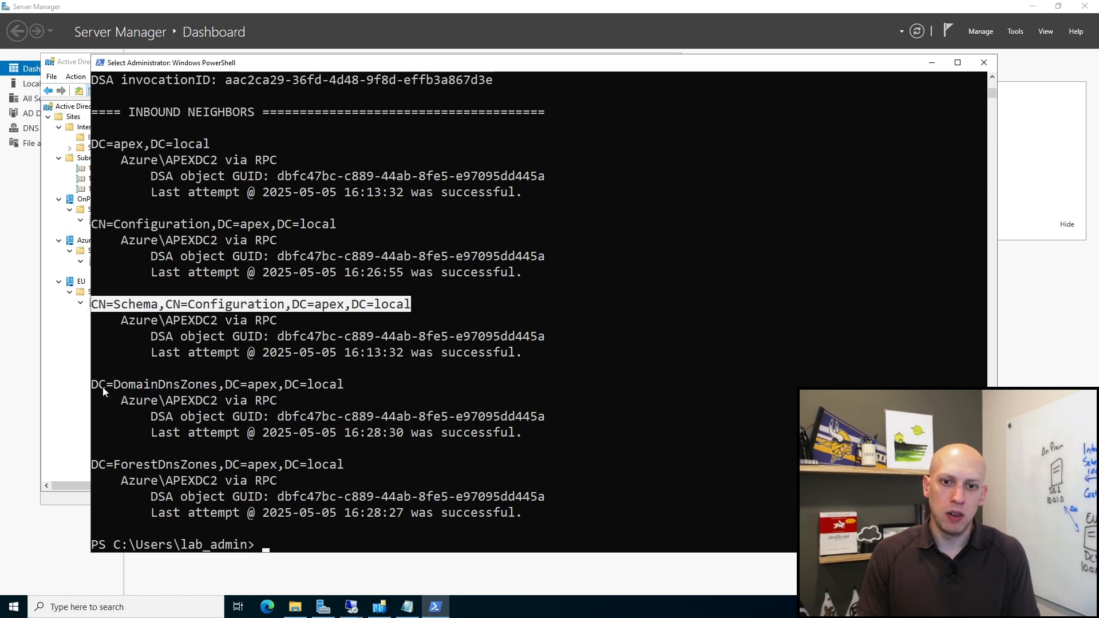
{"action": "left_click_drag", "start_coordinate": [104, 391], "coordinate": [355, 367]}
{"action": "scroll", "coordinate": [293, 231], "scroll_direction": "up", "scroll_amount": 4}
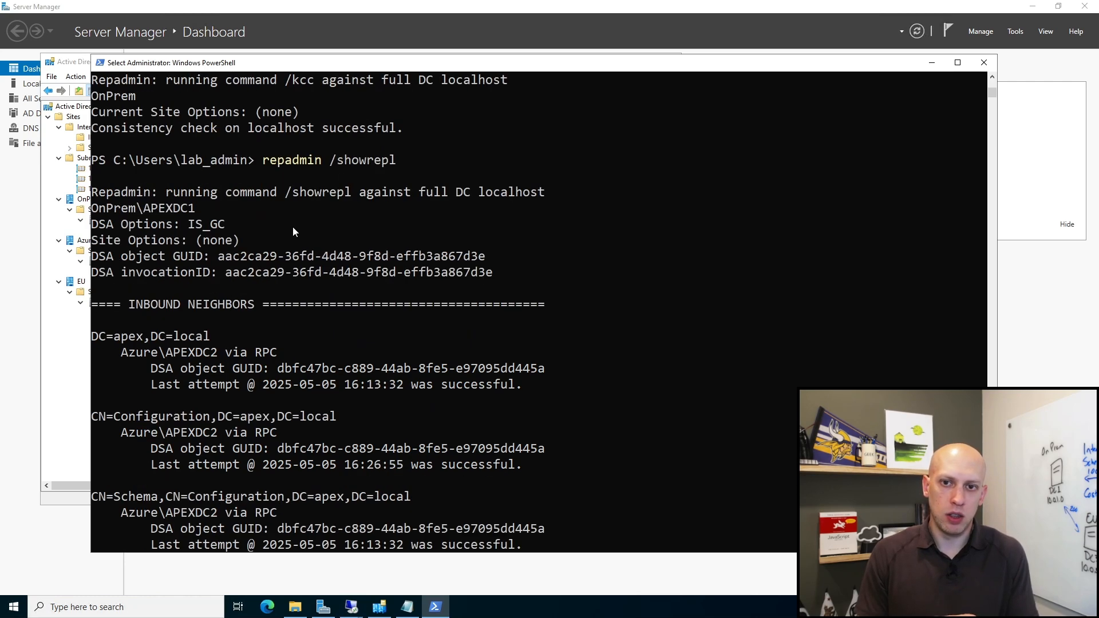
{"action": "left_click_drag", "start_coordinate": [399, 161], "coordinate": [330, 161]}
{"action": "scroll", "coordinate": [317, 242], "scroll_direction": "down", "scroll_amount": 4}
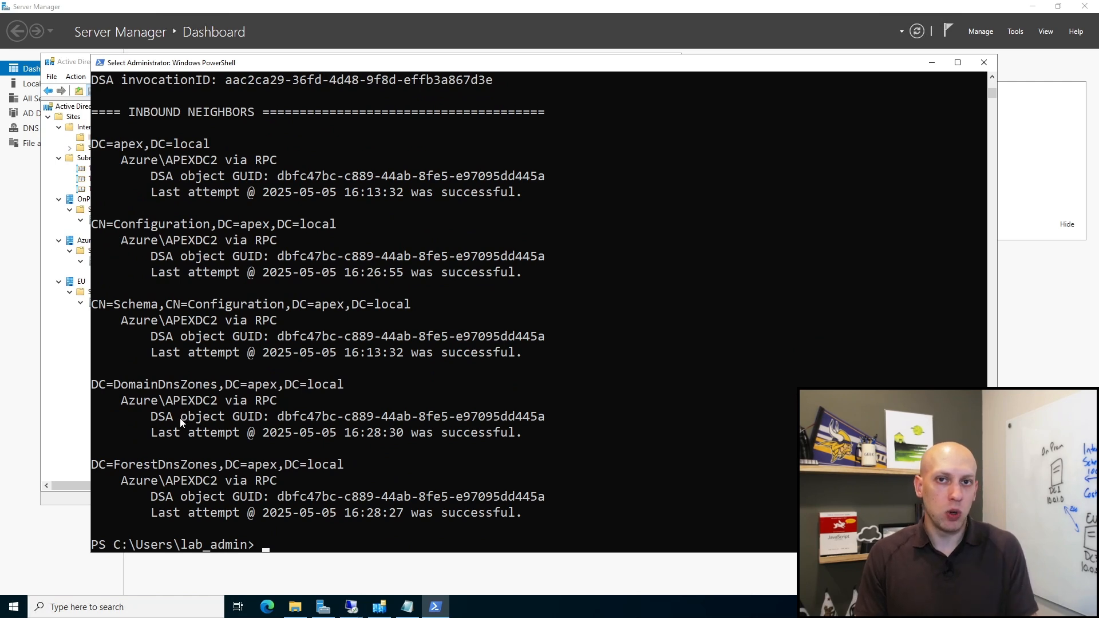
- Examine the DomainDnsZones entry and the whole inbound neighbors list in the repadmin /showrepl output
{"action": "left_click_drag", "start_coordinate": [116, 391], "coordinate": [343, 393]}
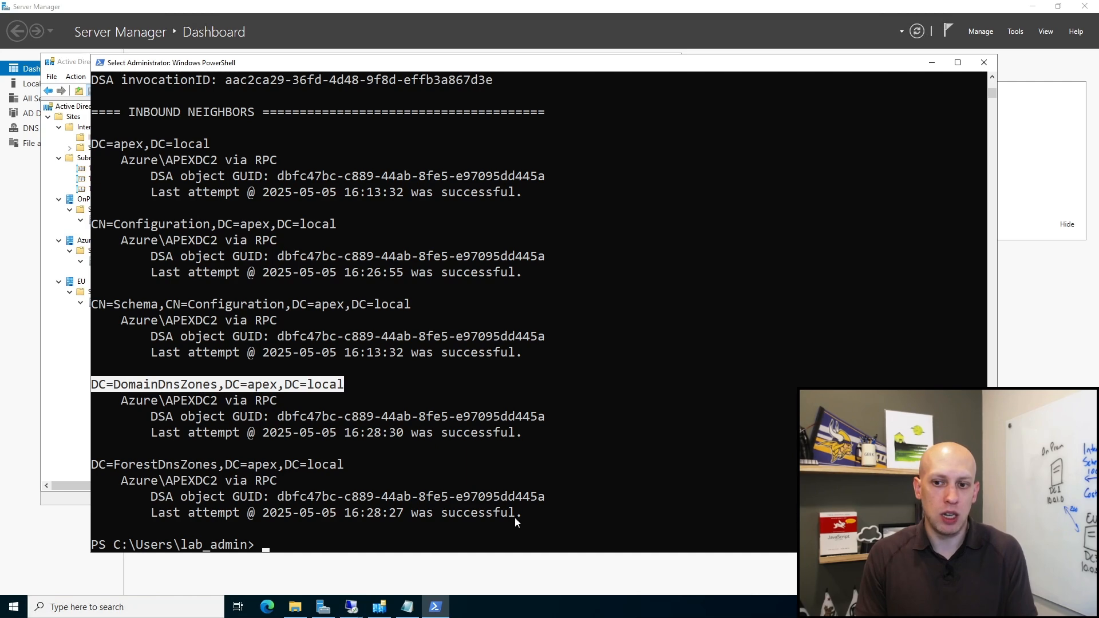
{"action": "left_click_drag", "start_coordinate": [514, 515], "coordinate": [93, 129]}
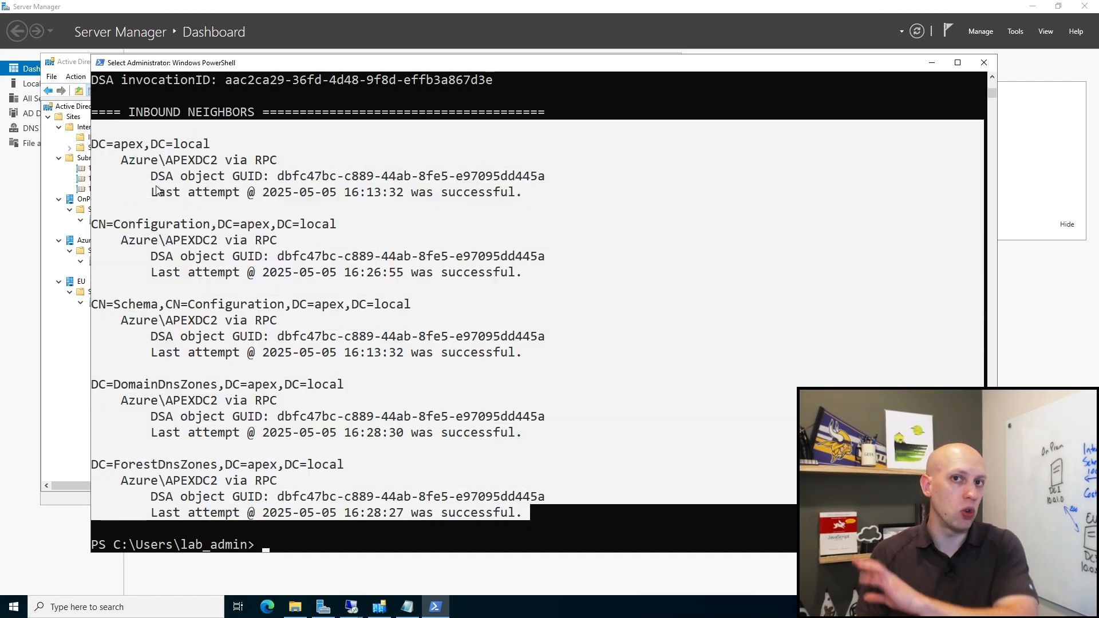
{"action": "left_click", "coordinate": [496, 369]}
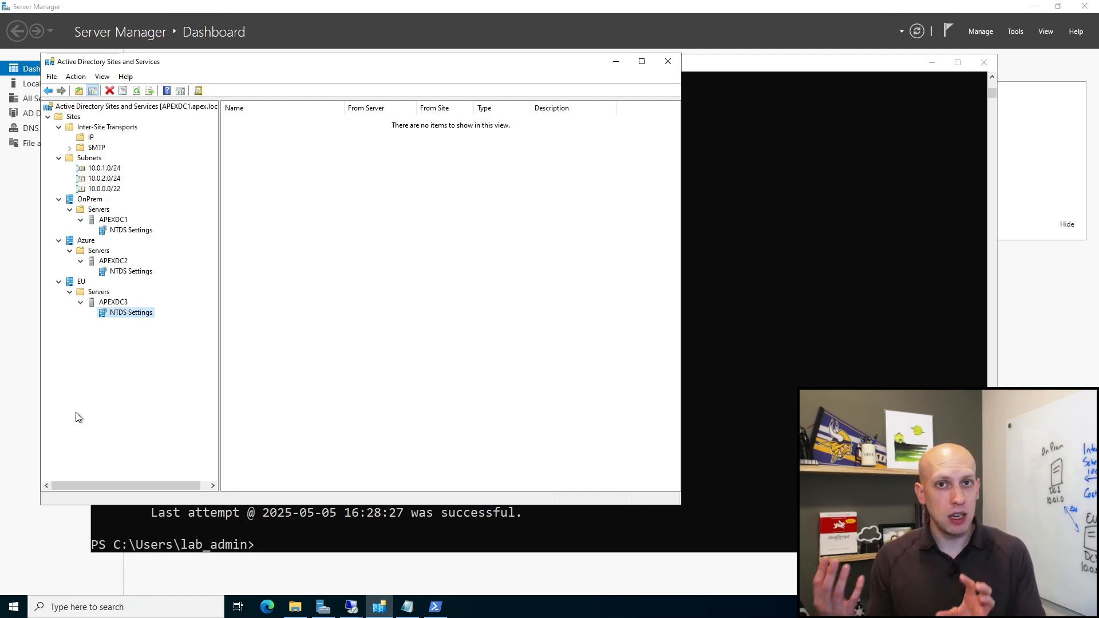
- Run repadmin /replsummary in PowerShell and examine the largest delta for APEXDC1 as source DSA
{"action": "left_click", "coordinate": [749, 406]}
{"action": "type", "text": "repadmin /replsummary"}
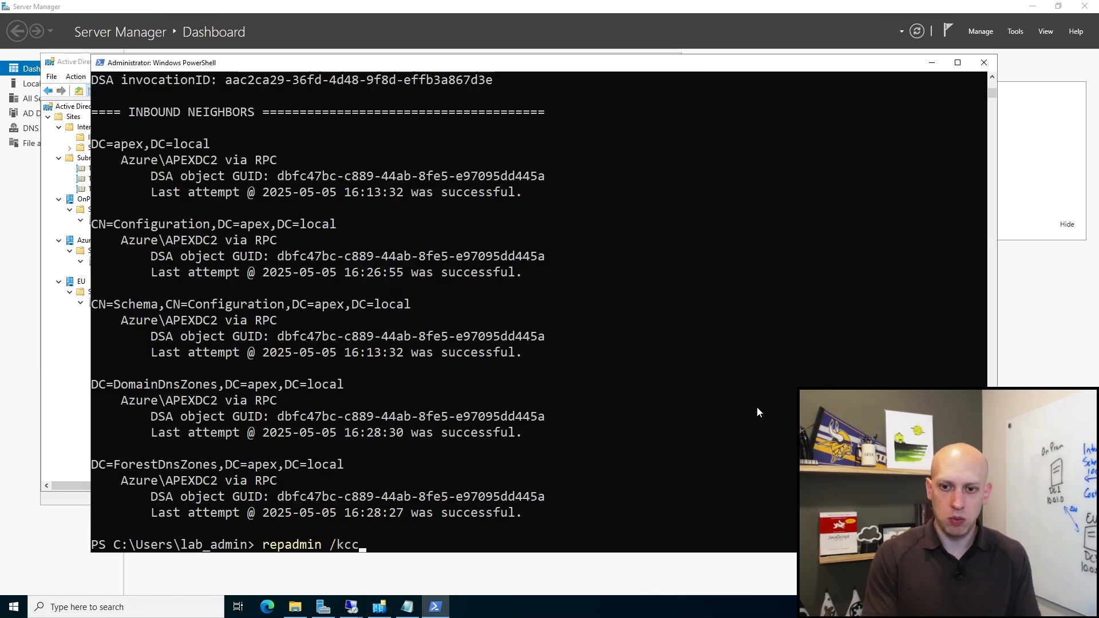
{"action": "key", "text": "Return"}
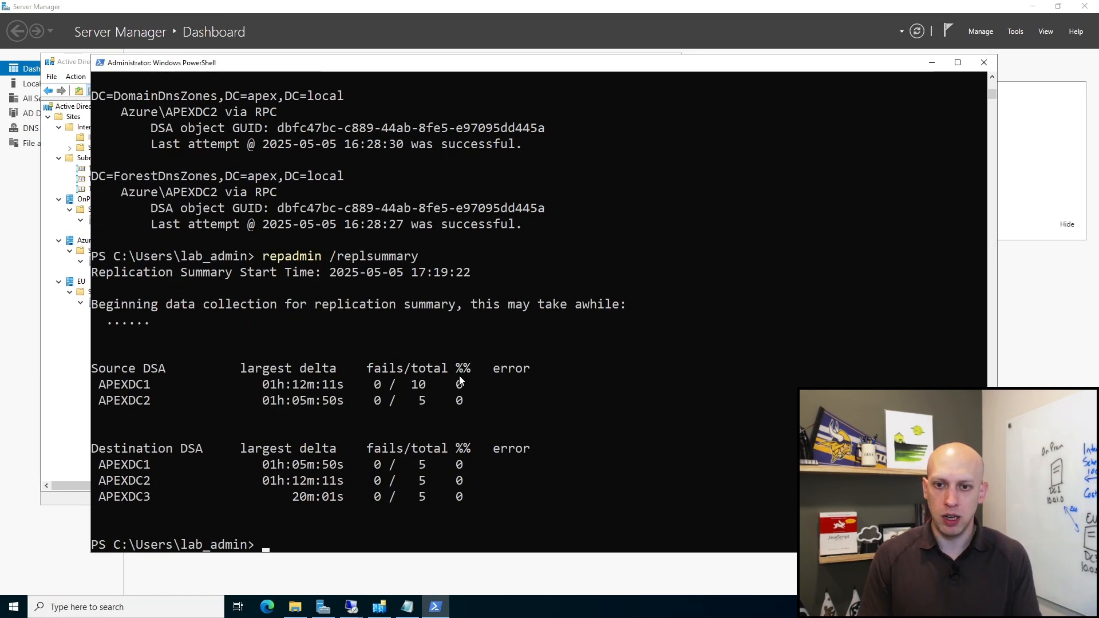
{"action": "left_click_drag", "start_coordinate": [263, 384], "coordinate": [350, 386]}
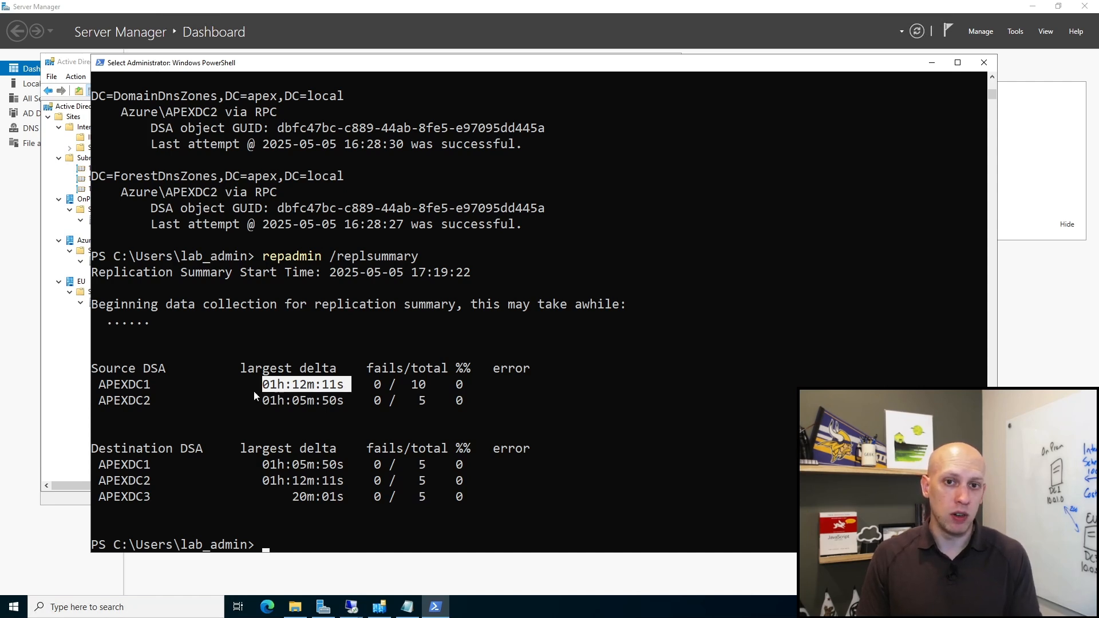
- Check the replication intervals of the IP site links in Active Directory Sites and Services, and return to the PowerShell window
{"action": "left_click", "coordinate": [68, 368]}
{"action": "left_click", "coordinate": [90, 137]}
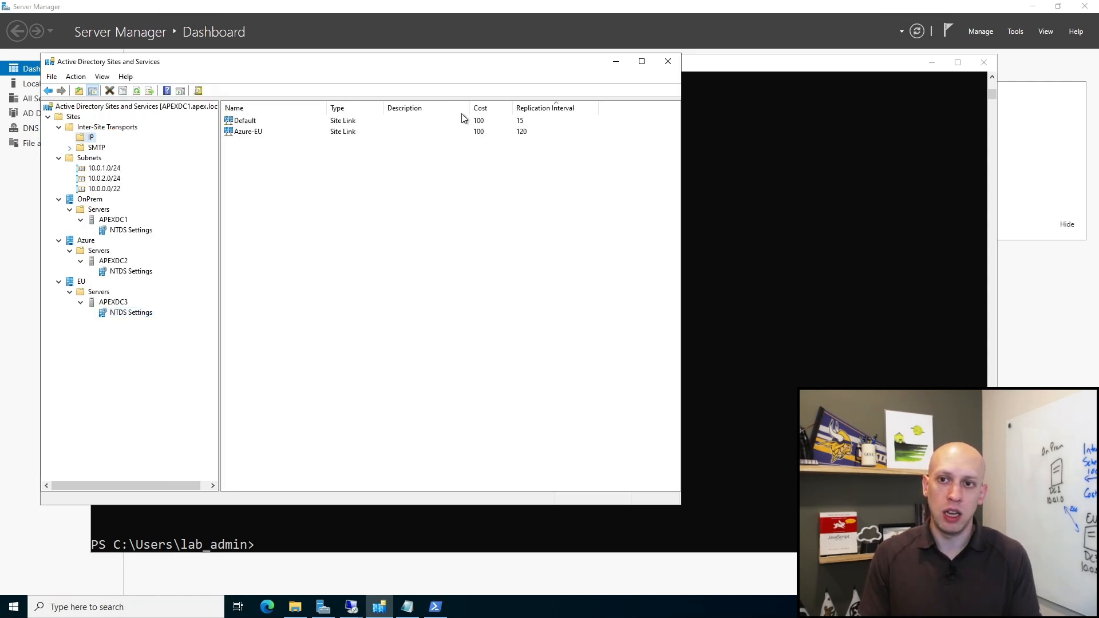
{"action": "left_click", "coordinate": [787, 492]}
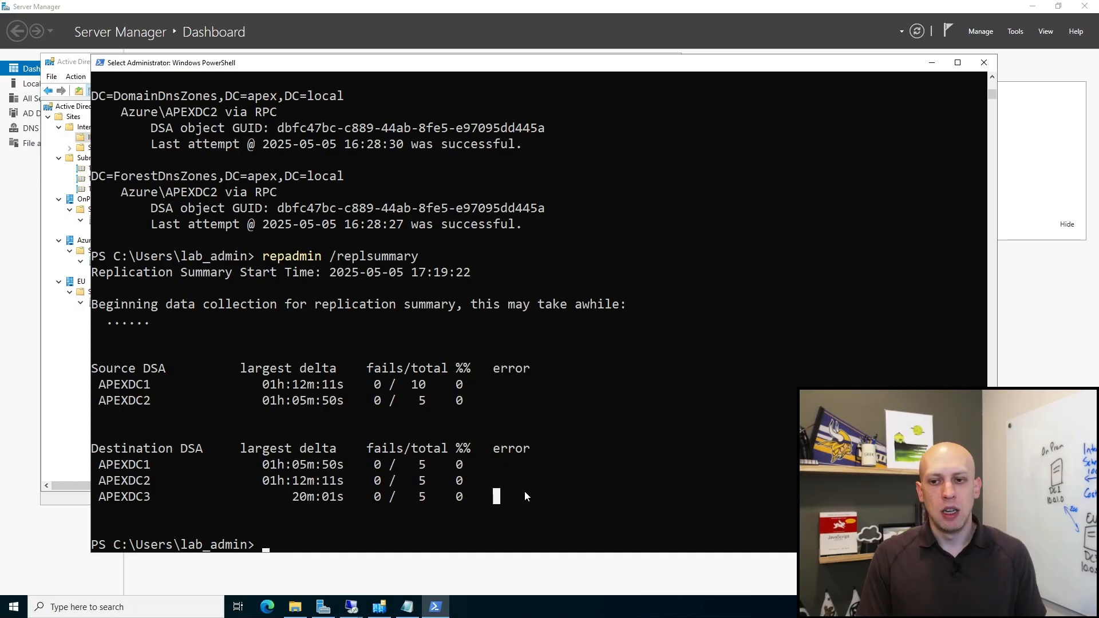
- Examine the source and destination DSA tables in the repadmin /replsummary output
{"action": "left_click_drag", "start_coordinate": [545, 514], "coordinate": [159, 358]}
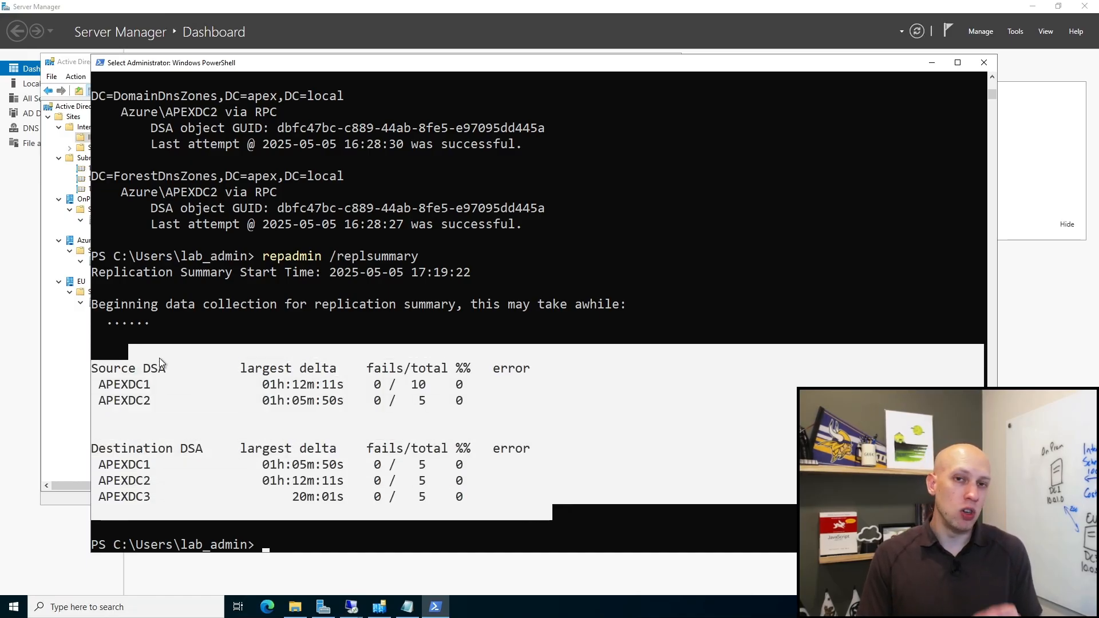
{"action": "double_click", "coordinate": [290, 257]}
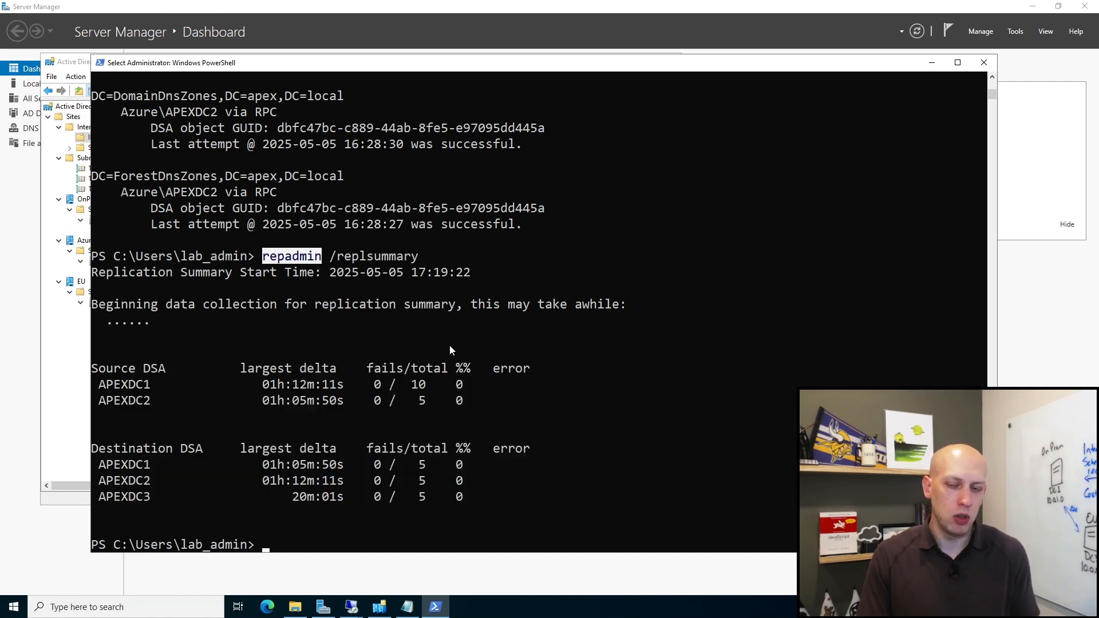
{"action": "left_click", "coordinate": [482, 351]}
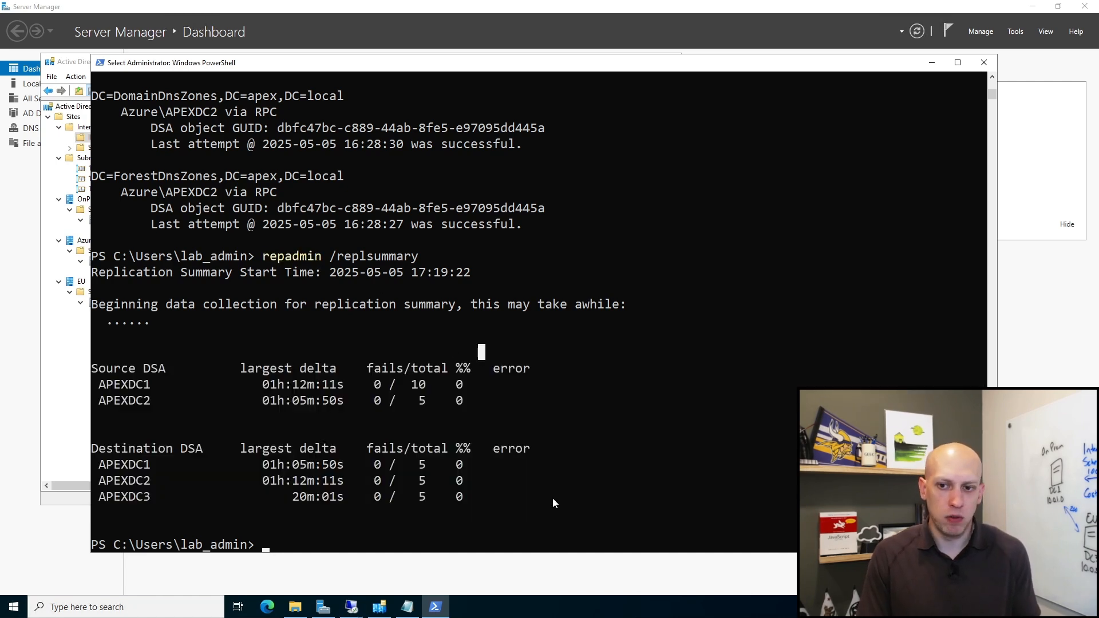
{"action": "left_click_drag", "start_coordinate": [553, 496], "coordinate": [108, 311]}
{"action": "left_click", "coordinate": [280, 289]}
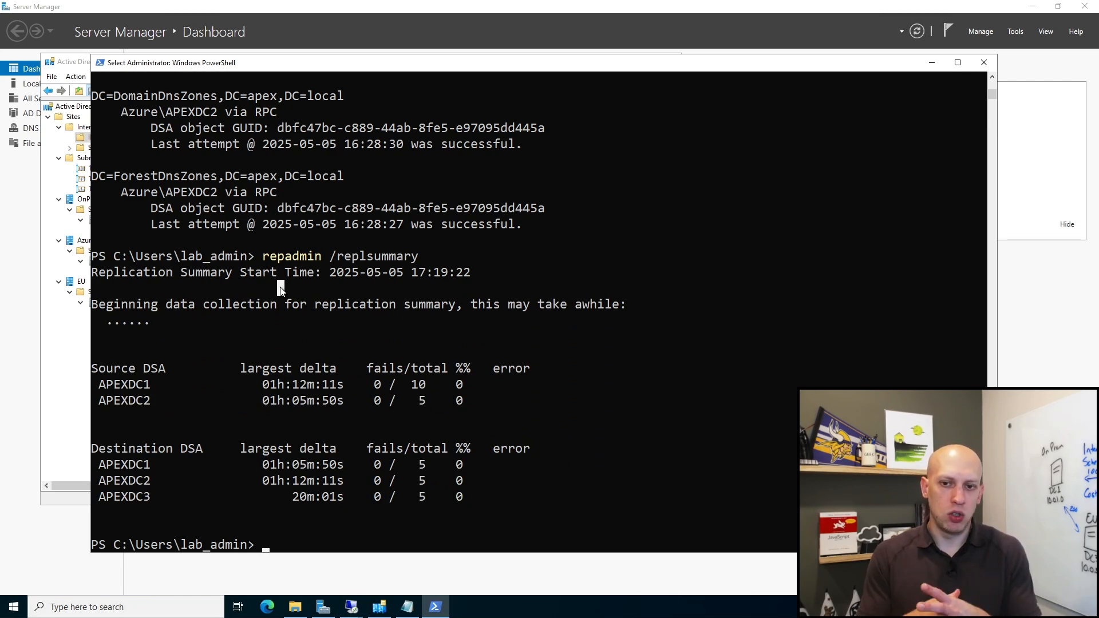
- Look up the /kcc command in the earlier repadmin help output
{"action": "scroll", "coordinate": [281, 289], "scroll_direction": "up", "scroll_amount": 20}
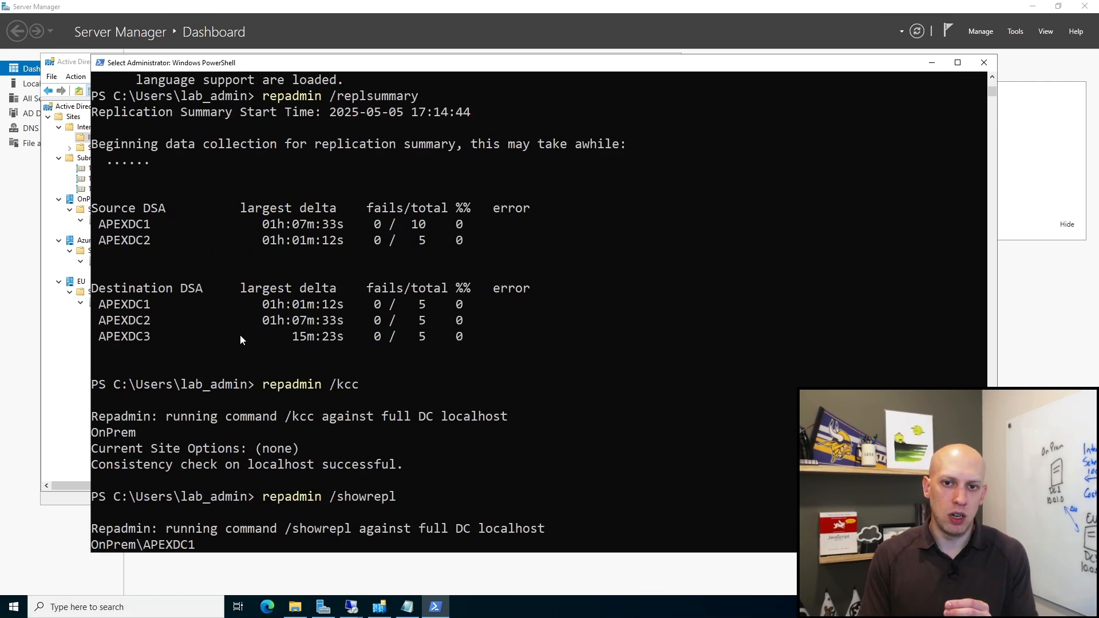
{"action": "scroll", "coordinate": [259, 323], "scroll_direction": "up", "scroll_amount": 12}
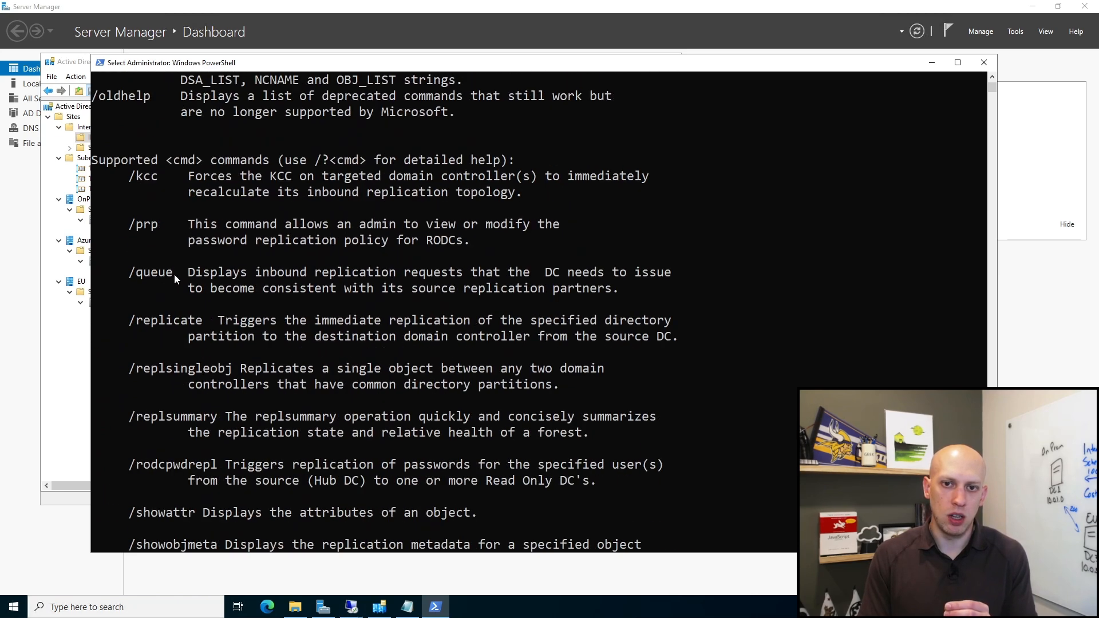
{"action": "left_click_drag", "start_coordinate": [129, 177], "coordinate": [166, 183]}
- In Active Directory Sites and Services, check the NTDS Settings connections of APEXDC1, APEXDC2 and APEXDC3
{"action": "left_click", "coordinate": [74, 358]}
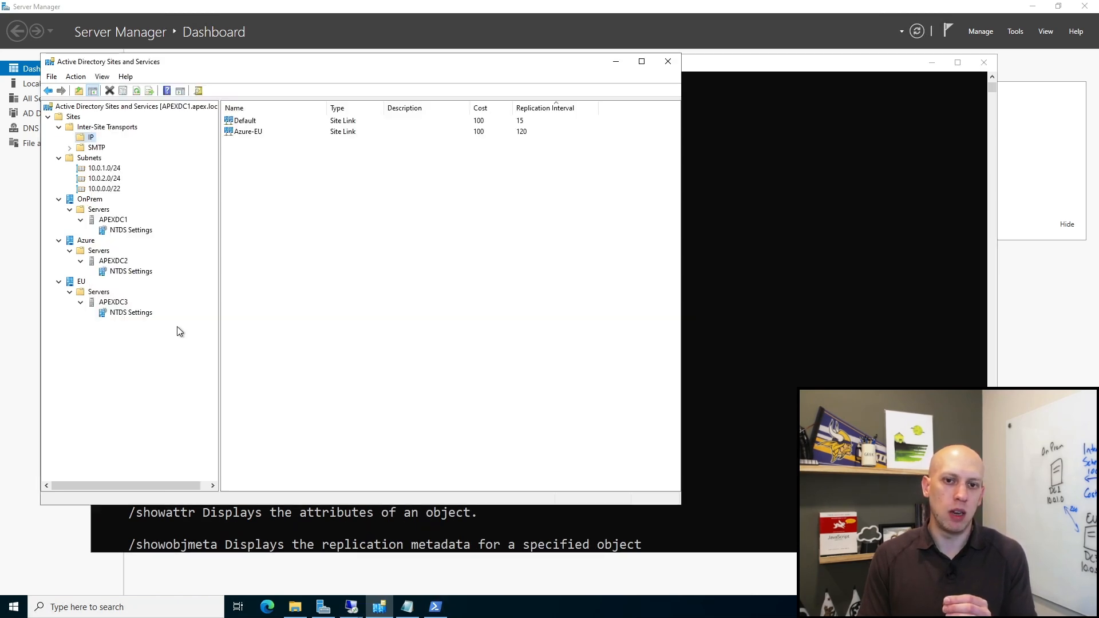
{"action": "left_click", "coordinate": [123, 231]}
{"action": "left_click", "coordinate": [134, 272]}
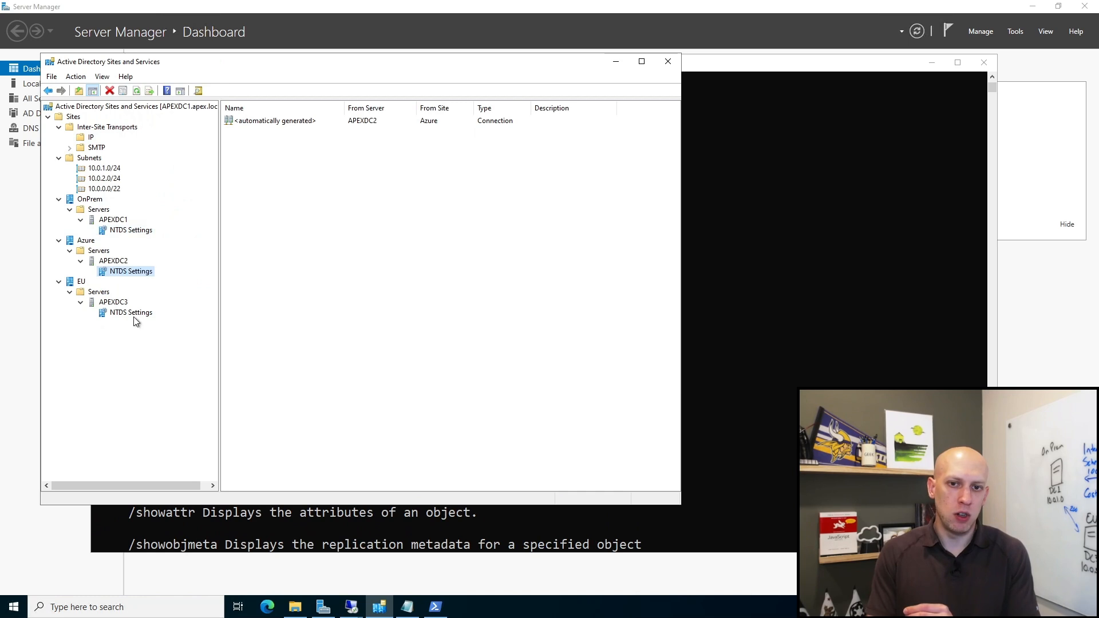
{"action": "left_click", "coordinate": [135, 313]}
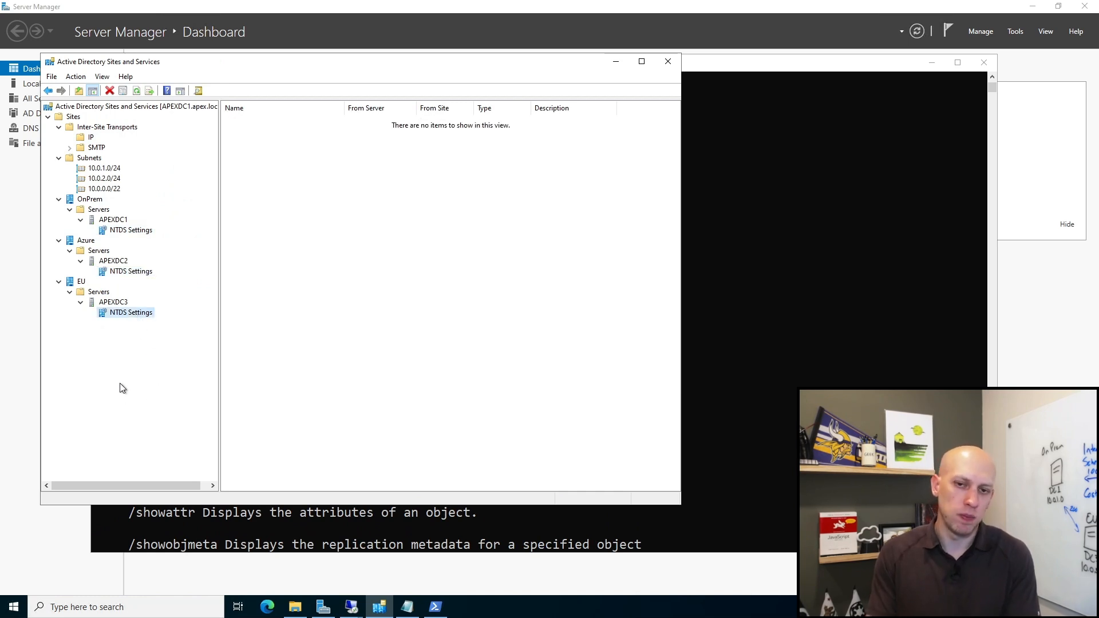